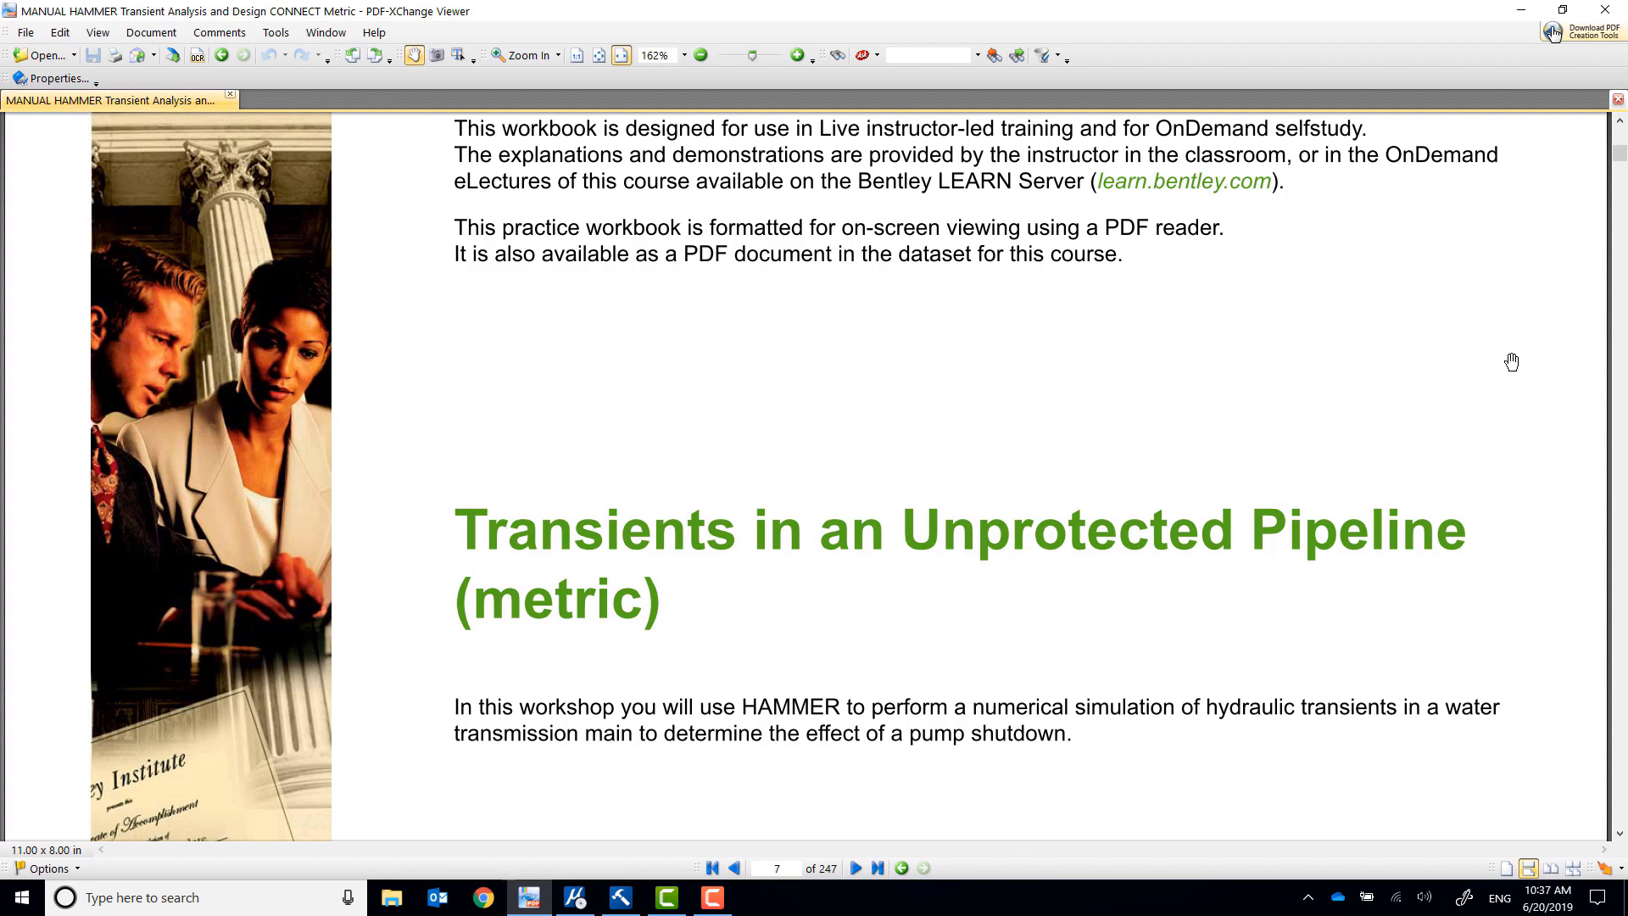
Switch from the workbook PDF to HAMMER and create a new hydraulic model, declining change tracking
{"action": "scroll", "coordinate": [1512, 362], "scroll_direction": "down", "scroll_amount": 15}
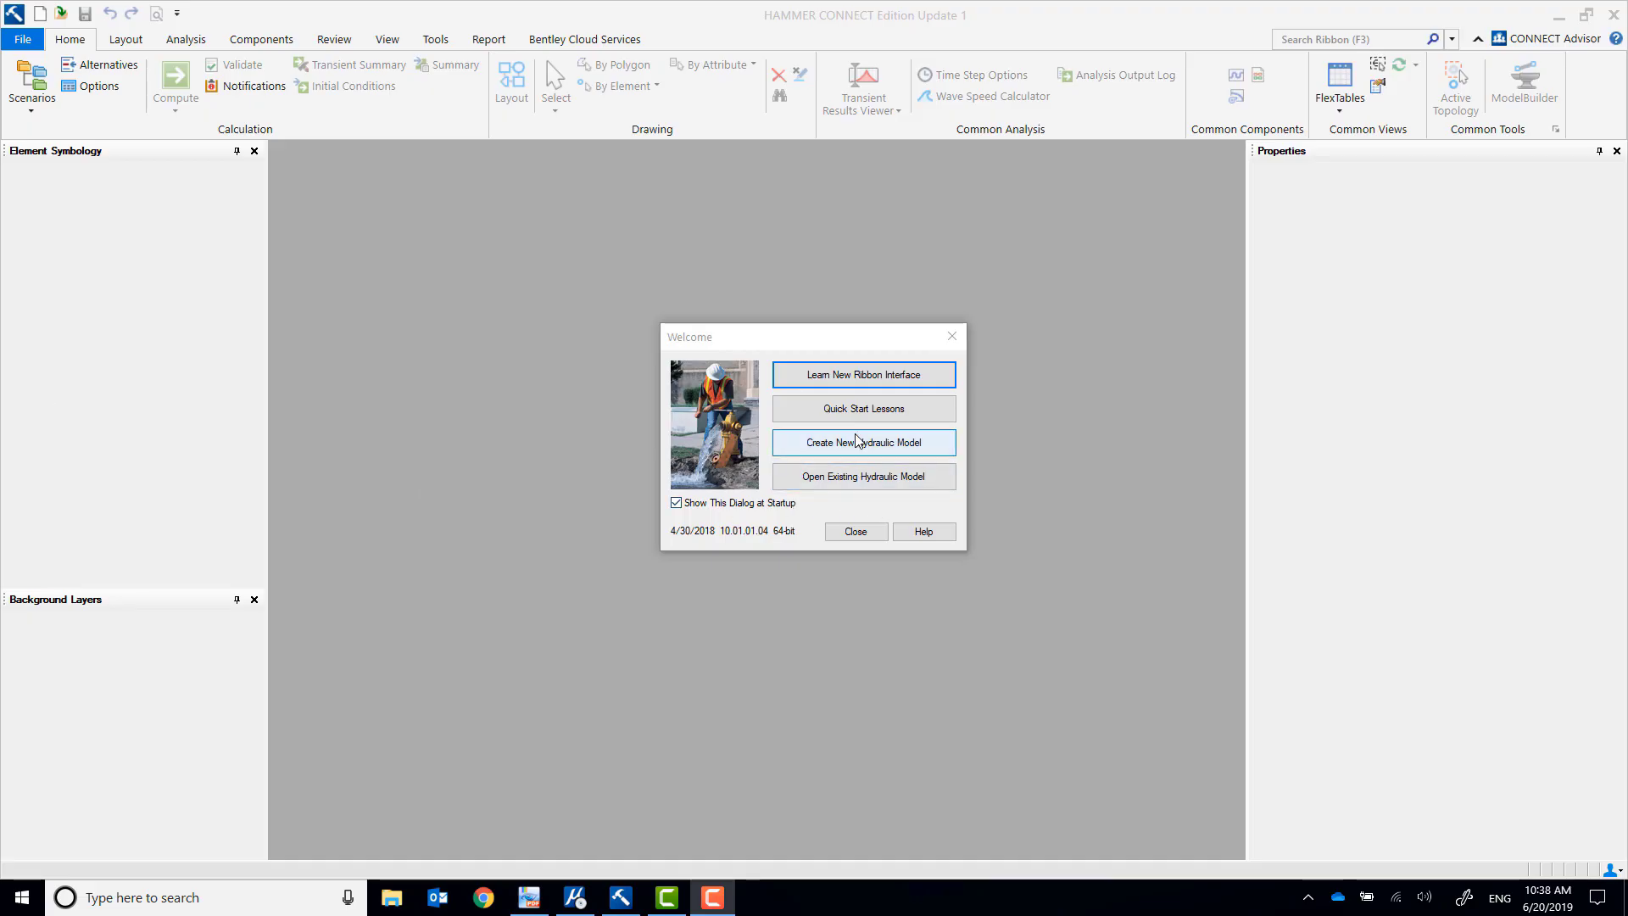
{"action": "left_click", "coordinate": [855, 441]}
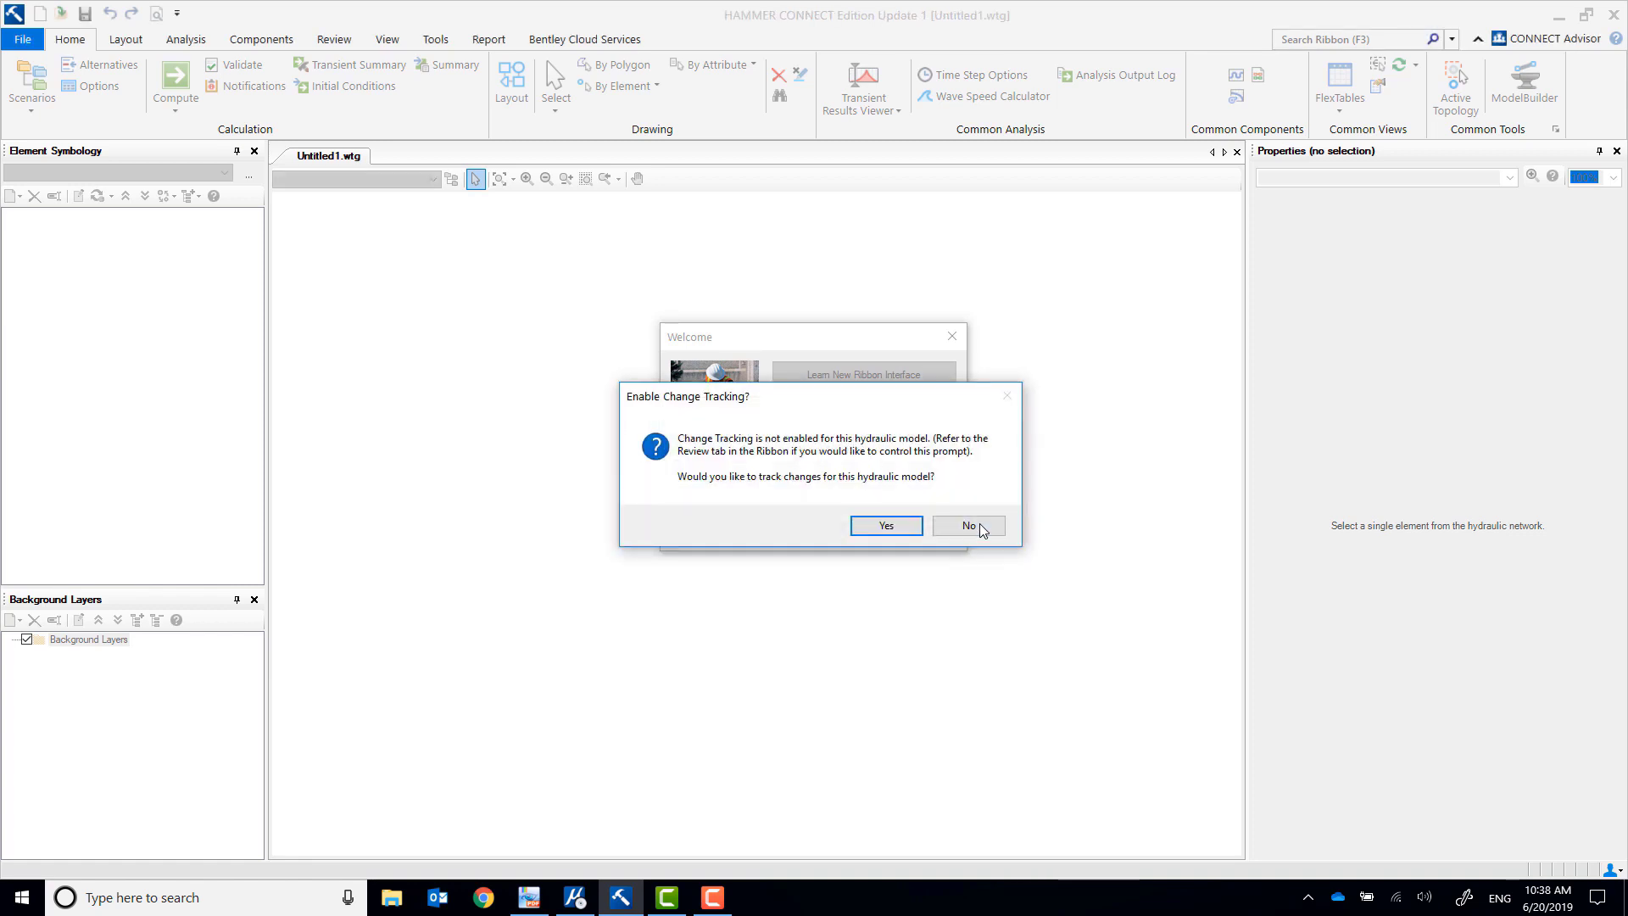
{"action": "left_click", "coordinate": [981, 530]}
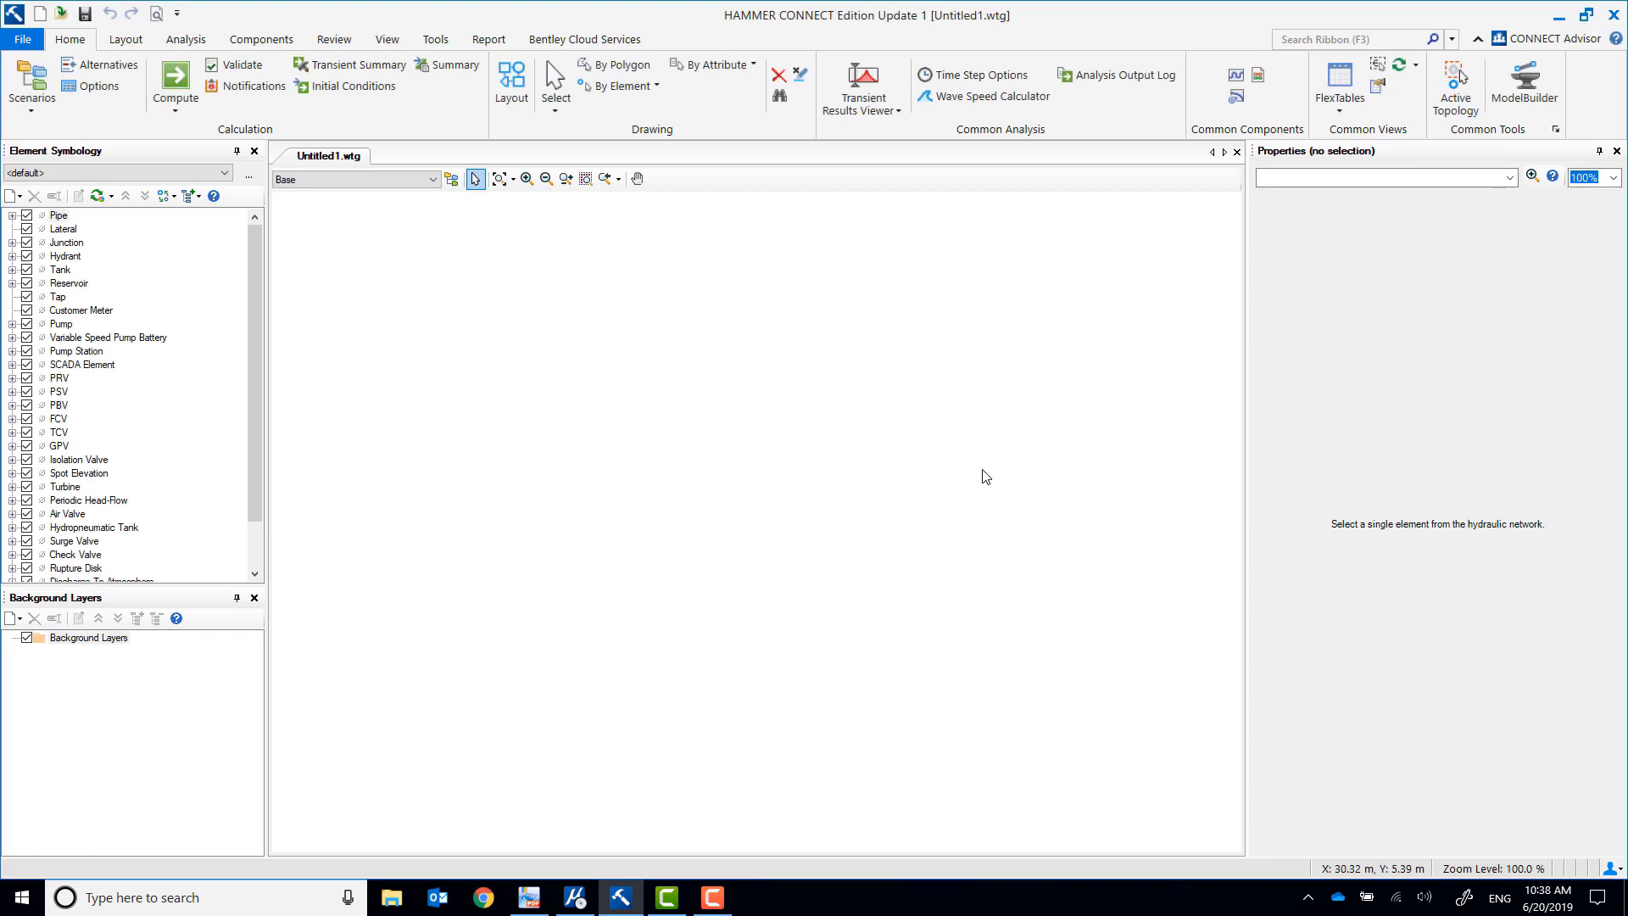
Save the new hydraulic model as TransientsInPipeline in the HAMMERWorkshop folder
{"action": "left_click", "coordinate": [26, 39]}
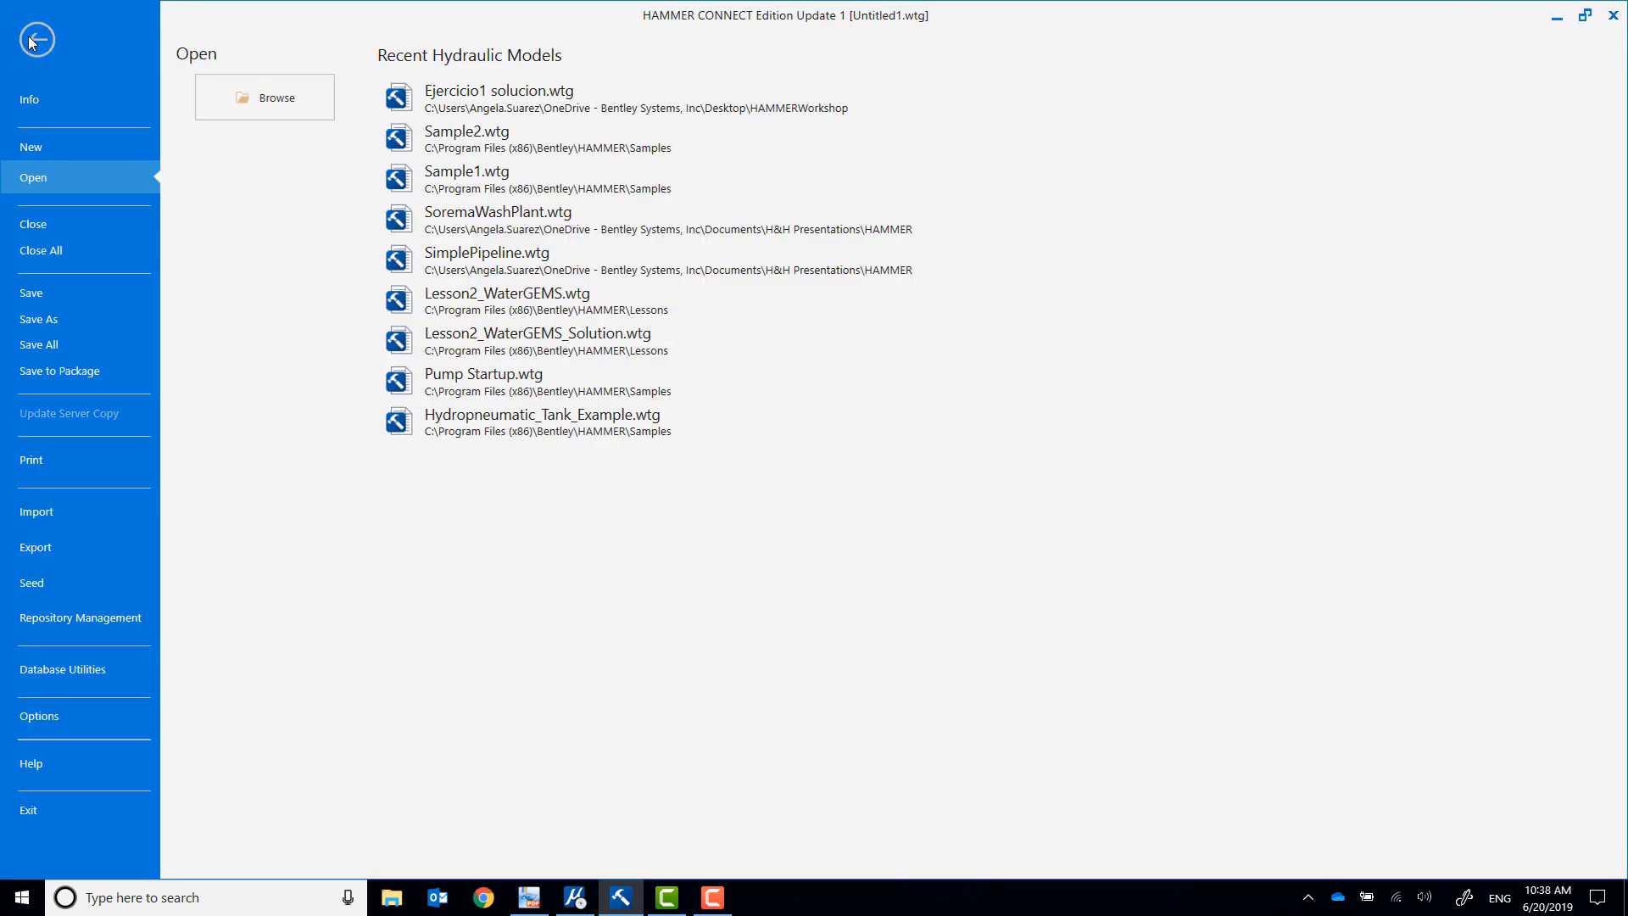
{"action": "left_click", "coordinate": [74, 317]}
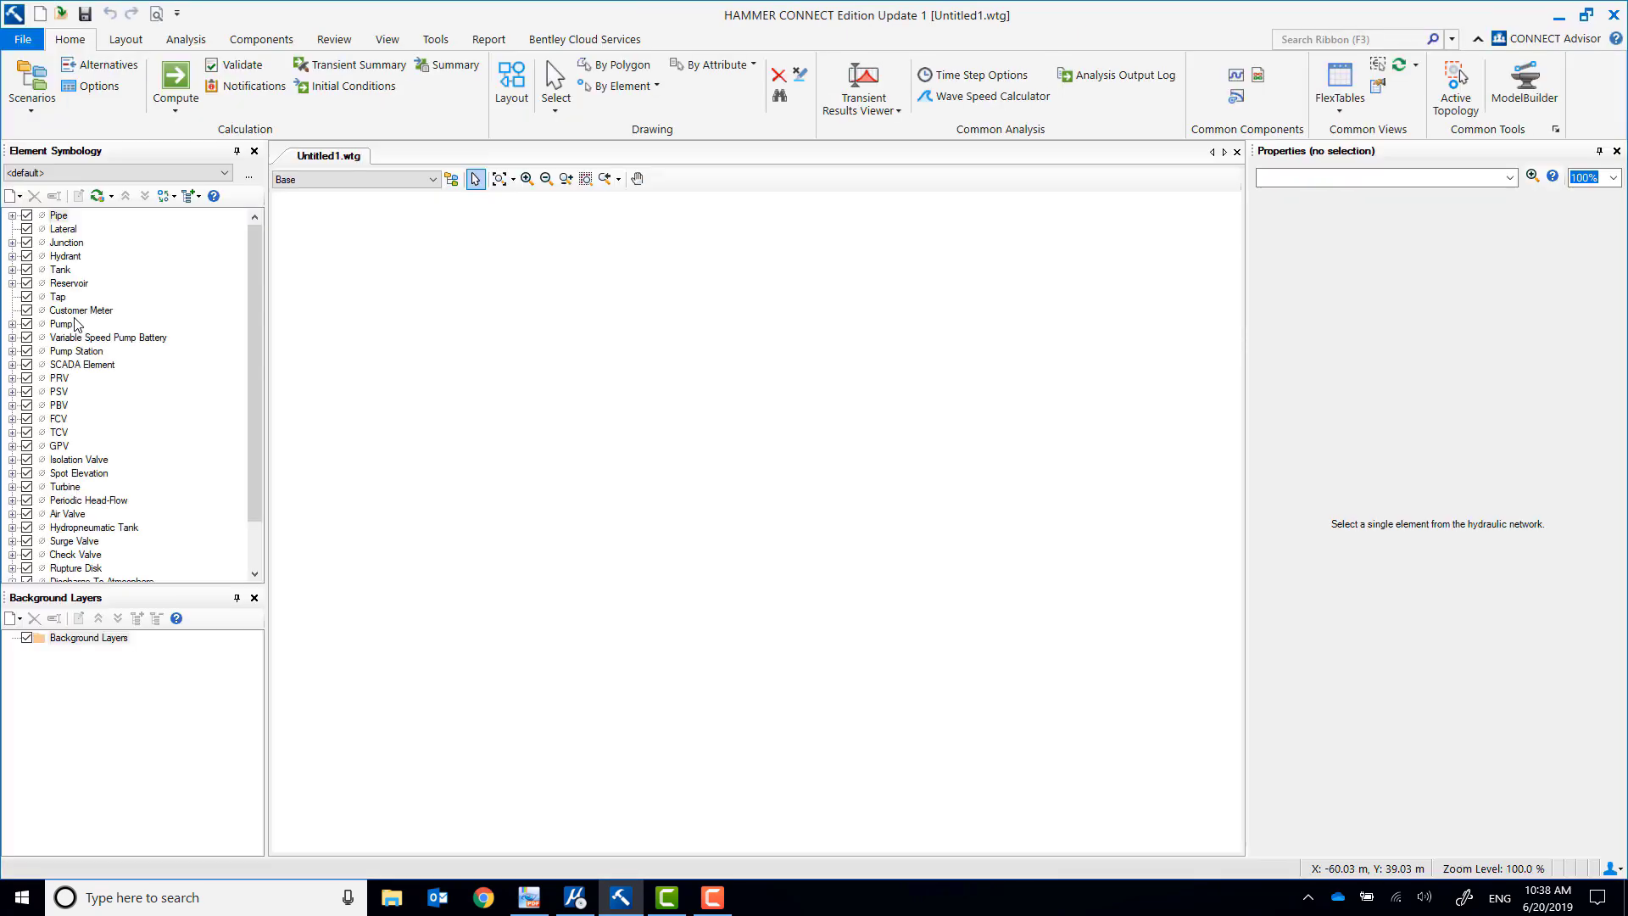
{"action": "type", "text": "Trab"}
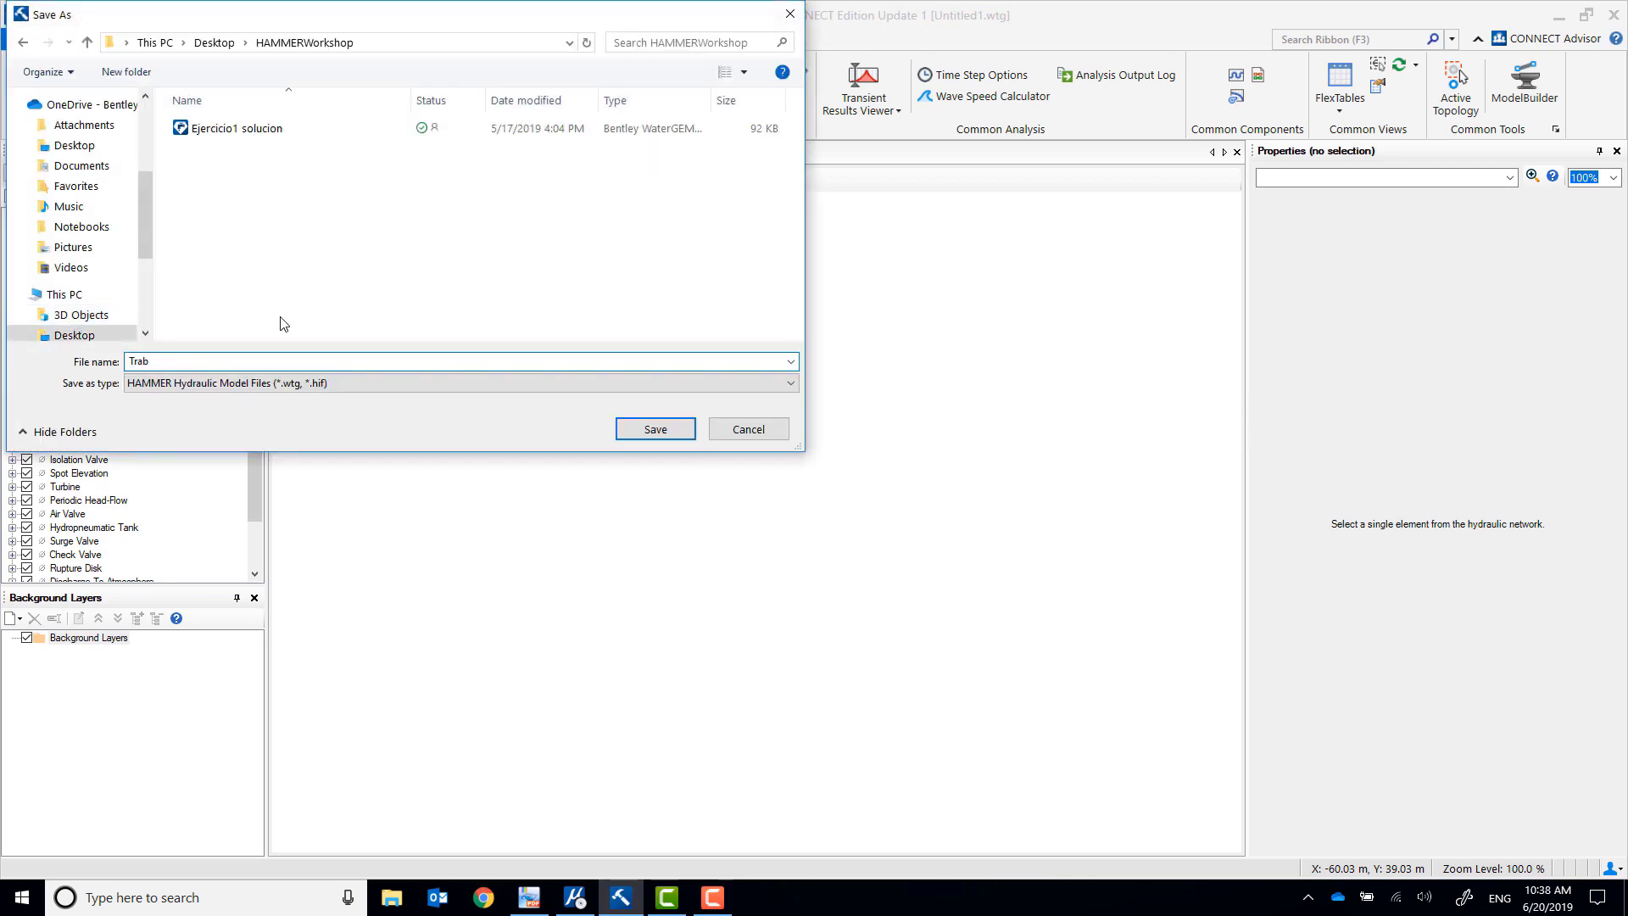
{"action": "key", "text": "BackSpace"}
{"action": "type", "text": "nsientsInPipeline"}
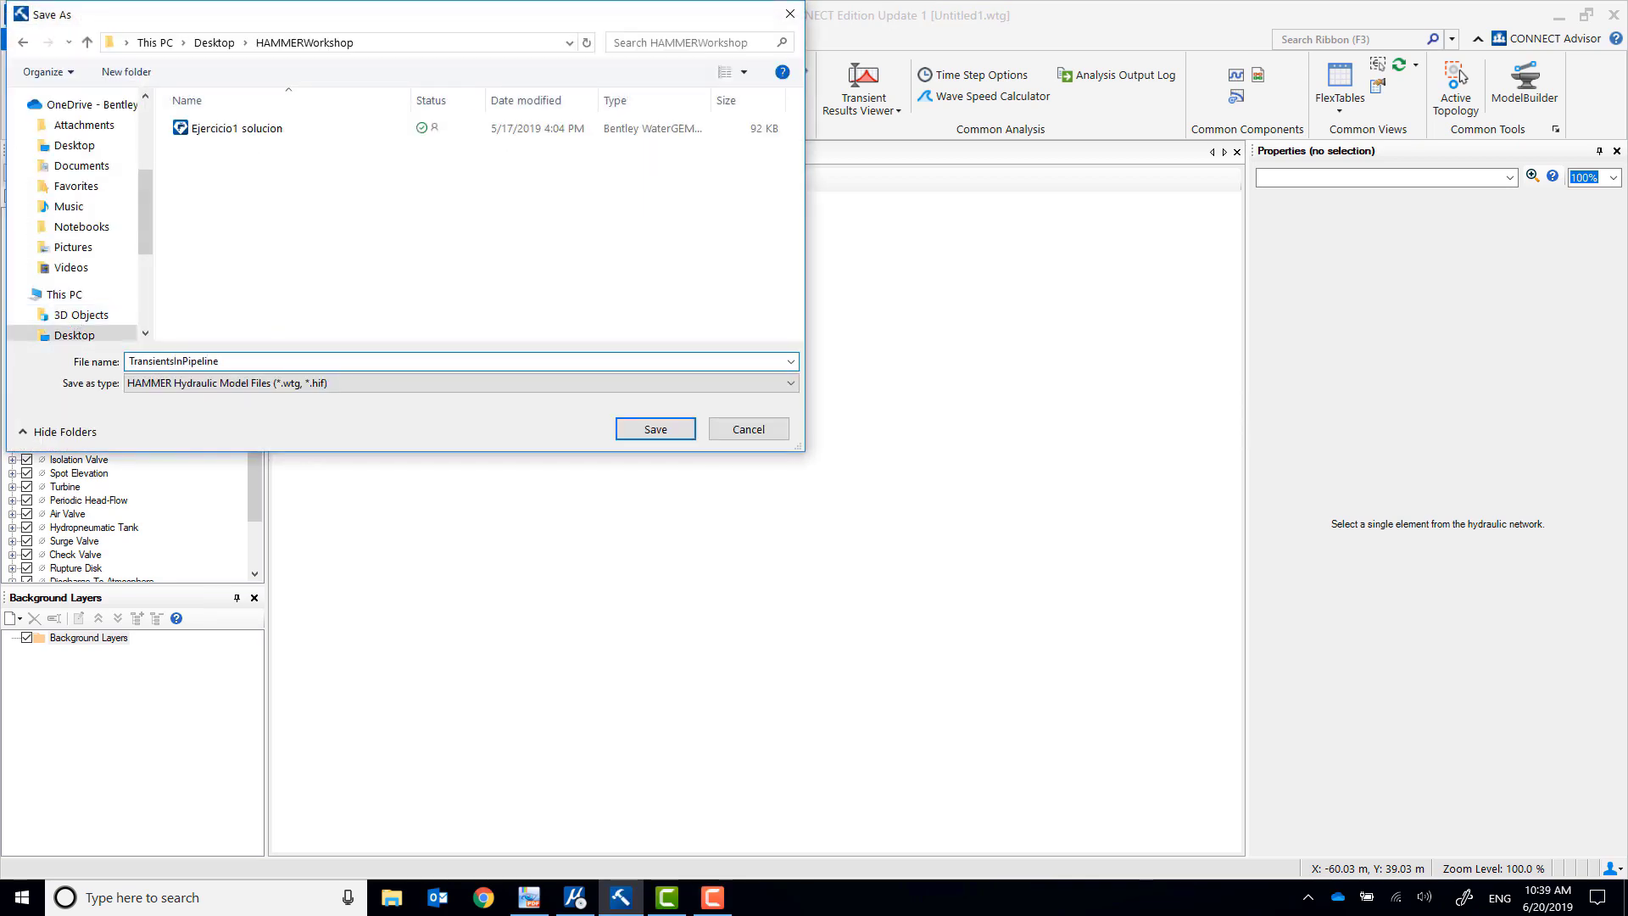
{"action": "left_click", "coordinate": [655, 429]}
Reset the model's unit defaults to SI in the program options
{"action": "left_click", "coordinate": [23, 40]}
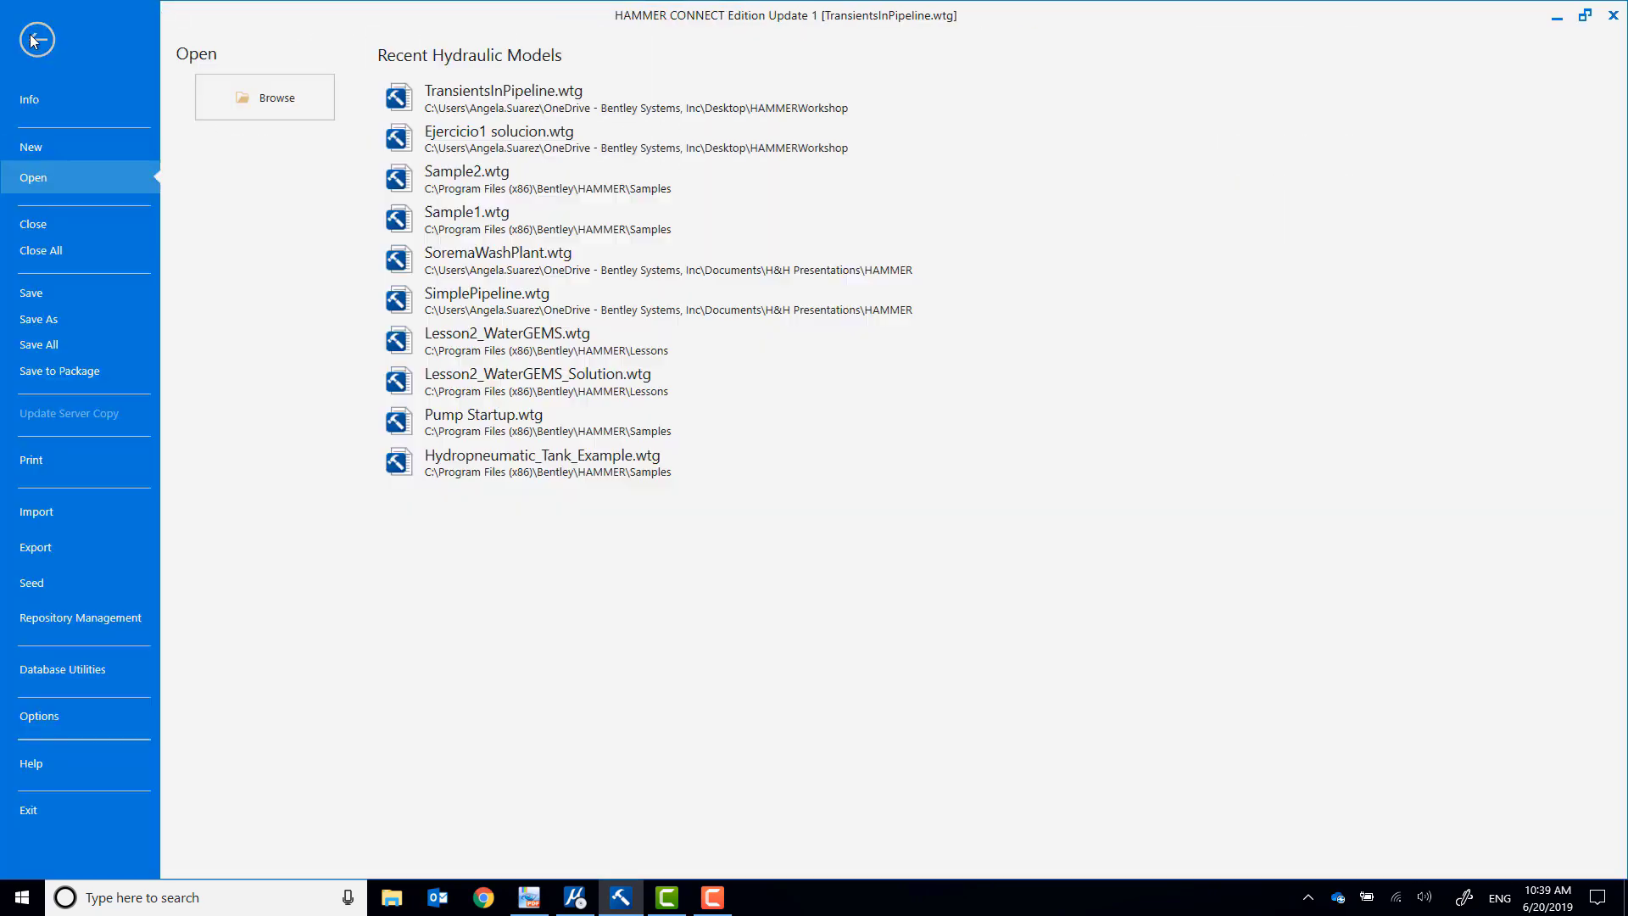
{"action": "left_click", "coordinate": [68, 714]}
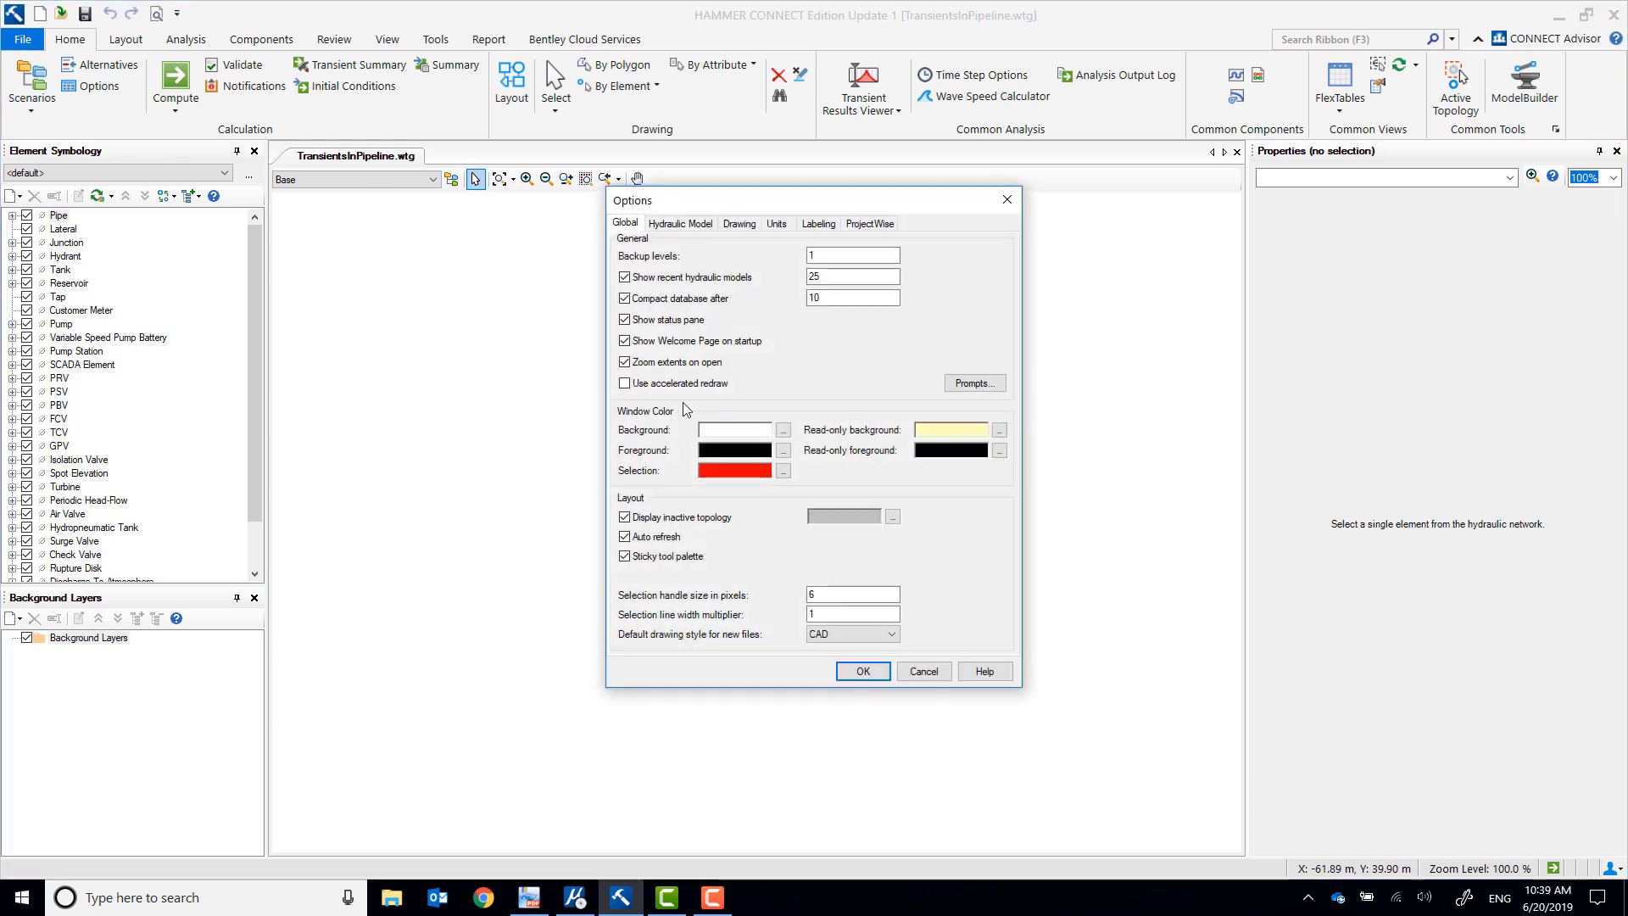
{"action": "left_click", "coordinate": [777, 225]}
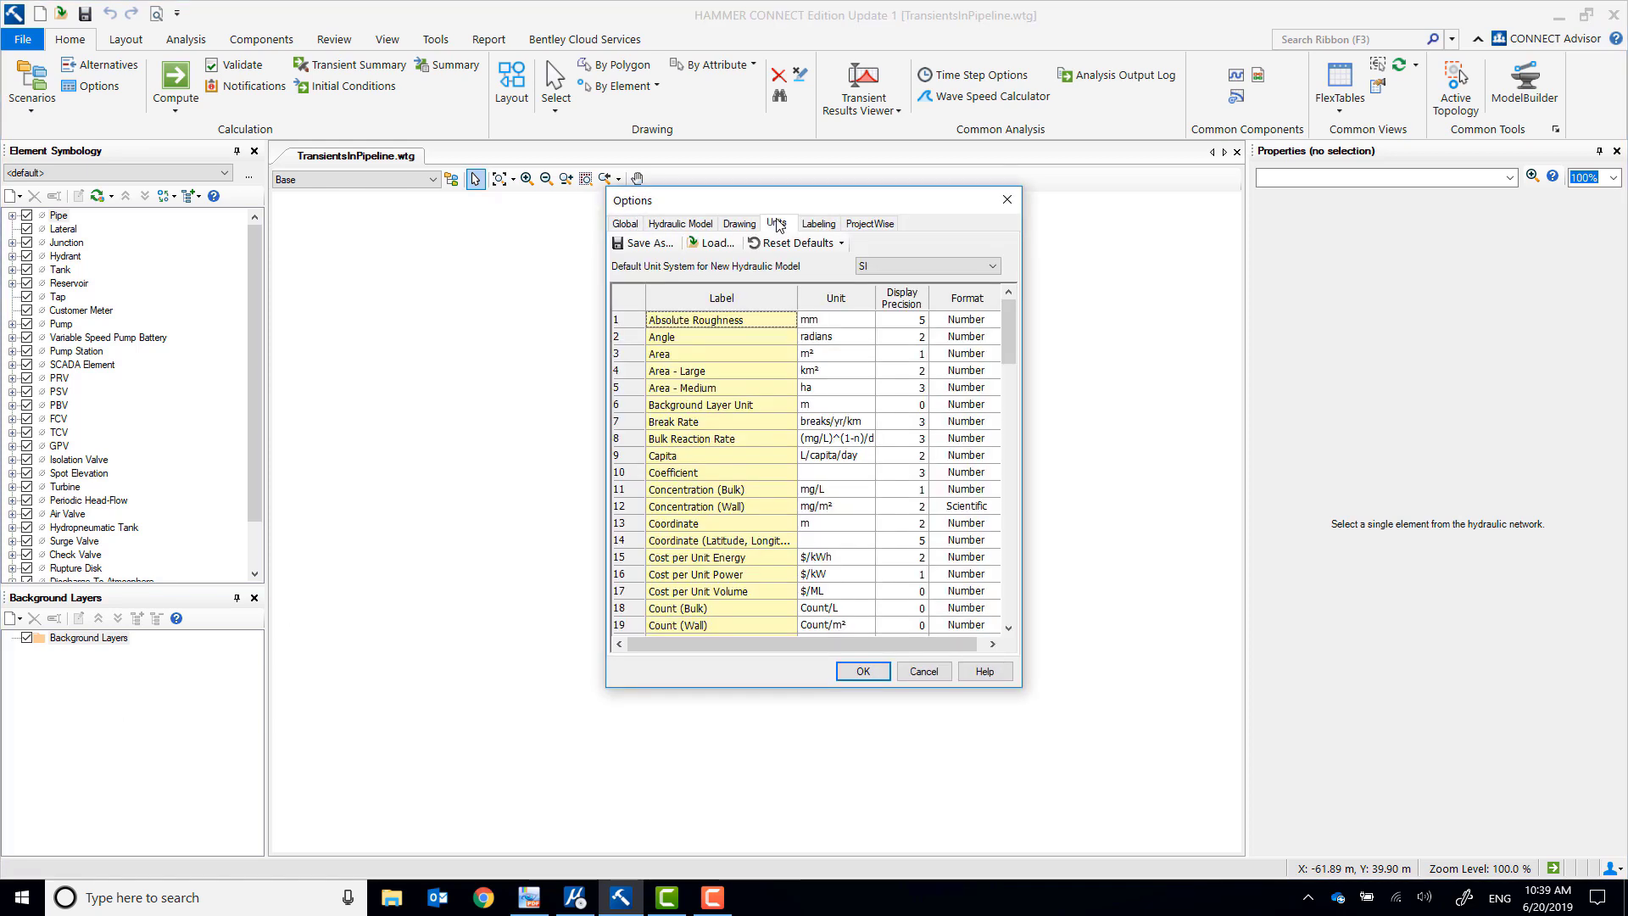
{"action": "left_click", "coordinate": [839, 244]}
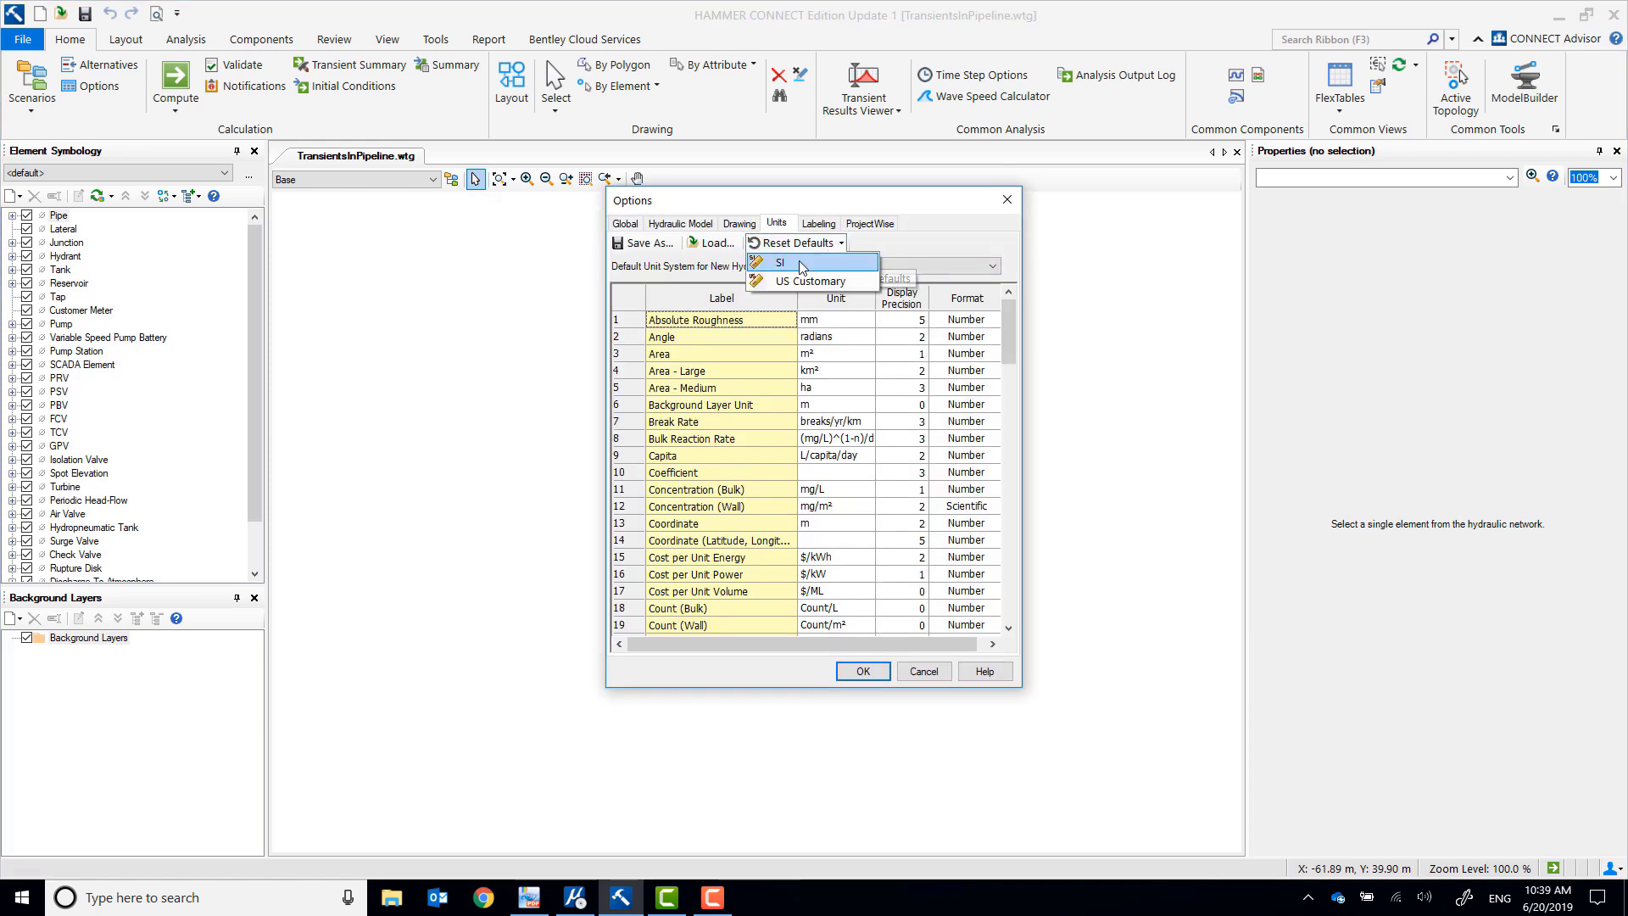
{"action": "left_click", "coordinate": [804, 264]}
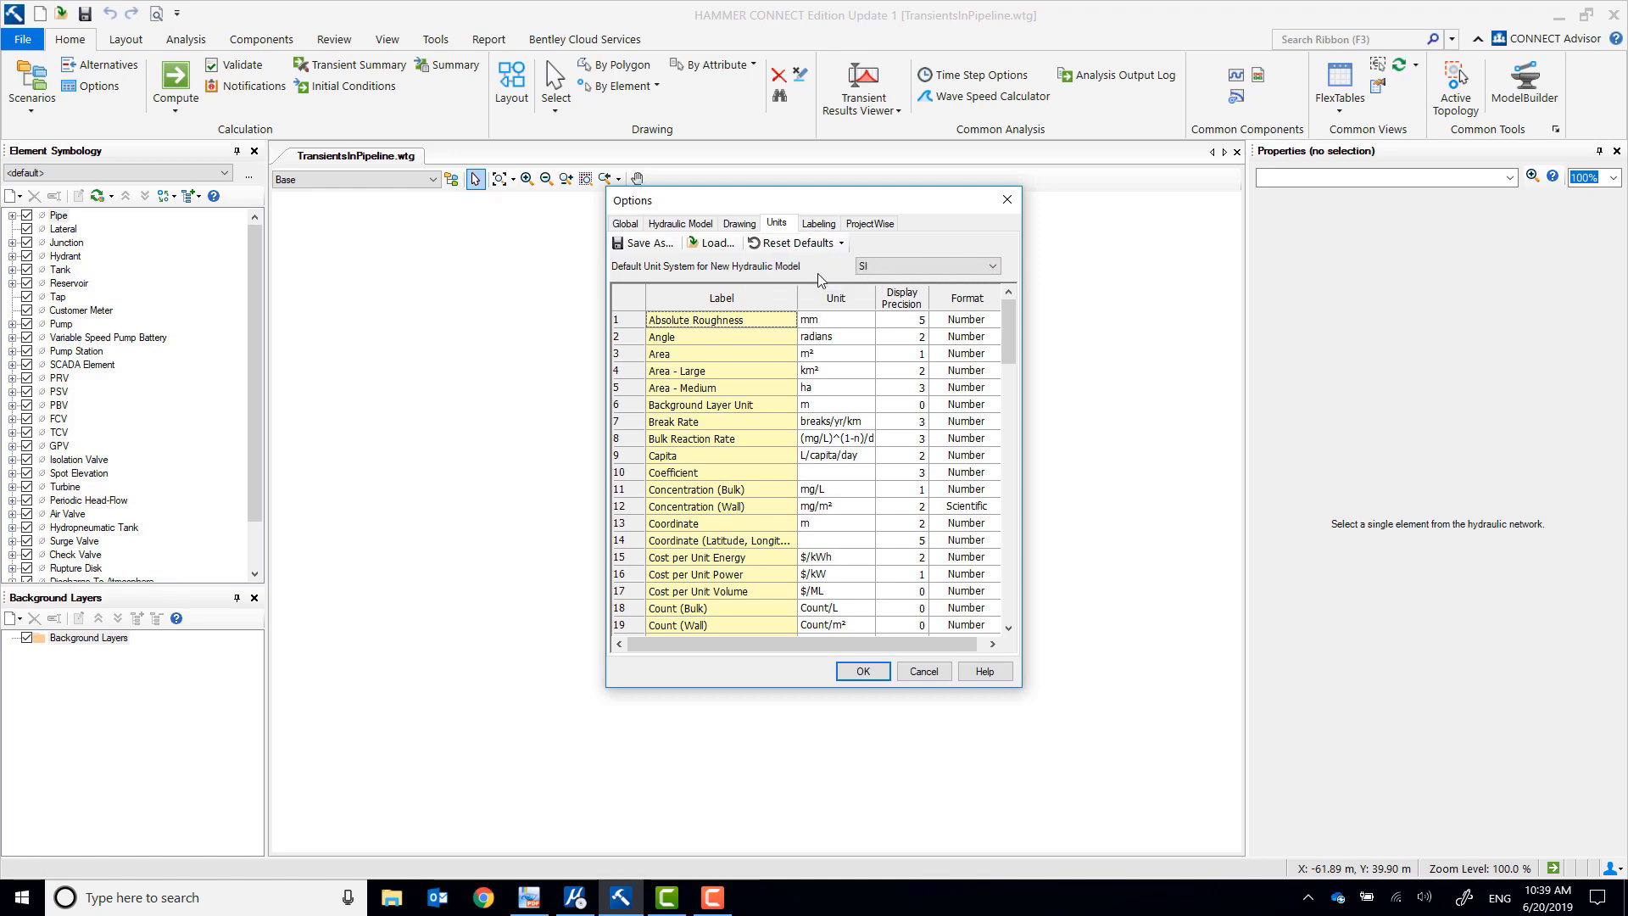
{"action": "left_click", "coordinate": [862, 671]}
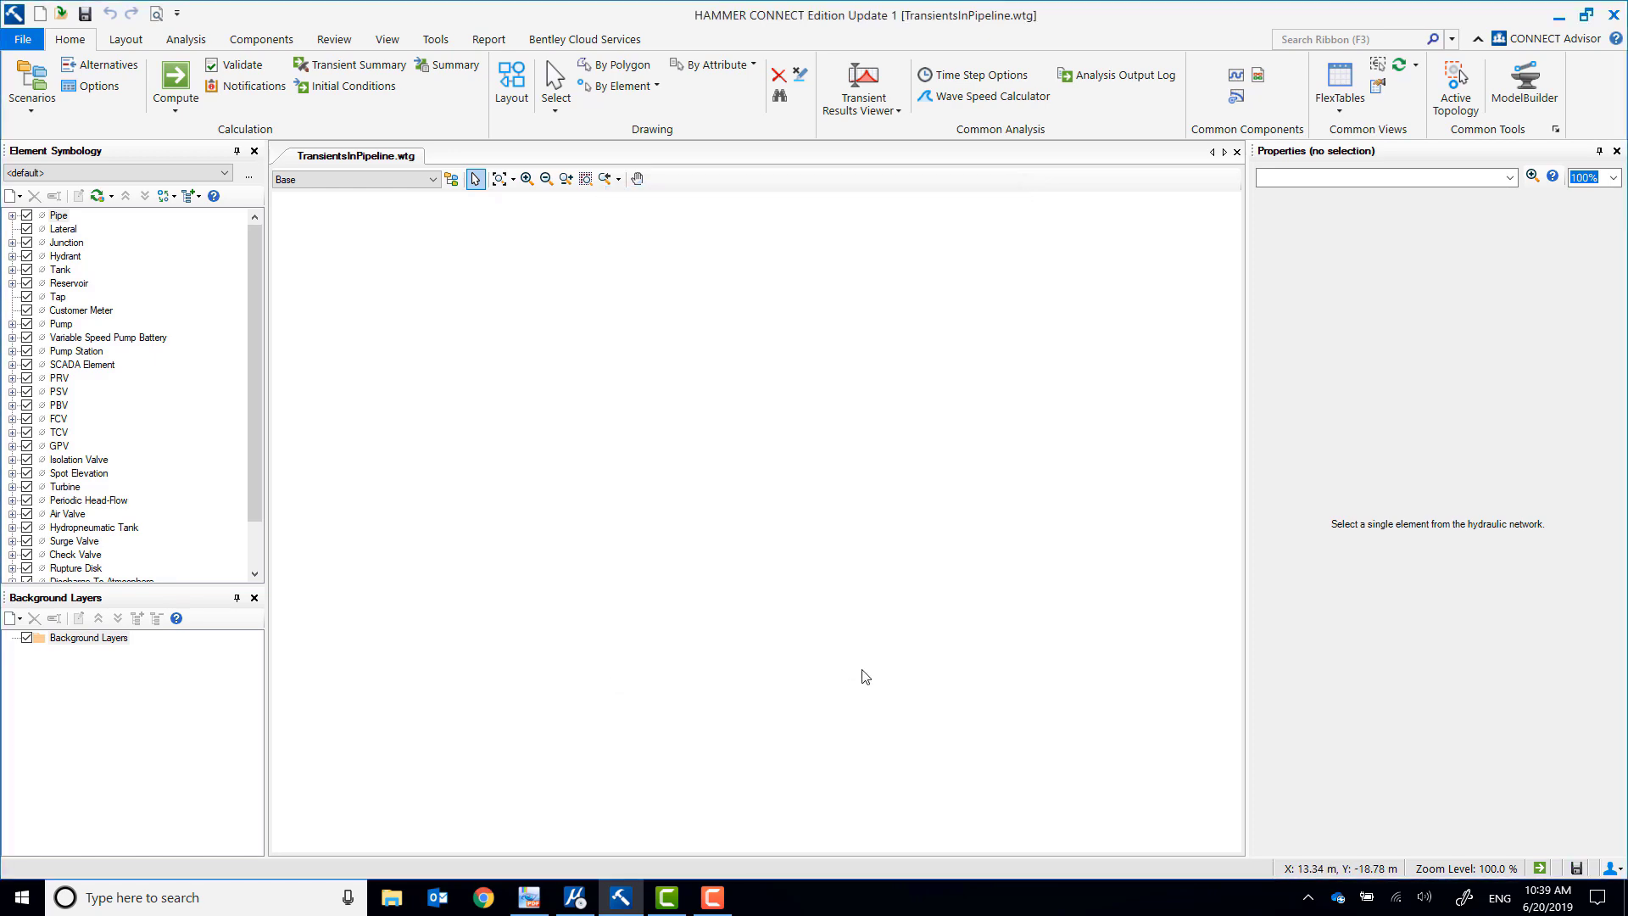
Fill in the model info with title "Transients in an Unprotected Pipeline", engineer "Your Name" and company "Your Company"
{"action": "left_click", "coordinate": [25, 40]}
{"action": "left_click", "coordinate": [58, 99]}
{"action": "left_click", "coordinate": [348, 83]}
{"action": "type", "text": "Transients in an Unprotected Fi"}
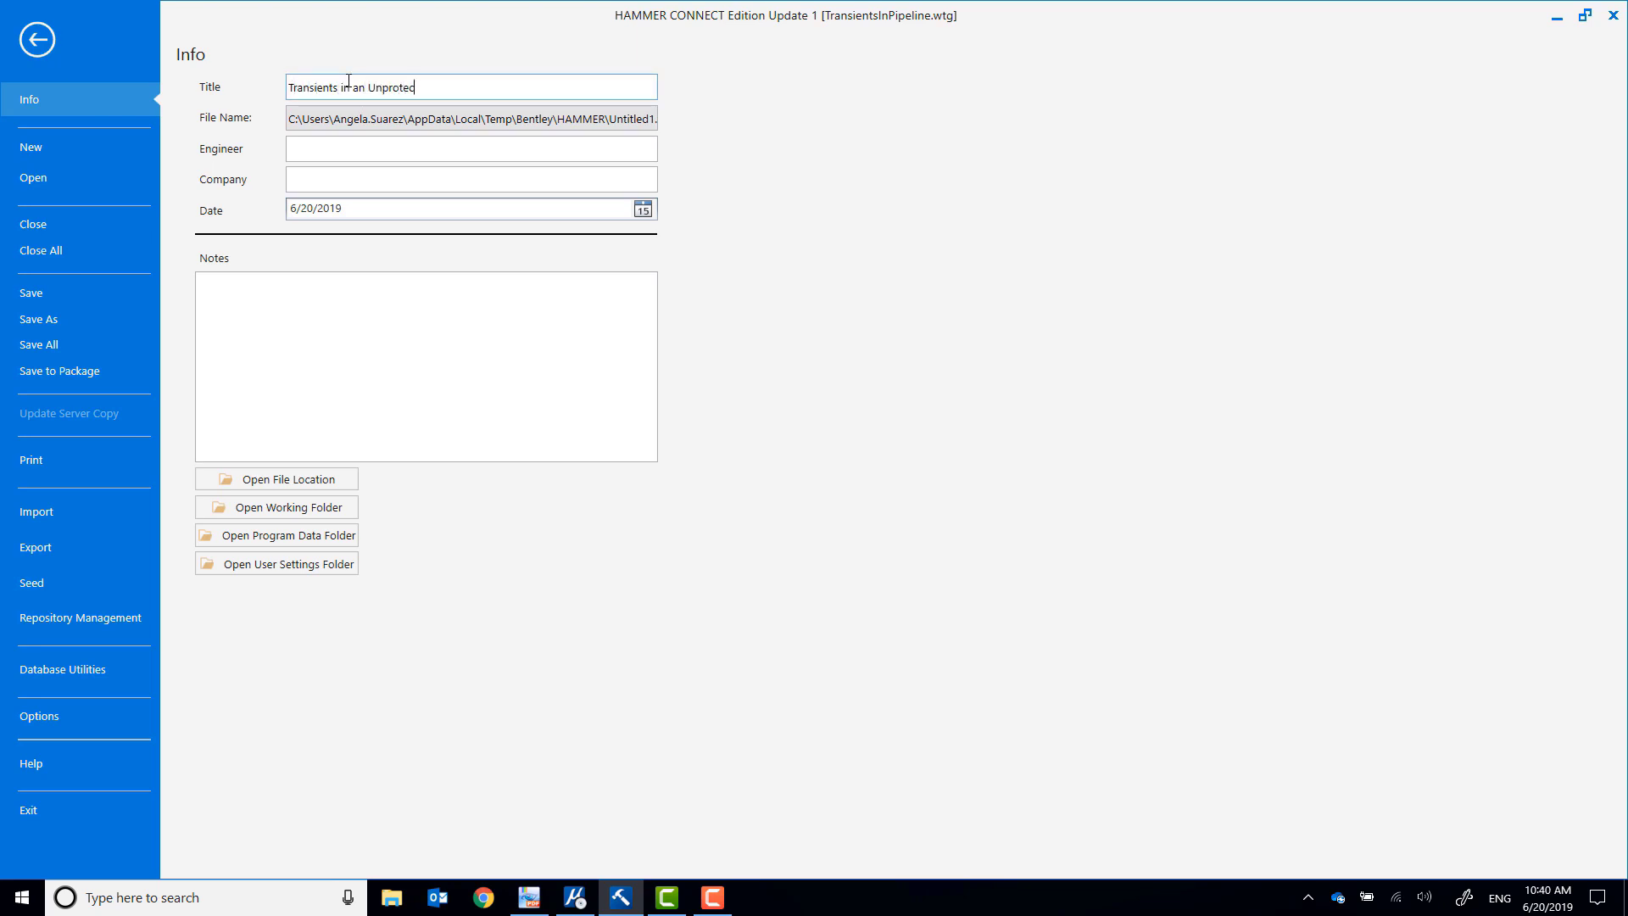
{"action": "left_click", "coordinate": [325, 150]}
{"action": "type", "text": "Your Name"}
{"action": "left_click", "coordinate": [404, 181]}
{"action": "type", "text": "Your Company"}
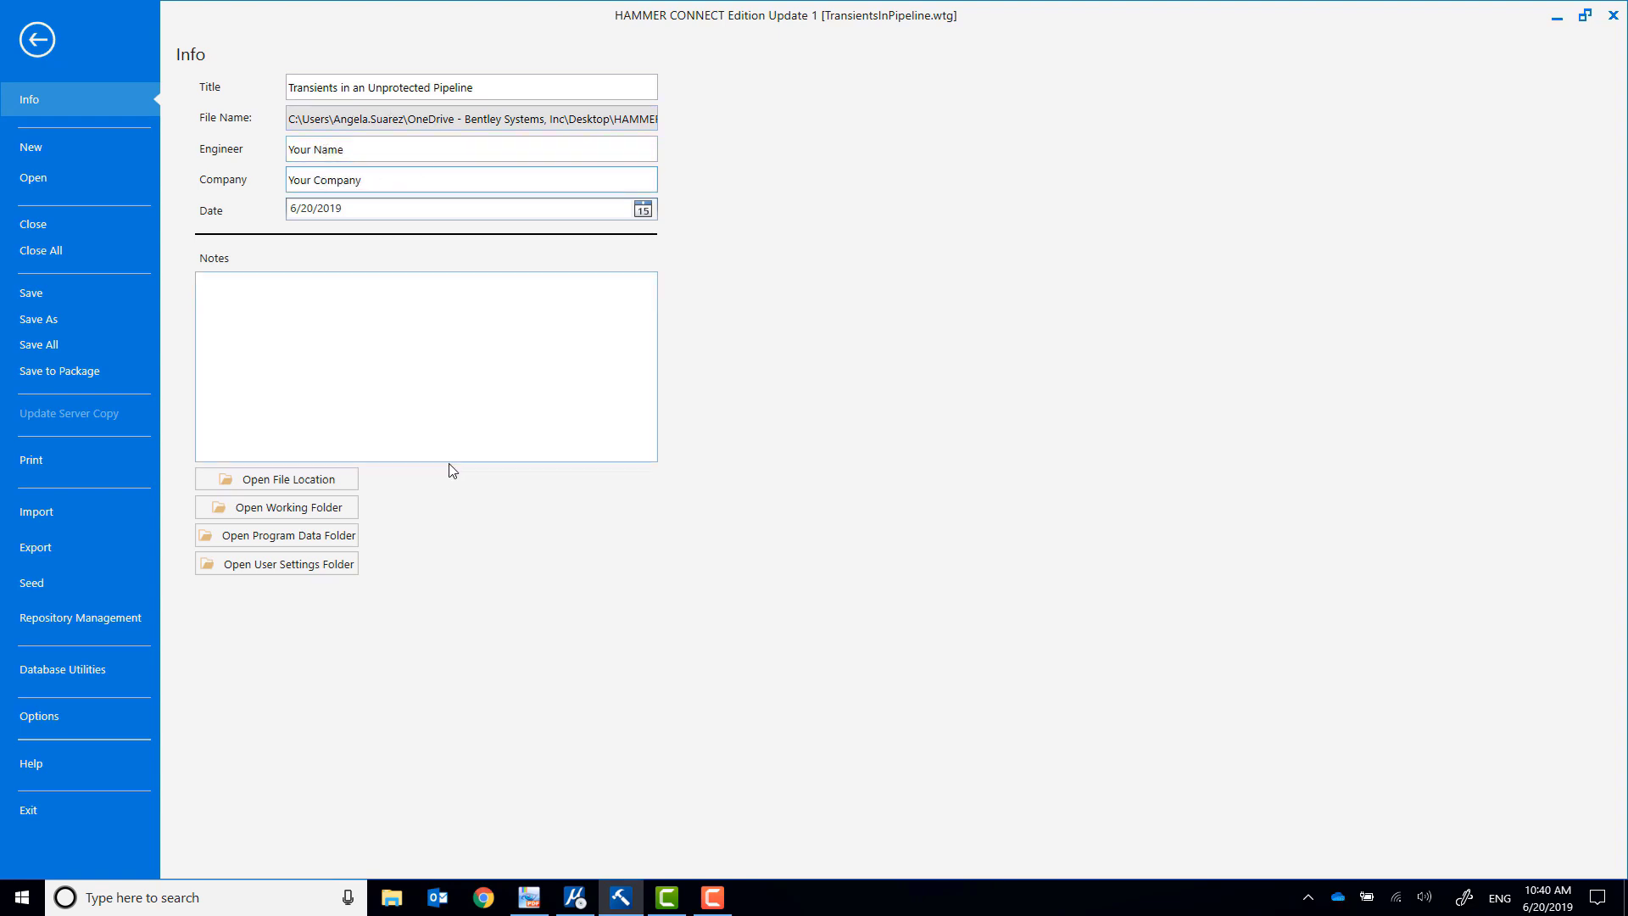
{"action": "left_click", "coordinate": [37, 43]}
{"action": "left_click_drag", "start_coordinate": [1295, 163], "coordinate": [1596, 509]}
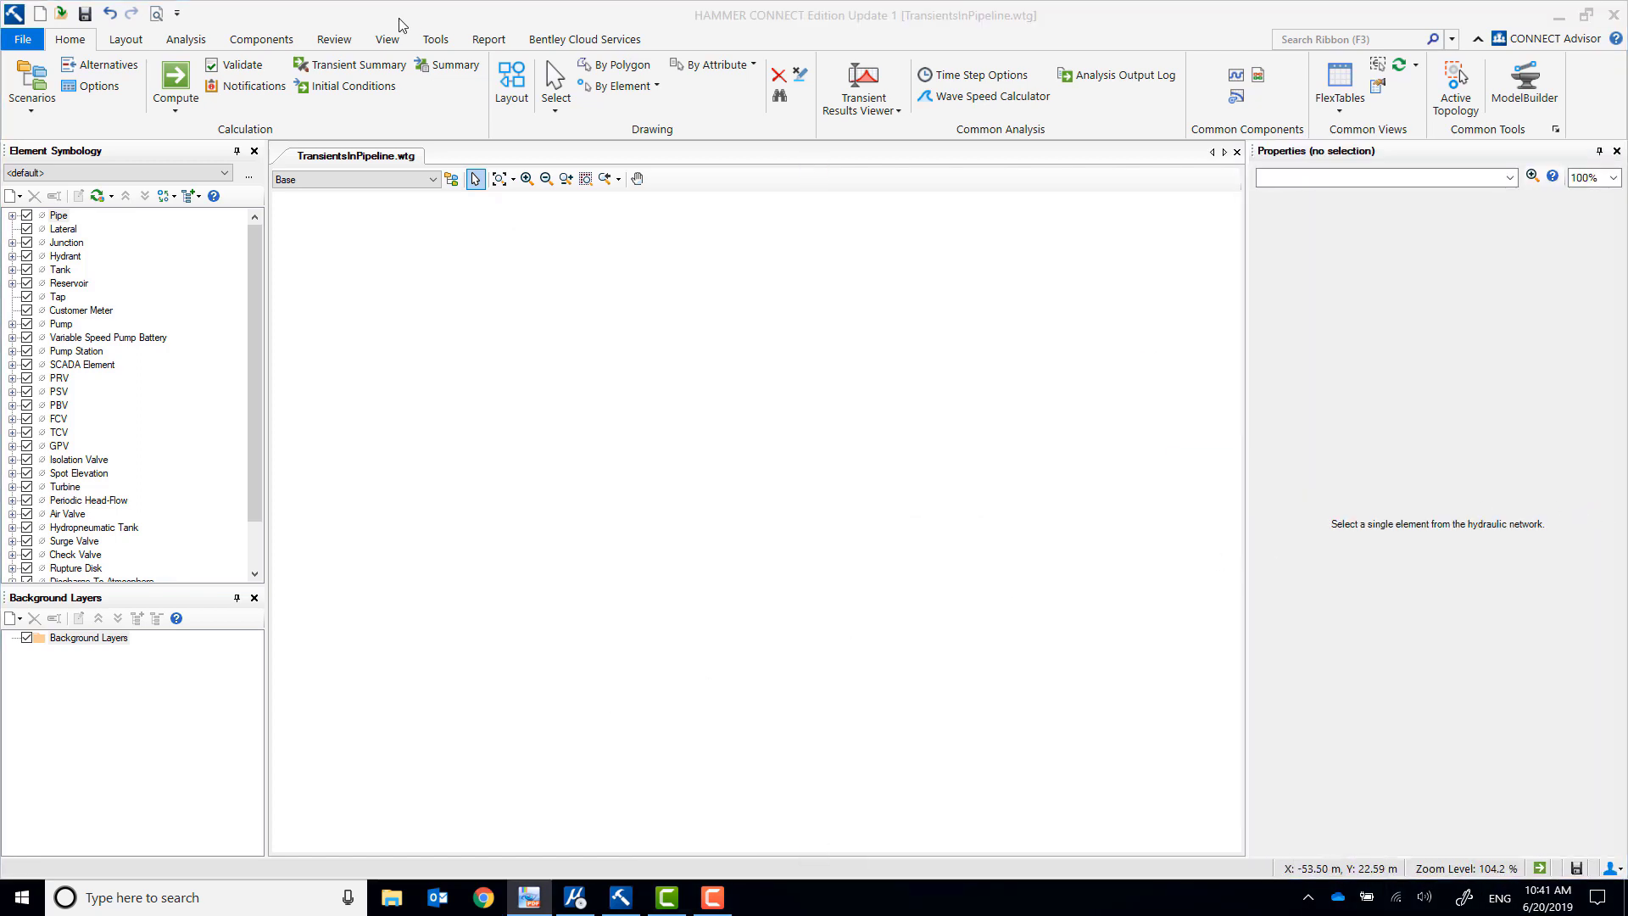
Create a pipe prototype named "DI 600mm pipe"
{"action": "left_click", "coordinate": [388, 39]}
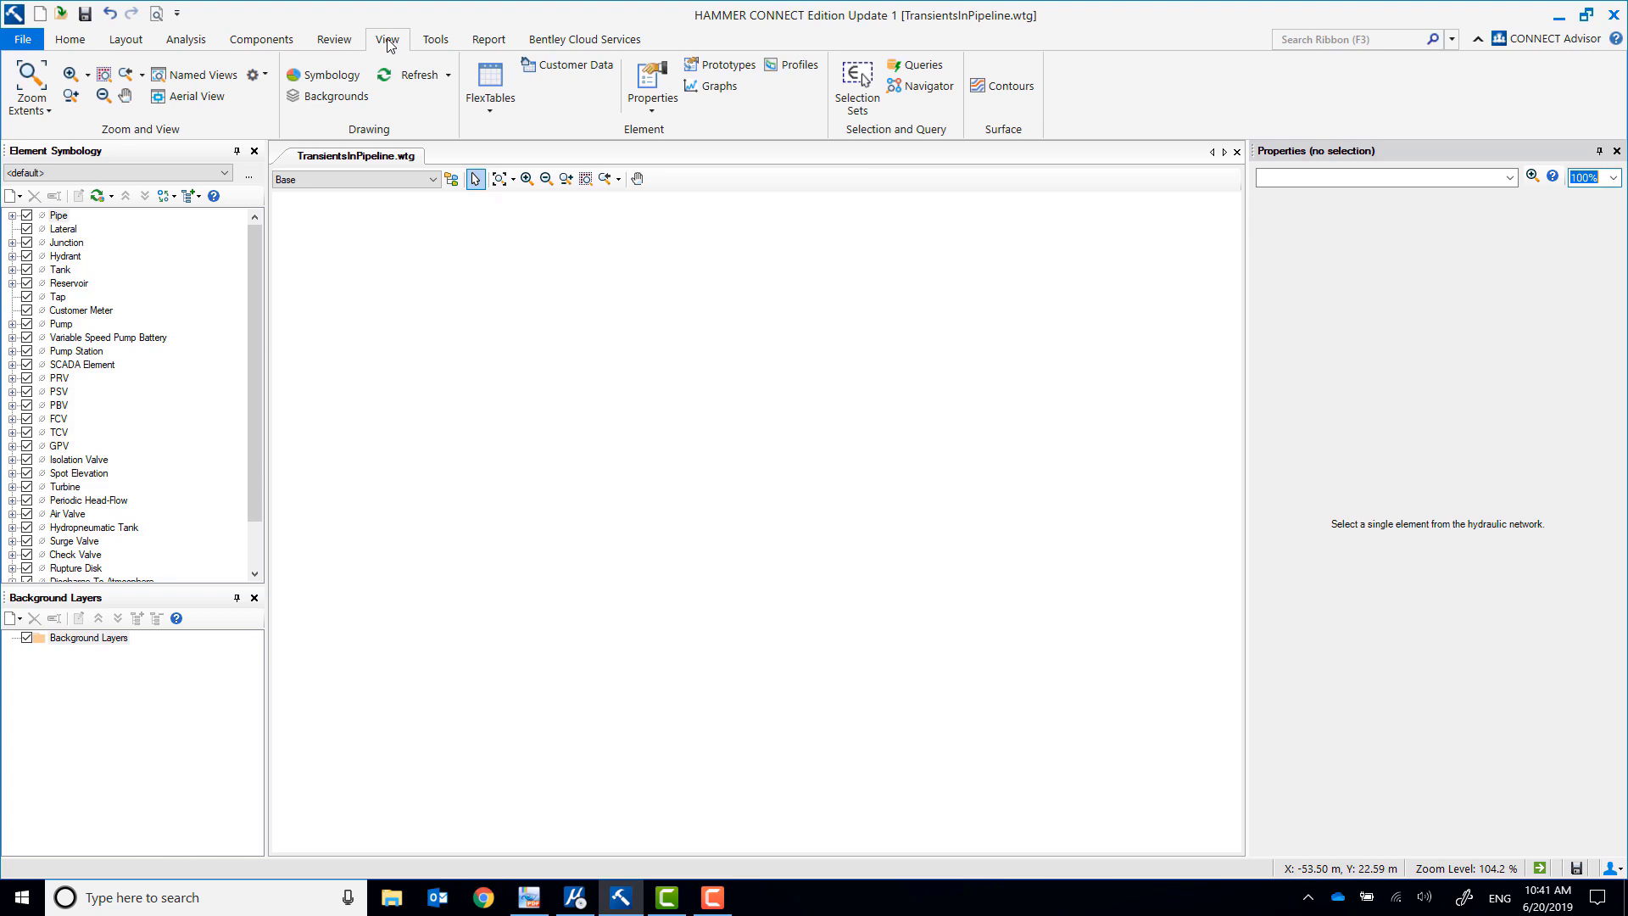
{"action": "left_click", "coordinate": [732, 74]}
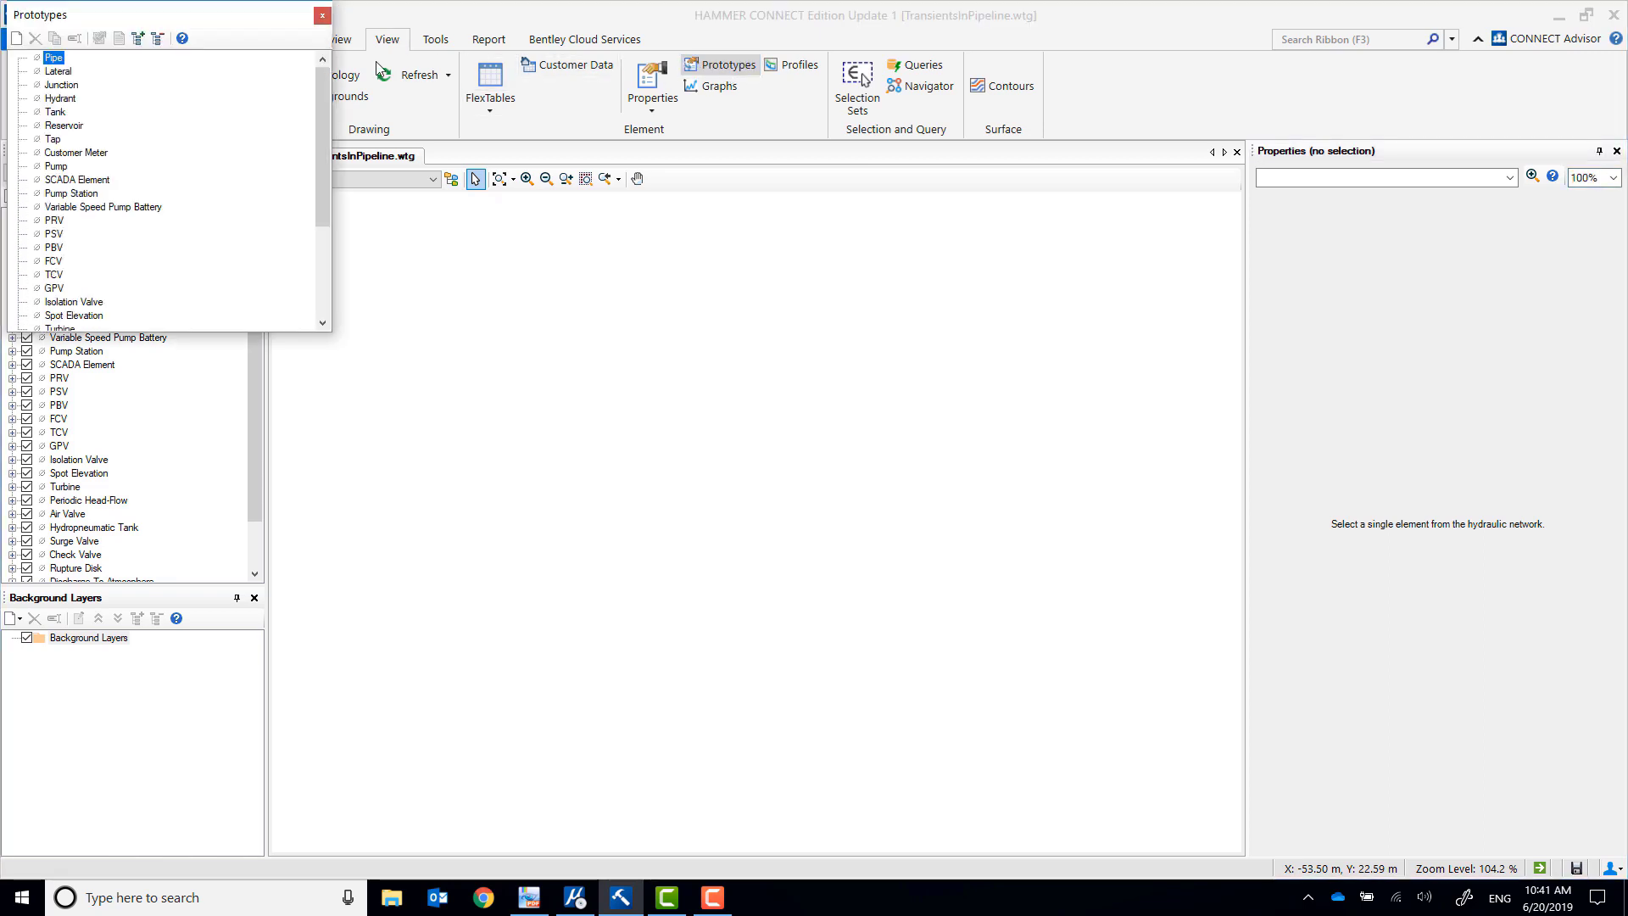
{"action": "left_click_drag", "start_coordinate": [160, 15], "coordinate": [657, 256]}
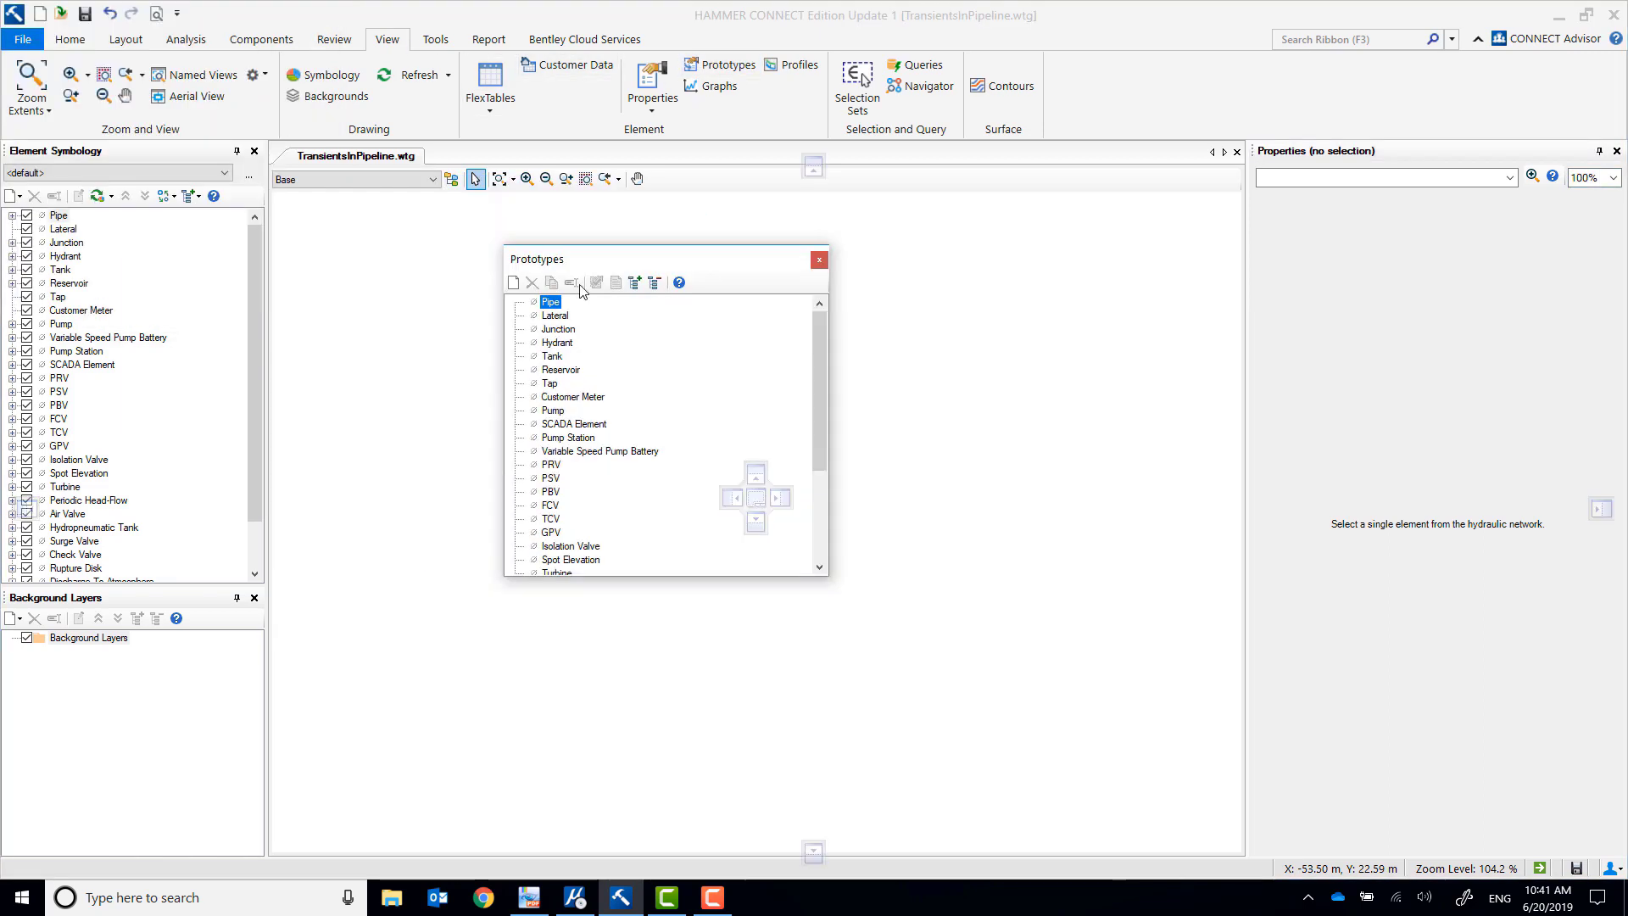
{"action": "left_click", "coordinate": [515, 283]}
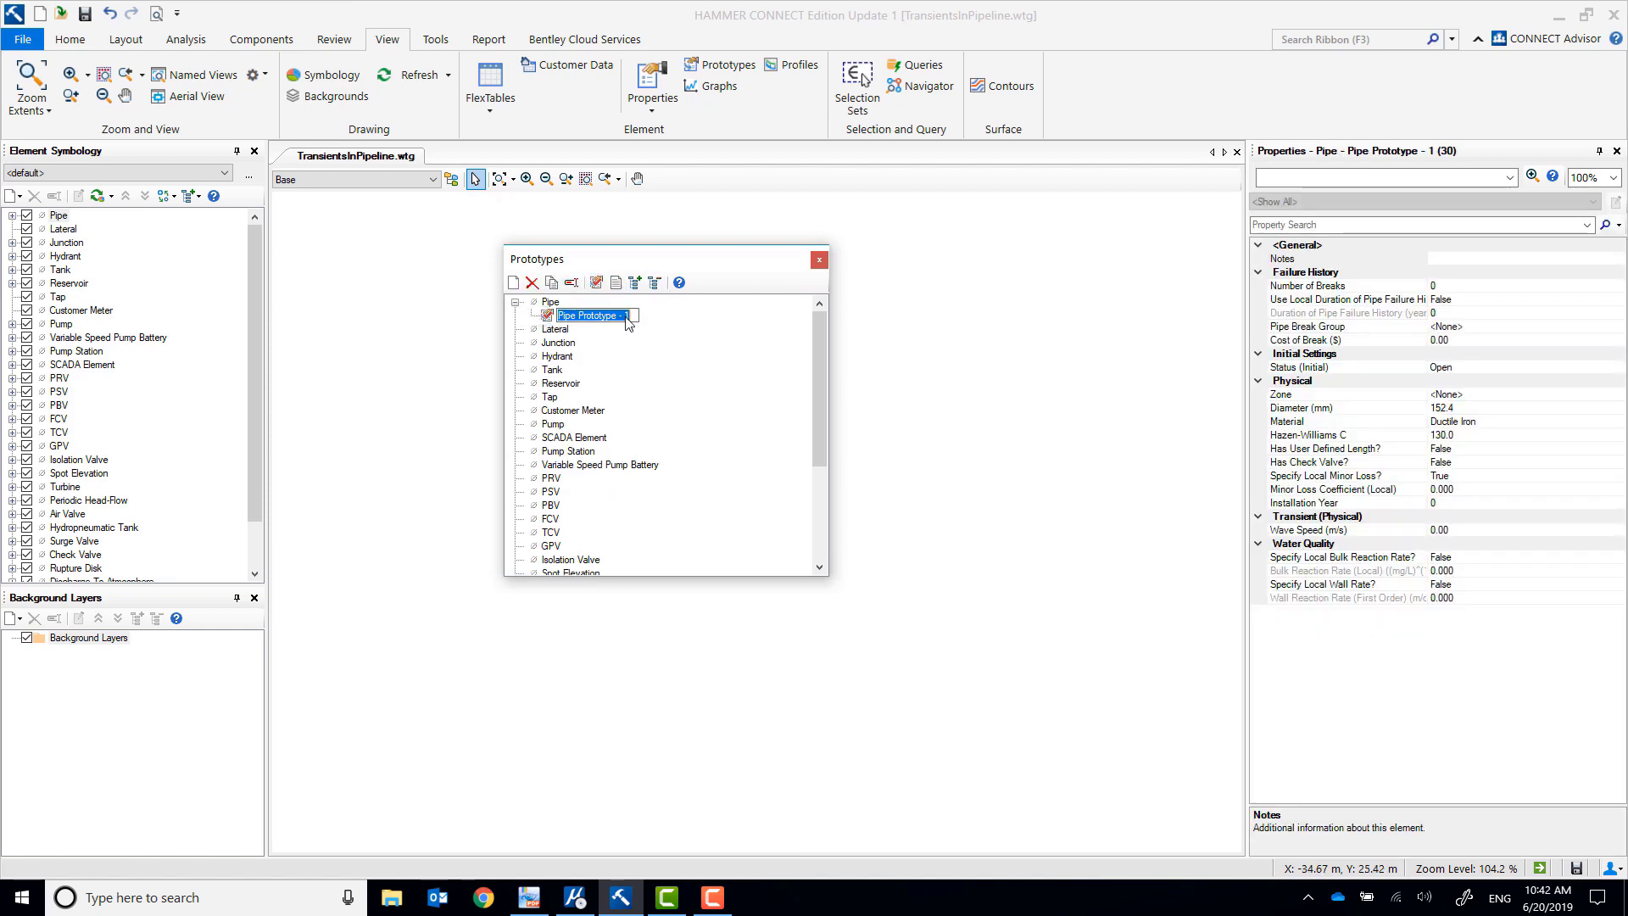
{"action": "type", "text": "DI 600mm pipe"}
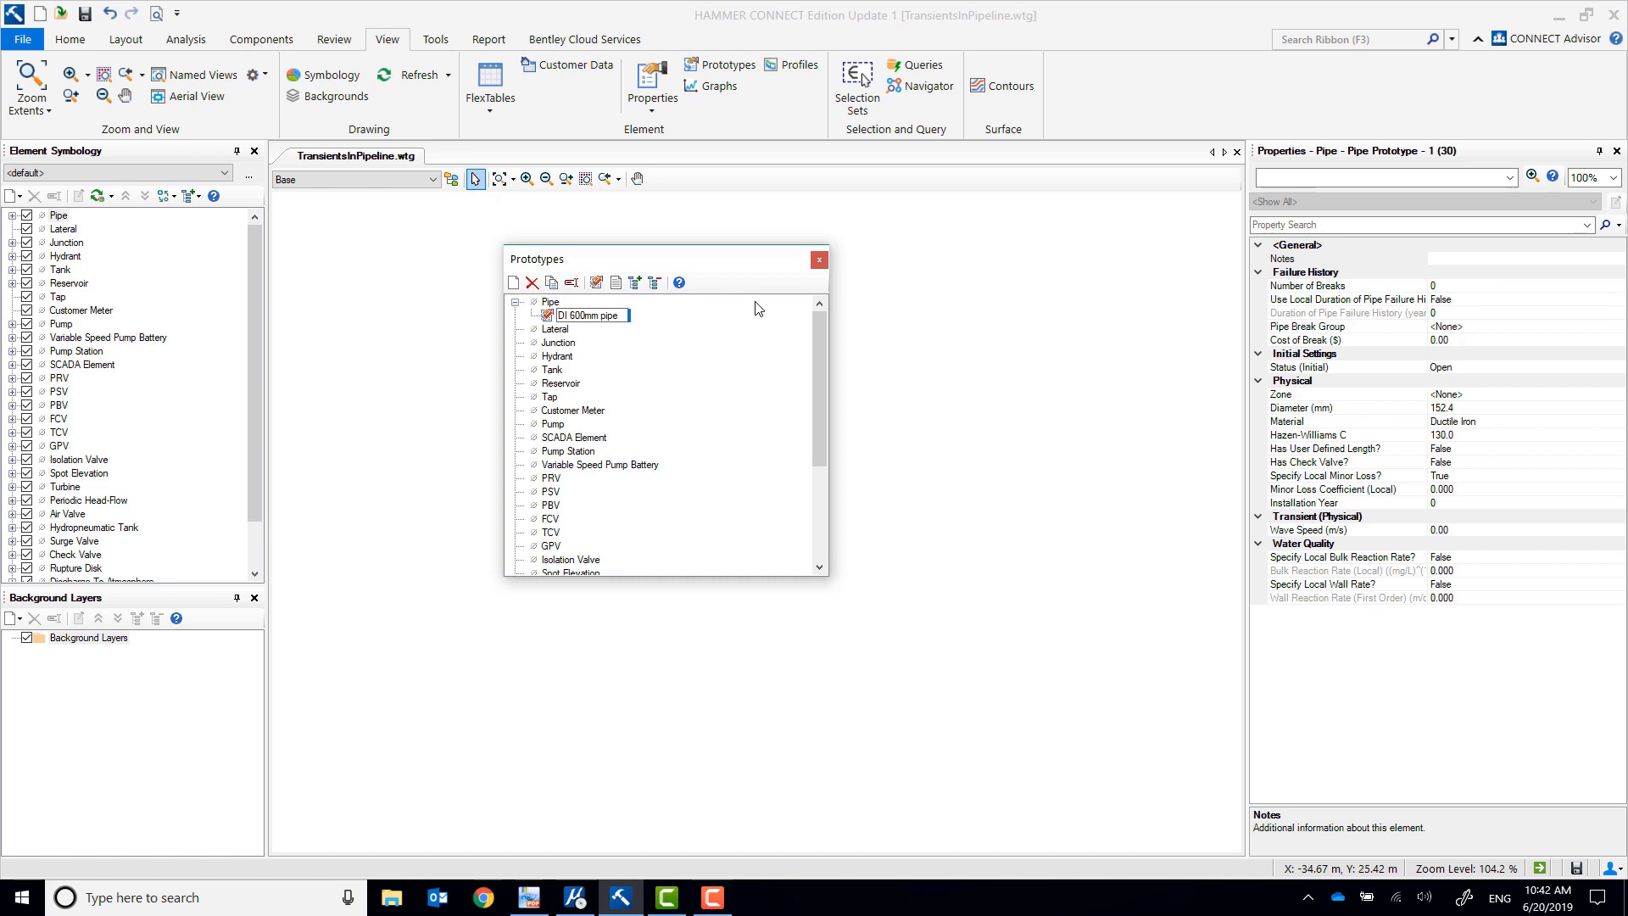
{"action": "key", "text": "Return"}
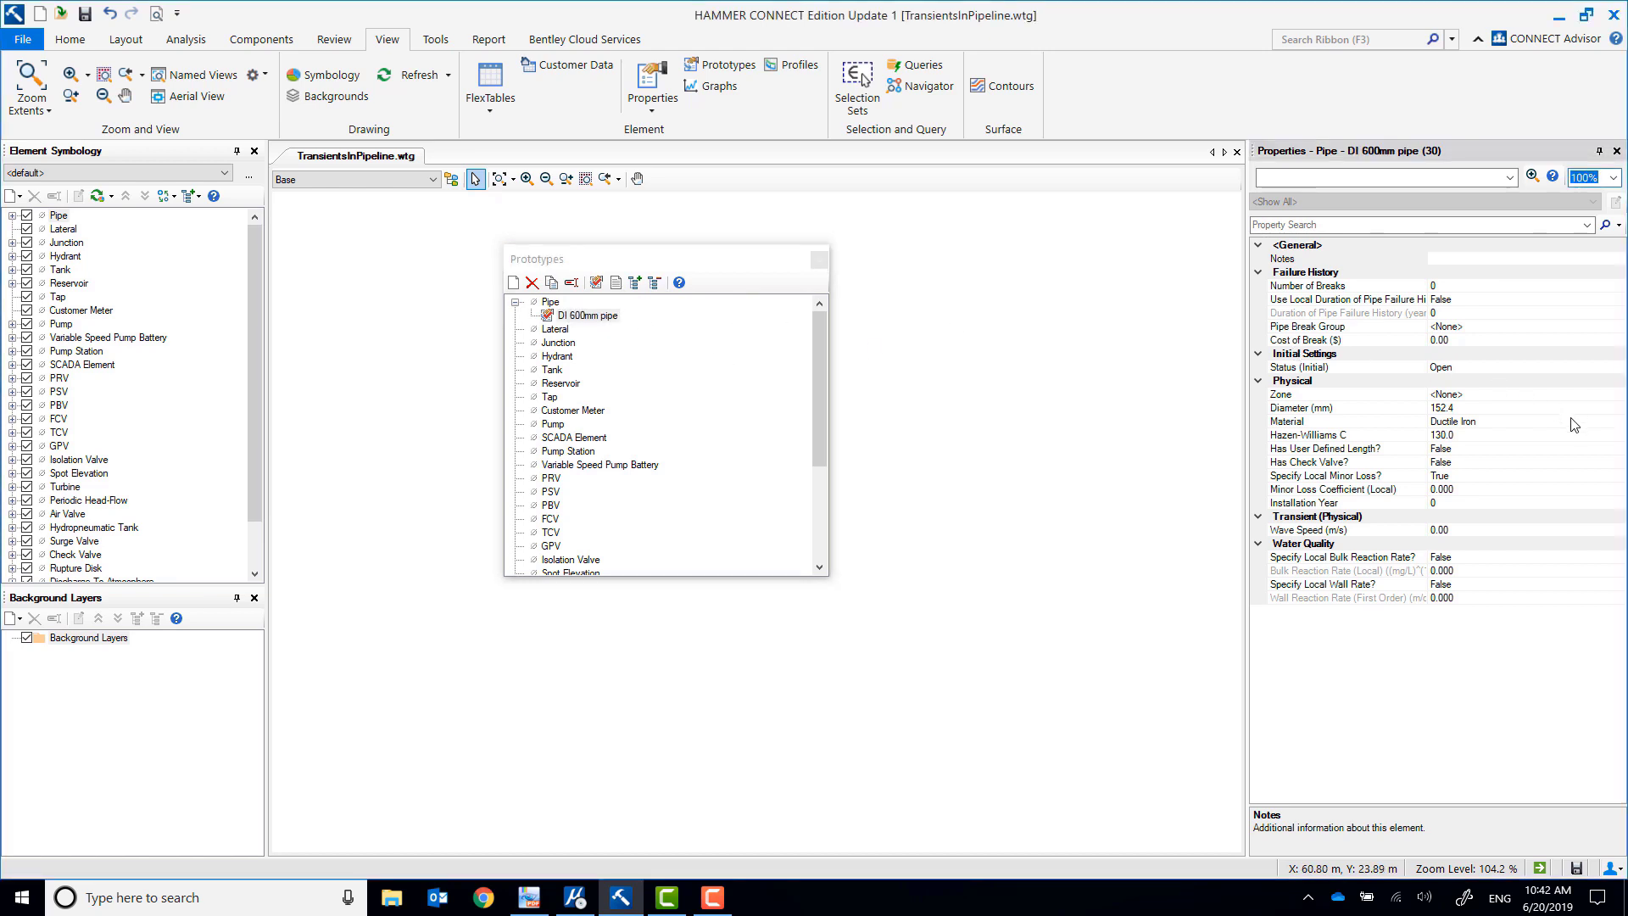
Set the pipe prototype's diameter to 600 mm and Has User Defined Length to True, then close the prototypes list
{"action": "left_click", "coordinate": [1527, 404]}
{"action": "double_click", "coordinate": [1478, 402]}
{"action": "type", "text": "600"}
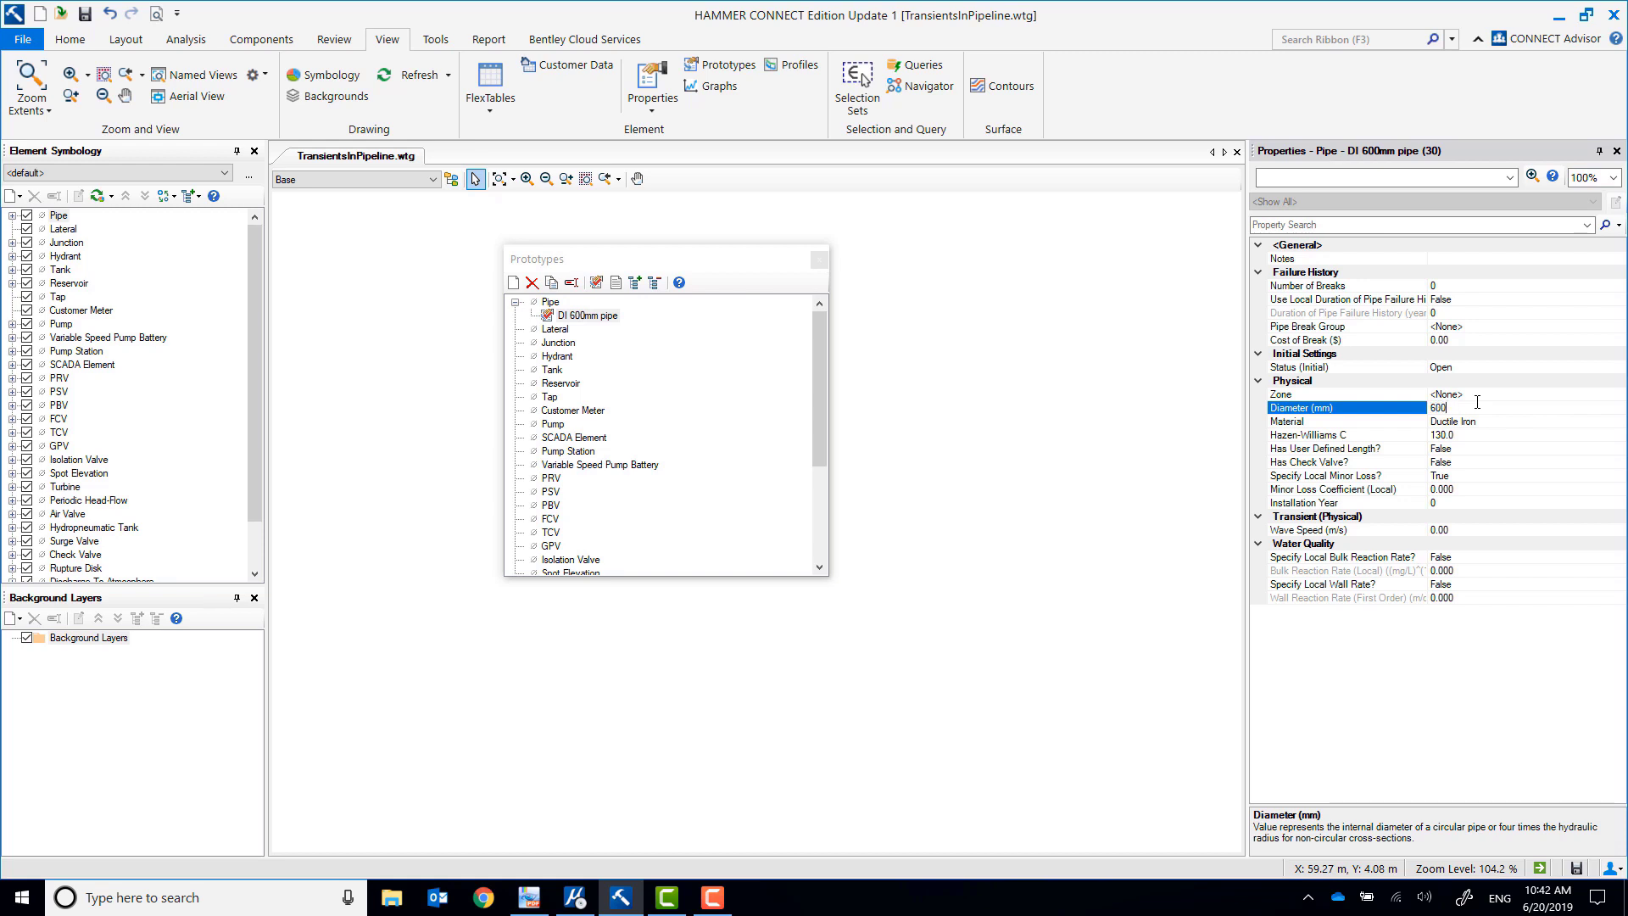
{"action": "left_click", "coordinate": [1577, 448]}
{"action": "left_click", "coordinate": [1619, 450]}
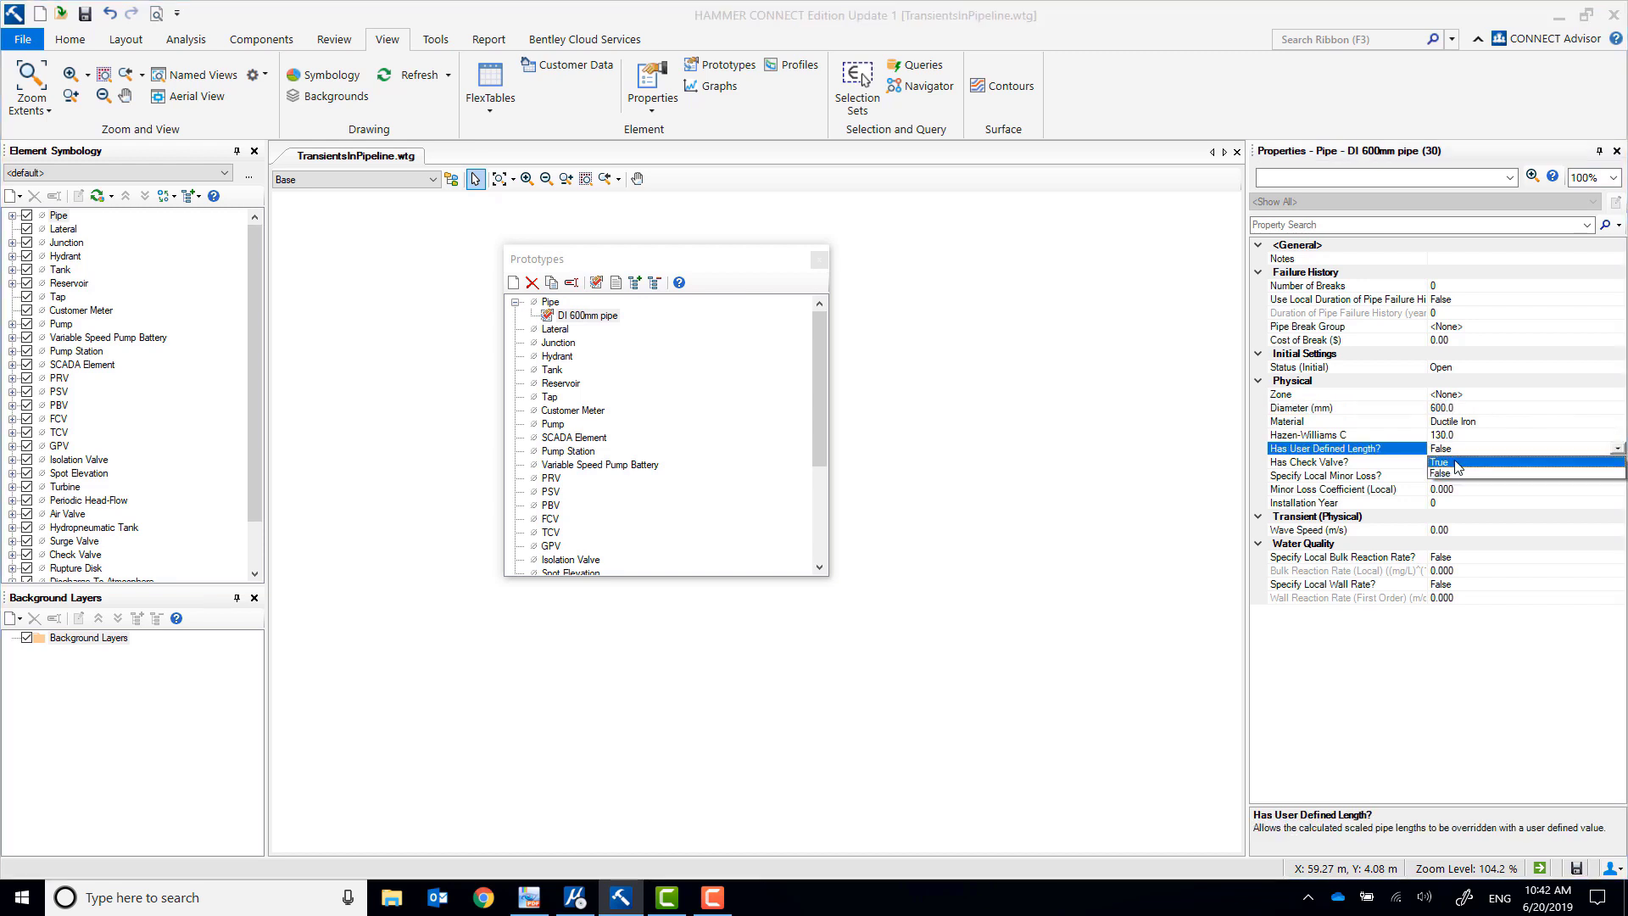
{"action": "left_click", "coordinate": [1465, 462]}
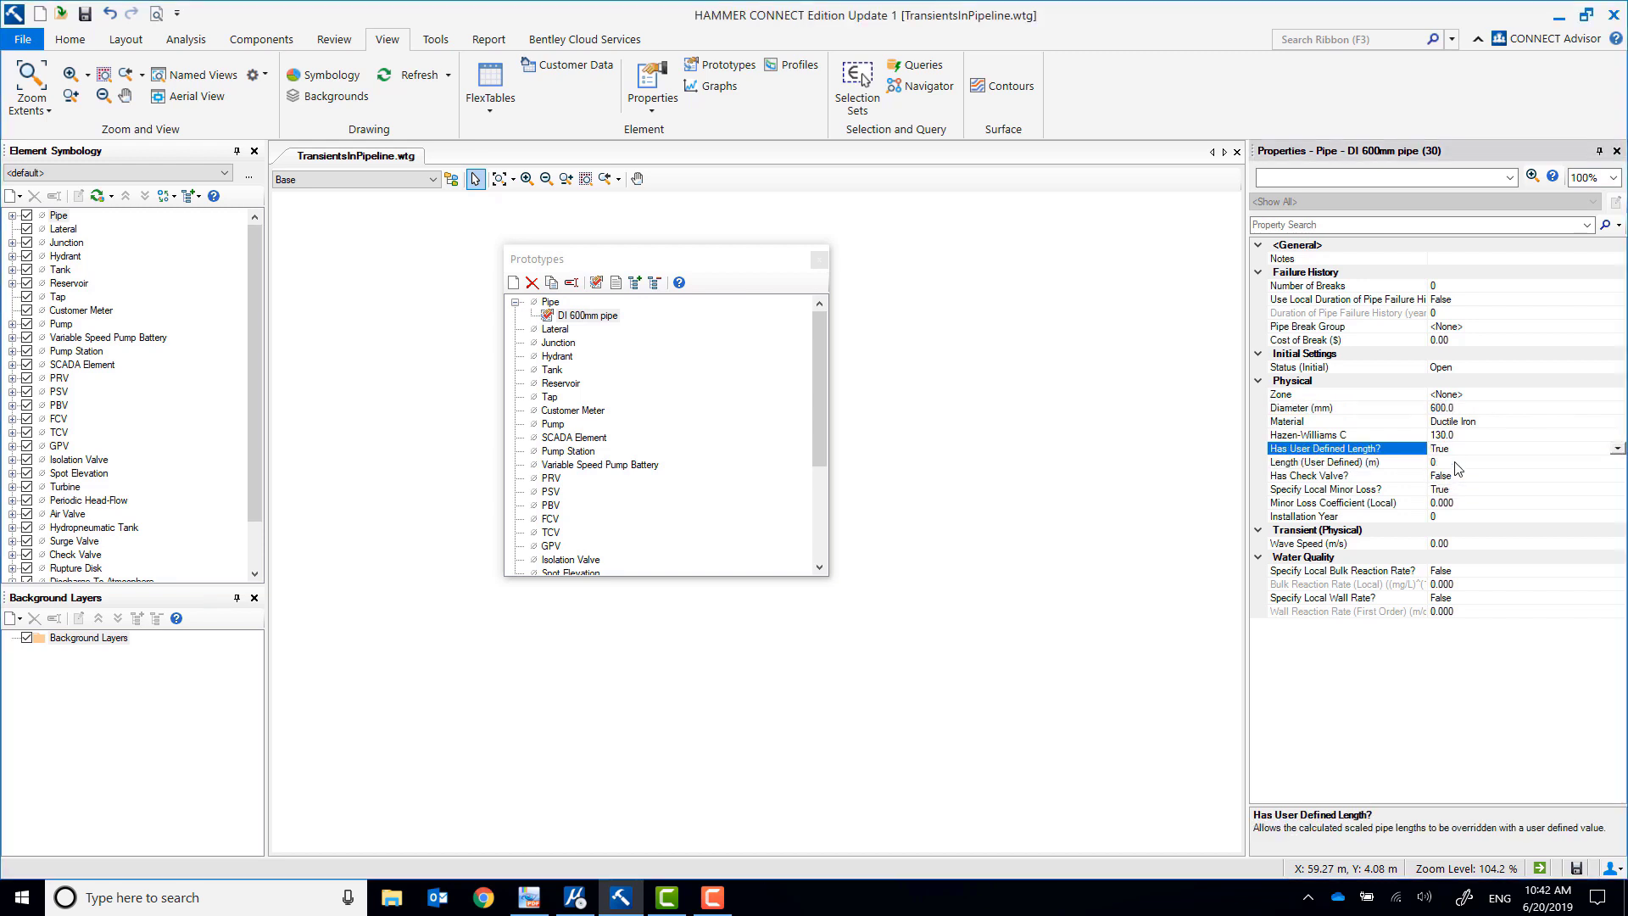
{"action": "left_click", "coordinate": [820, 259]}
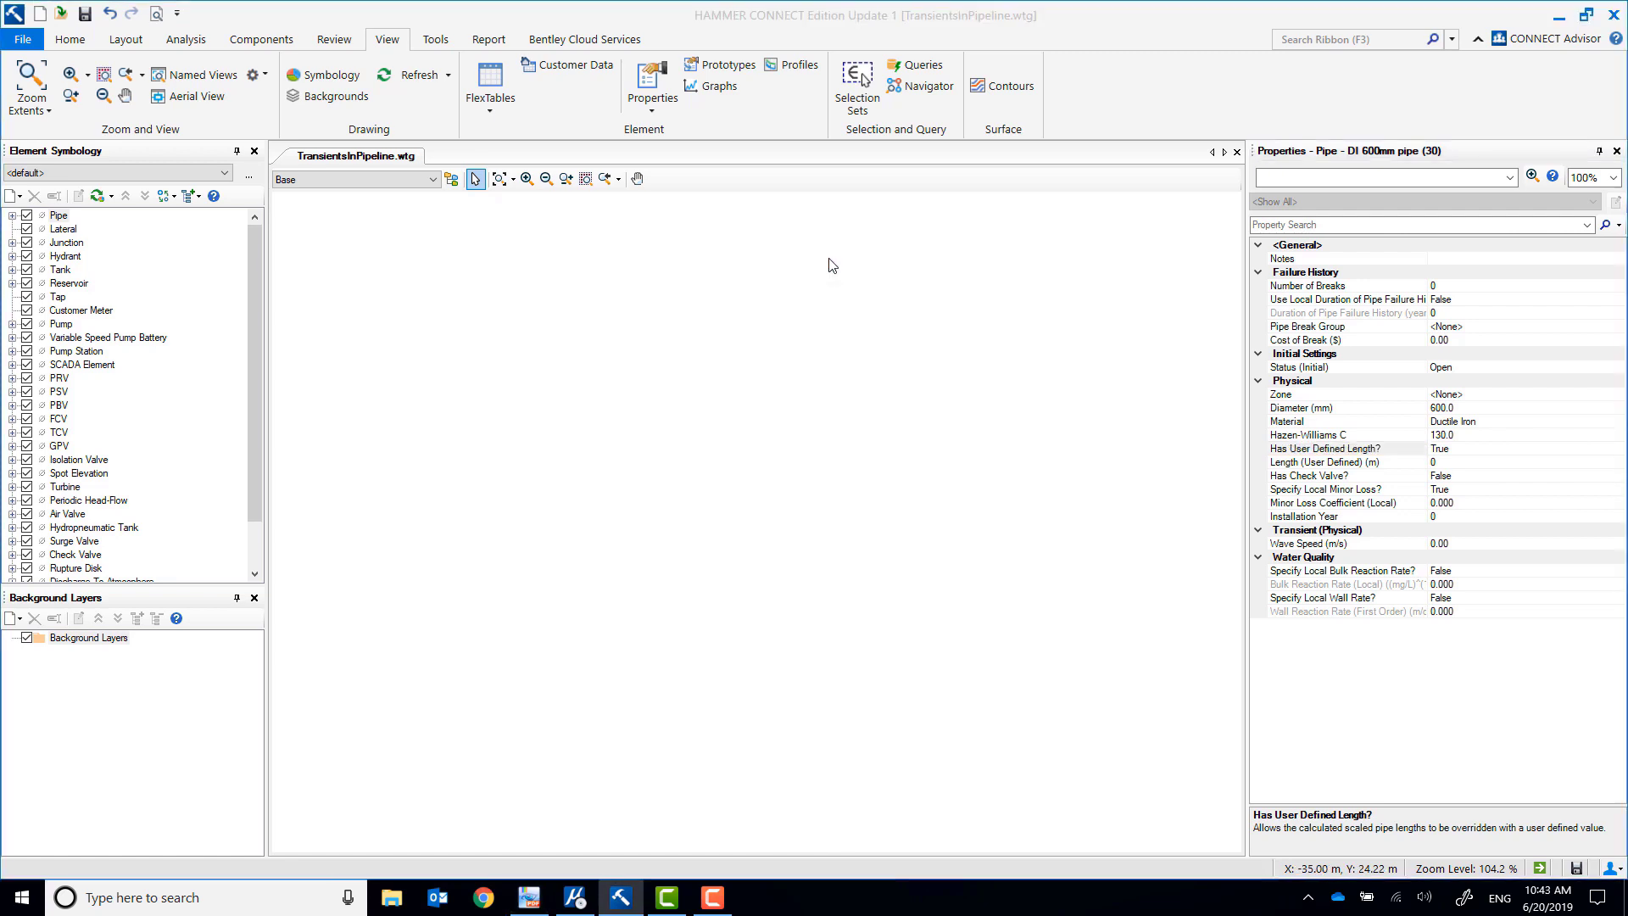
Place one reservoir in the drawing at about X -46 m, Y 18 m
{"action": "left_click", "coordinate": [125, 39]}
{"action": "left_click", "coordinate": [205, 75]}
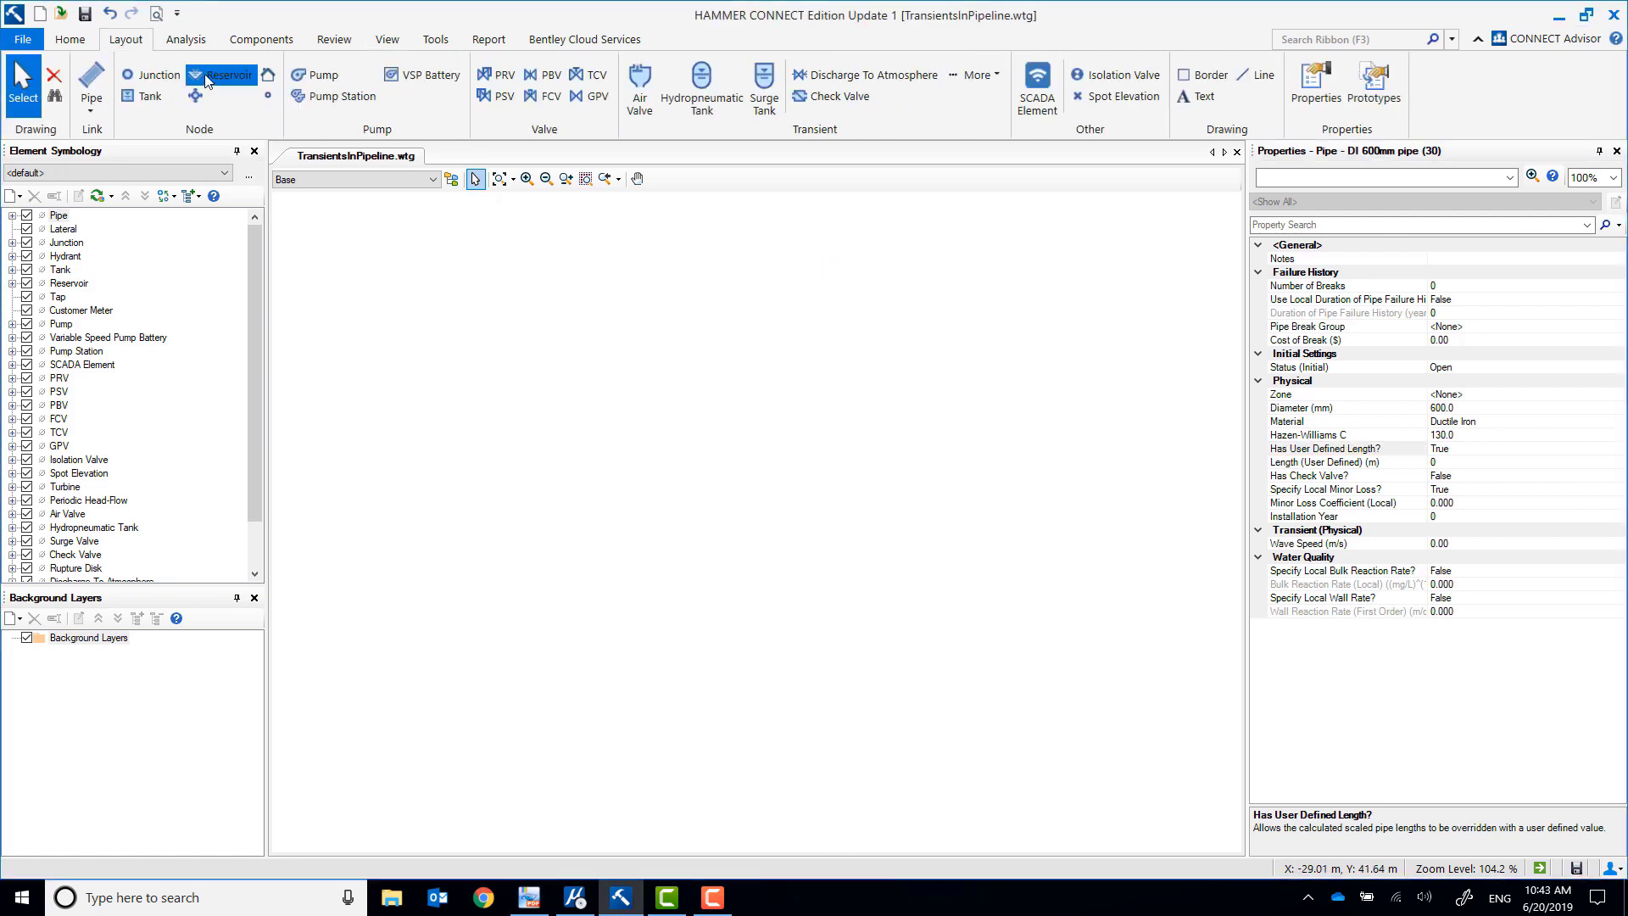
{"action": "left_click", "coordinate": [398, 383]}
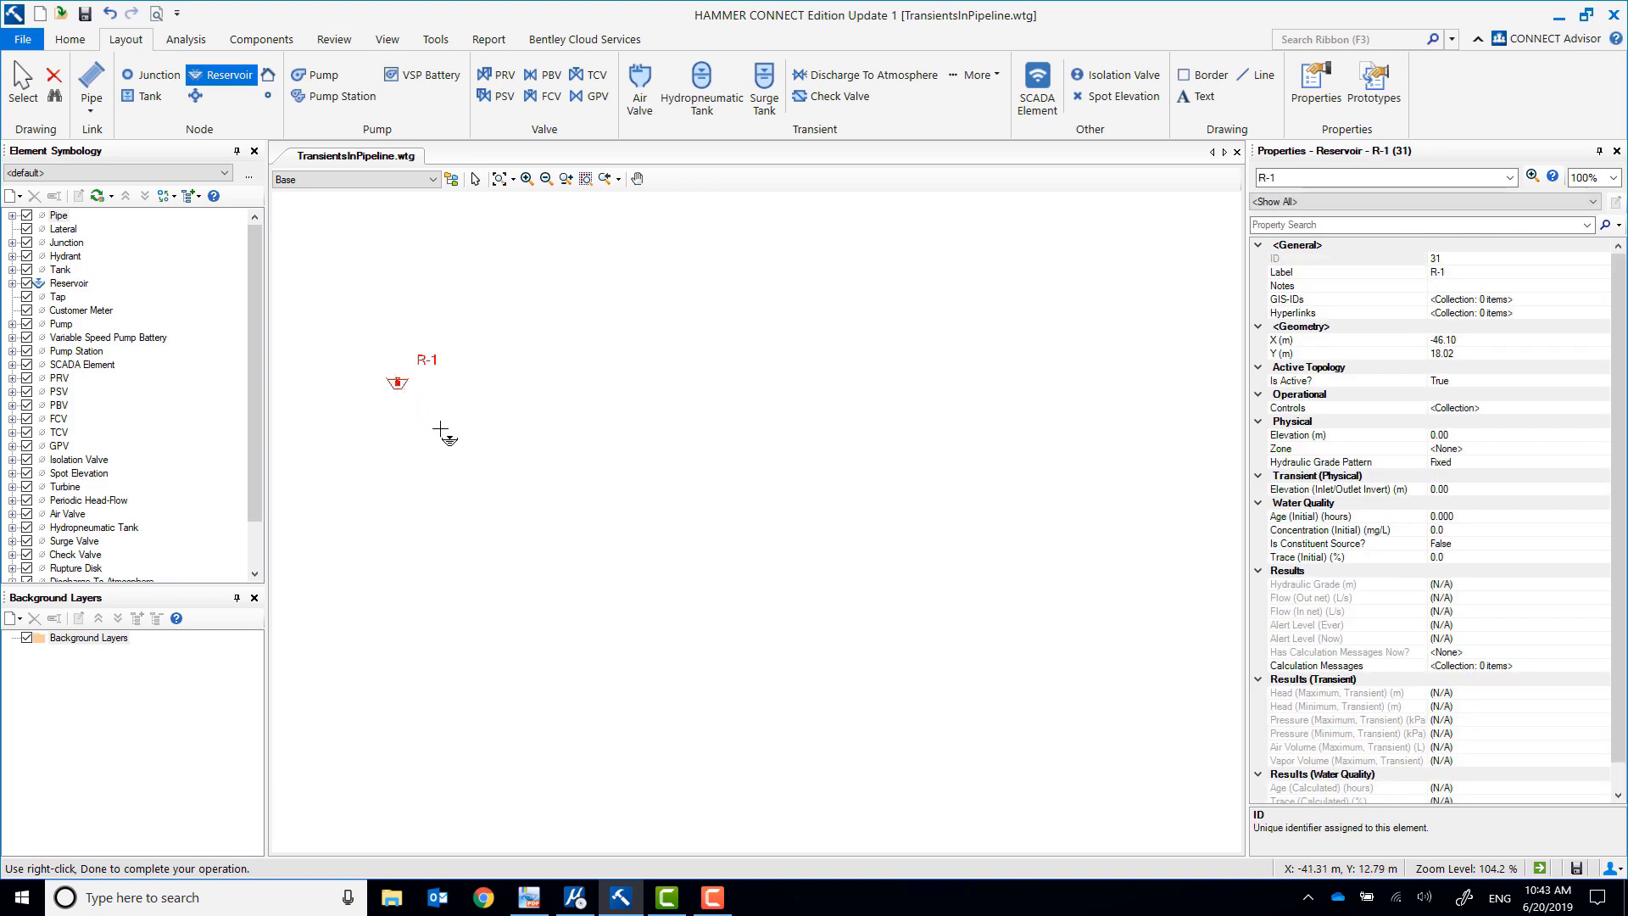
{"action": "left_click", "coordinate": [477, 183]}
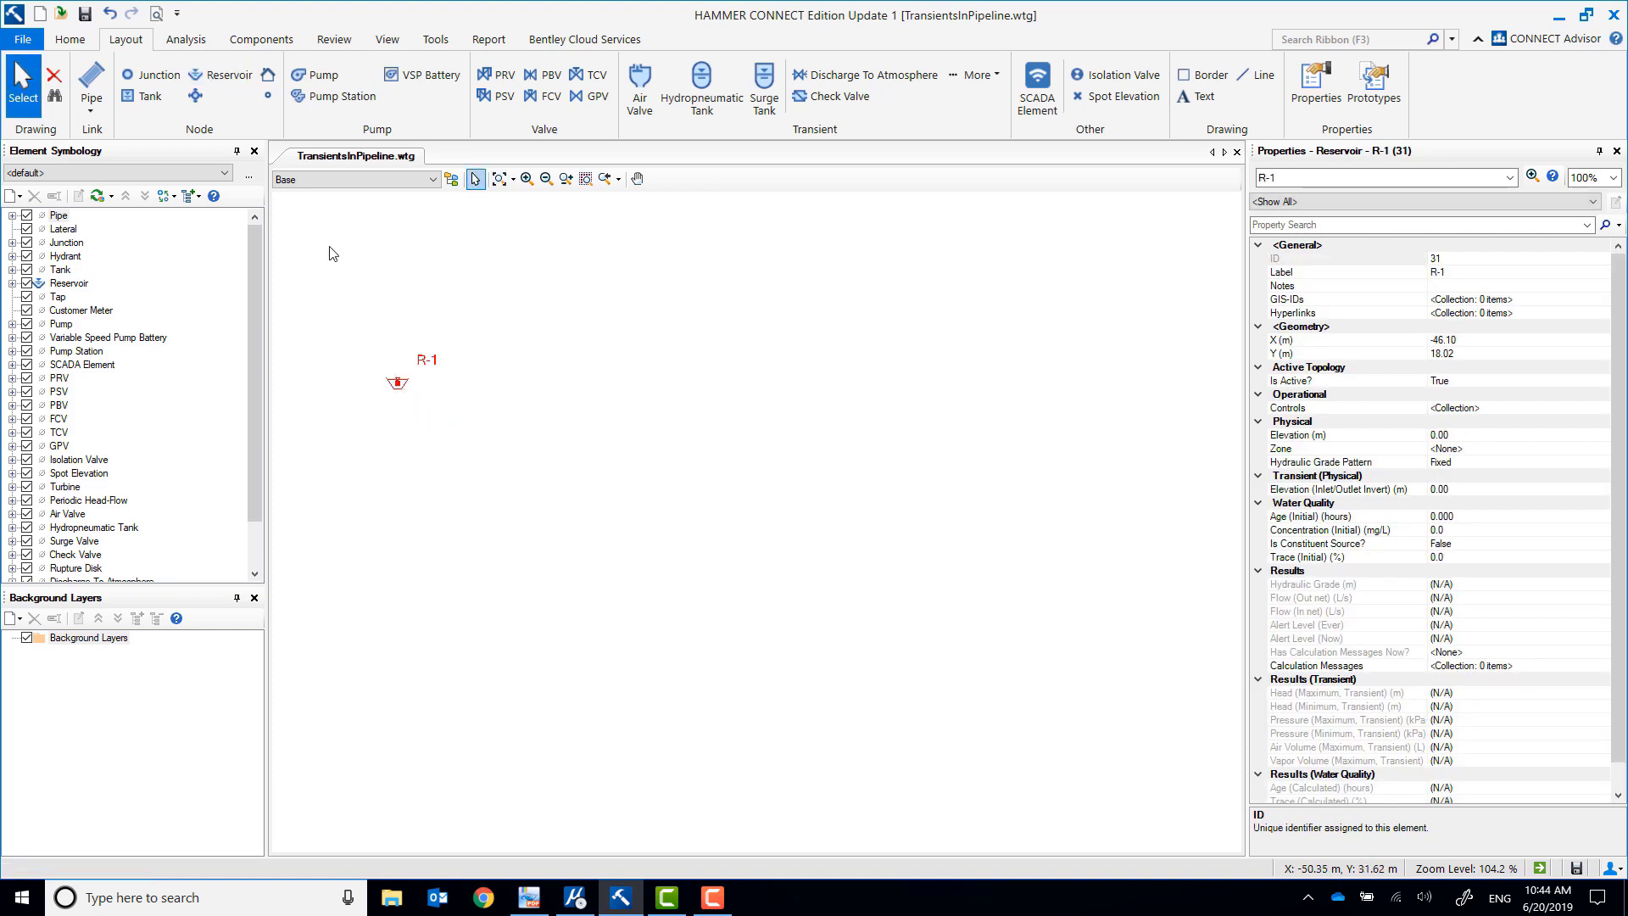
Lay out pipes in a horizontal line from the reservoir to a junction at about X -36 m and a pump at about X -22 m
{"action": "left_click", "coordinate": [93, 81]}
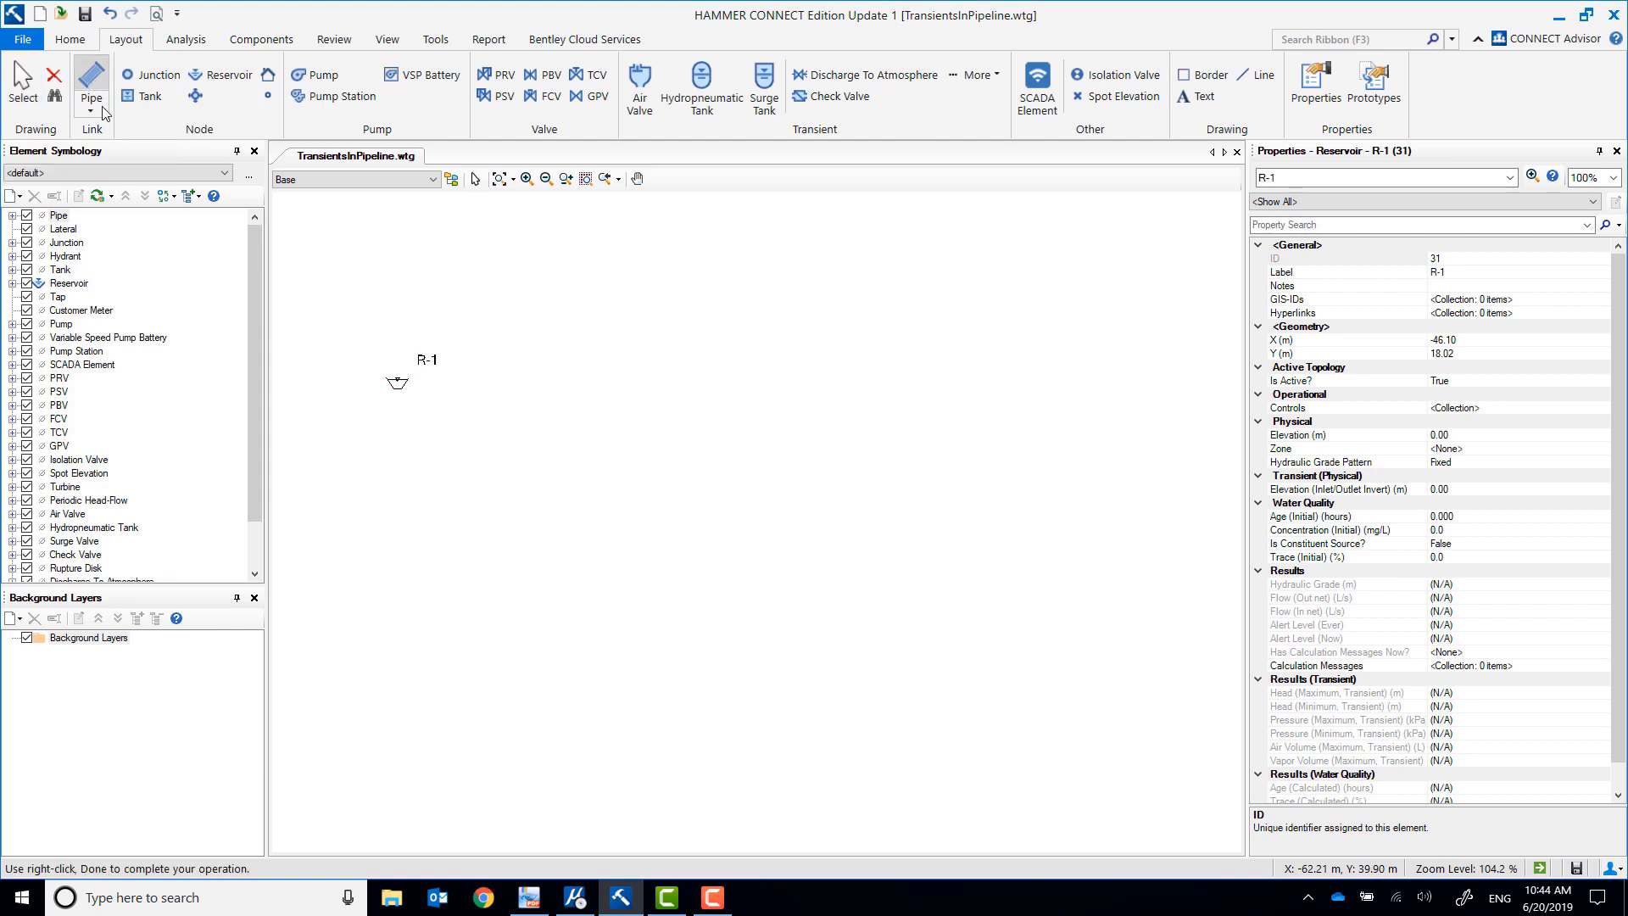
{"action": "left_click", "coordinate": [399, 383]}
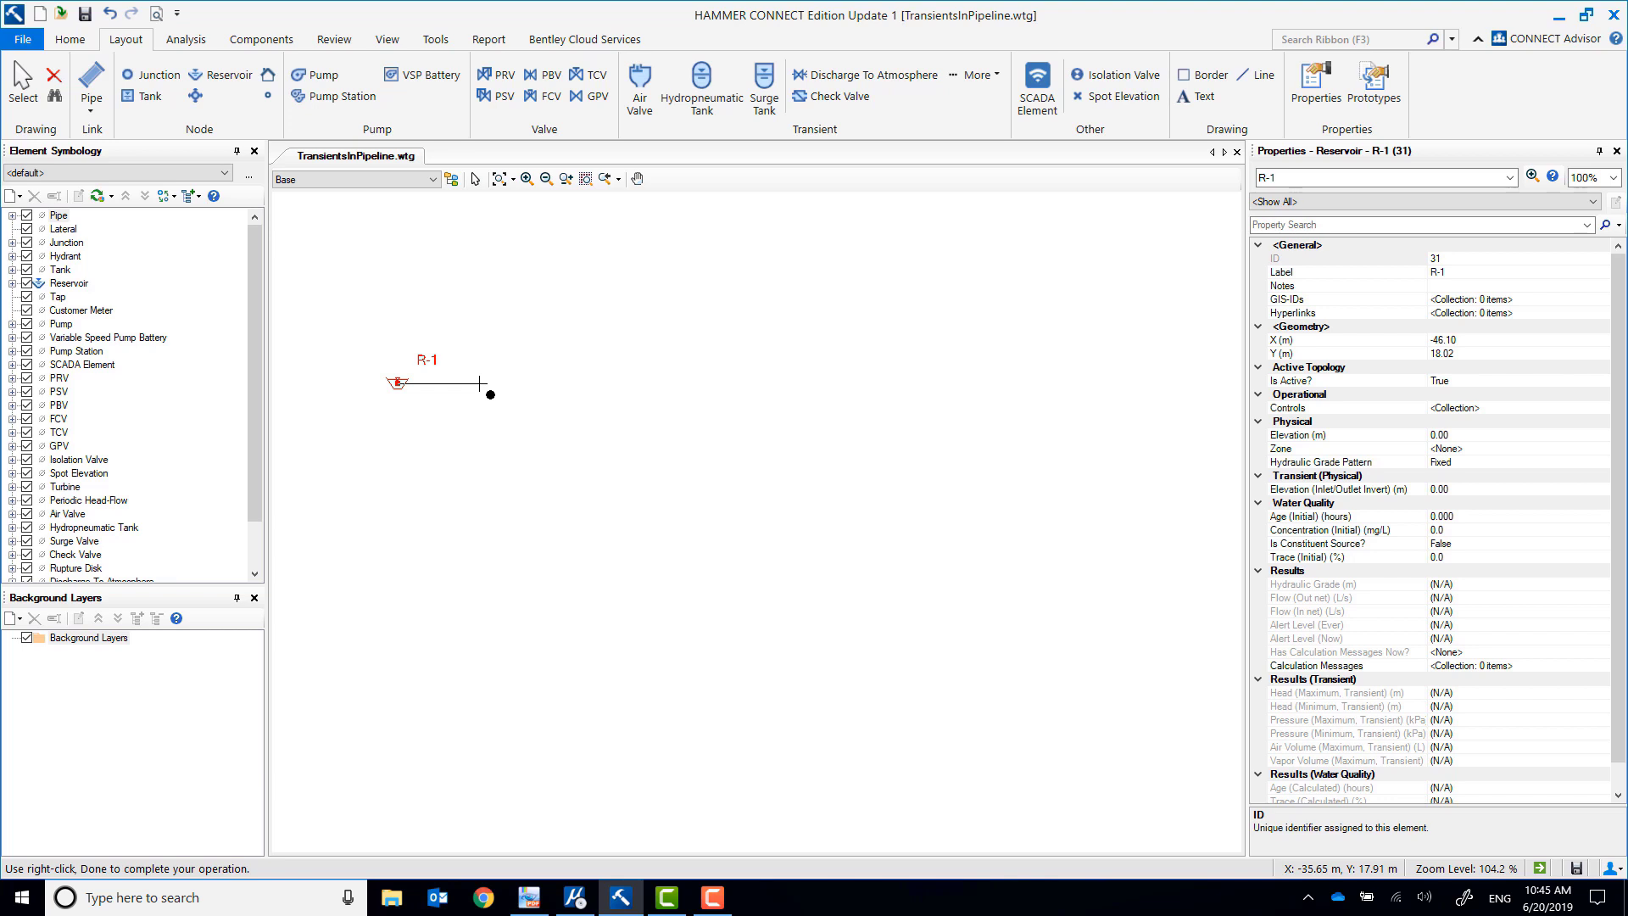
{"action": "left_click", "coordinate": [480, 383]}
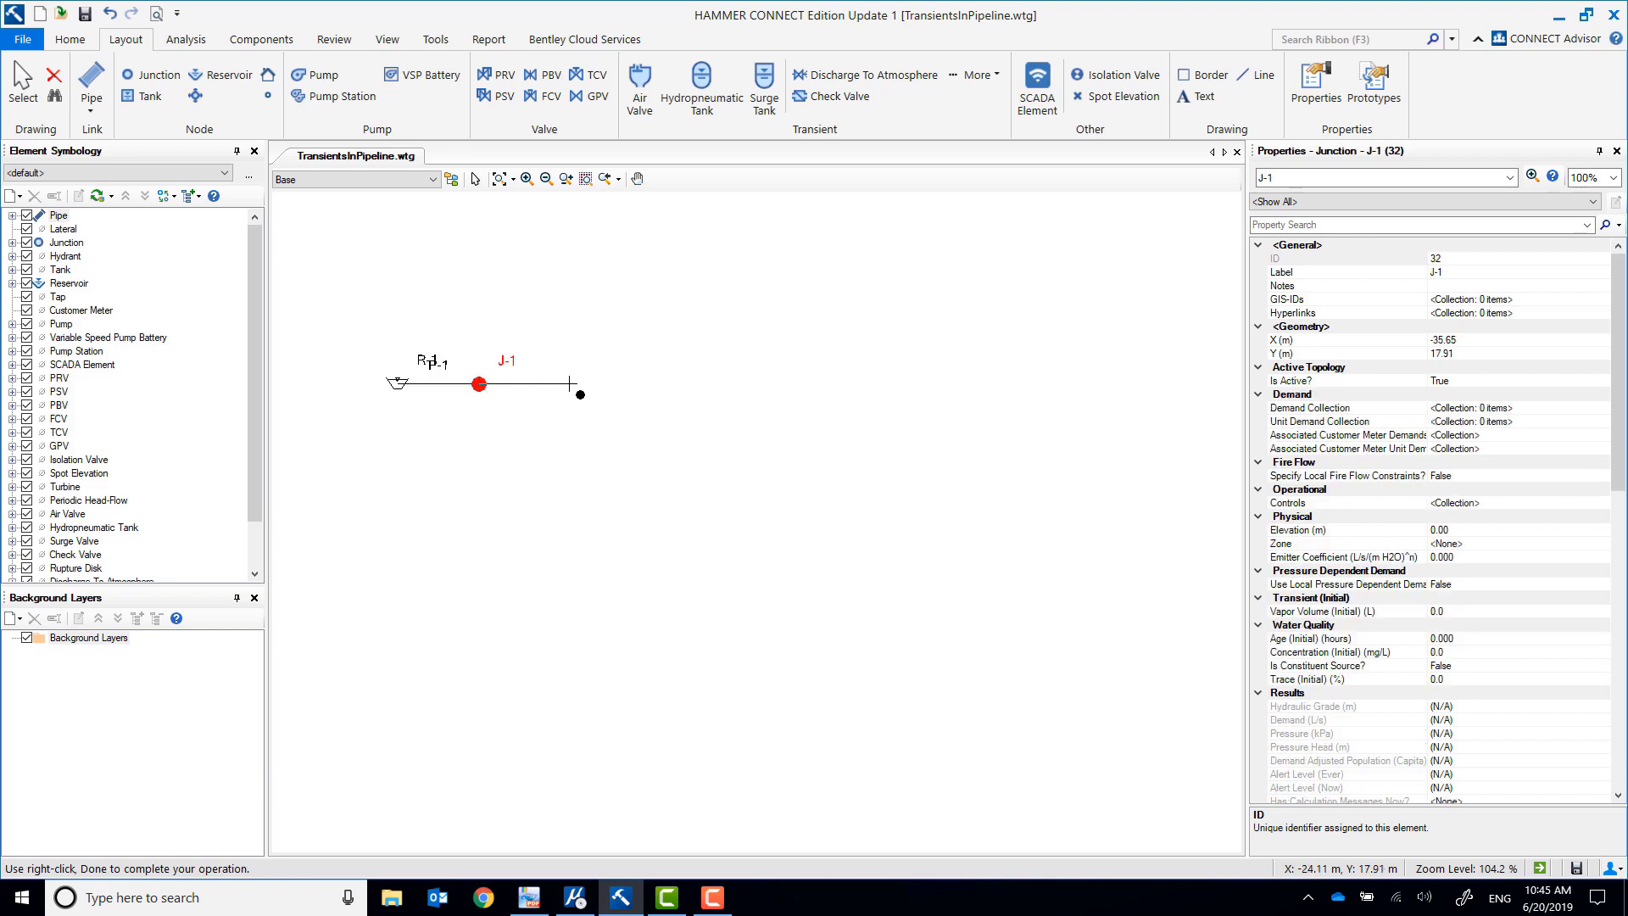
{"action": "right_click", "coordinate": [570, 383]}
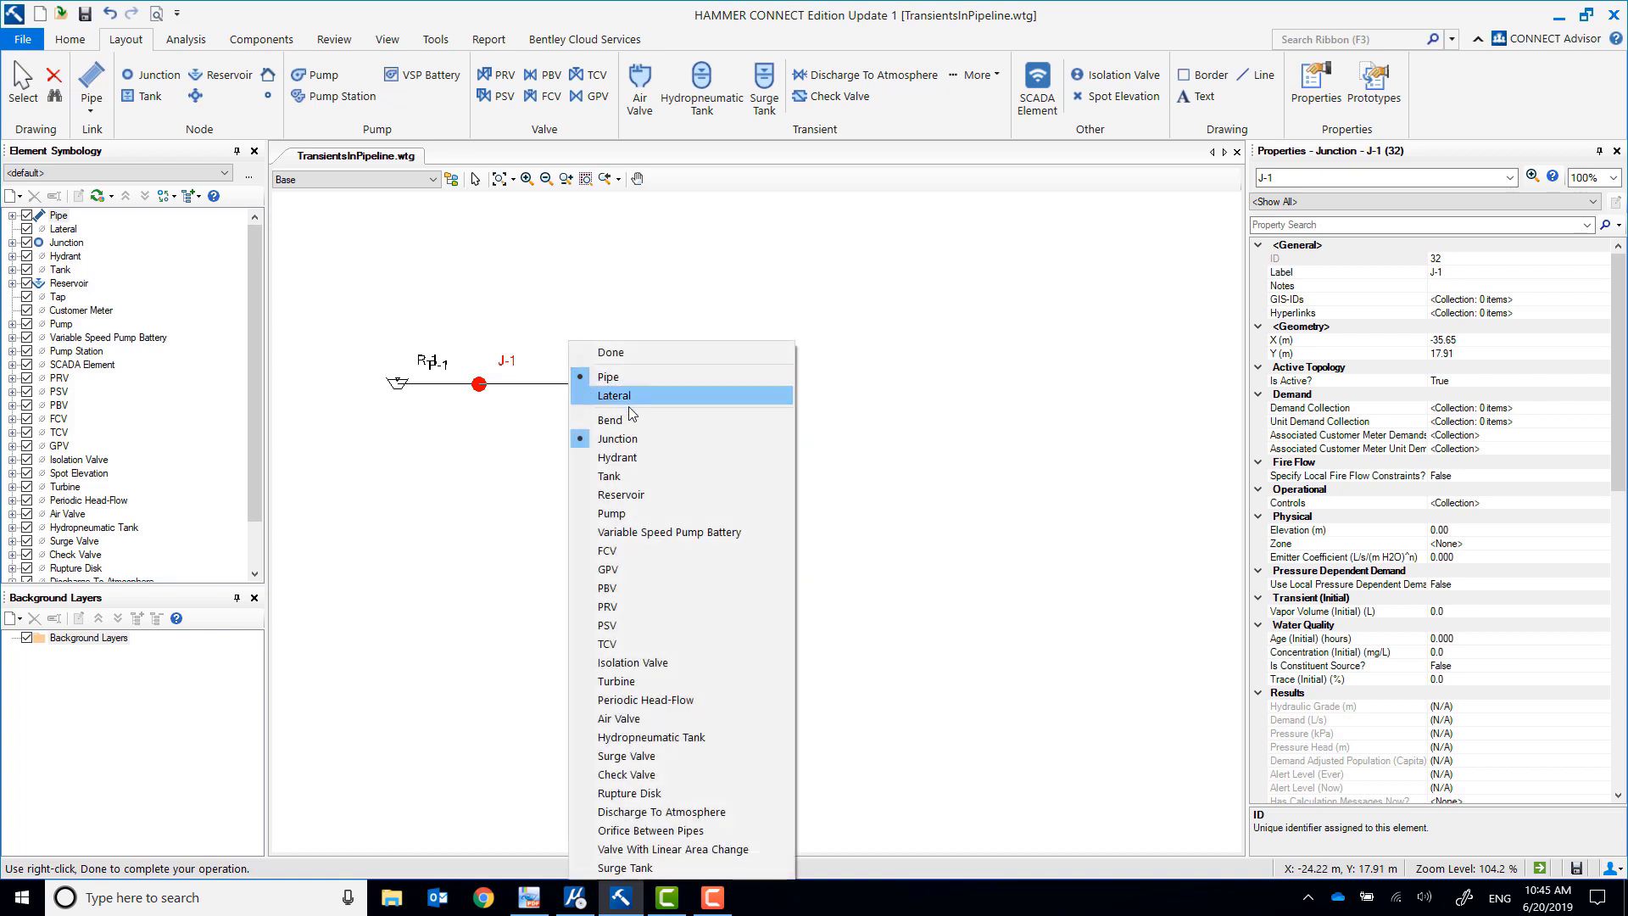
{"action": "left_click", "coordinate": [624, 514]}
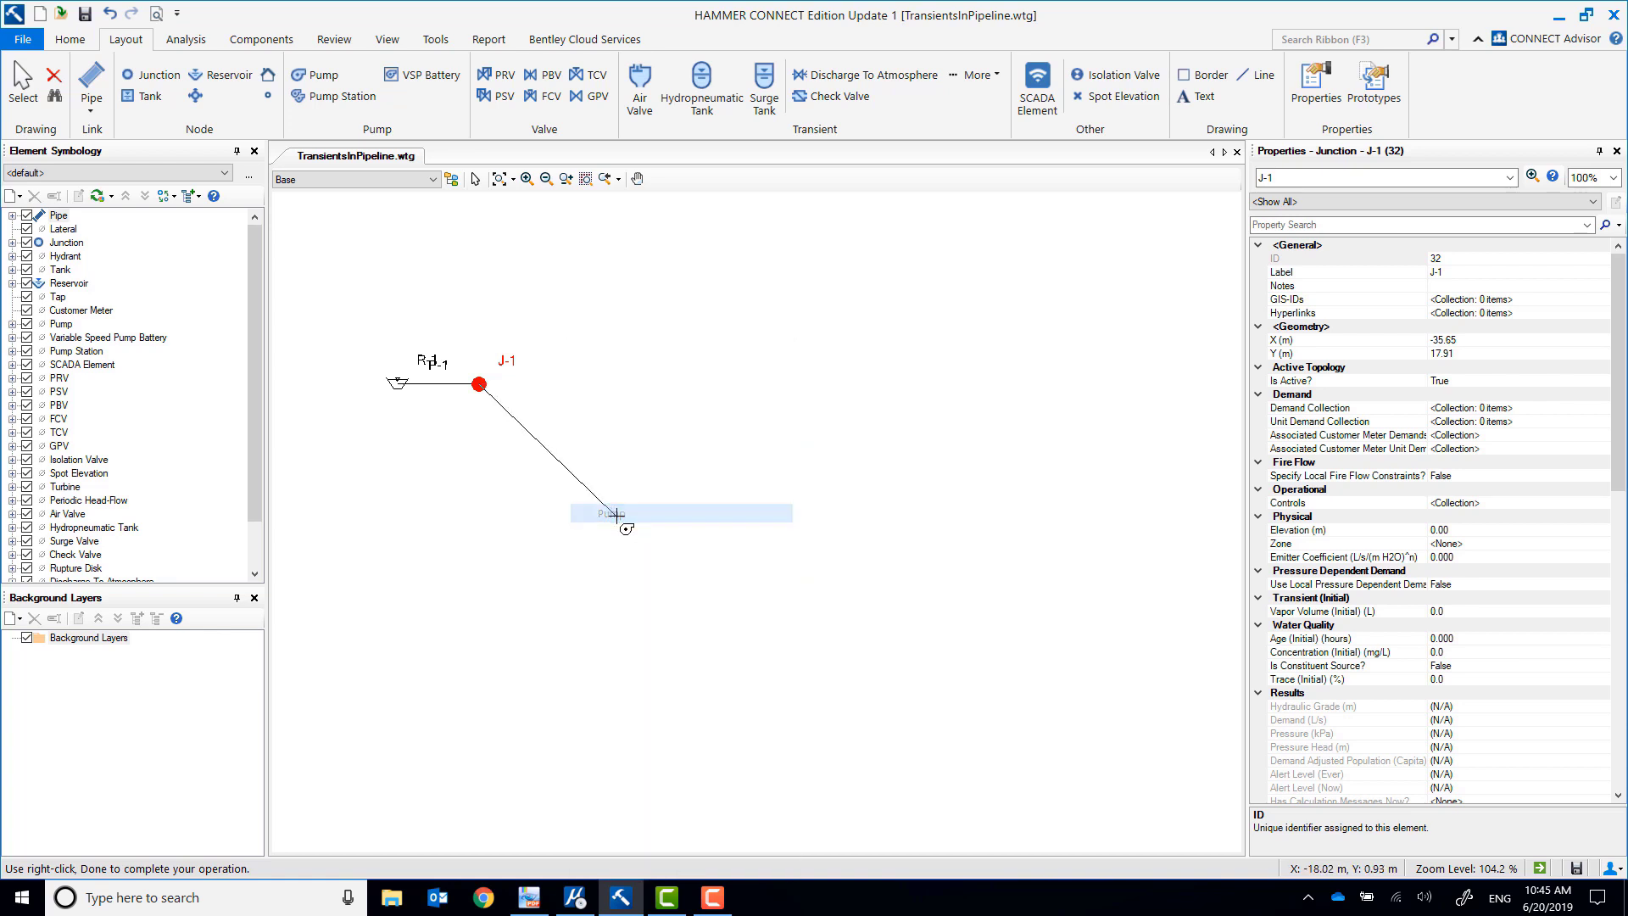
{"action": "left_click", "coordinate": [588, 383]}
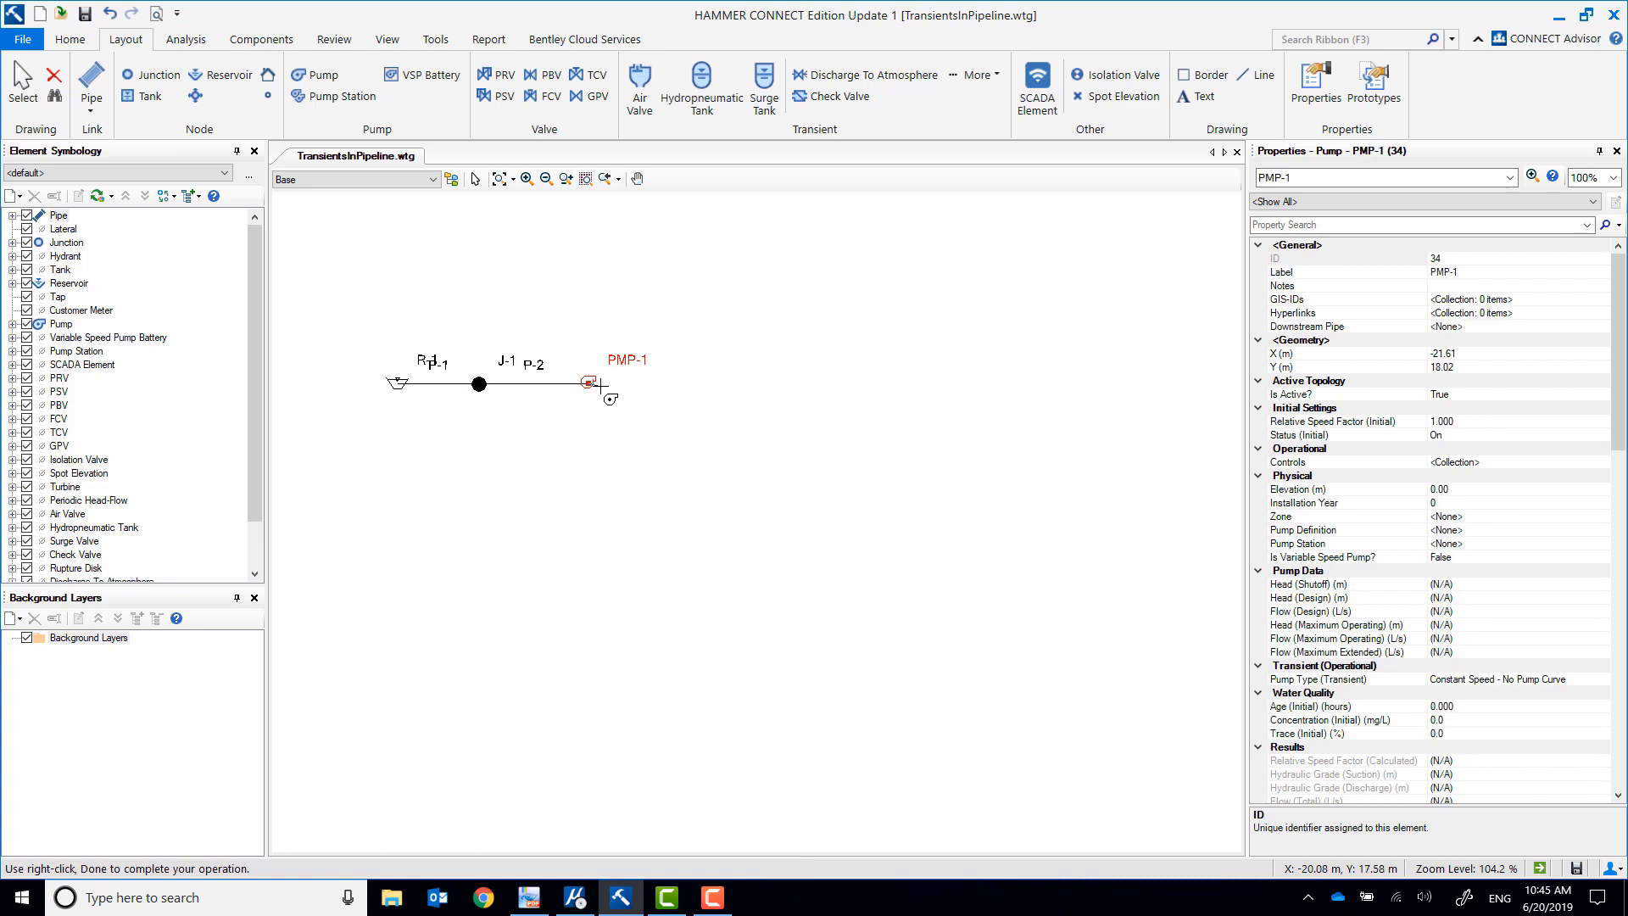
Extend the pipeline horizontally from the pump through six junctions, the first three at about X -11 m, 1 m and 10 m
{"action": "right_click", "coordinate": [689, 384]}
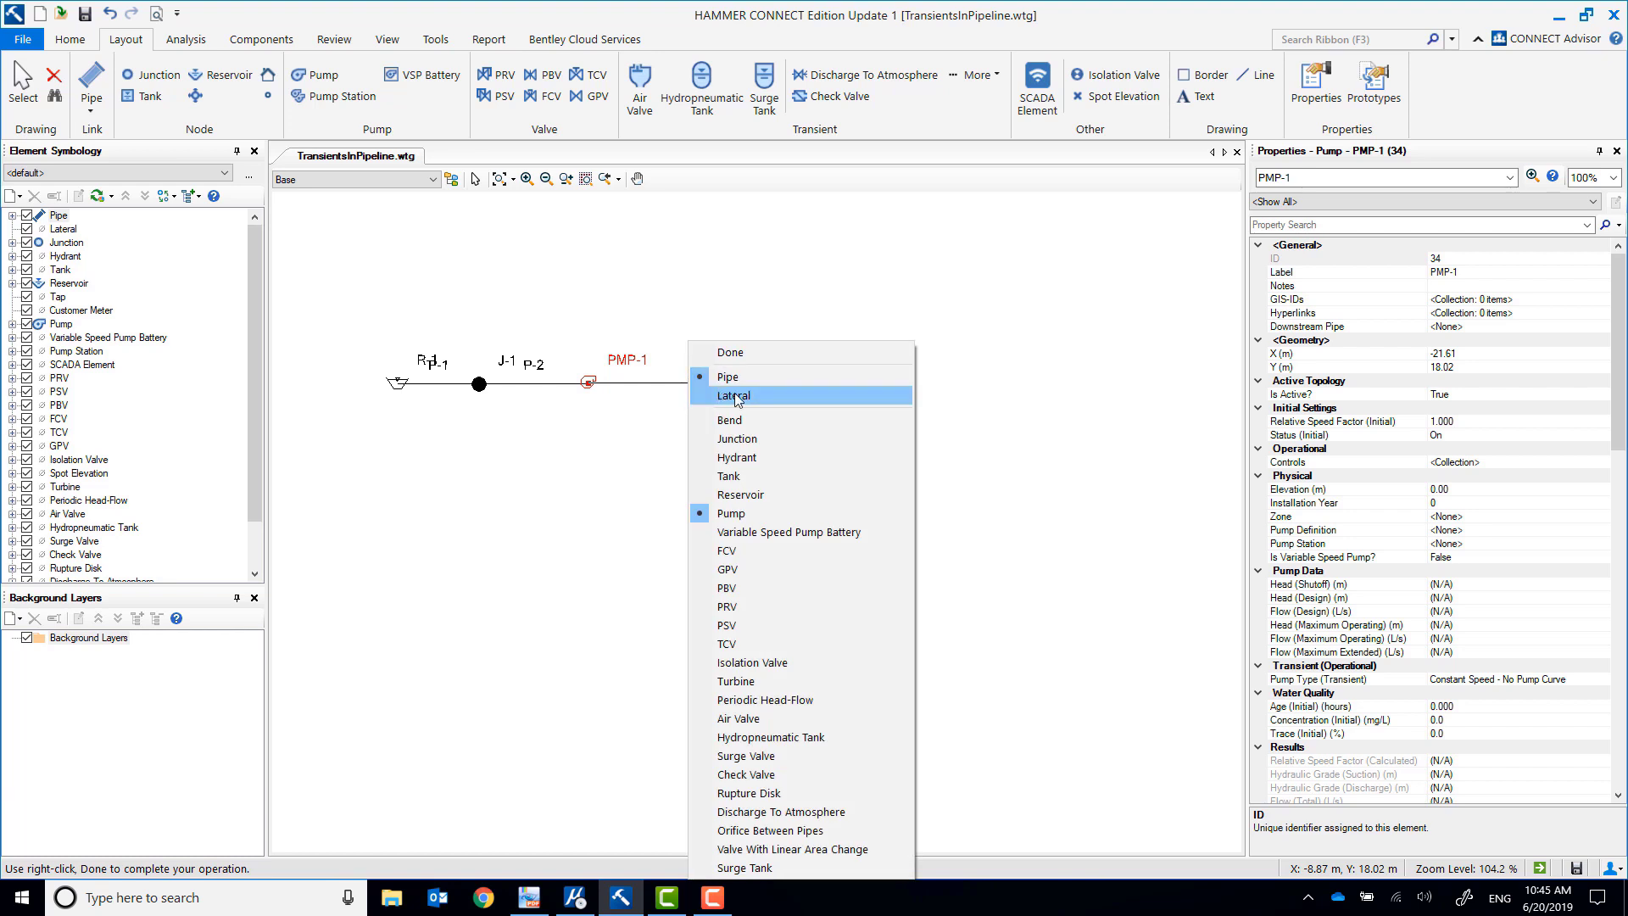
{"action": "left_click", "coordinate": [754, 444]}
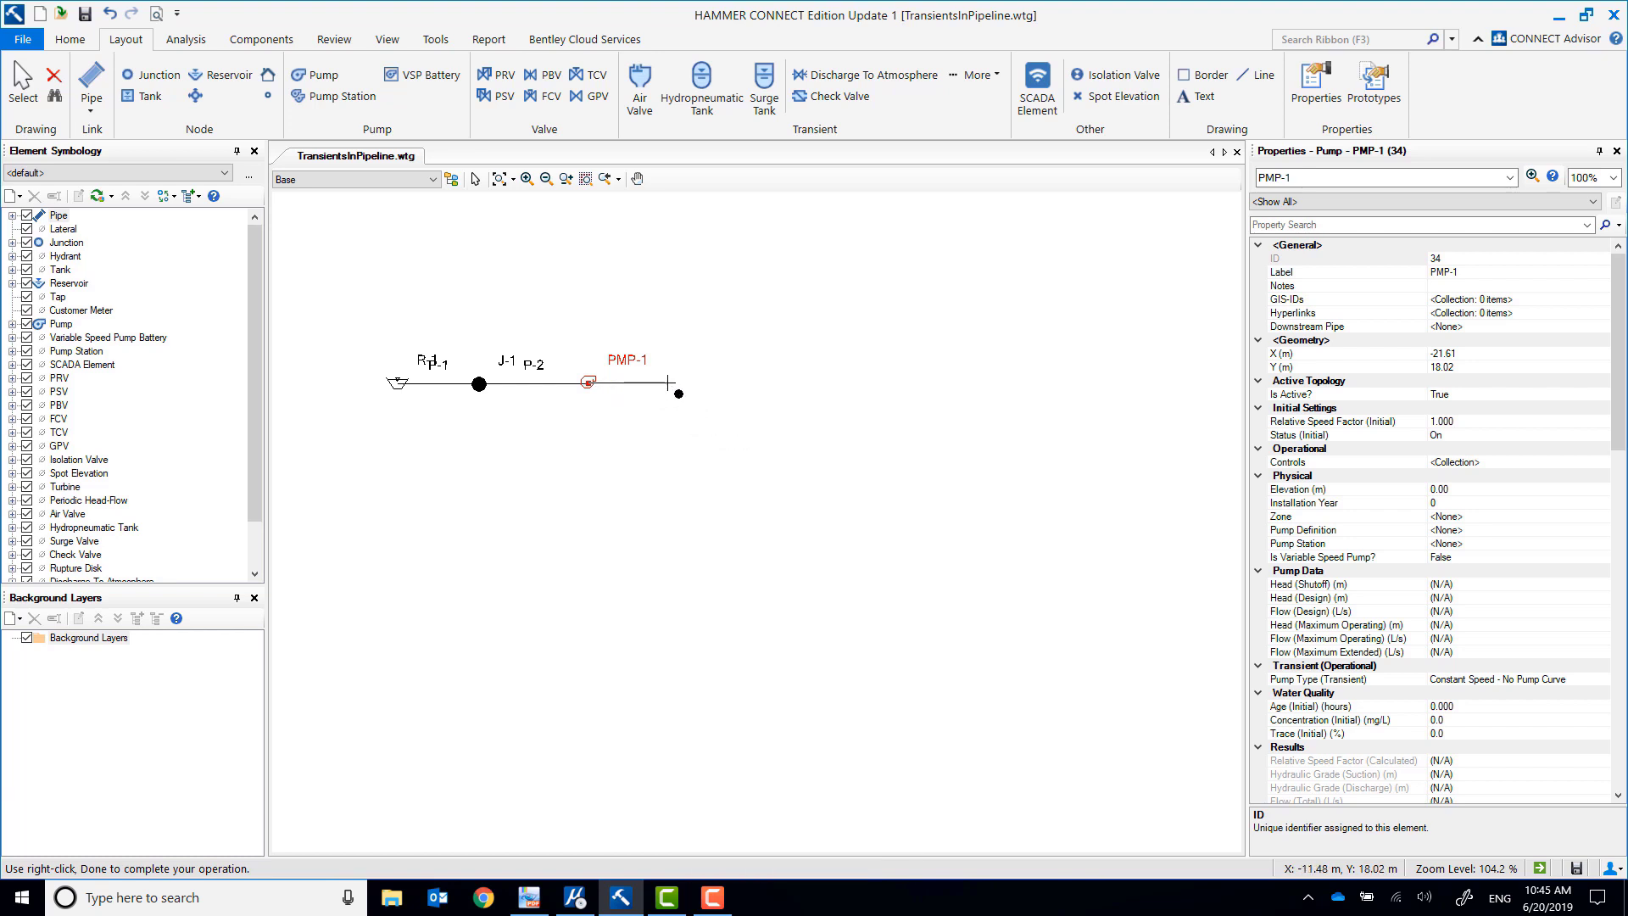
{"action": "left_click", "coordinate": [668, 383]}
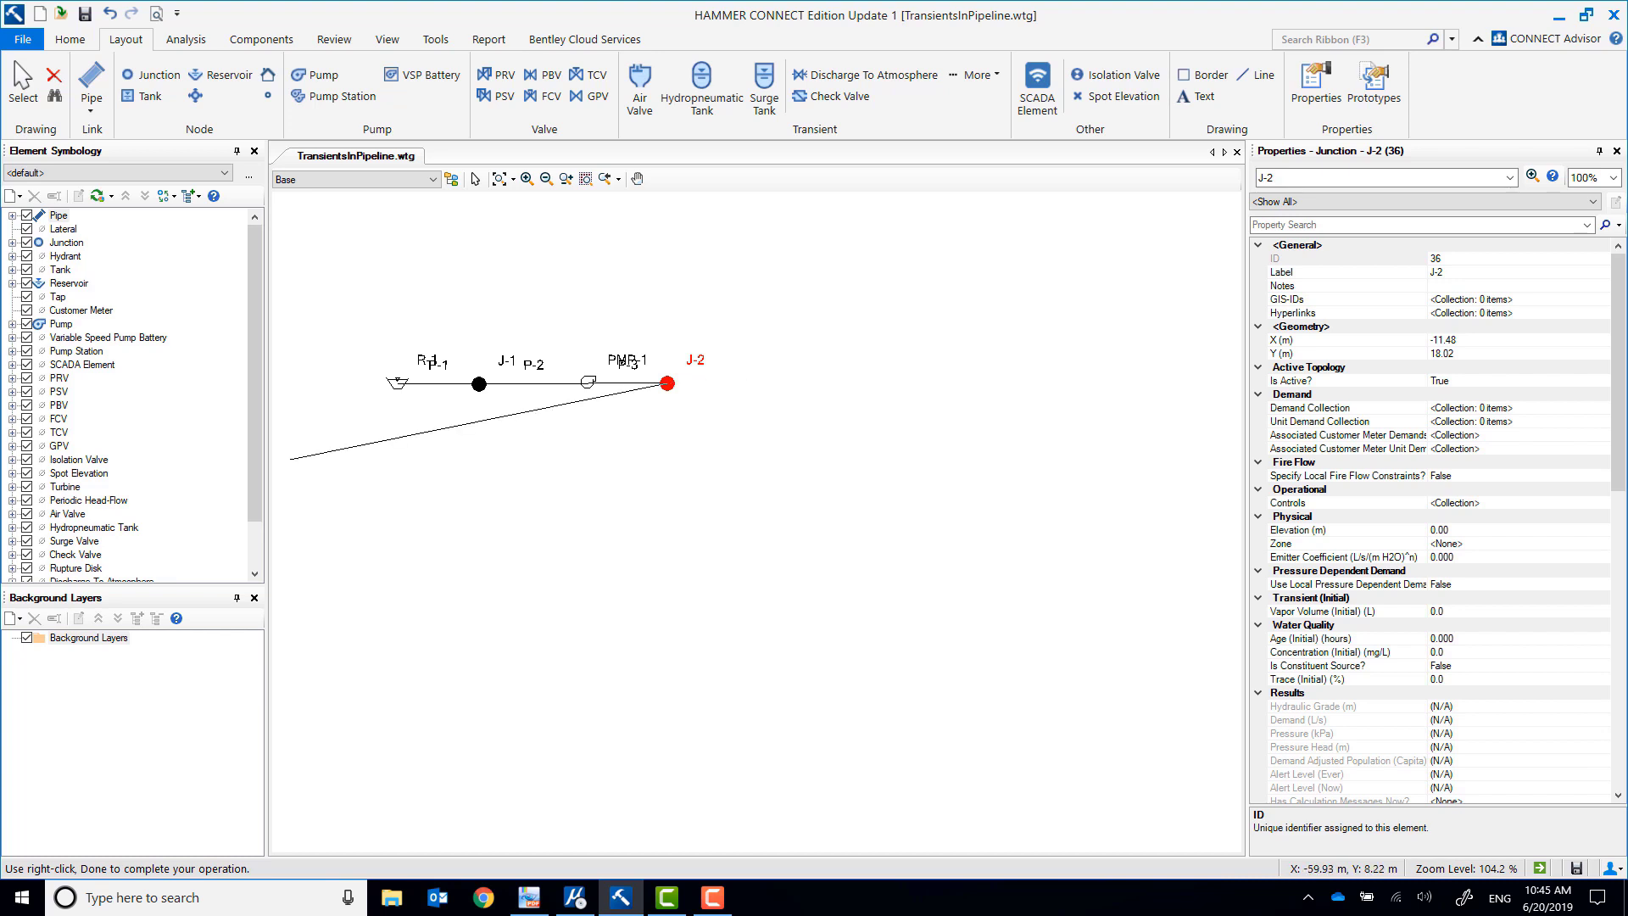
{"action": "left_click", "coordinate": [764, 385]}
{"action": "left_click", "coordinate": [838, 383]}
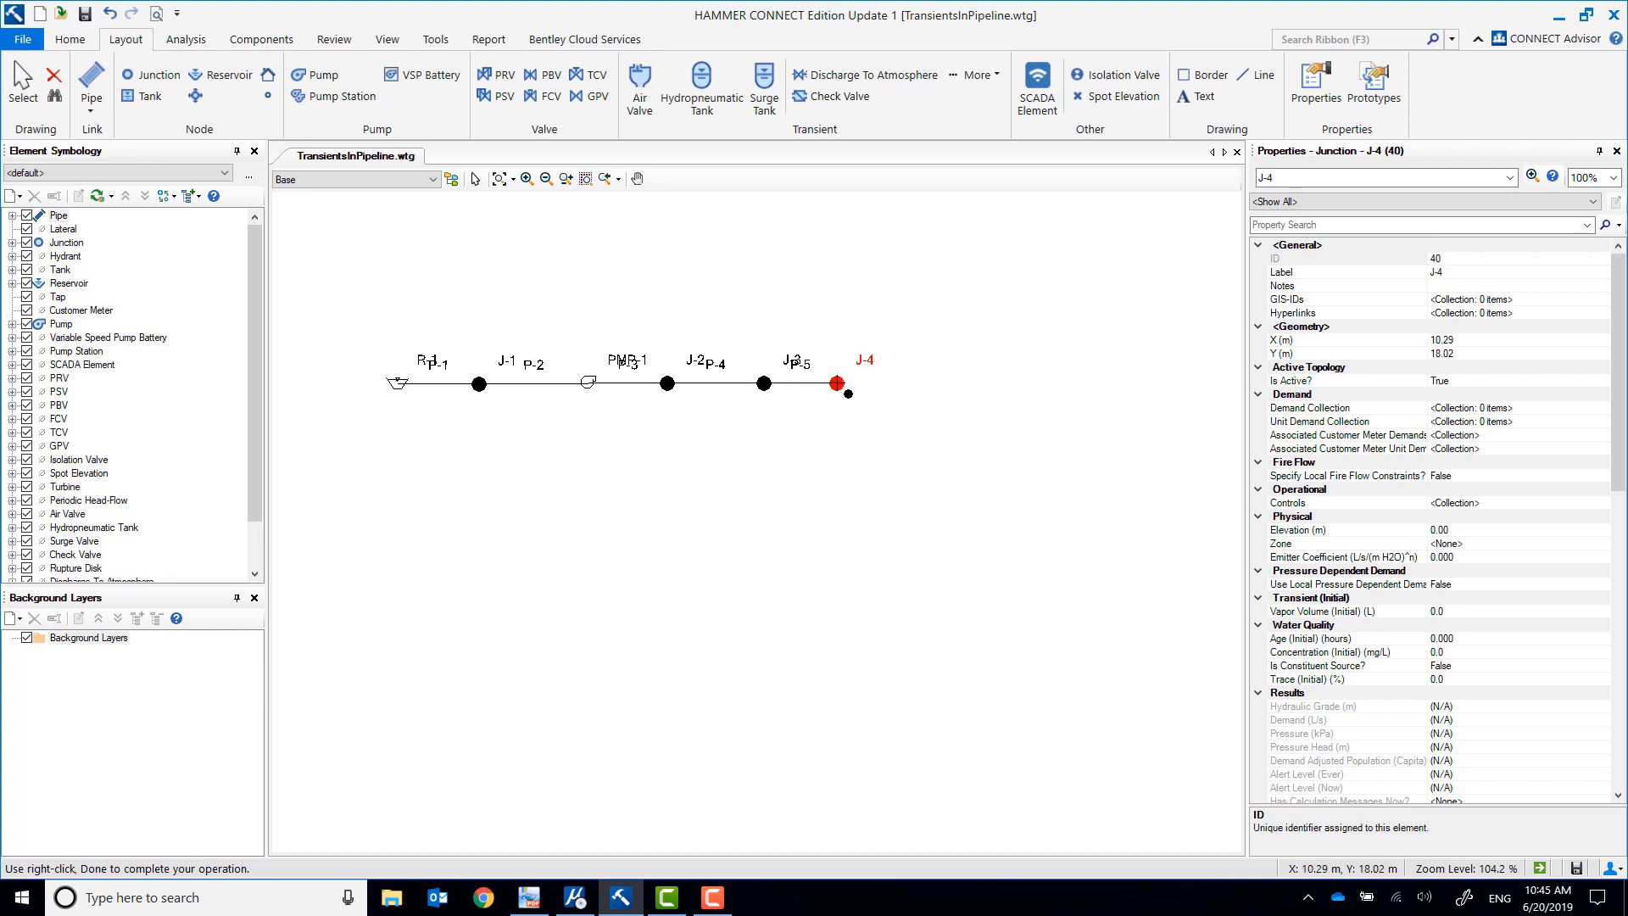
{"action": "left_click", "coordinate": [906, 383]}
{"action": "left_click", "coordinate": [976, 383]}
{"action": "left_click", "coordinate": [1040, 384]}
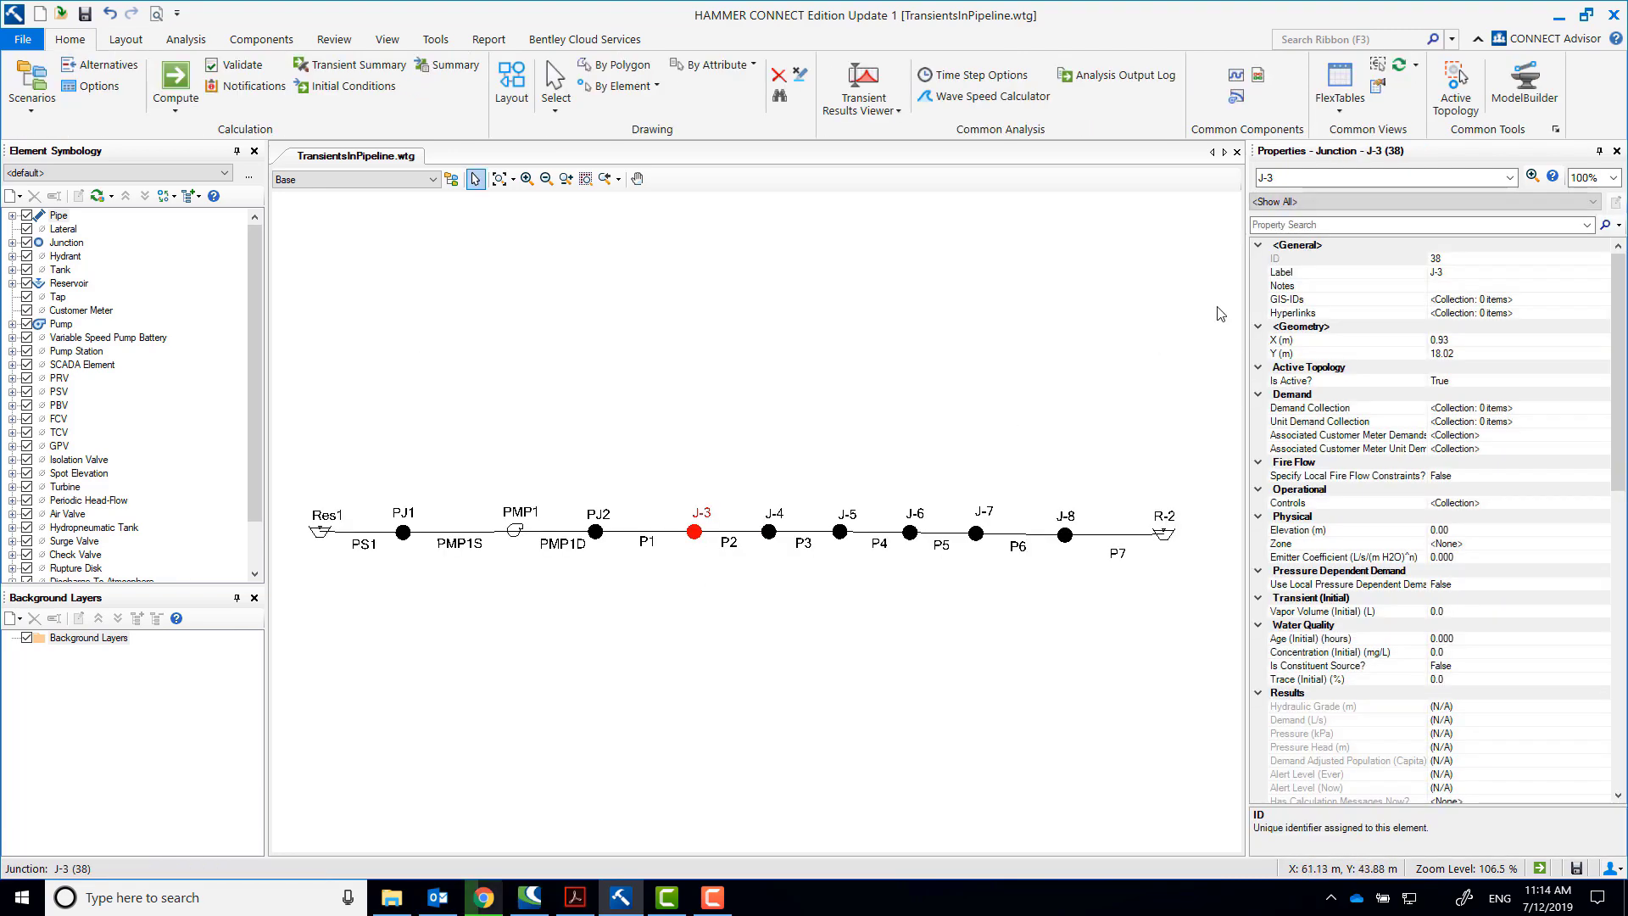
Relabel junctions J-3, J-4 and J-5 as J1, J2 and J3
{"action": "left_click", "coordinate": [1458, 273]}
{"action": "type", "text": "J1"}
{"action": "left_click", "coordinate": [771, 532]}
{"action": "left_click", "coordinate": [1470, 272]}
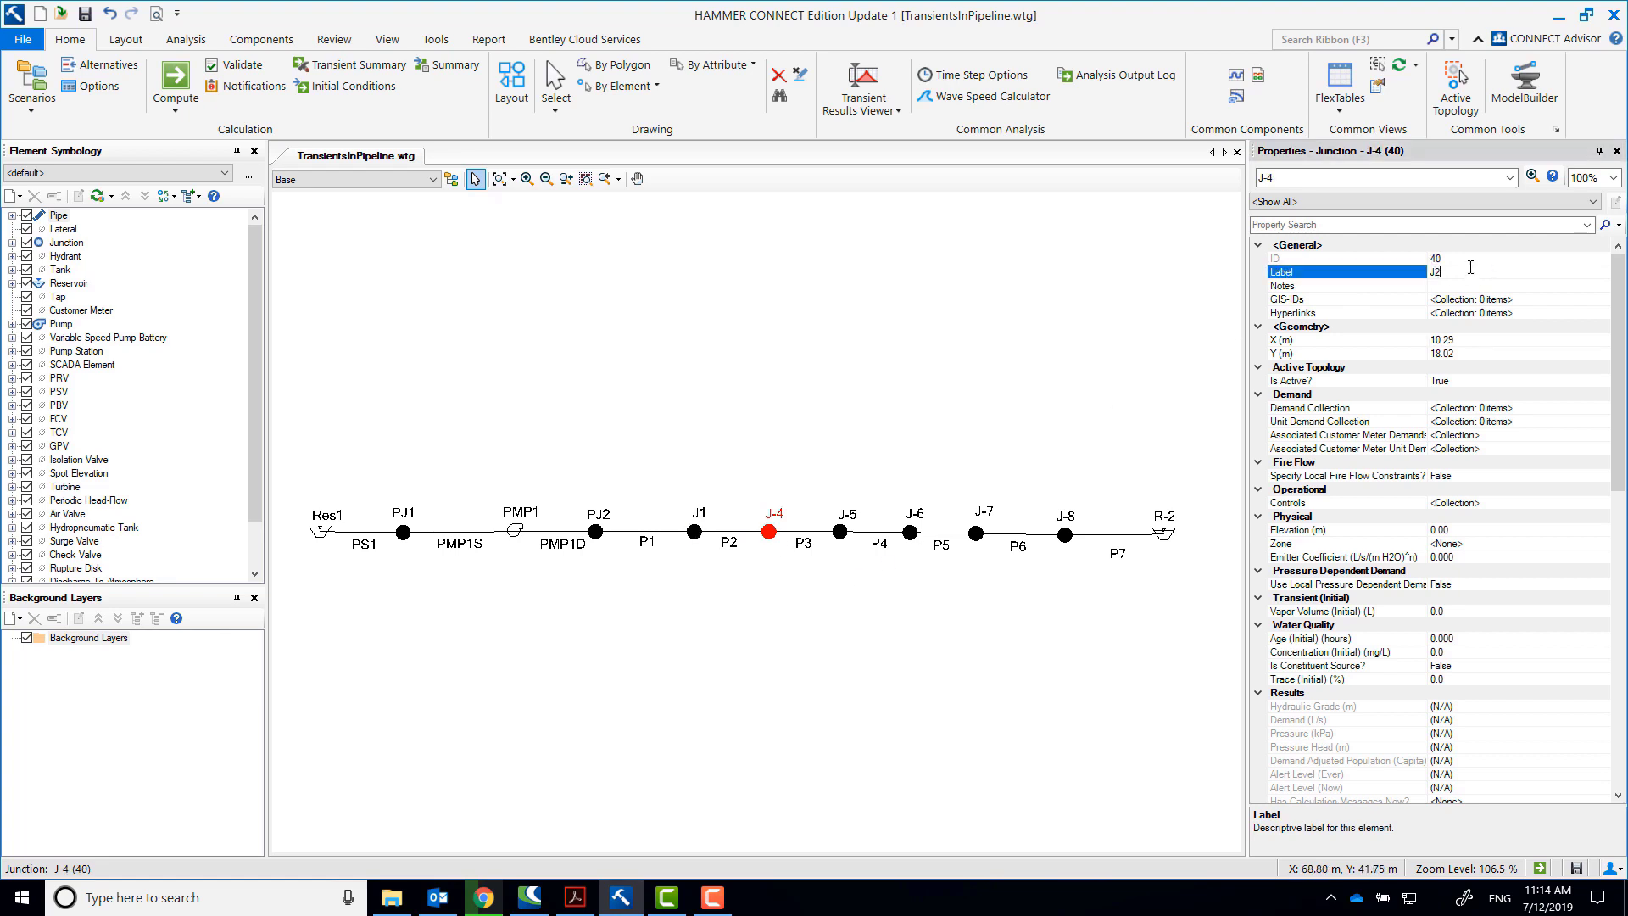
{"action": "left_click", "coordinate": [842, 531]}
{"action": "left_click", "coordinate": [1470, 271]}
{"action": "type", "text": "J3"}
Relabel junctions J-6, J-7 and J-8 as J4, J5 and J6
{"action": "left_click", "coordinate": [910, 533]}
{"action": "left_click", "coordinate": [1457, 273]}
{"action": "type", "text": "J4"}
{"action": "left_click", "coordinate": [976, 533]}
{"action": "left_click", "coordinate": [1453, 272]}
{"action": "type", "text": "J"}
{"action": "left_click", "coordinate": [1065, 534]}
Relabel the downstream reservoir R-2 as Res2
{"action": "left_click", "coordinate": [1169, 533]}
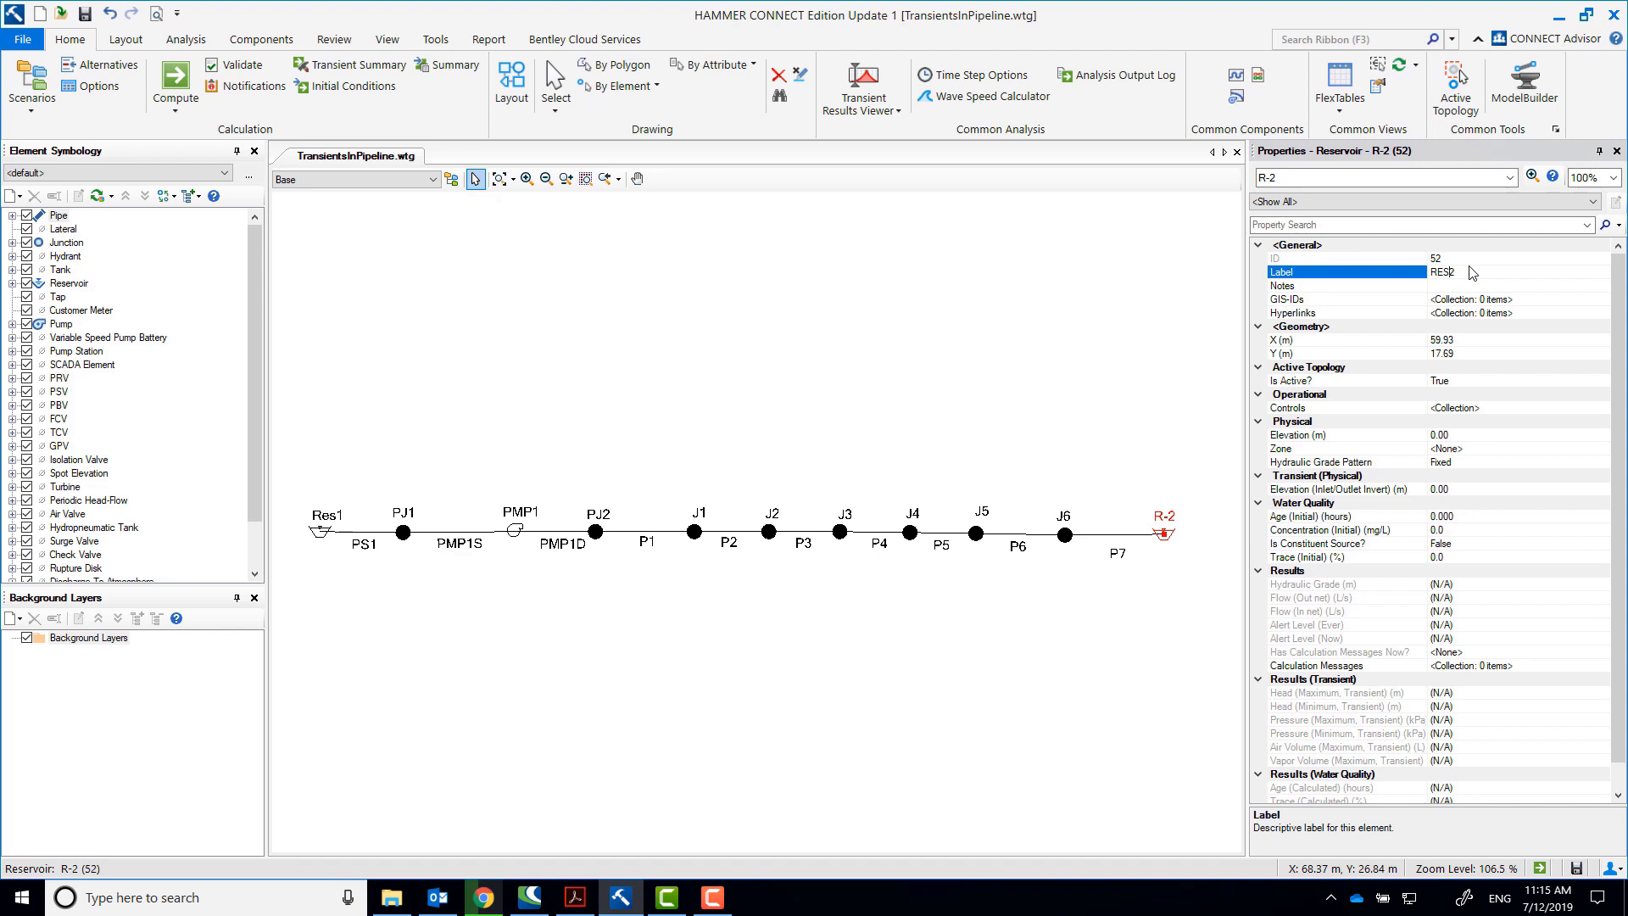
{"action": "type", "text": "s"}
{"action": "left_click_drag", "start_coordinate": [1053, 392], "coordinate": [654, 197]}
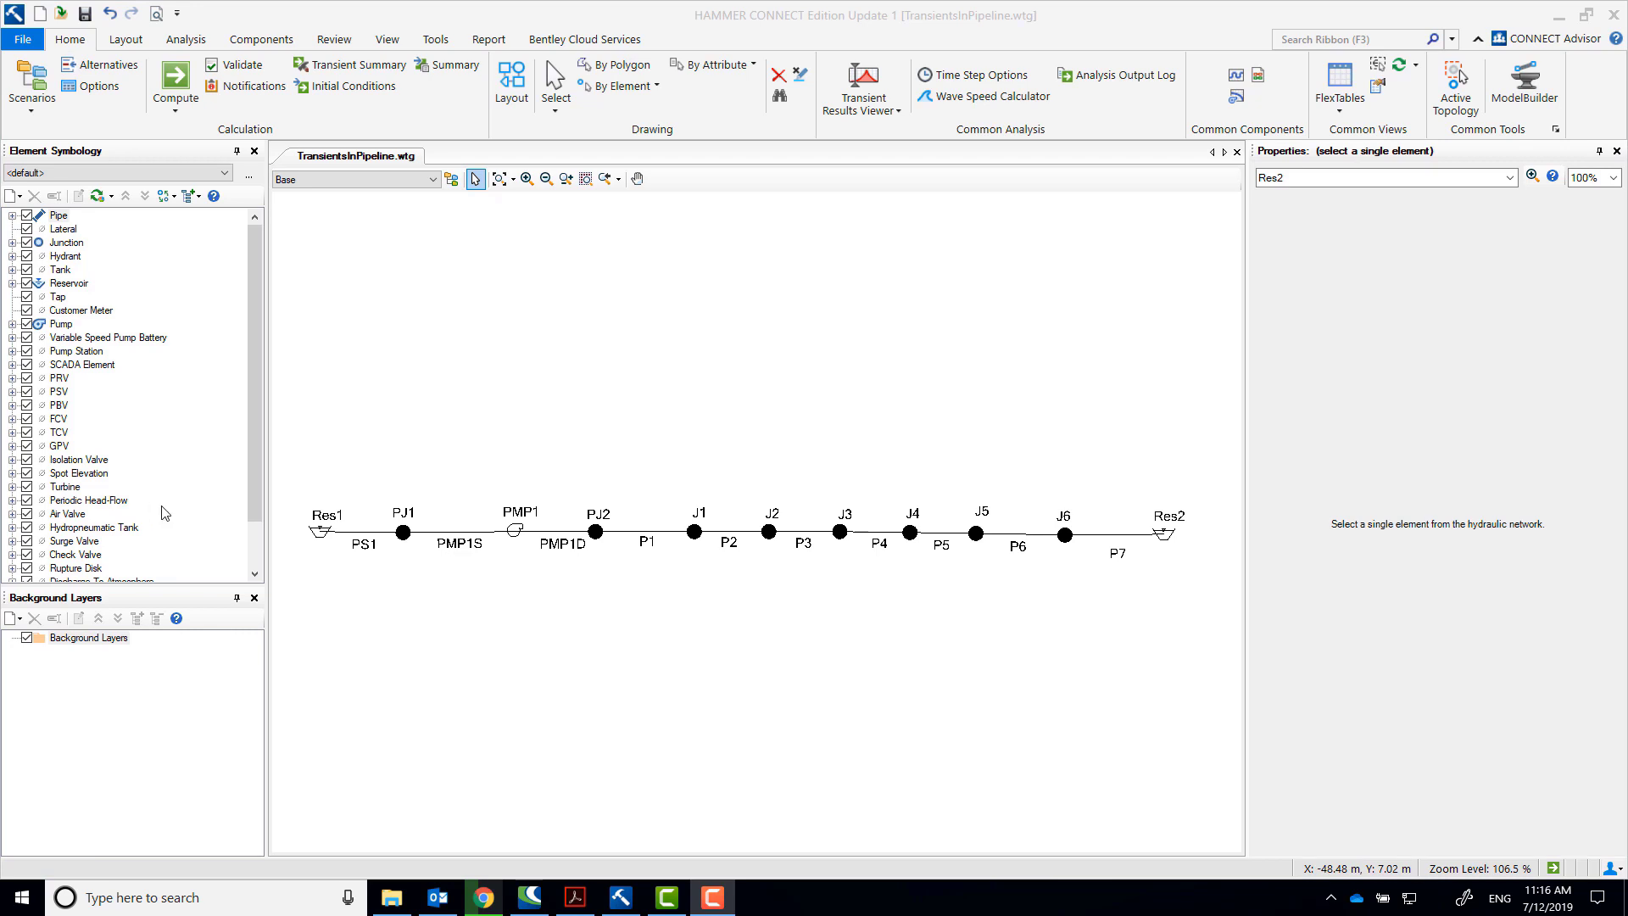
Set pump PMP1's elevation to 363 m and enter a note for it
{"action": "left_click", "coordinate": [515, 531]}
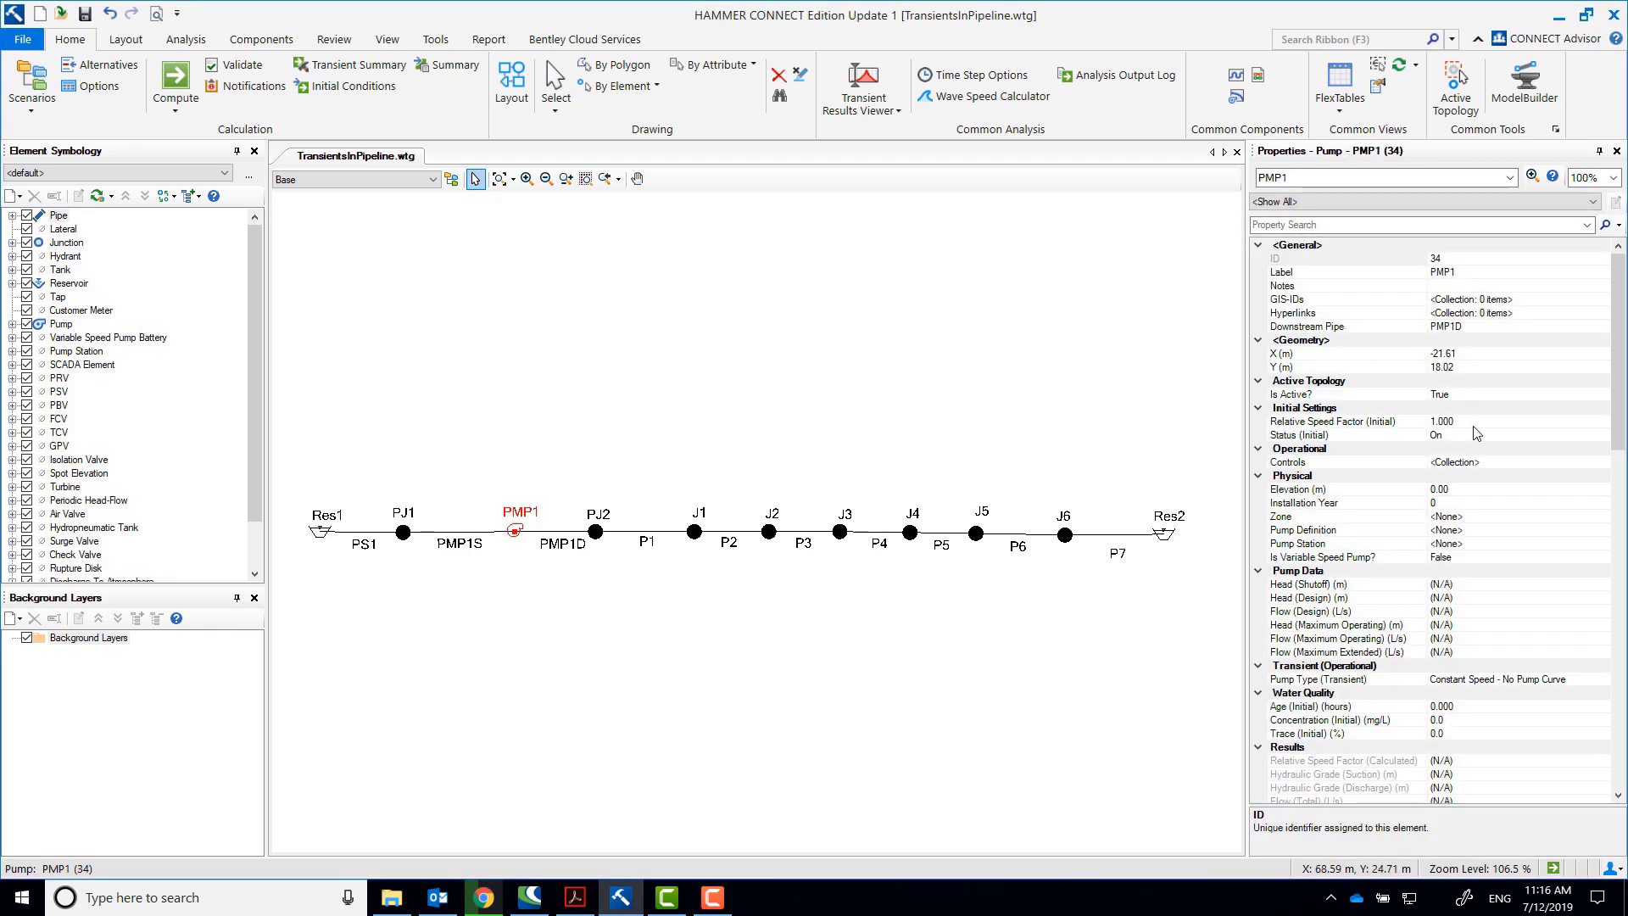
{"action": "left_click", "coordinate": [1492, 490]}
{"action": "type", "text": "363"}
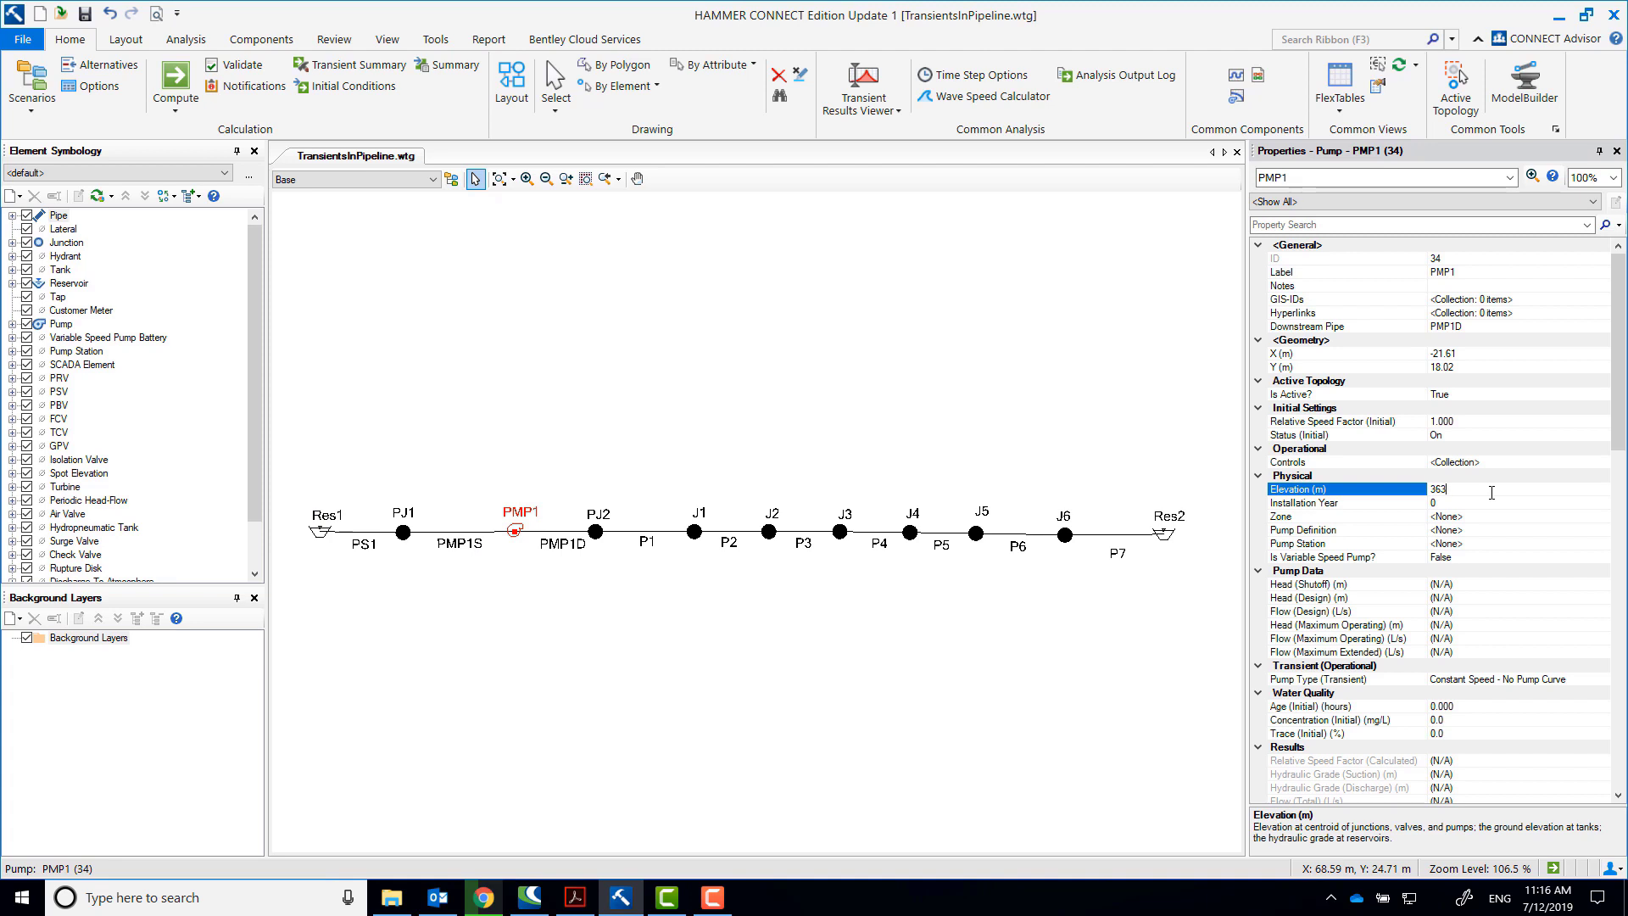
{"action": "left_click", "coordinate": [323, 534]}
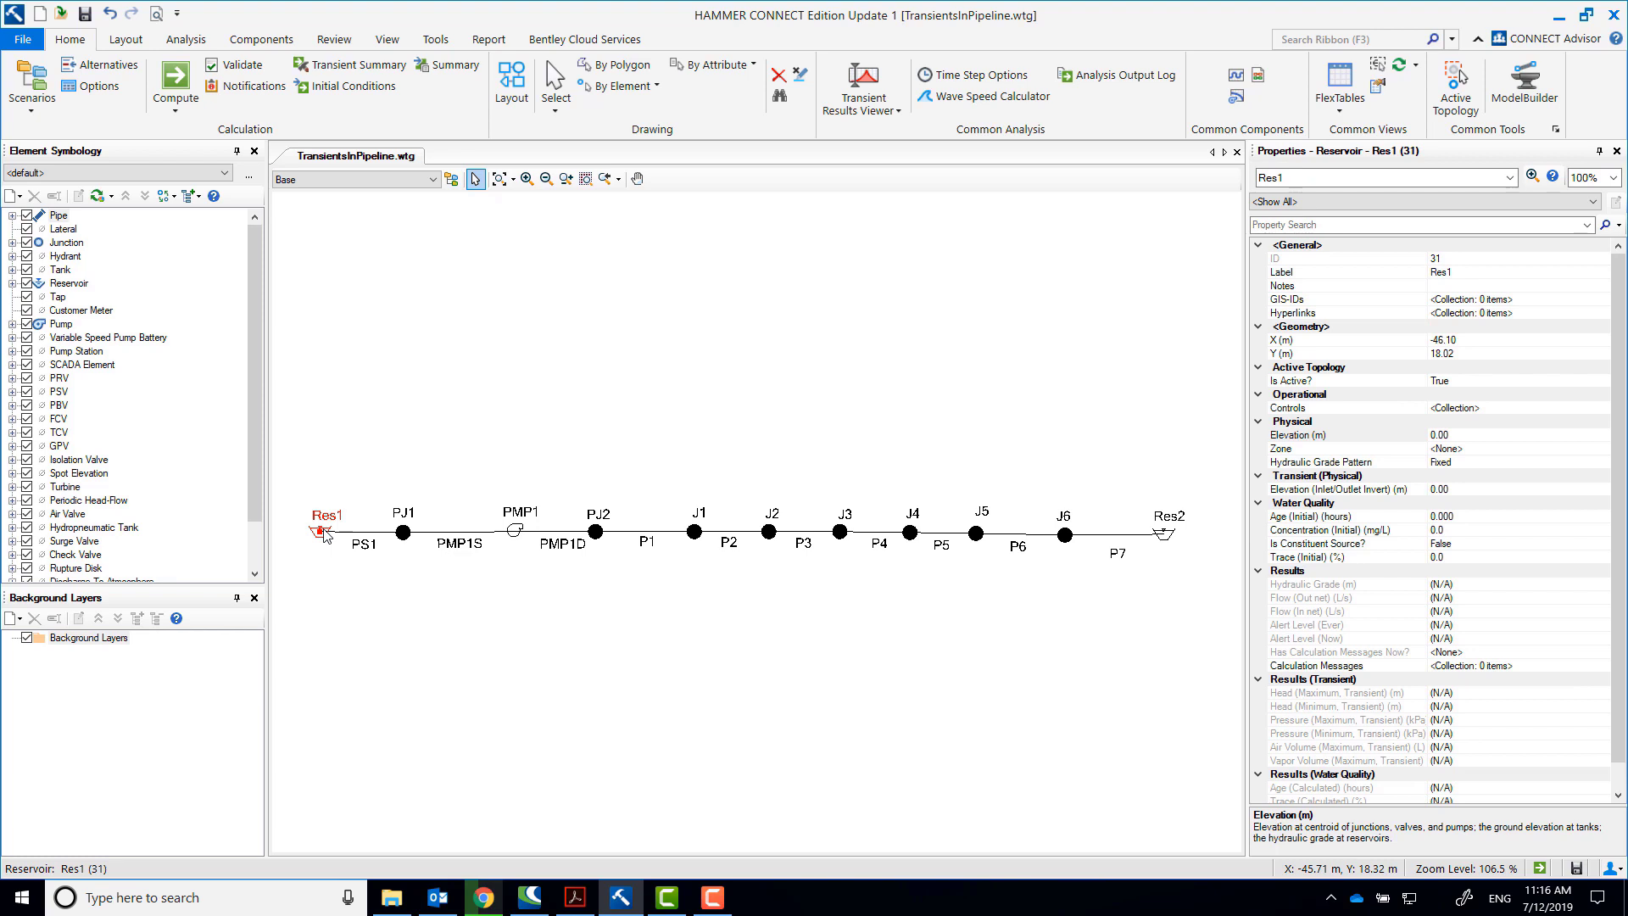
{"action": "left_click", "coordinate": [515, 531]}
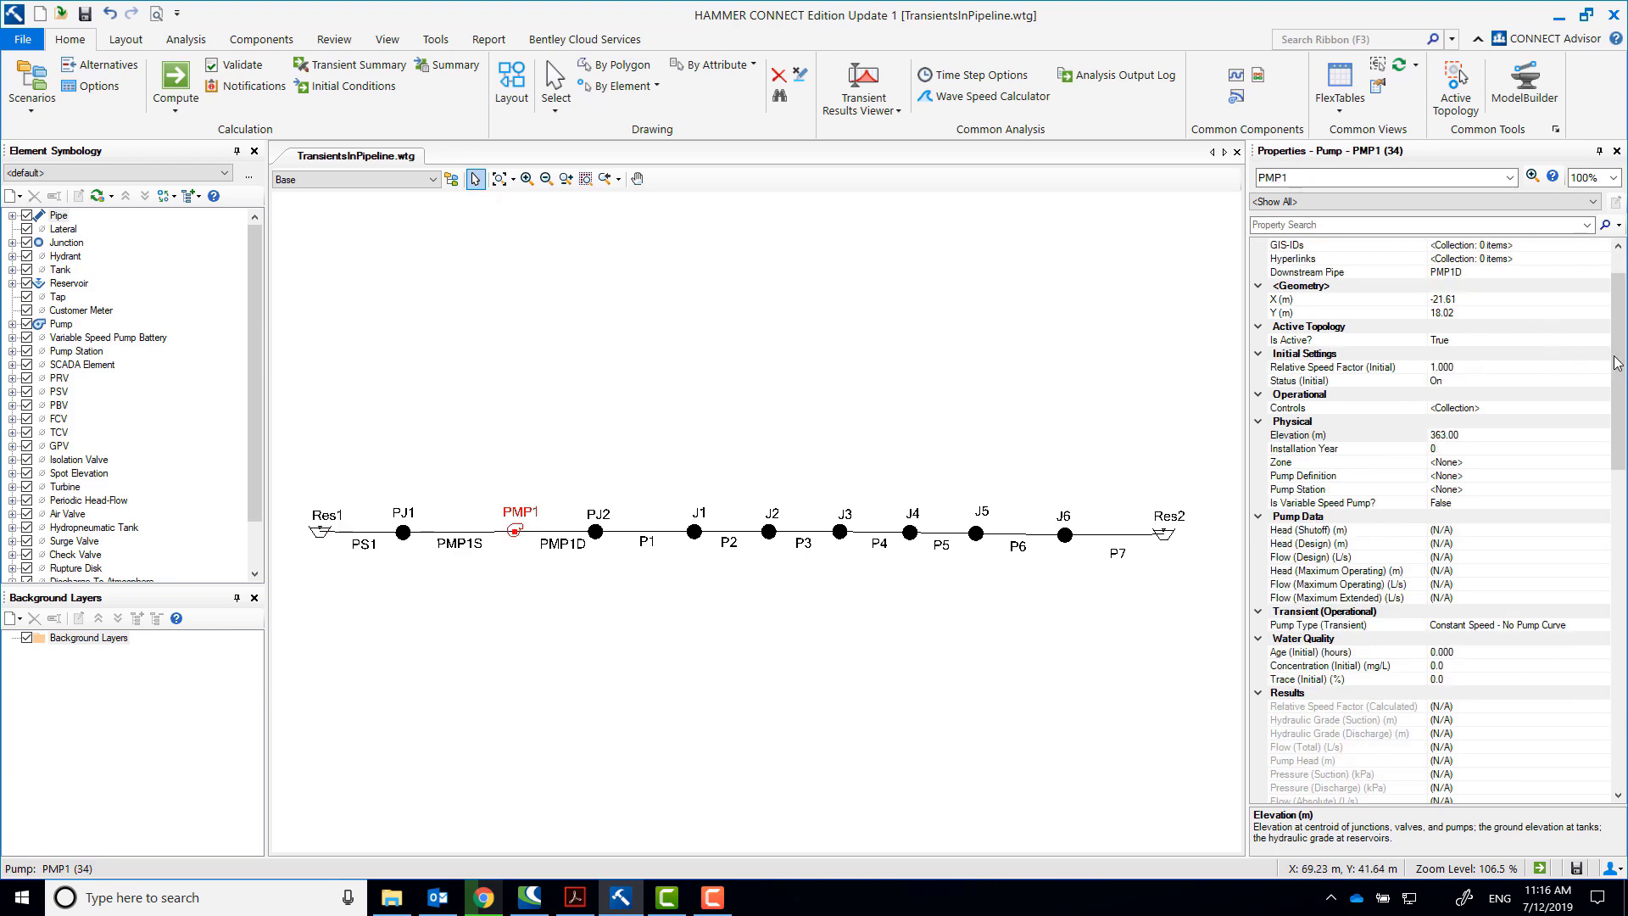
{"action": "left_click_drag", "start_coordinate": [1619, 363], "coordinate": [1619, 343]}
{"action": "left_click", "coordinate": [1476, 286]}
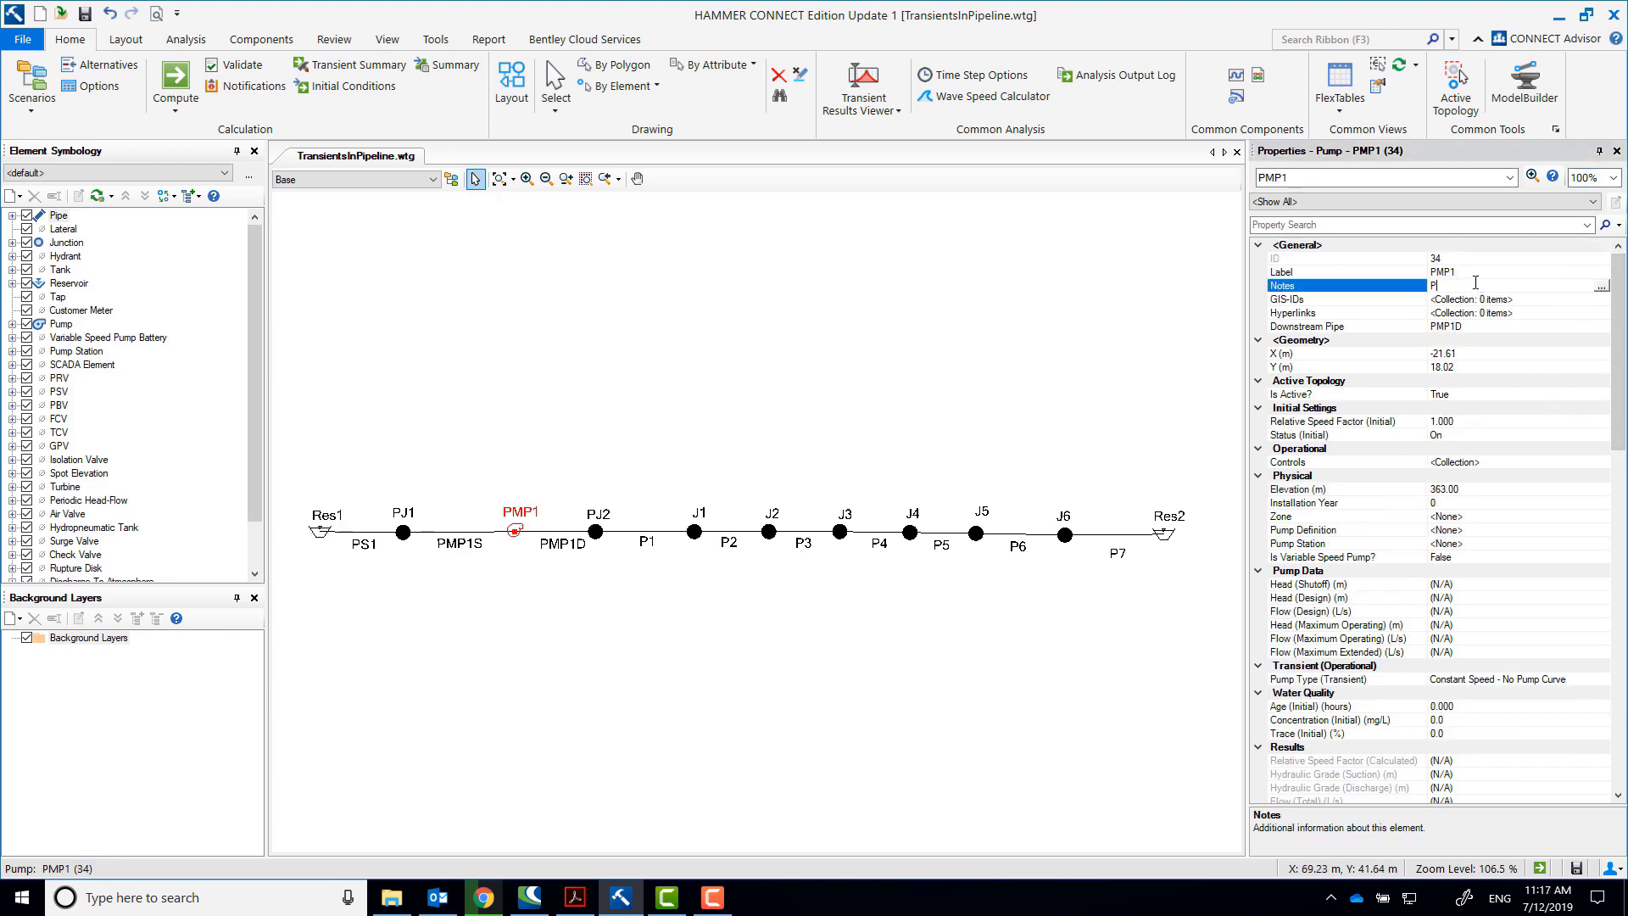
Set reservoir Res1's elevation to 383 m, its inlet/outlet invert elevation to 377 m and its note to Source Reservoir
{"action": "left_click", "coordinate": [321, 532]}
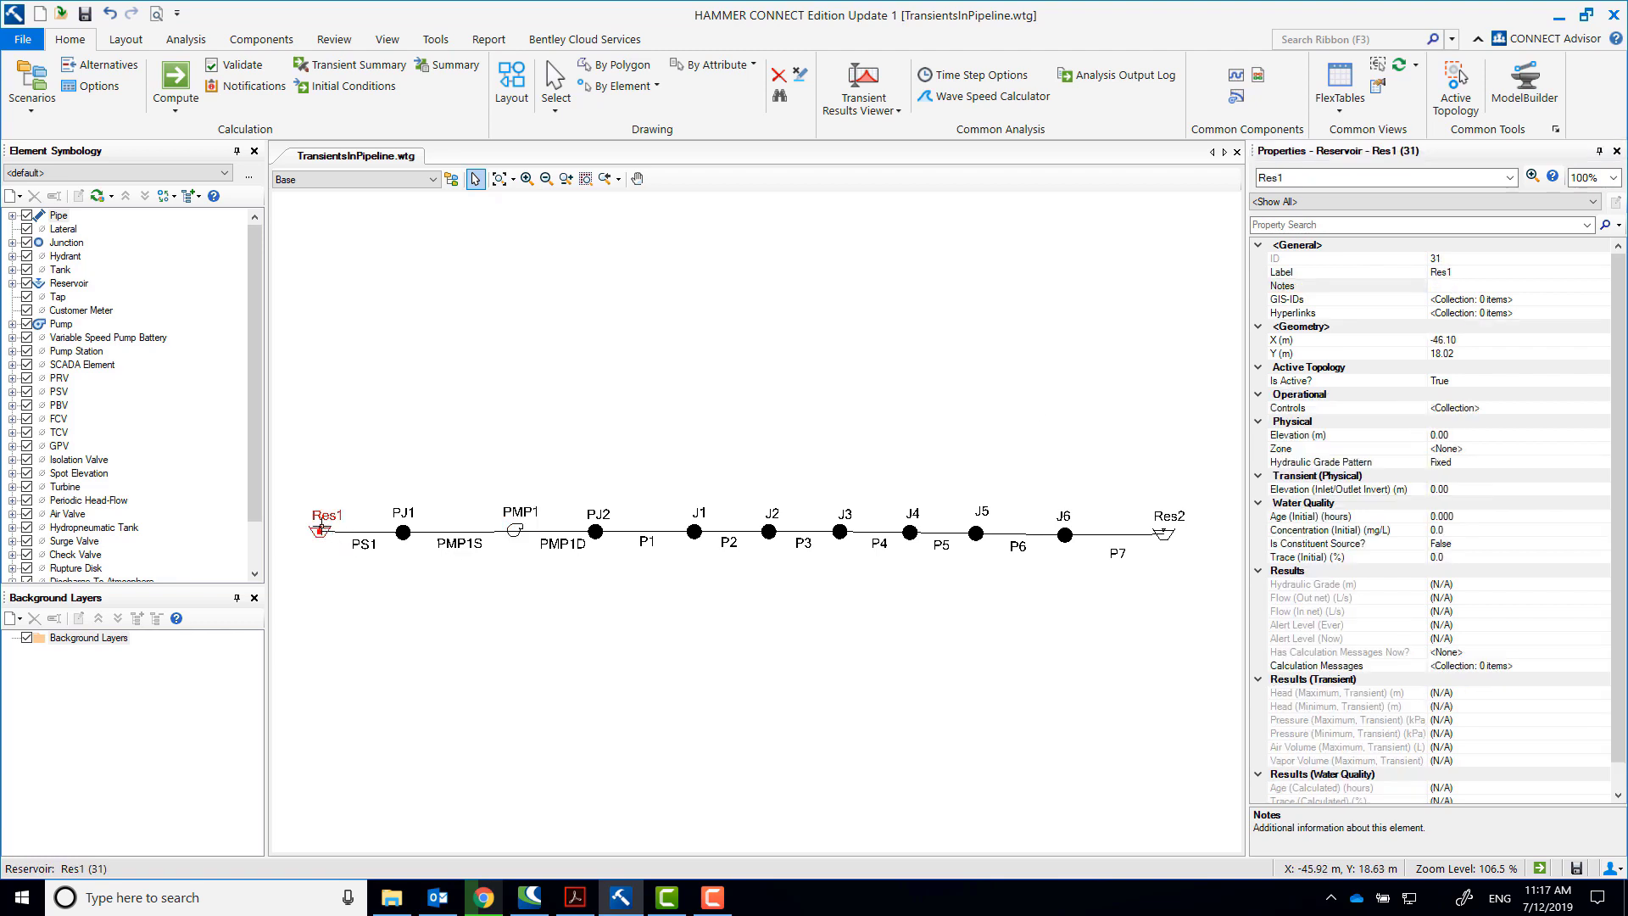
{"action": "left_click", "coordinate": [1474, 435]}
{"action": "type", "text": "38"}
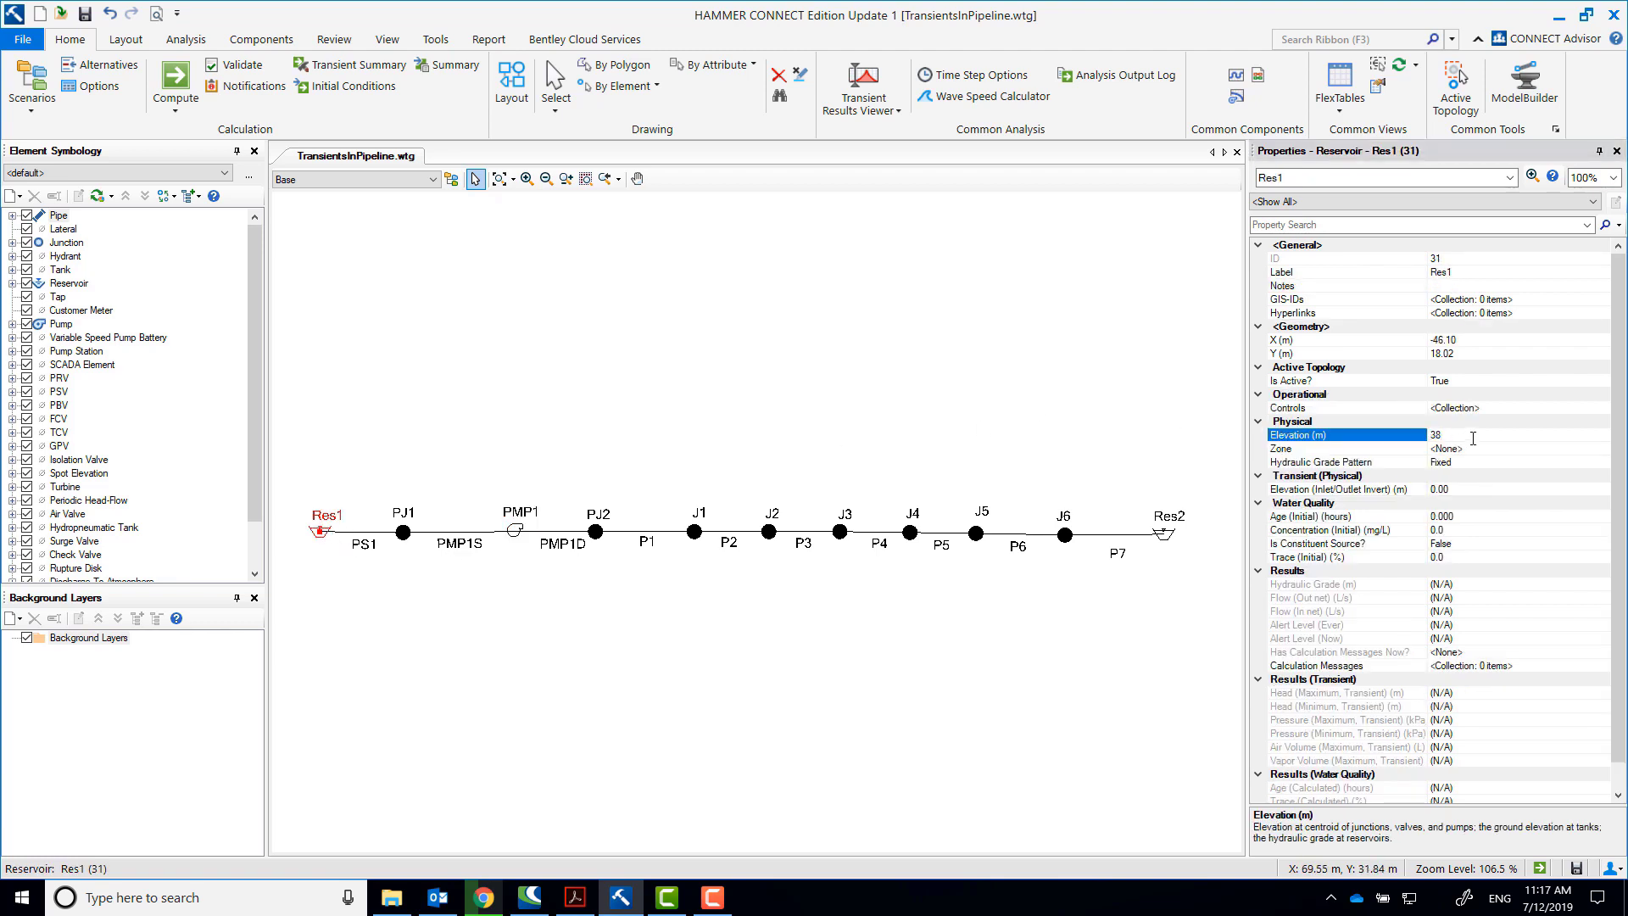
{"action": "type", "text": "3"}
{"action": "left_click", "coordinate": [1490, 490]}
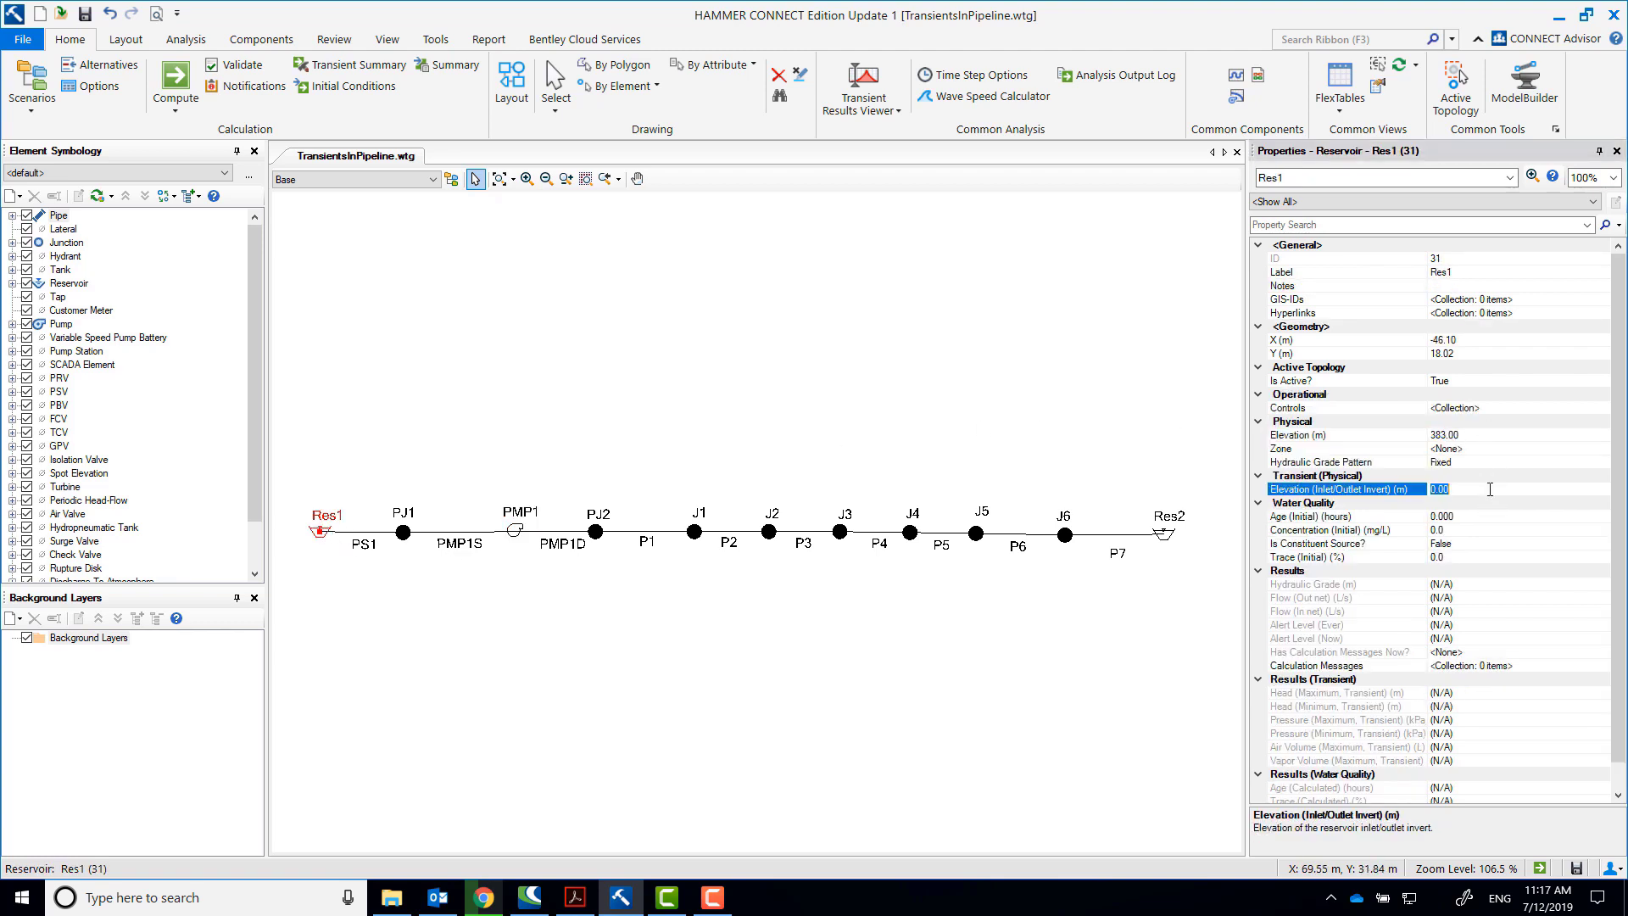
{"action": "type", "text": "377"}
{"action": "left_click", "coordinate": [1475, 279]}
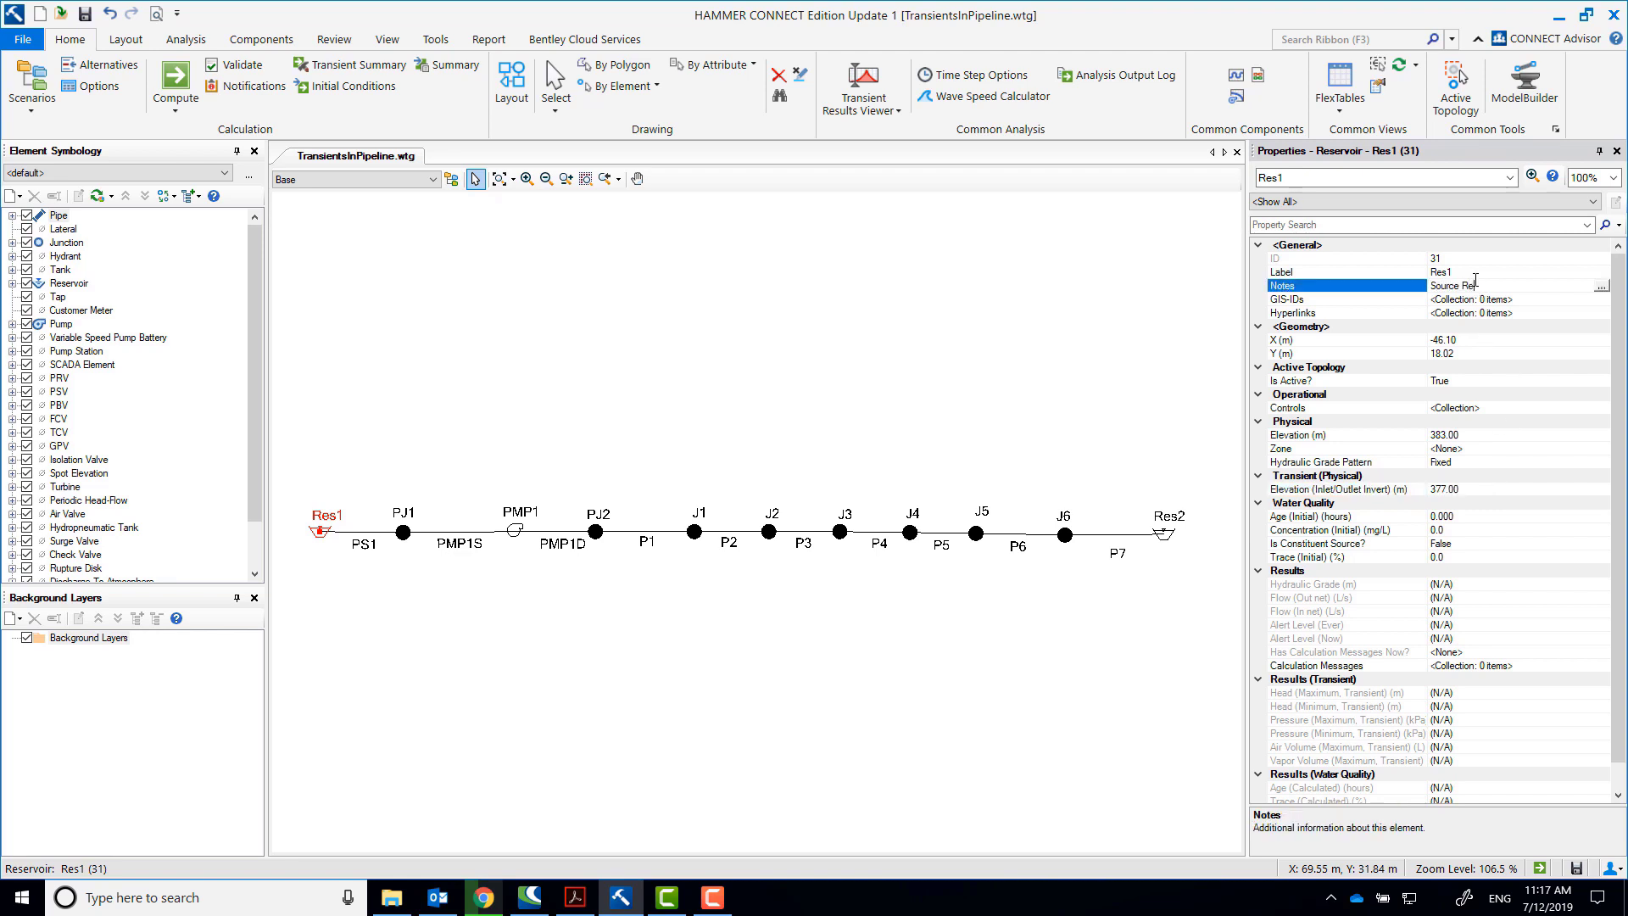
{"action": "type", "text": "Source Reservoir"}
Set reservoir Res2's elevation to 456 m, its inlet/outlet invert elevation to 450 m and its note to Receiving Reservoir
{"action": "left_click", "coordinate": [1164, 533]}
{"action": "left_click", "coordinate": [1480, 436]}
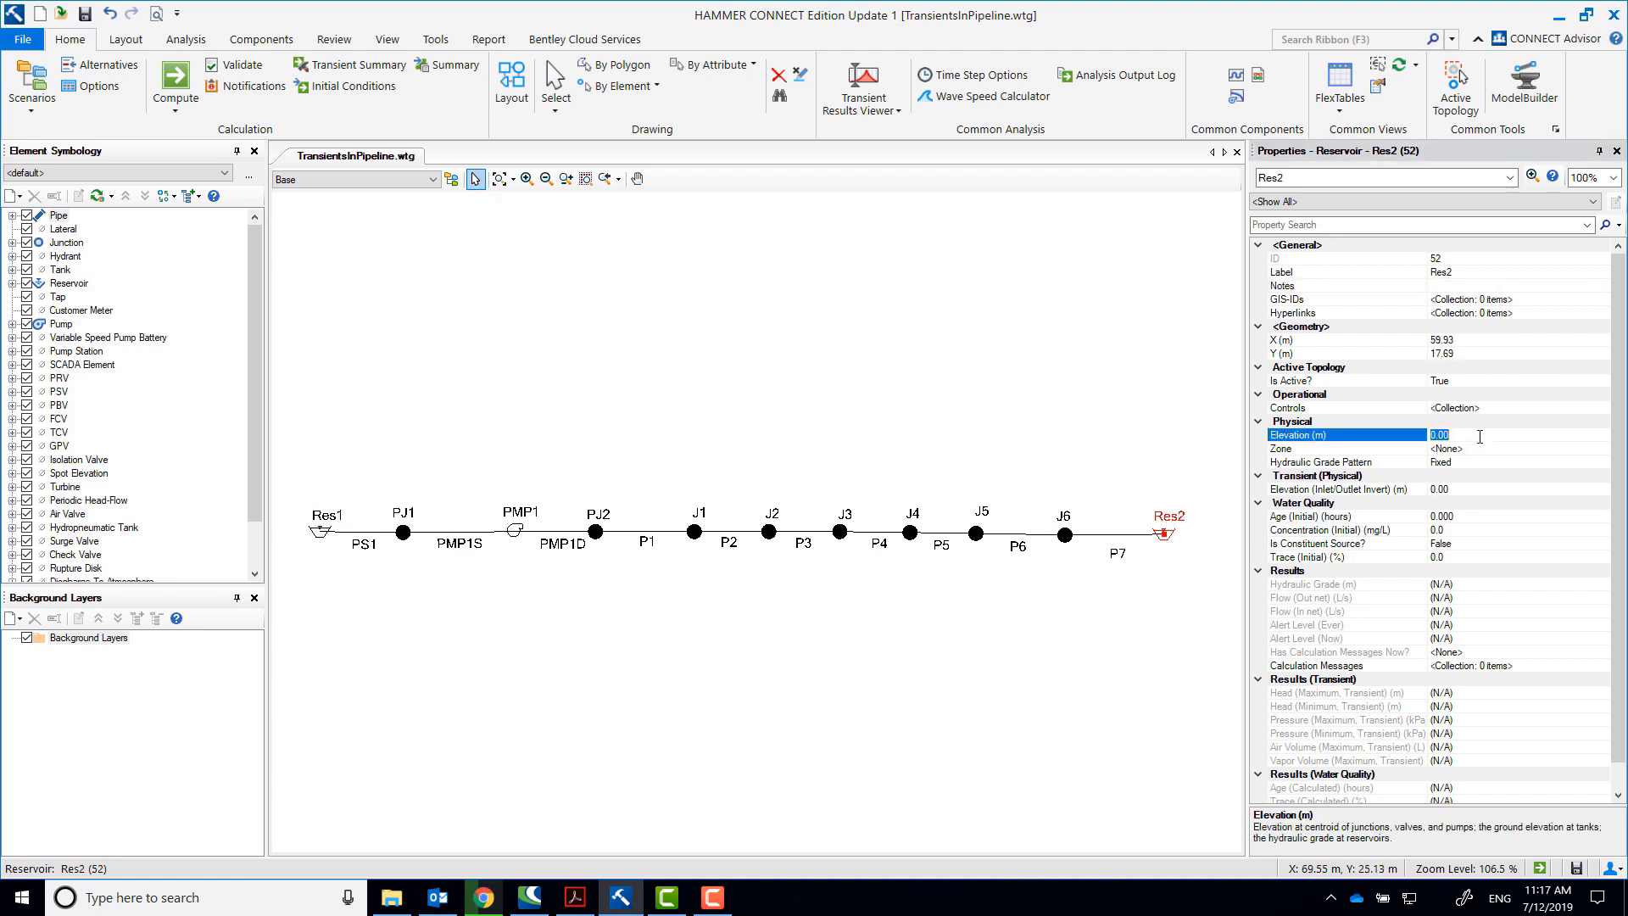
{"action": "type", "text": "456"}
{"action": "left_click", "coordinate": [1457, 488]}
{"action": "type", "text": "4"}
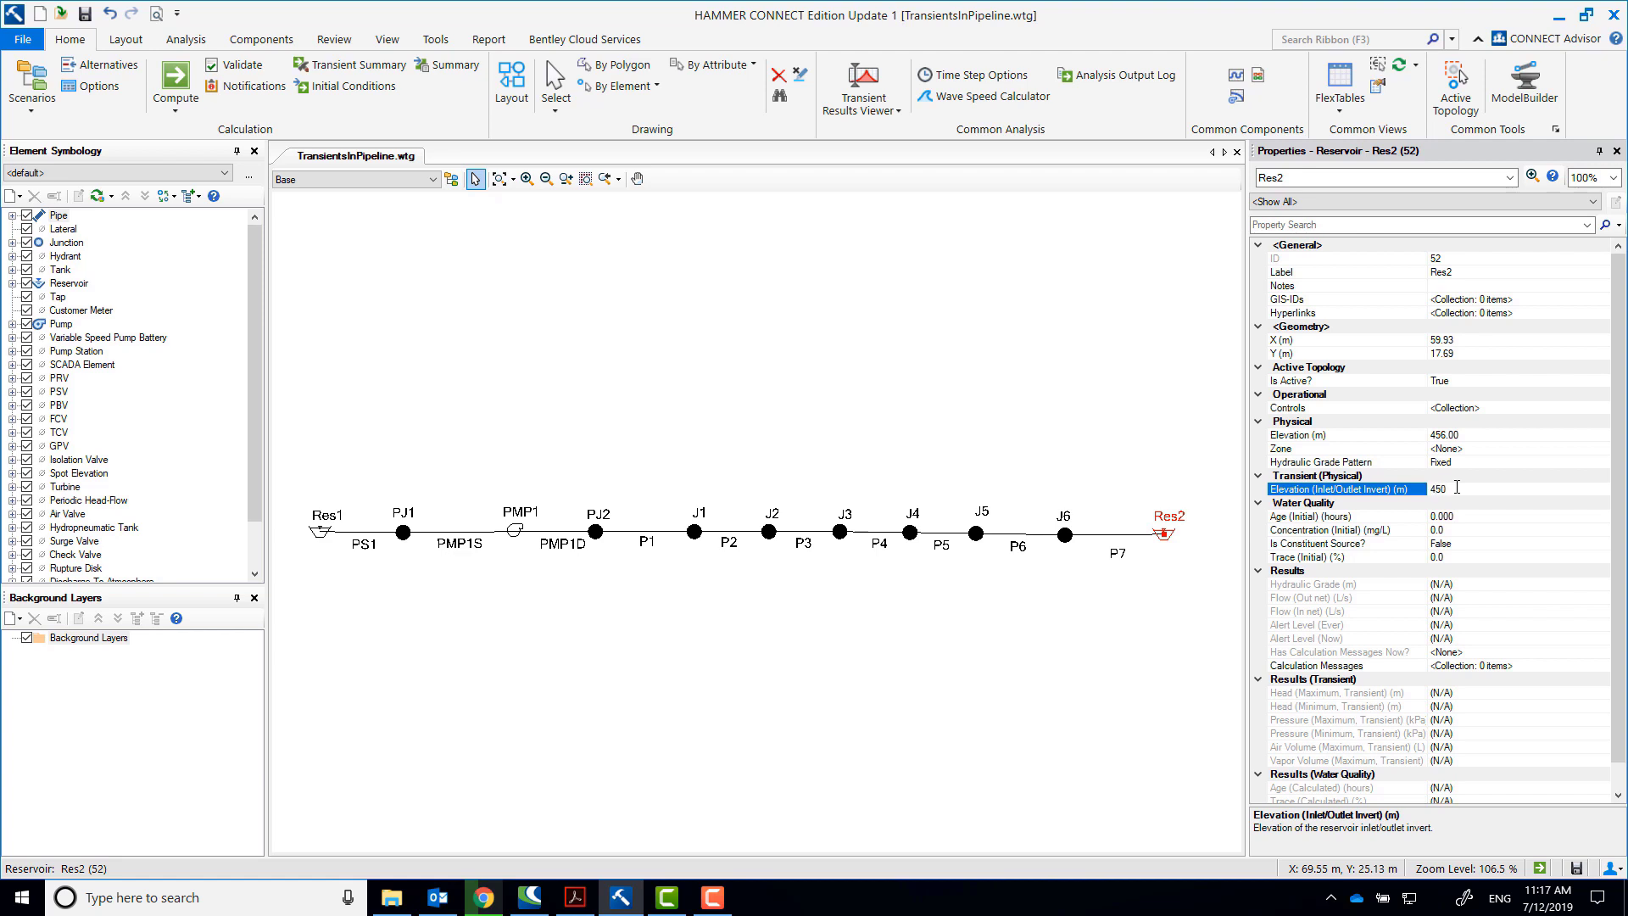
{"action": "left_click", "coordinate": [1476, 286]}
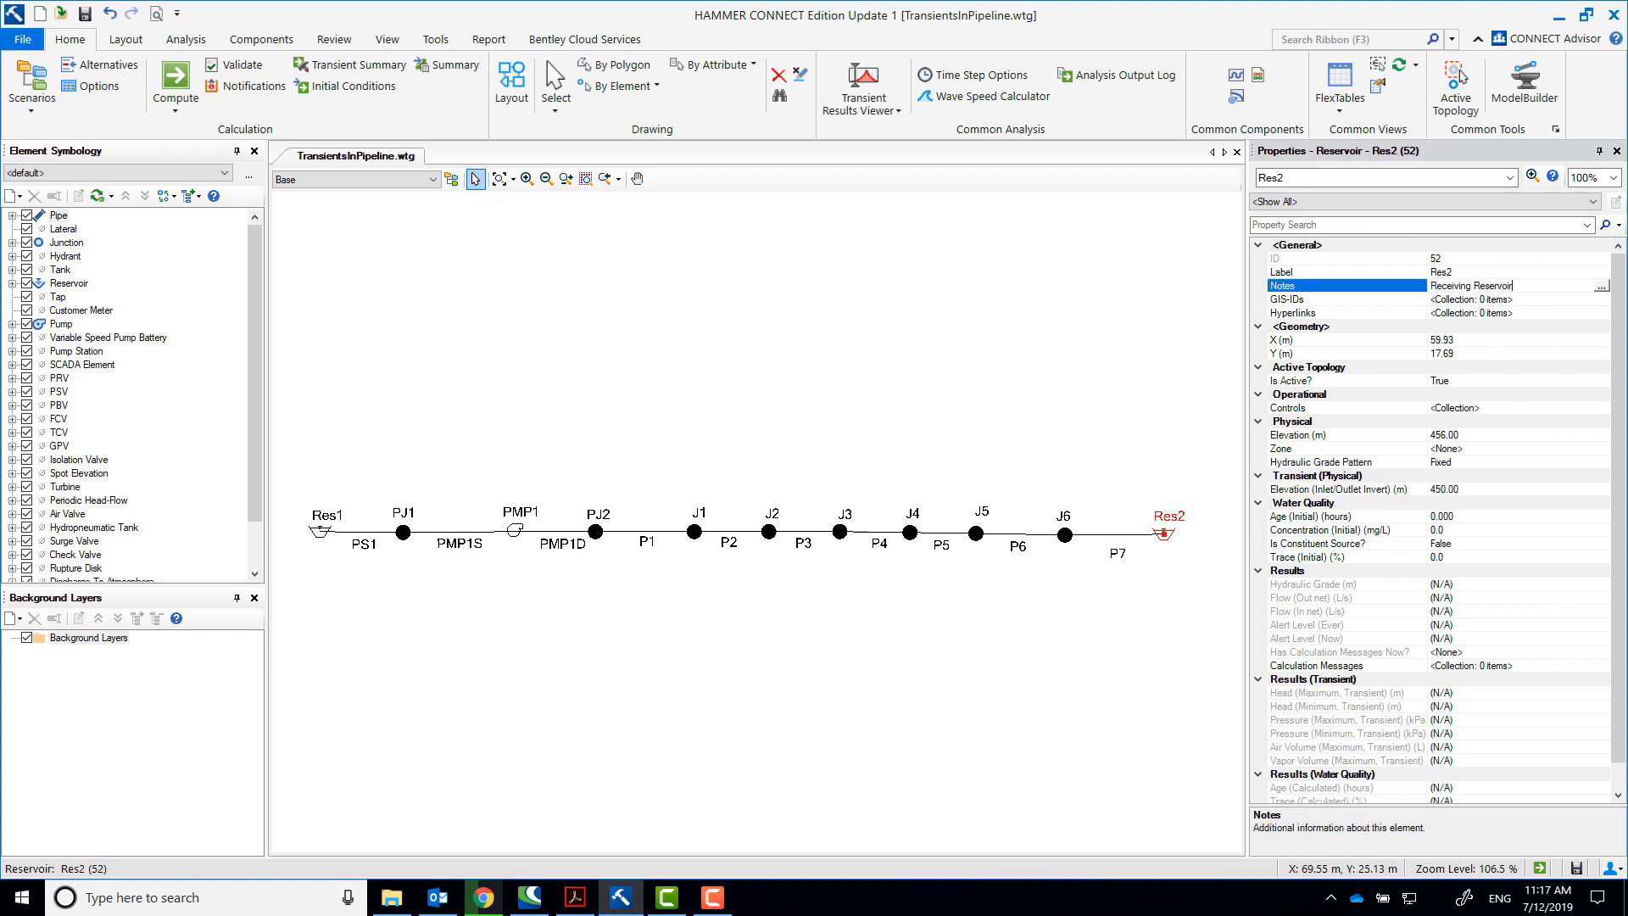
Open the predefined junction FlexTable and widen it to show all its columns
{"action": "left_click", "coordinate": [388, 39]}
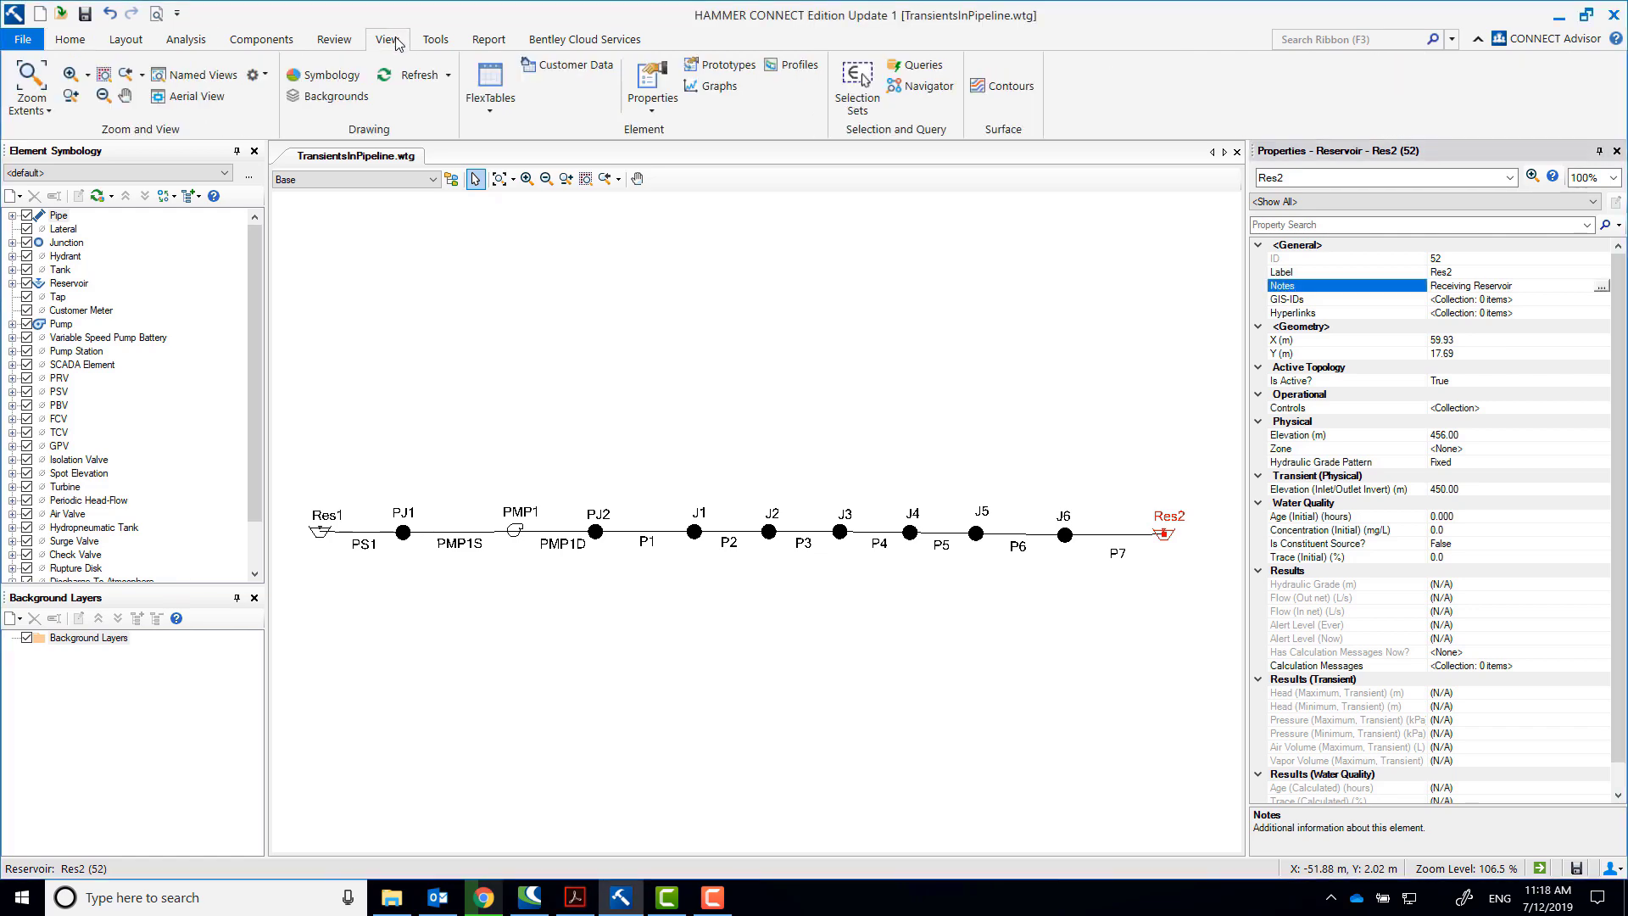
{"action": "left_click", "coordinate": [484, 89]}
{"action": "mouse_move", "coordinate": [1391, 726]}
{"action": "left_mouse_down"}
{"action": "mouse_move", "coordinate": [1221, 477]}
{"action": "mouse_move", "coordinate": [967, 187]}
{"action": "left_mouse_up"}
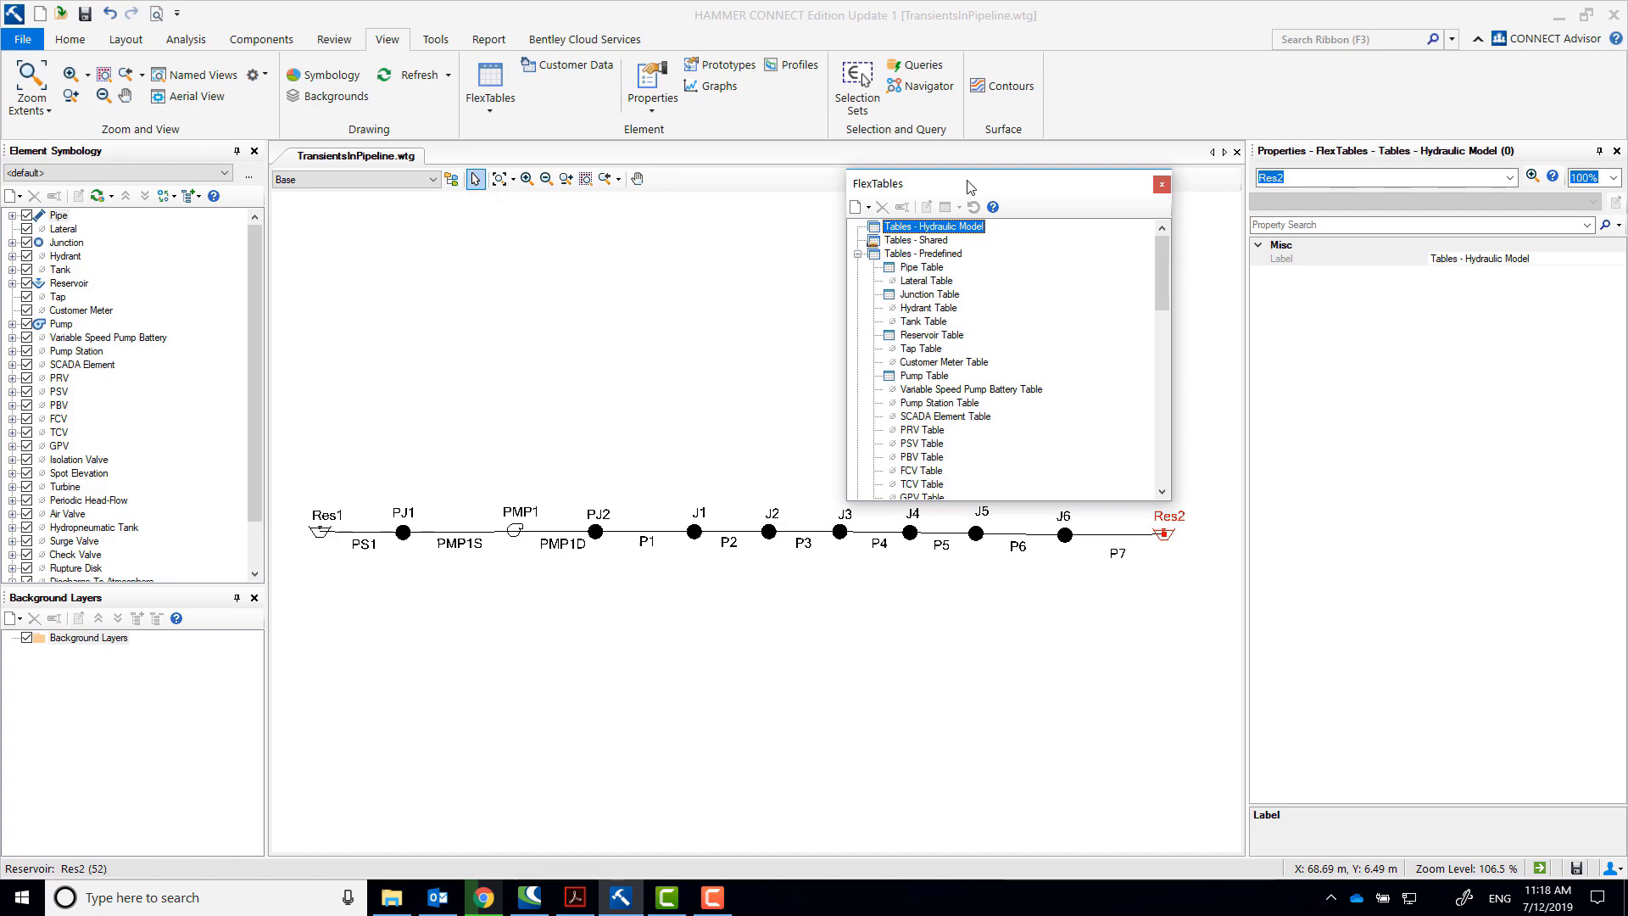
{"action": "left_click", "coordinate": [575, 898]}
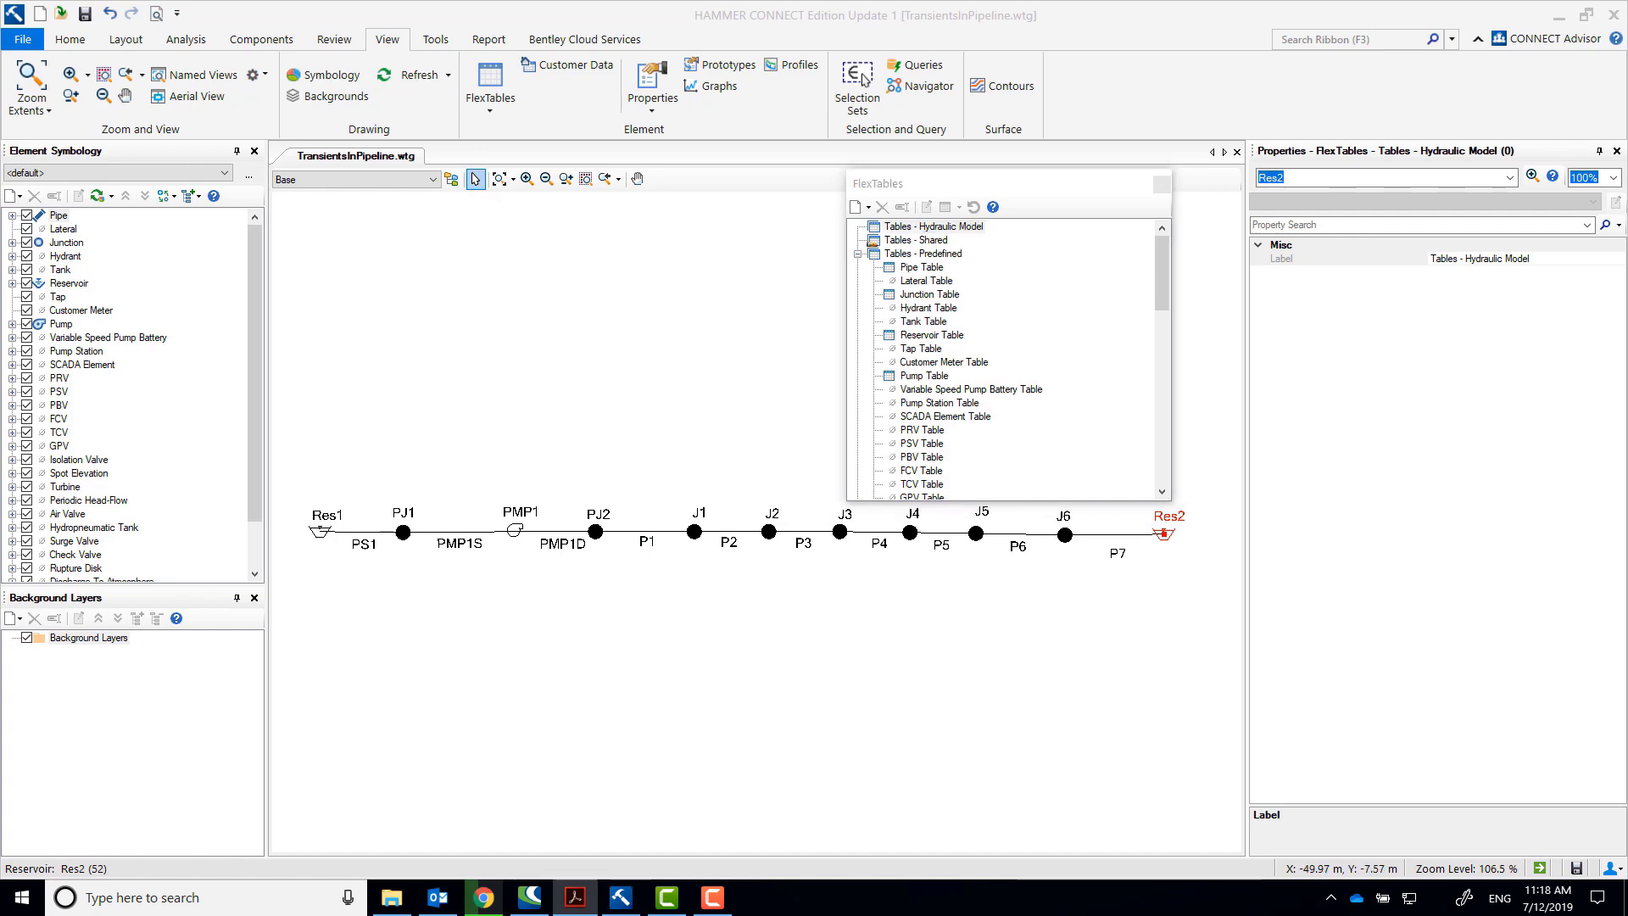
{"action": "left_click", "coordinate": [933, 281]}
{"action": "double_click", "coordinate": [941, 295]}
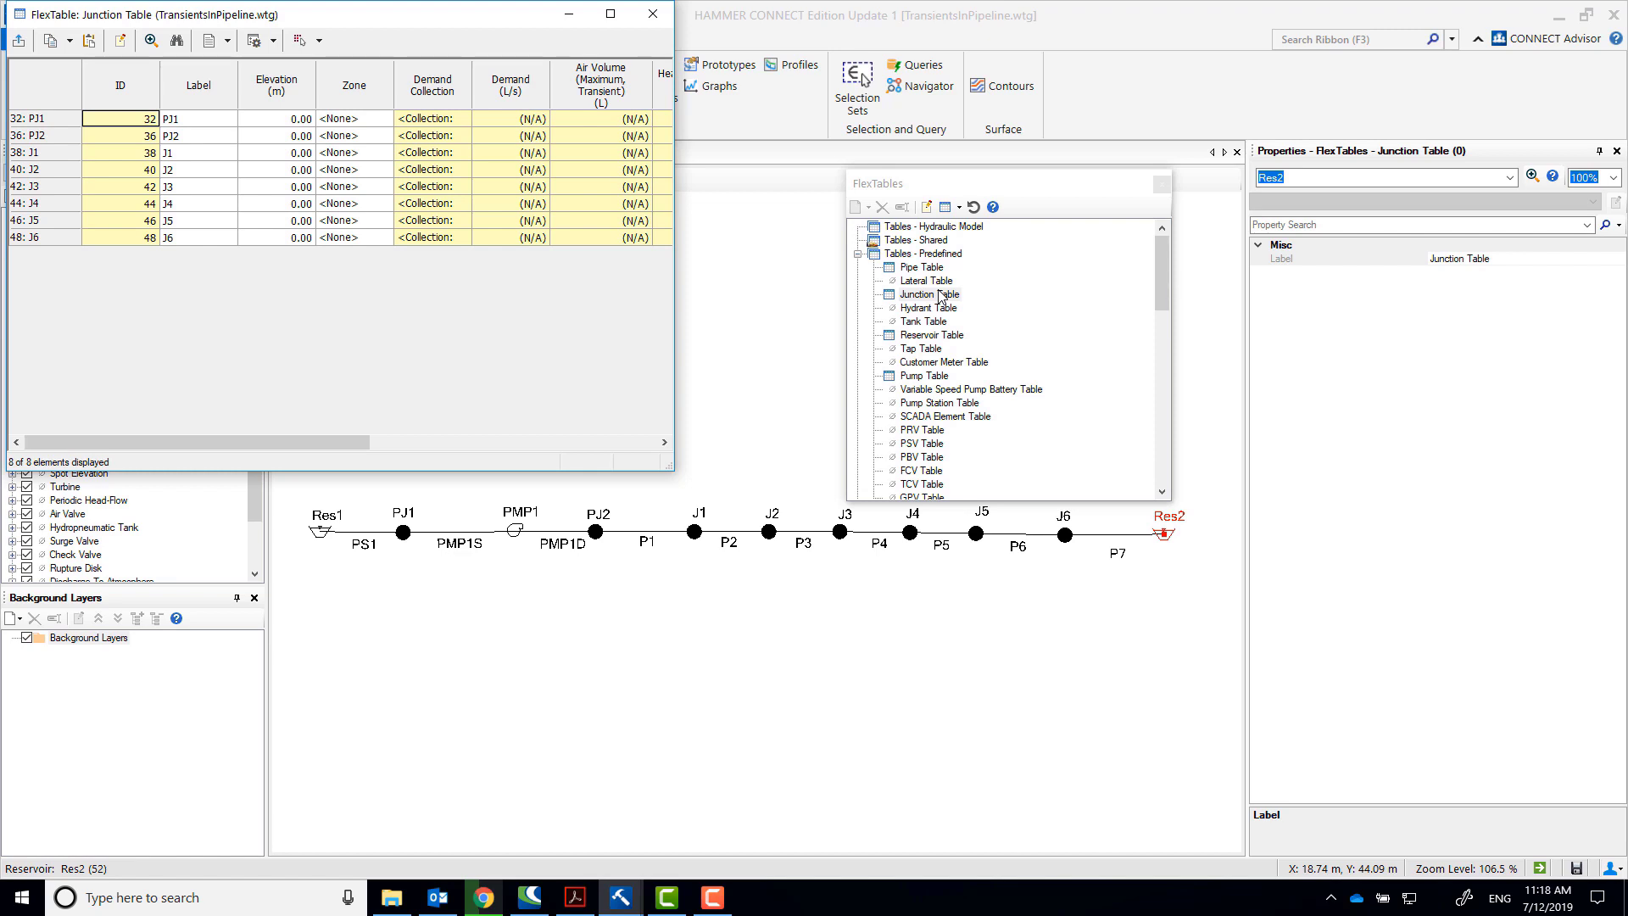
{"action": "left_click_drag", "start_coordinate": [674, 239], "coordinate": [1218, 239]}
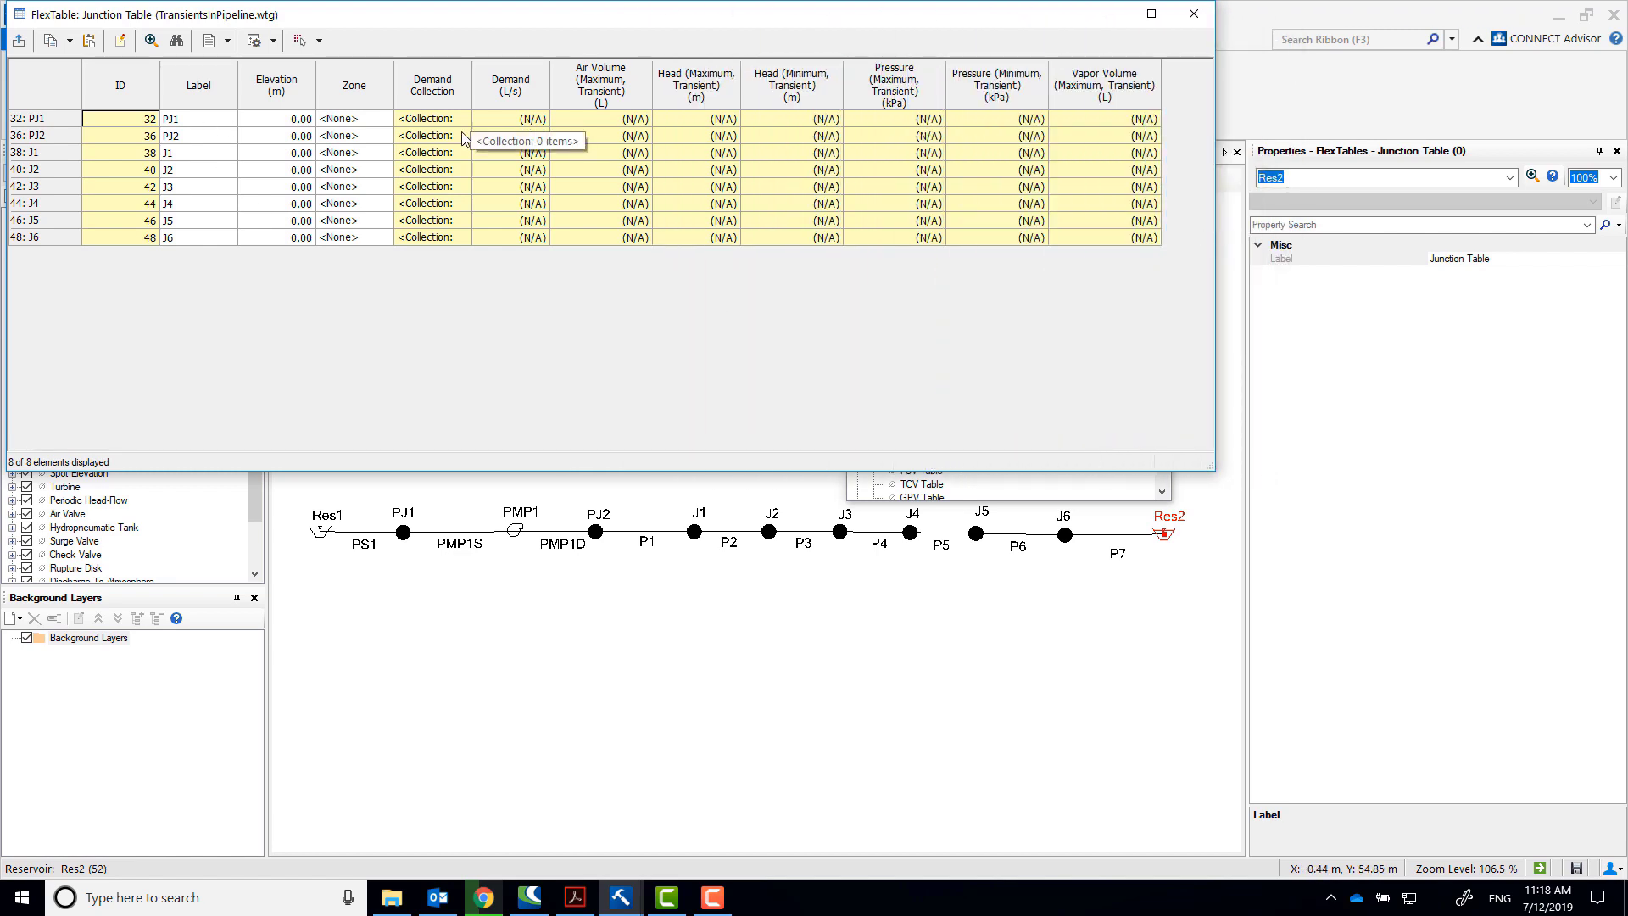
Add the Notes column to the junction table and place it directly after the Elevation column
{"action": "left_click", "coordinate": [120, 40]}
{"action": "left_click", "coordinate": [458, 236]}
{"action": "key", "text": "n"}
{"action": "double_click", "coordinate": [424, 317]}
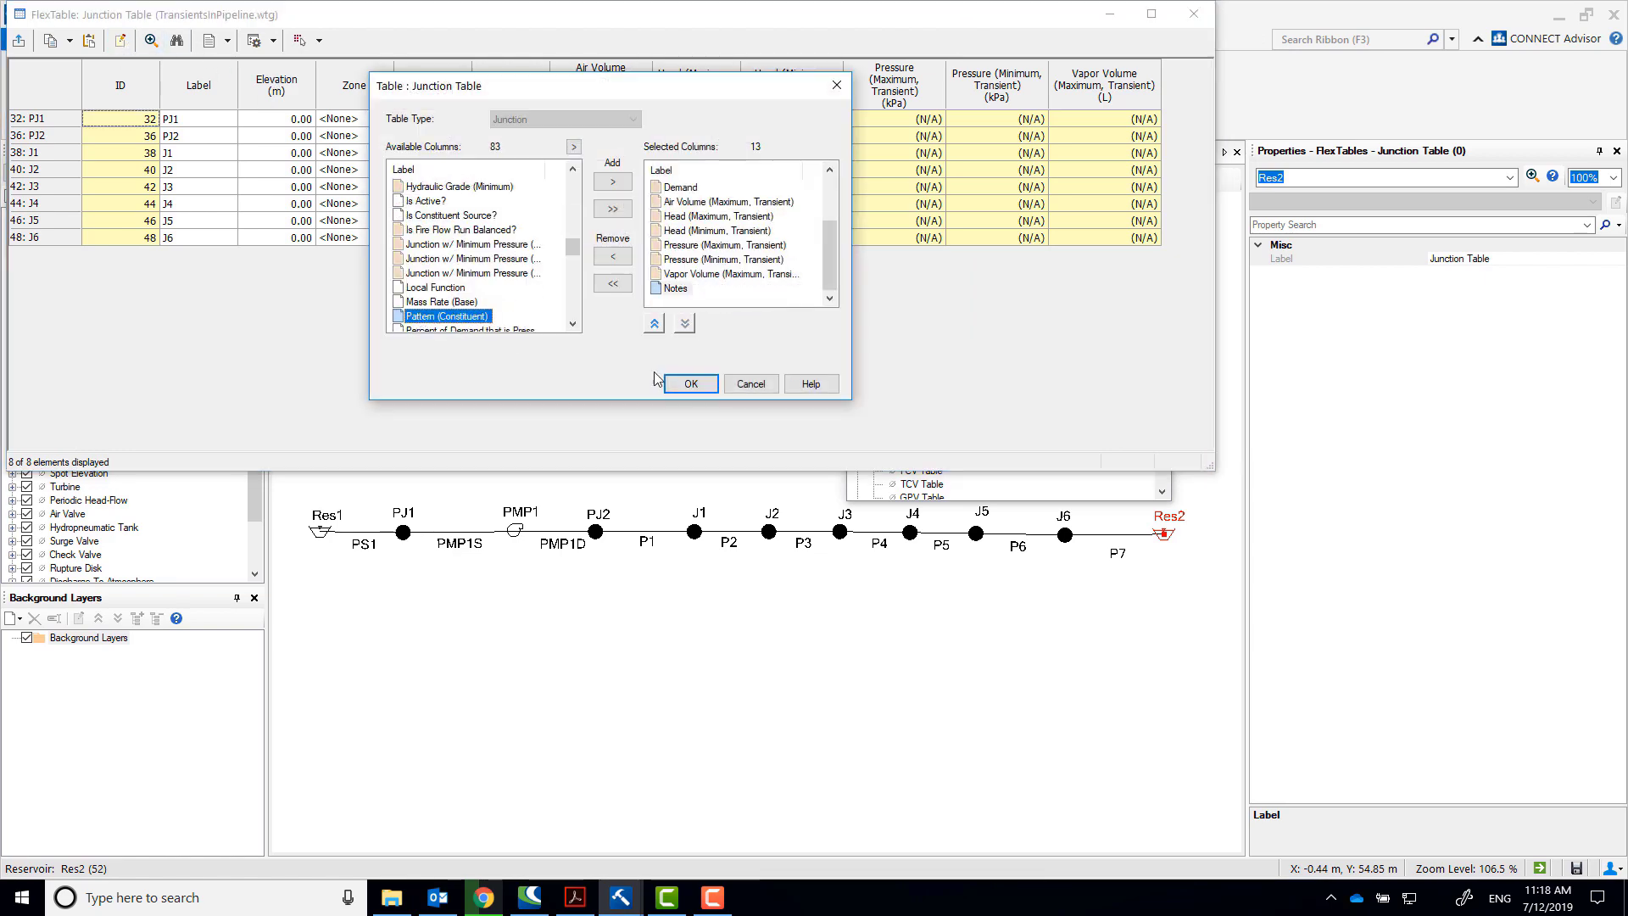
{"action": "left_click", "coordinate": [692, 384]}
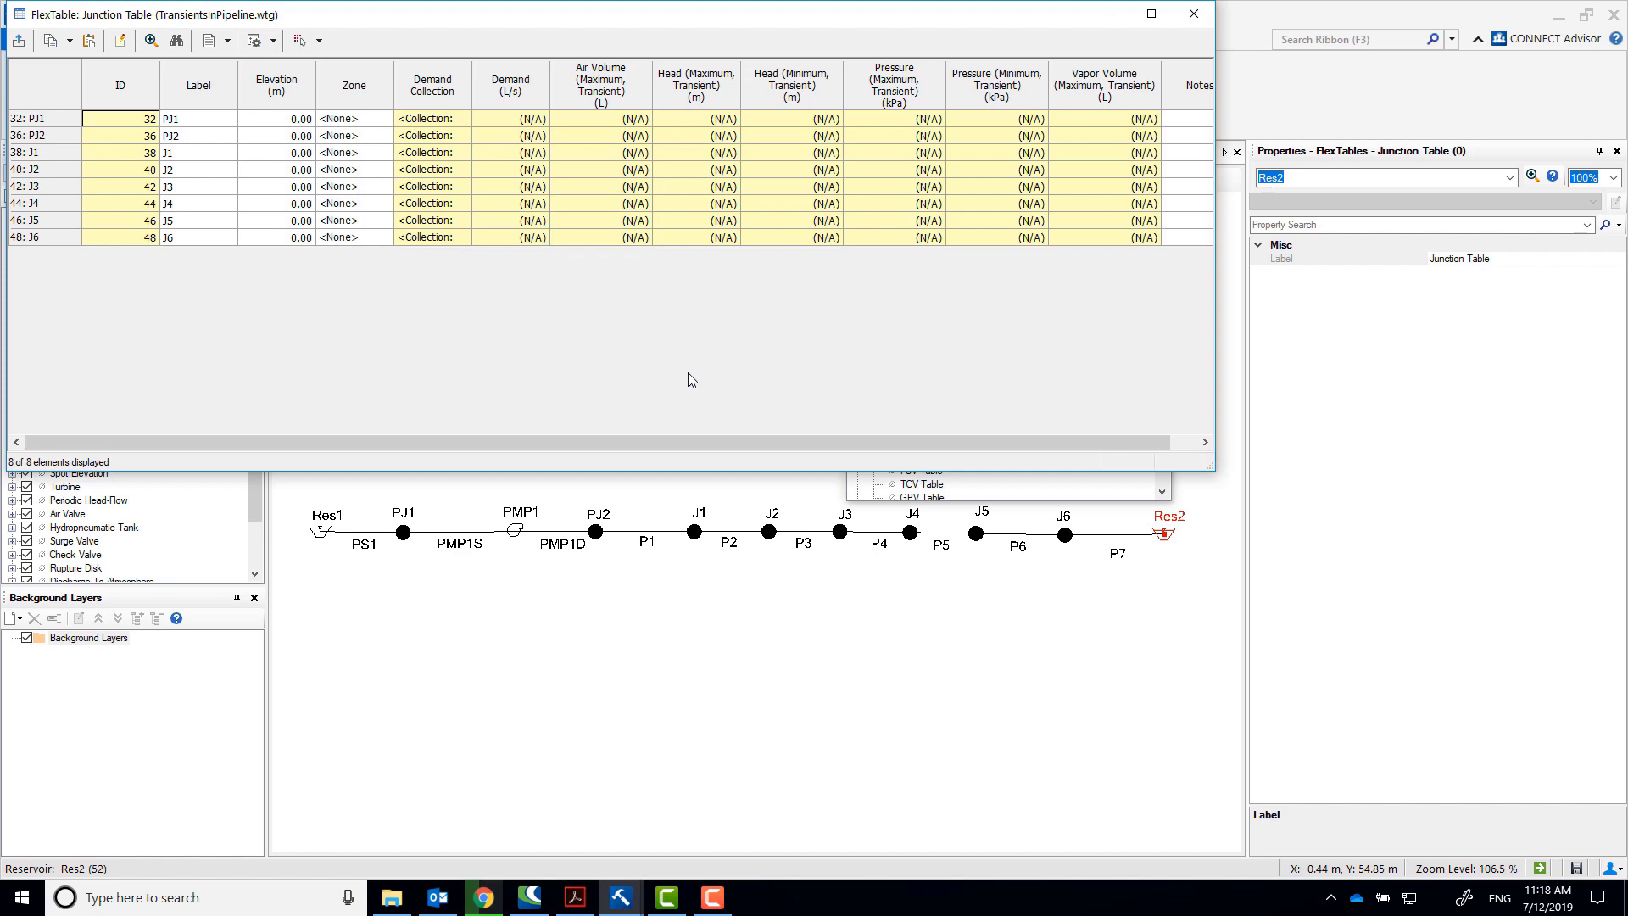
{"action": "left_click_drag", "start_coordinate": [1184, 95], "coordinate": [343, 100]}
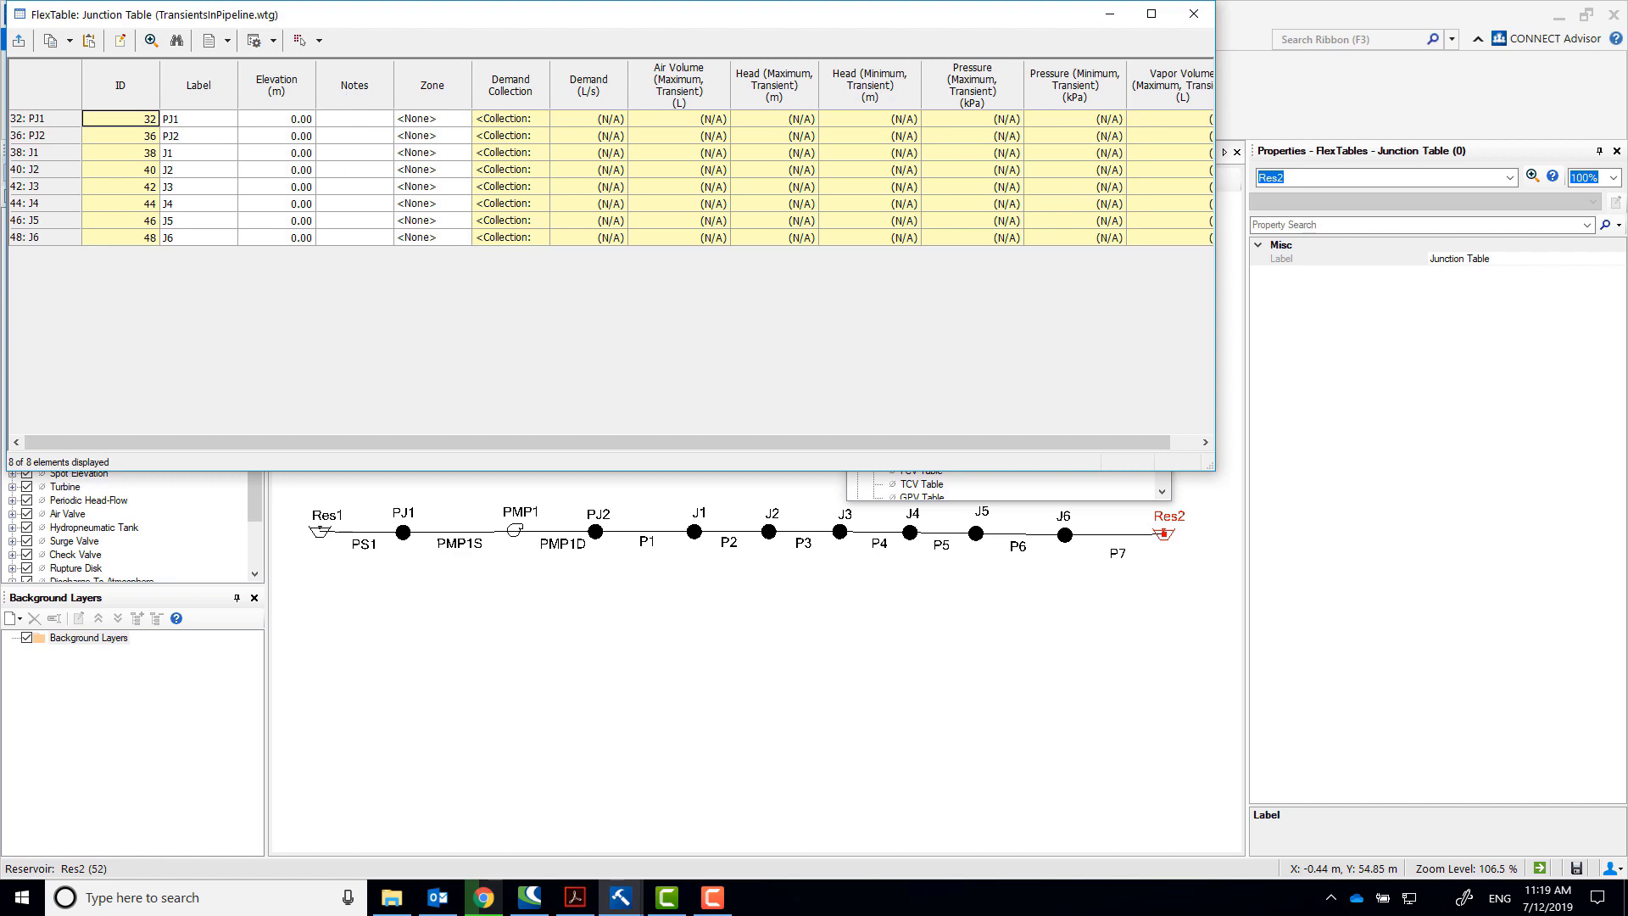
Sort the junction table by label in ascending order
{"action": "right_click", "coordinate": [228, 85]}
{"action": "mouse_move", "coordinate": [277, 117]}
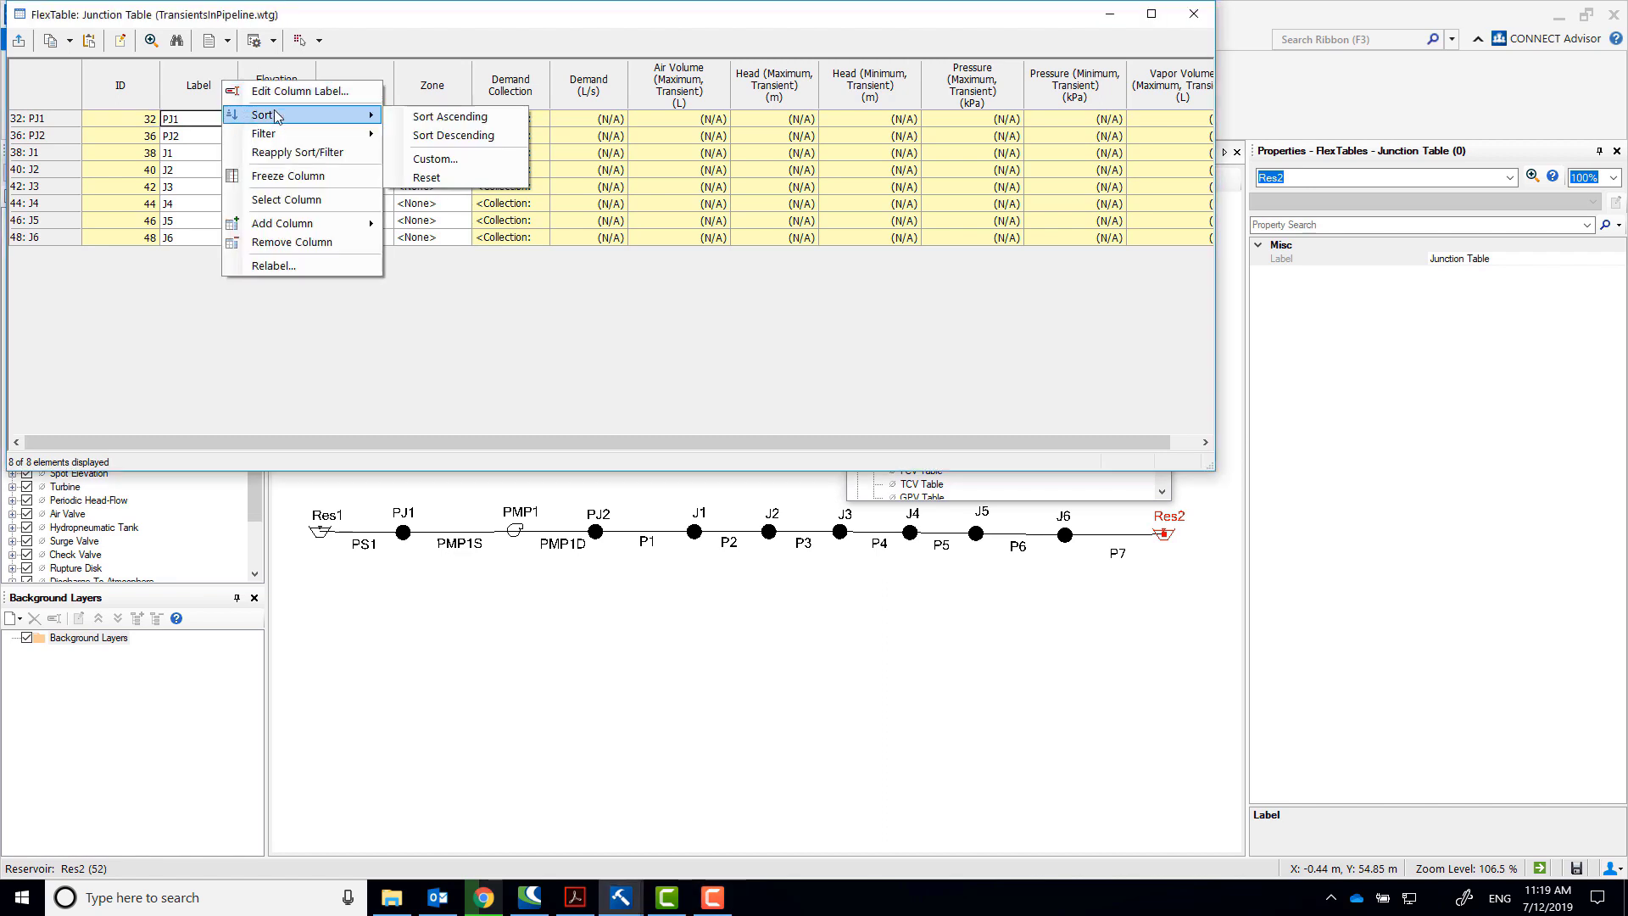
{"action": "left_click", "coordinate": [421, 118]}
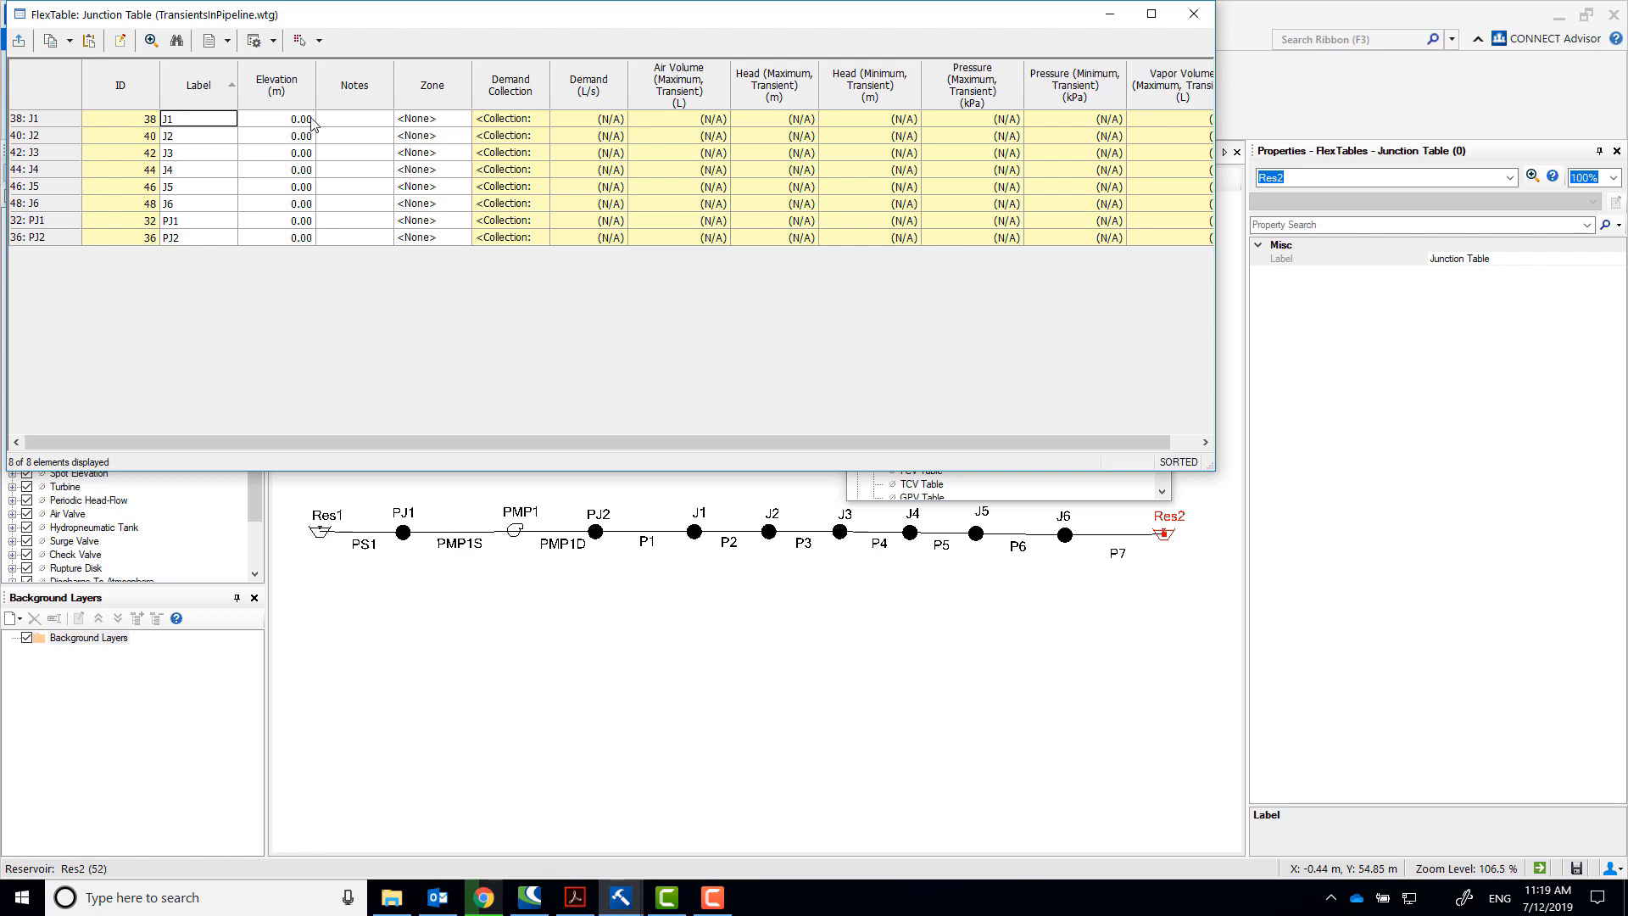
Set the elevations of J1 to J6 to 408, 395, 395, 386, 380 and 420 m, and those of PJ1 and PJ2 to 363 m
{"action": "left_click", "coordinate": [290, 123]}
{"action": "type", "text": "408"}
{"action": "key", "text": "Return"}
{"action": "type", "text": "395"}
{"action": "key", "text": "Return"}
{"action": "type", "text": "395"}
{"action": "key", "text": "Return"}
{"action": "type", "text": "386"}
{"action": "key", "text": "Return"}
{"action": "type", "text": "380"}
{"action": "key", "text": "Return"}
{"action": "type", "text": "420"}
{"action": "key", "text": "Return"}
{"action": "type", "text": "363"}
{"action": "key", "text": "Return"}
{"action": "type", "text": "363"}
{"action": "key", "text": "Return"}
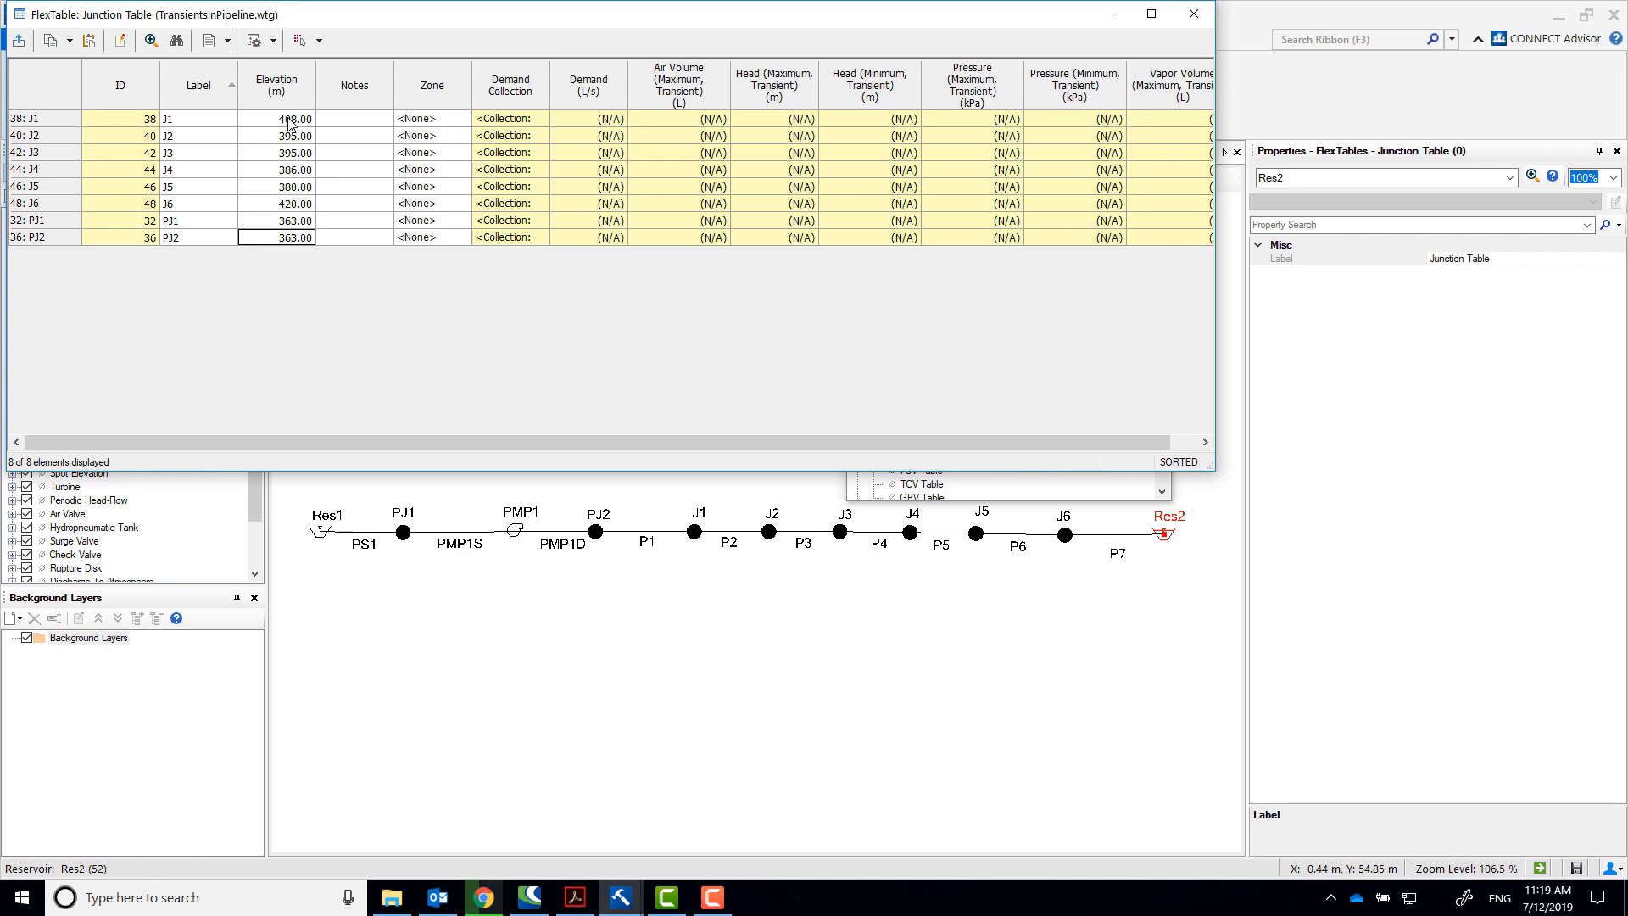
Enter the notes Suction for junction PJ1 and Pump Discharge for junction PJ2
{"action": "left_click", "coordinate": [357, 218]}
{"action": "type", "text": "Suction"}
{"action": "key", "text": "Return"}
{"action": "type", "text": "Pump Discha"}
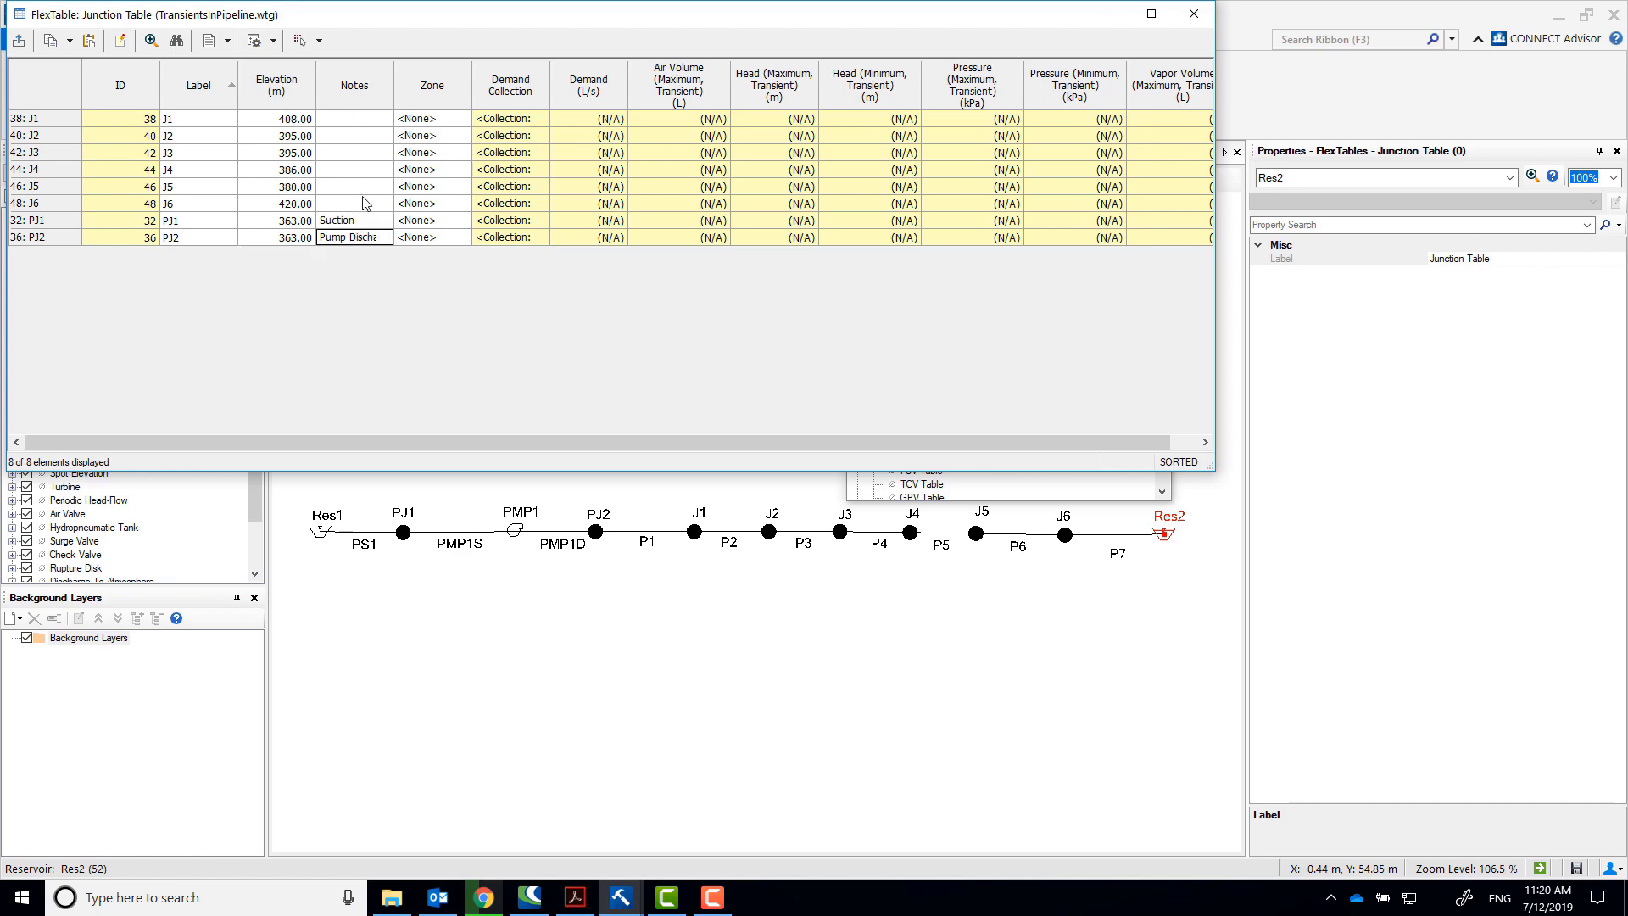
Enter the note Feeder Main for junctions J1 to J6 and widen the Notes column to fit its text
{"action": "left_click", "coordinate": [365, 121]}
{"action": "type", "text": "Feeder Main"}
{"action": "key", "text": "ctrl+a"}
{"action": "key", "text": "ctrl+c"}
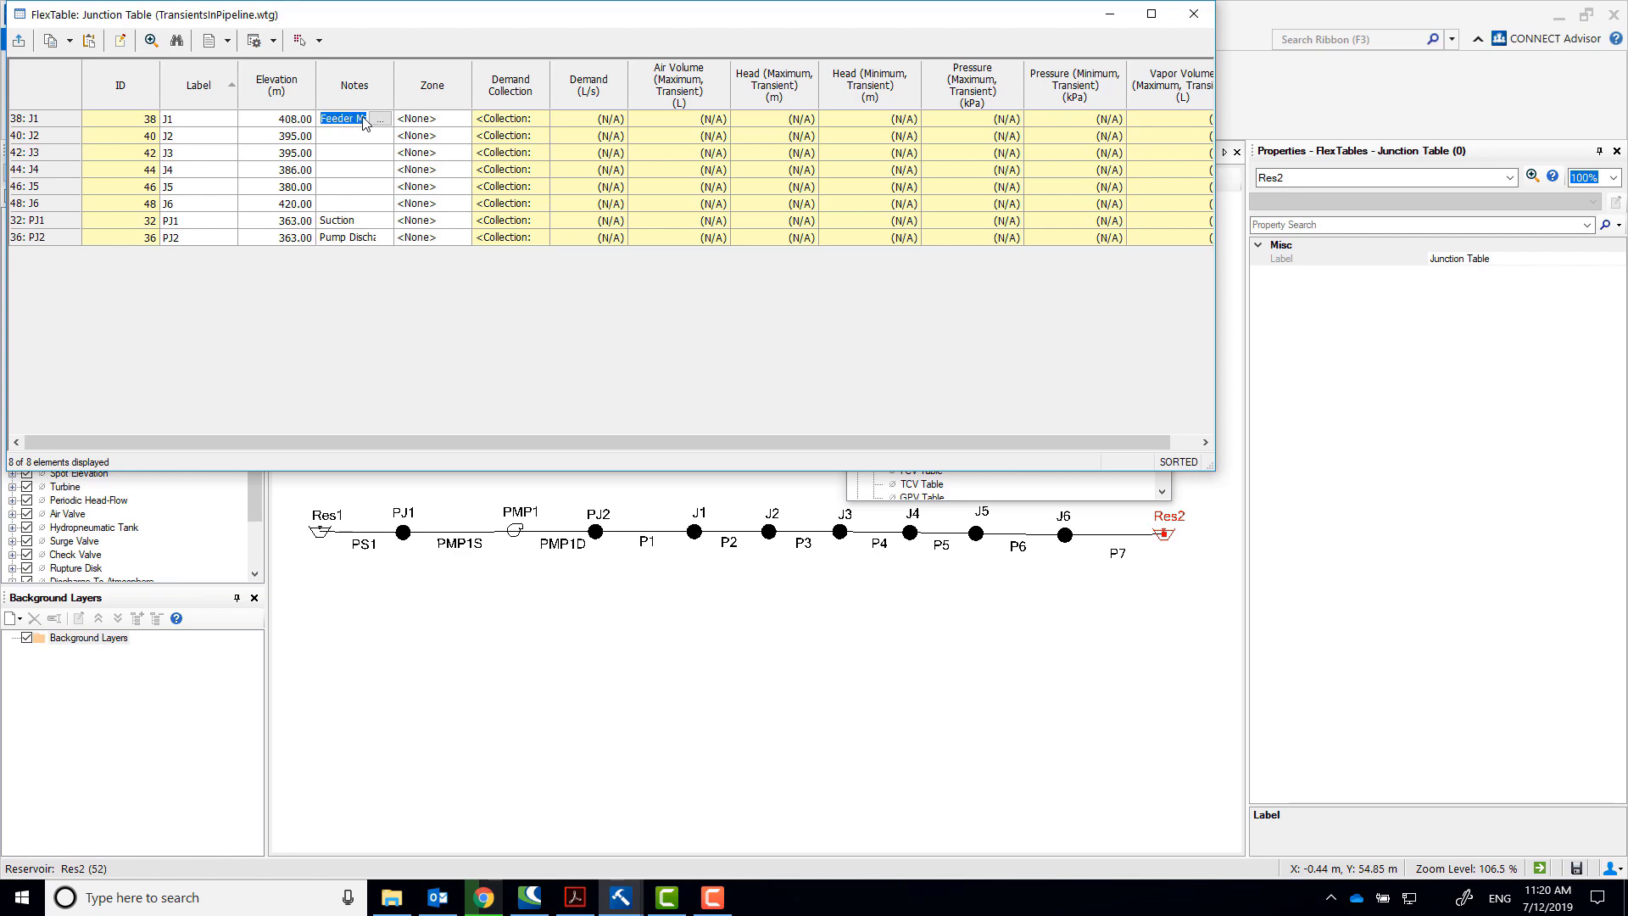
{"action": "left_click", "coordinate": [356, 135]}
{"action": "key", "text": "ctrl+v"}
{"action": "left_click", "coordinate": [353, 153]}
{"action": "key", "text": "ctrl+v"}
{"action": "left_click", "coordinate": [349, 170]}
{"action": "key", "text": "ctrl+v"}
{"action": "left_click", "coordinate": [346, 187]}
{"action": "key", "text": "ctrl+v"}
{"action": "left_click", "coordinate": [347, 203]}
{"action": "key", "text": "ctrl+v"}
{"action": "left_click_drag", "start_coordinate": [394, 76], "coordinate": [415, 75]}
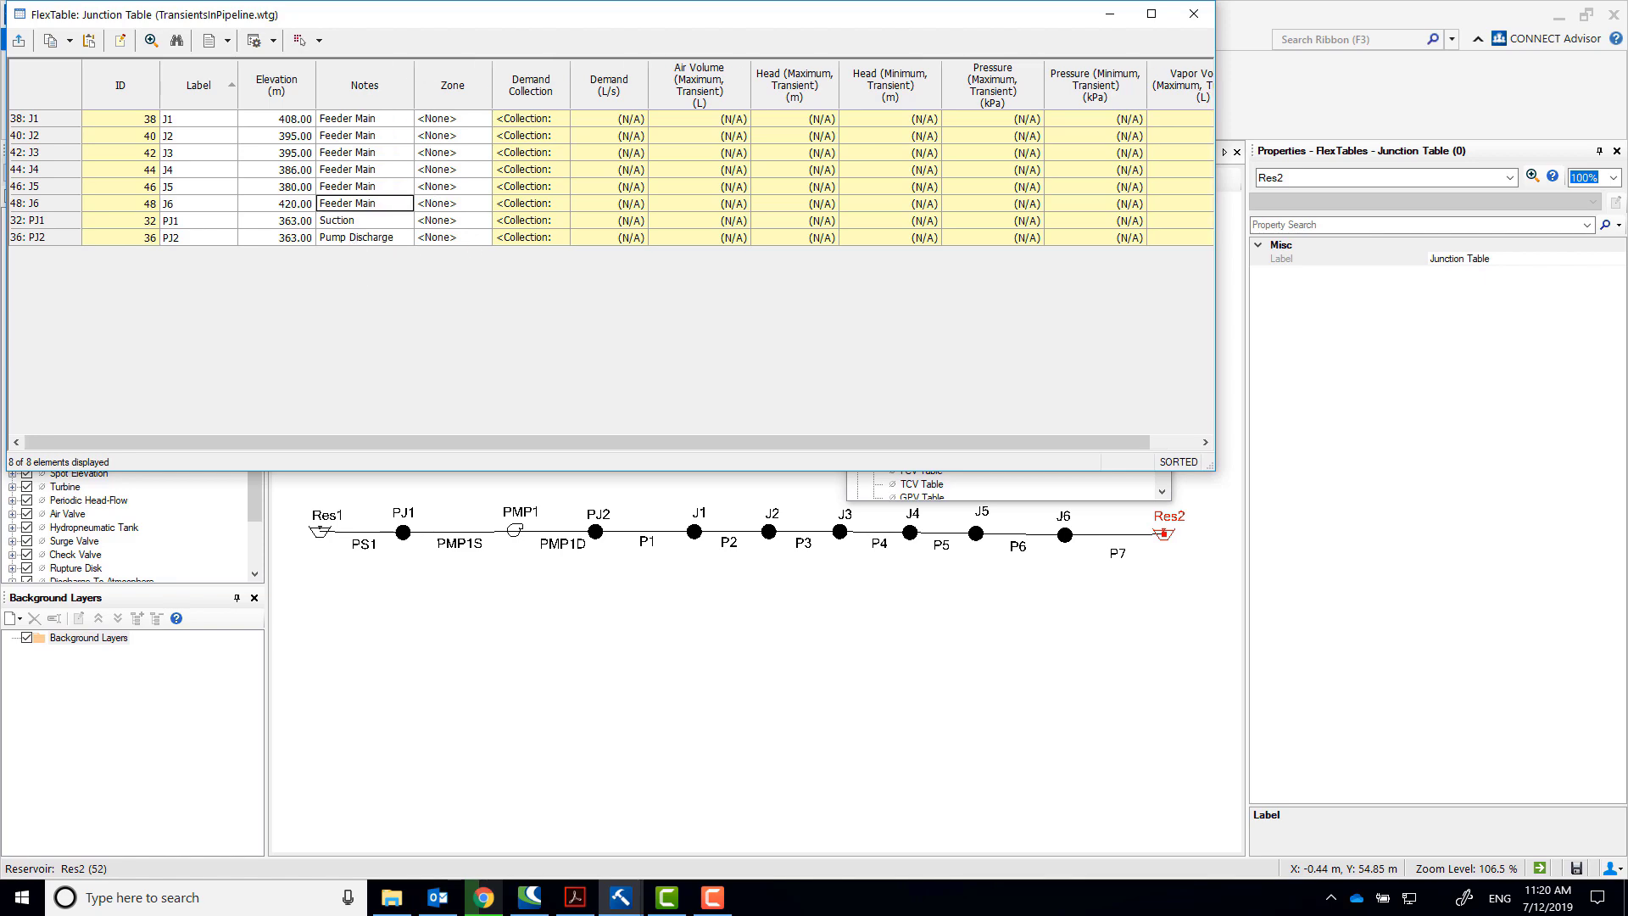
Open the pipe table and set the user-defined lengths of PS1, PMP1S, PMP1D and P1 to 50, 40, 20 and 20 m
{"action": "left_click", "coordinate": [1194, 13]}
{"action": "double_click", "coordinate": [933, 266]}
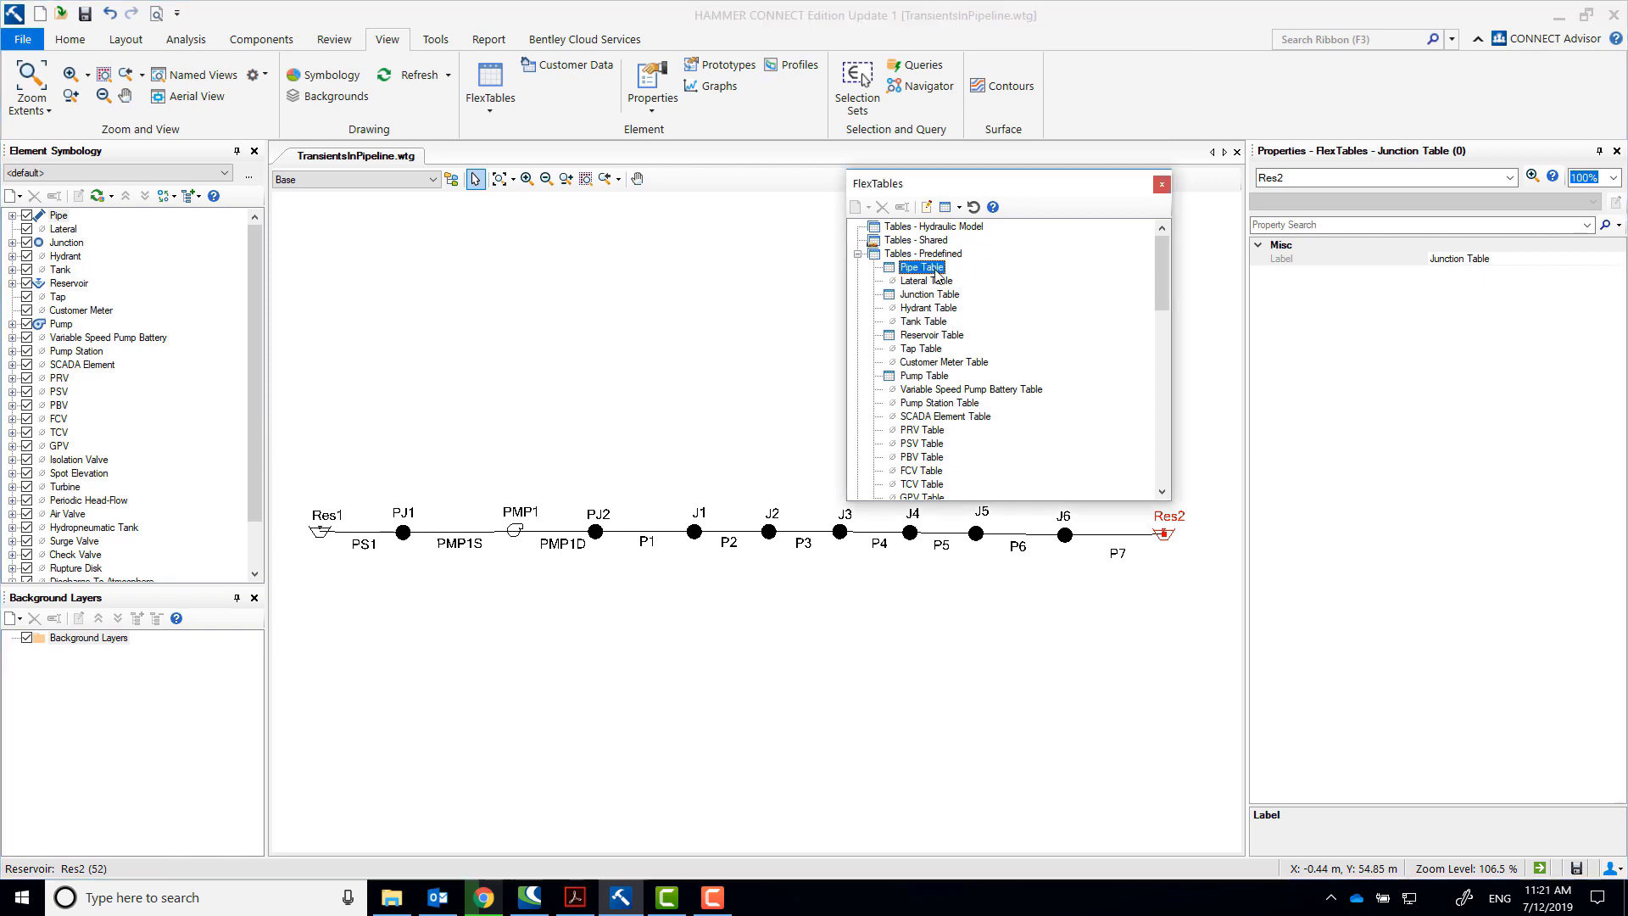
{"action": "left_click_drag", "start_coordinate": [710, 19], "coordinate": [856, 169]}
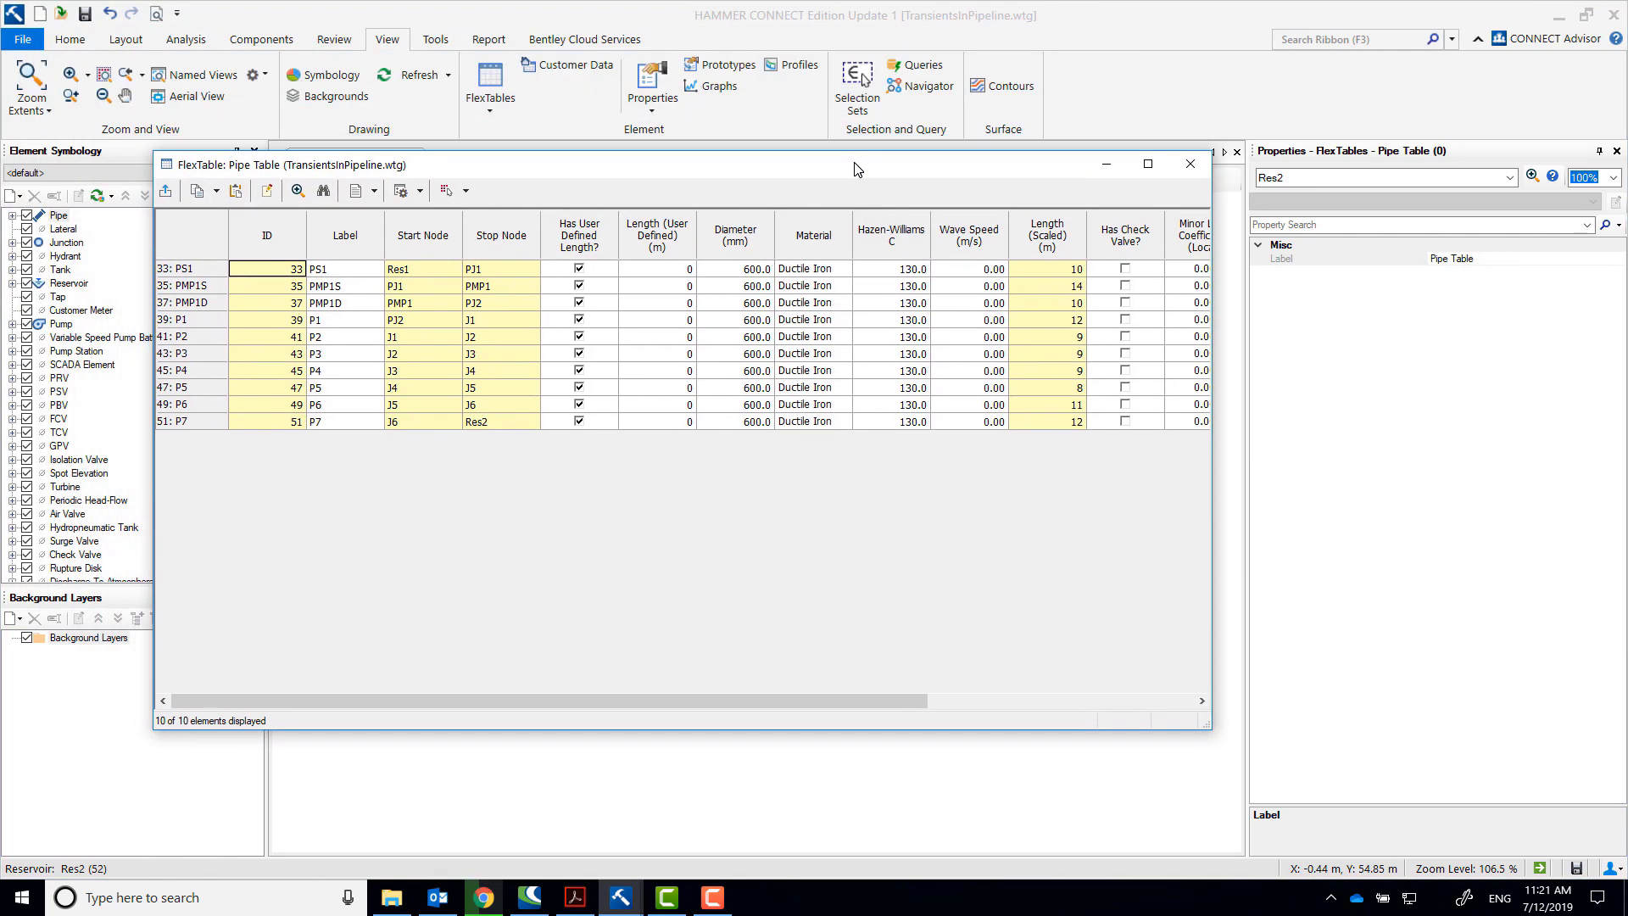
{"action": "left_click", "coordinate": [680, 272]}
{"action": "type", "text": "50"}
{"action": "key", "text": "Return"}
{"action": "type", "text": "40"}
{"action": "key", "text": "Return"}
{"action": "type", "text": "20"}
{"action": "key", "text": "Return"}
{"action": "type", "text": "20"}
{"action": "key", "text": "Return"}
Set the user-defined lengths of pipes P2 to P7 to 380, 300, 250, 400, 250 and 175 m and close the pipe table
{"action": "type", "text": "380"}
{"action": "key", "text": "Return"}
{"action": "type", "text": "300"}
{"action": "key", "text": "Return"}
{"action": "type", "text": "250"}
{"action": "key", "text": "Return"}
{"action": "type", "text": "400 250"}
{"action": "key", "text": "Return"}
{"action": "type", "text": "175"}
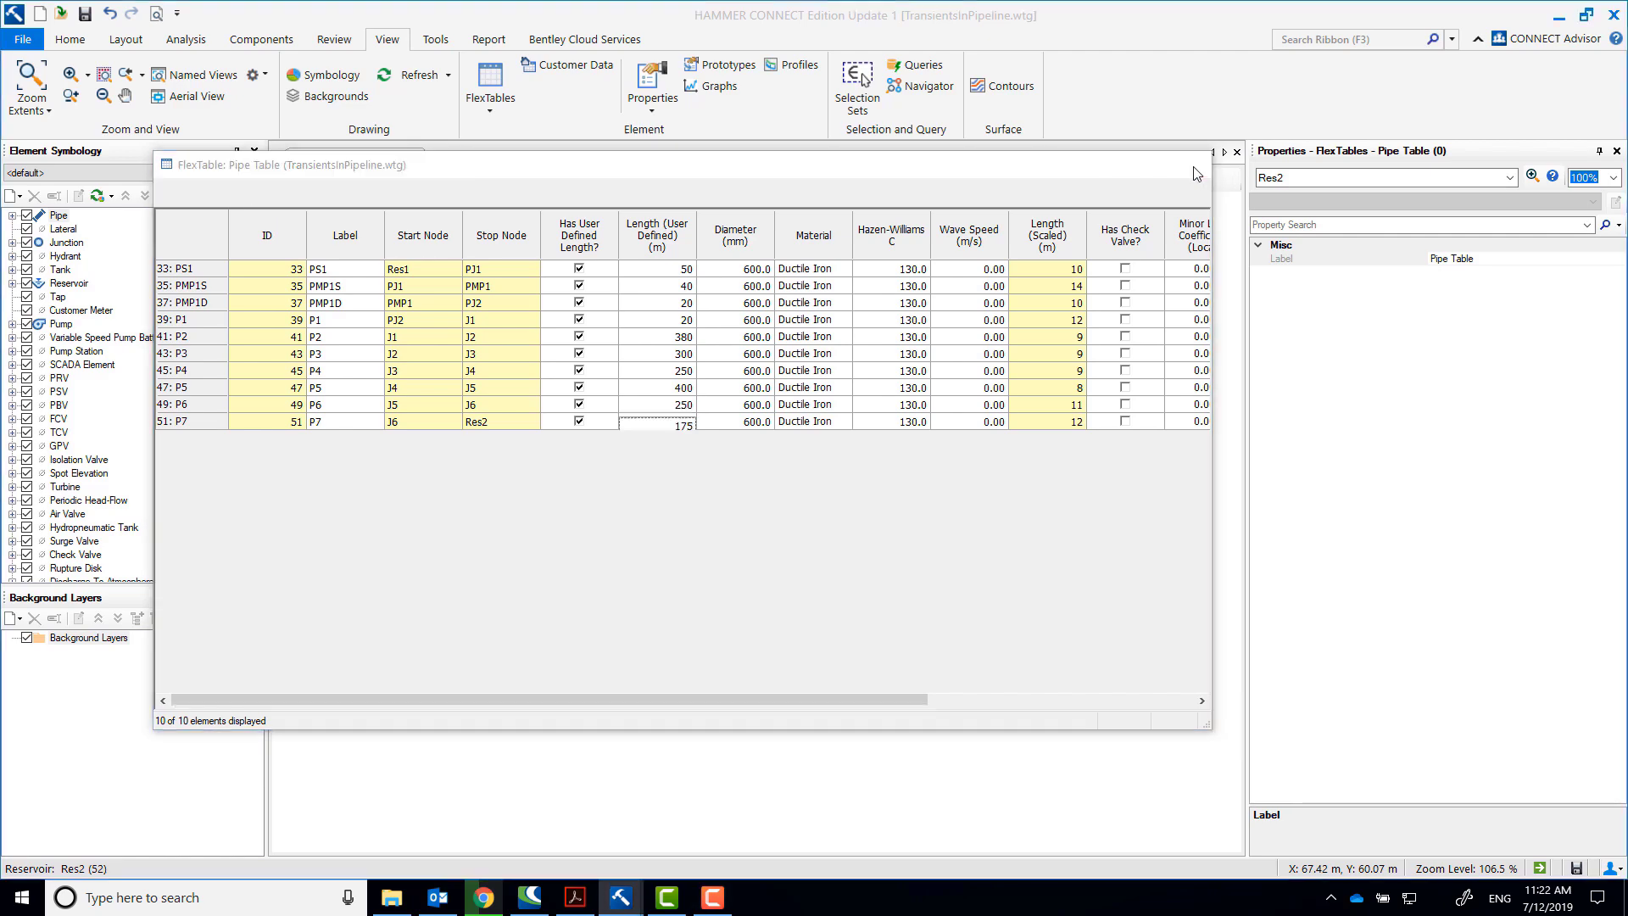
{"action": "left_click", "coordinate": [1194, 168]}
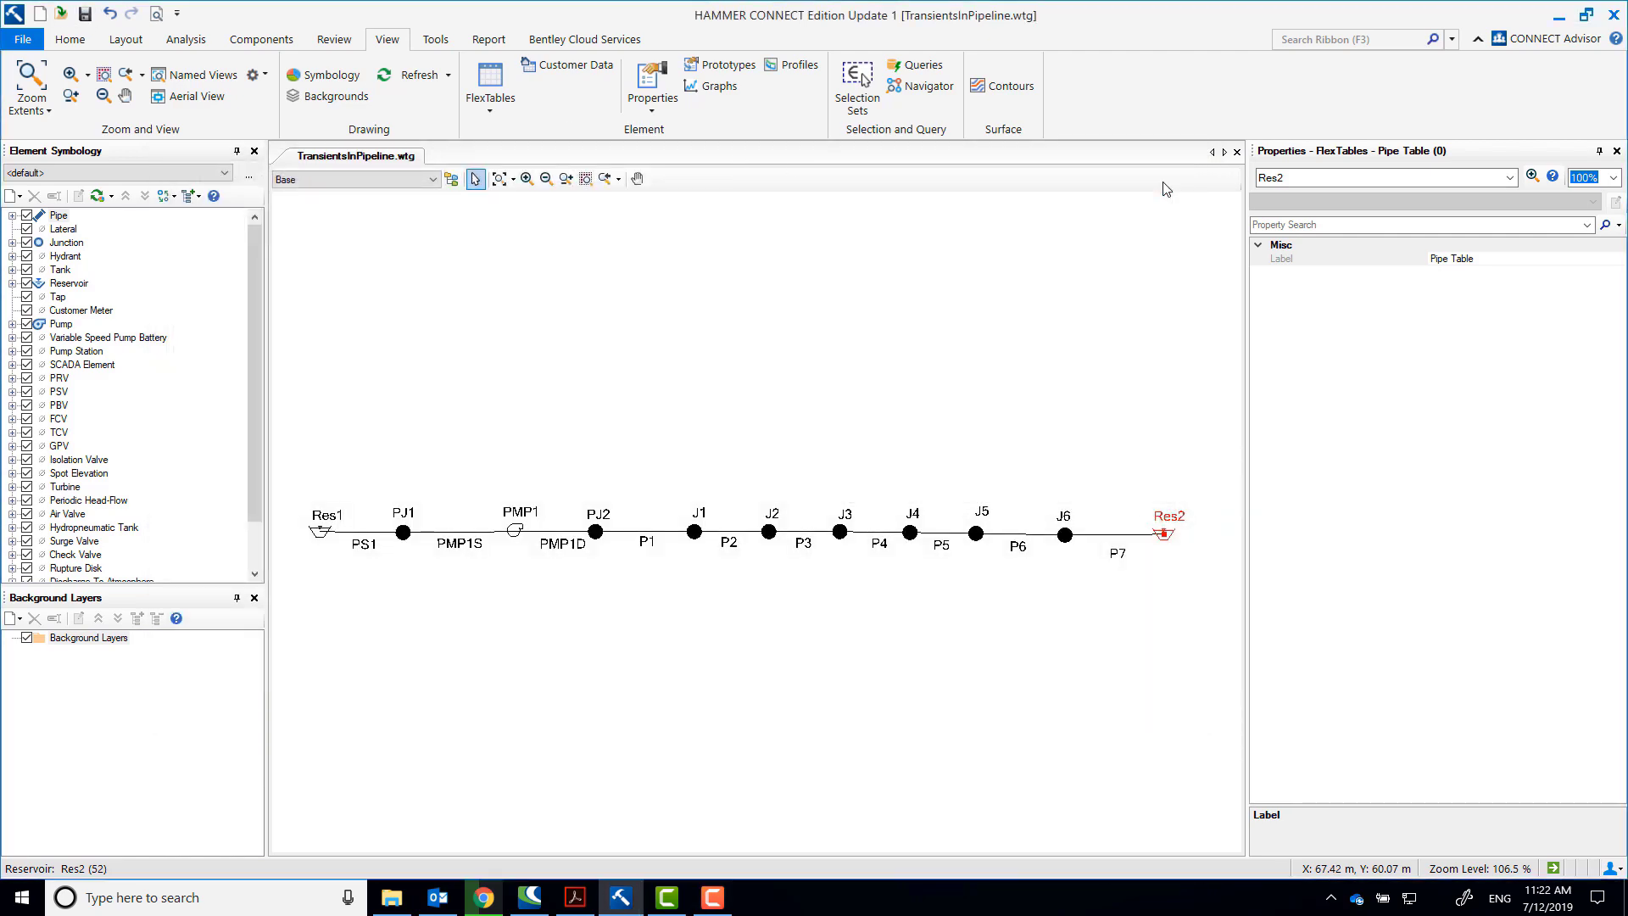
Start the Wave Speed Calculator and pick Water at 4C(39F) from the liquid library as the bulk modulus source
{"action": "left_click", "coordinate": [185, 39]}
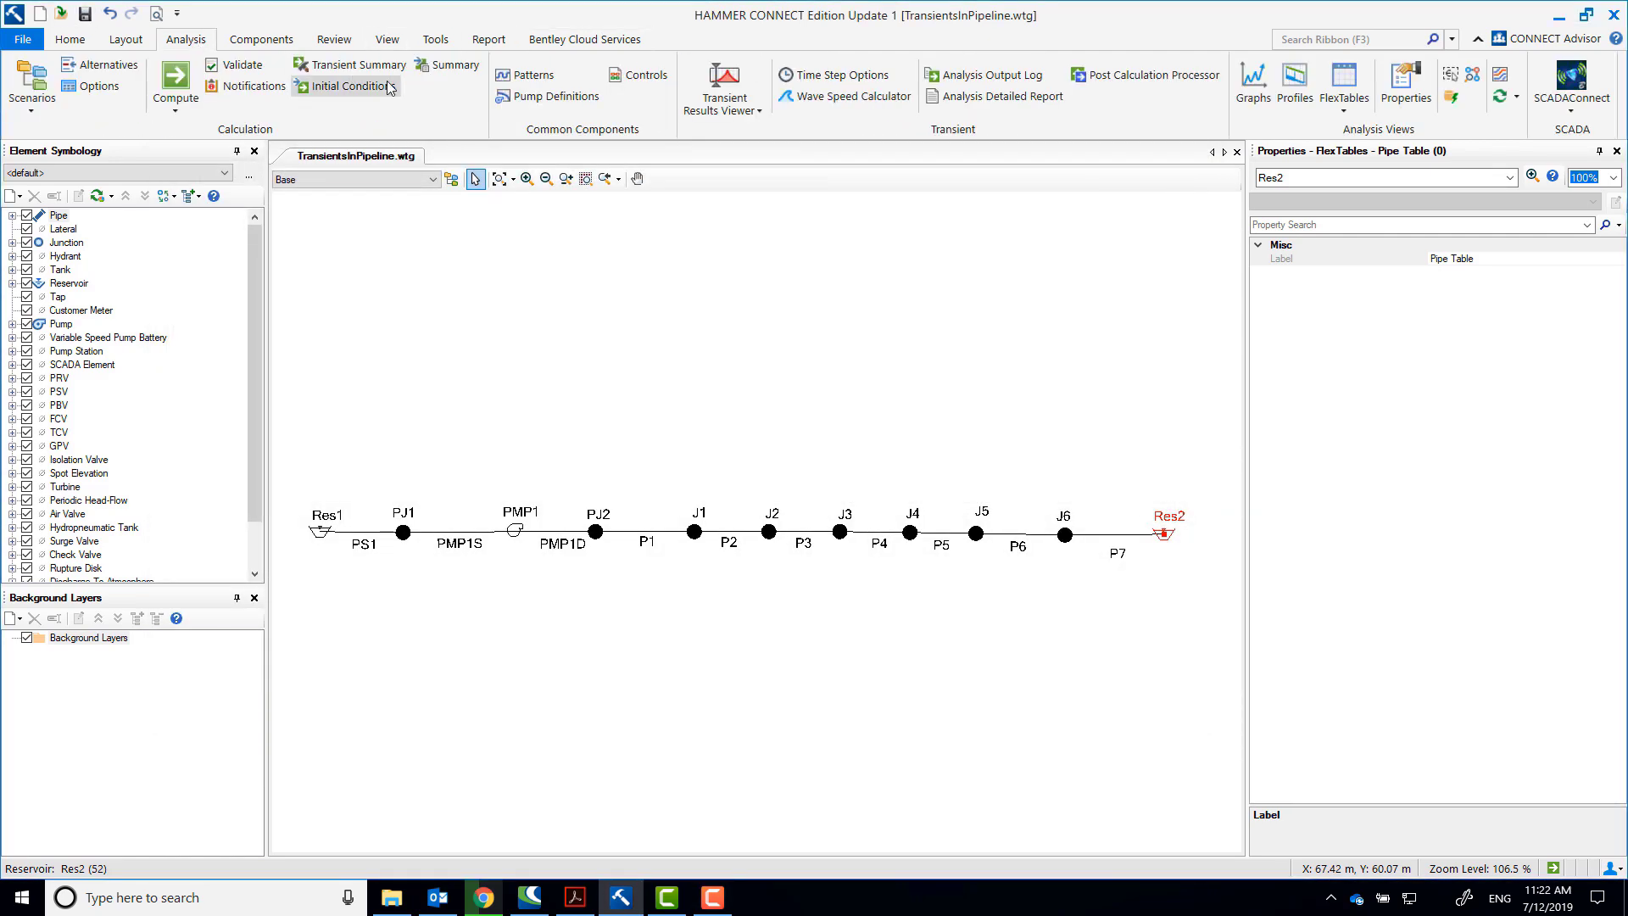
{"action": "left_click", "coordinate": [828, 102]}
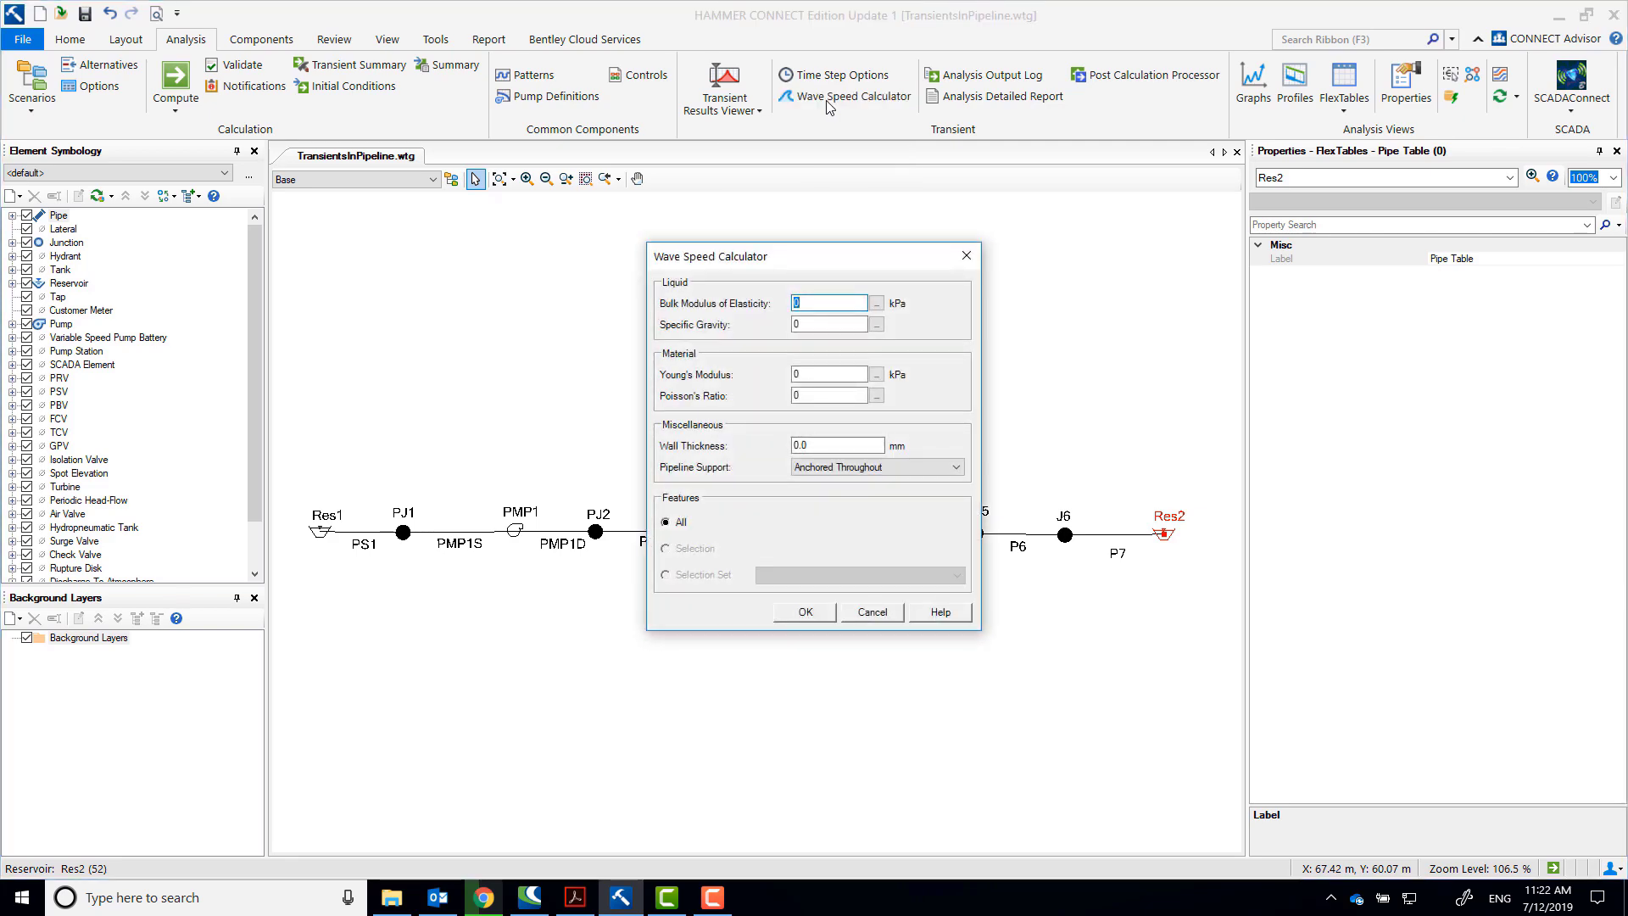
{"action": "left_click", "coordinate": [878, 307]}
{"action": "left_click", "coordinate": [23, 63]}
{"action": "left_click", "coordinate": [39, 77]}
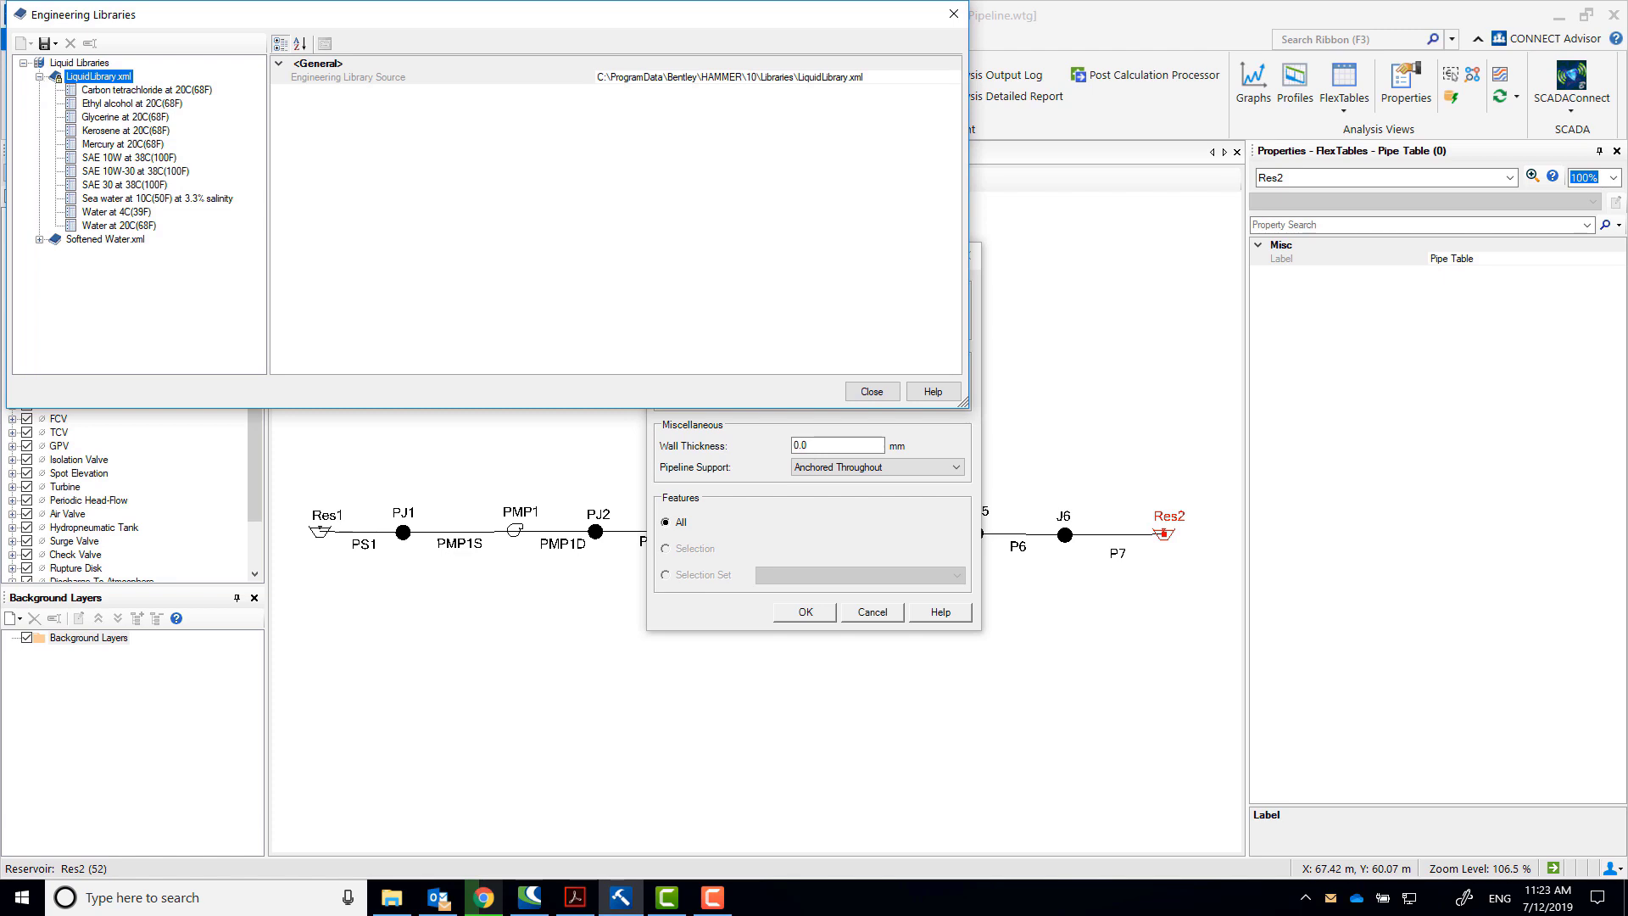
{"action": "left_click", "coordinate": [131, 213]}
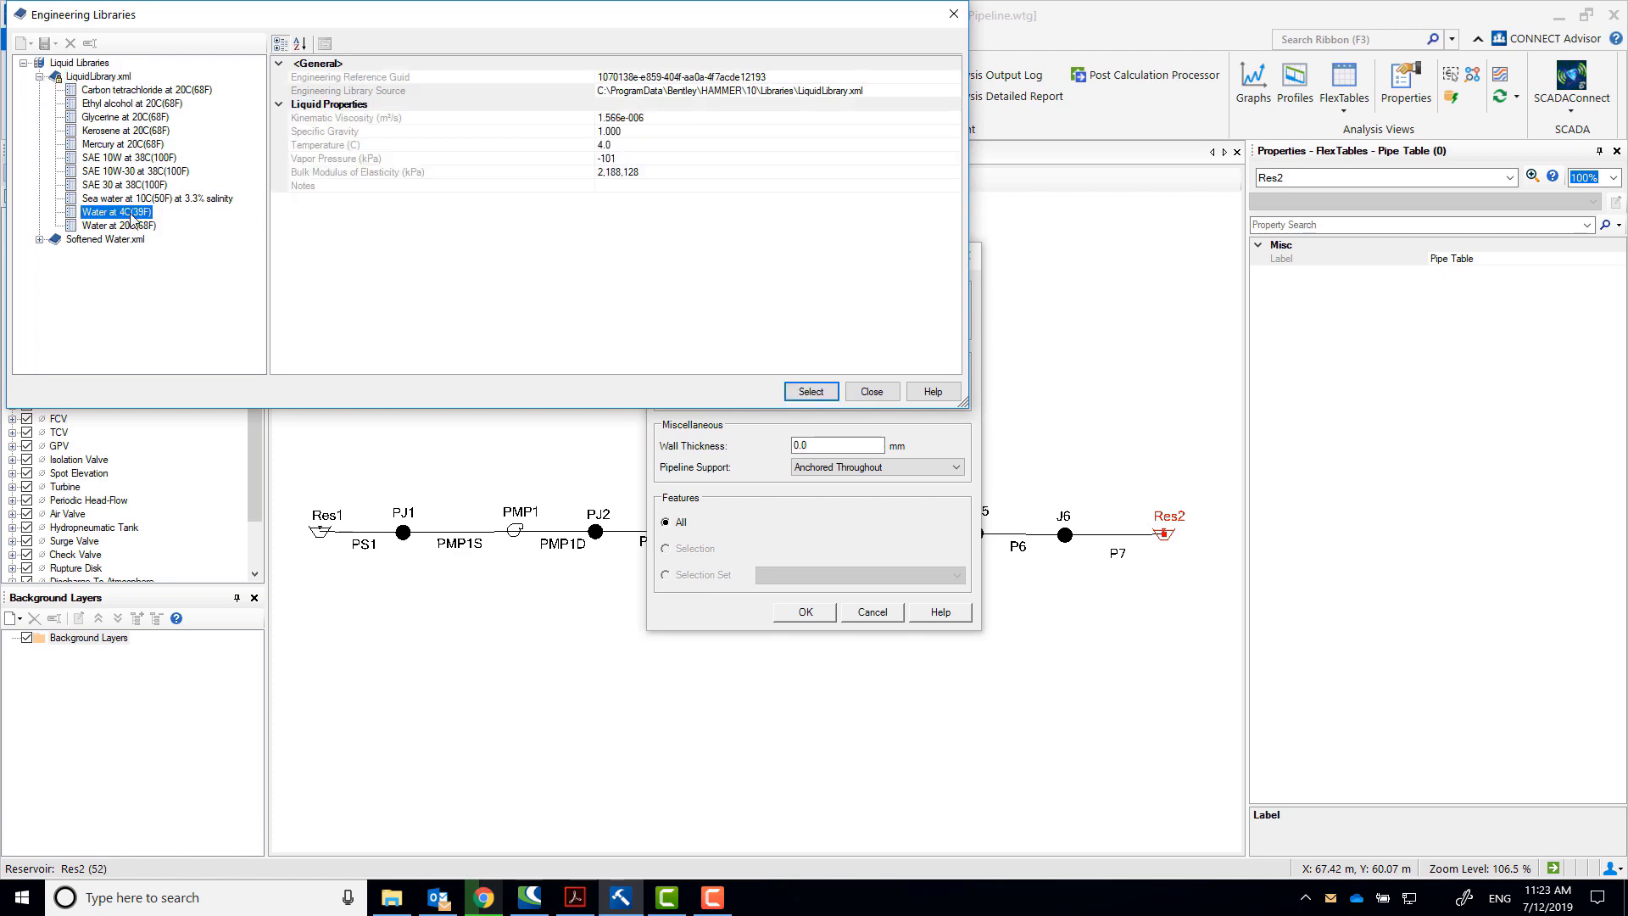
Display the liquid's pressure values in bars with a precision of 2 decimals and apply the liquid to the calculator
{"action": "left_click", "coordinate": [377, 161]}
{"action": "right_click", "coordinate": [378, 161]}
{"action": "left_click", "coordinate": [433, 168]}
{"action": "left_click", "coordinate": [458, 202]}
{"action": "left_click", "coordinate": [423, 229]}
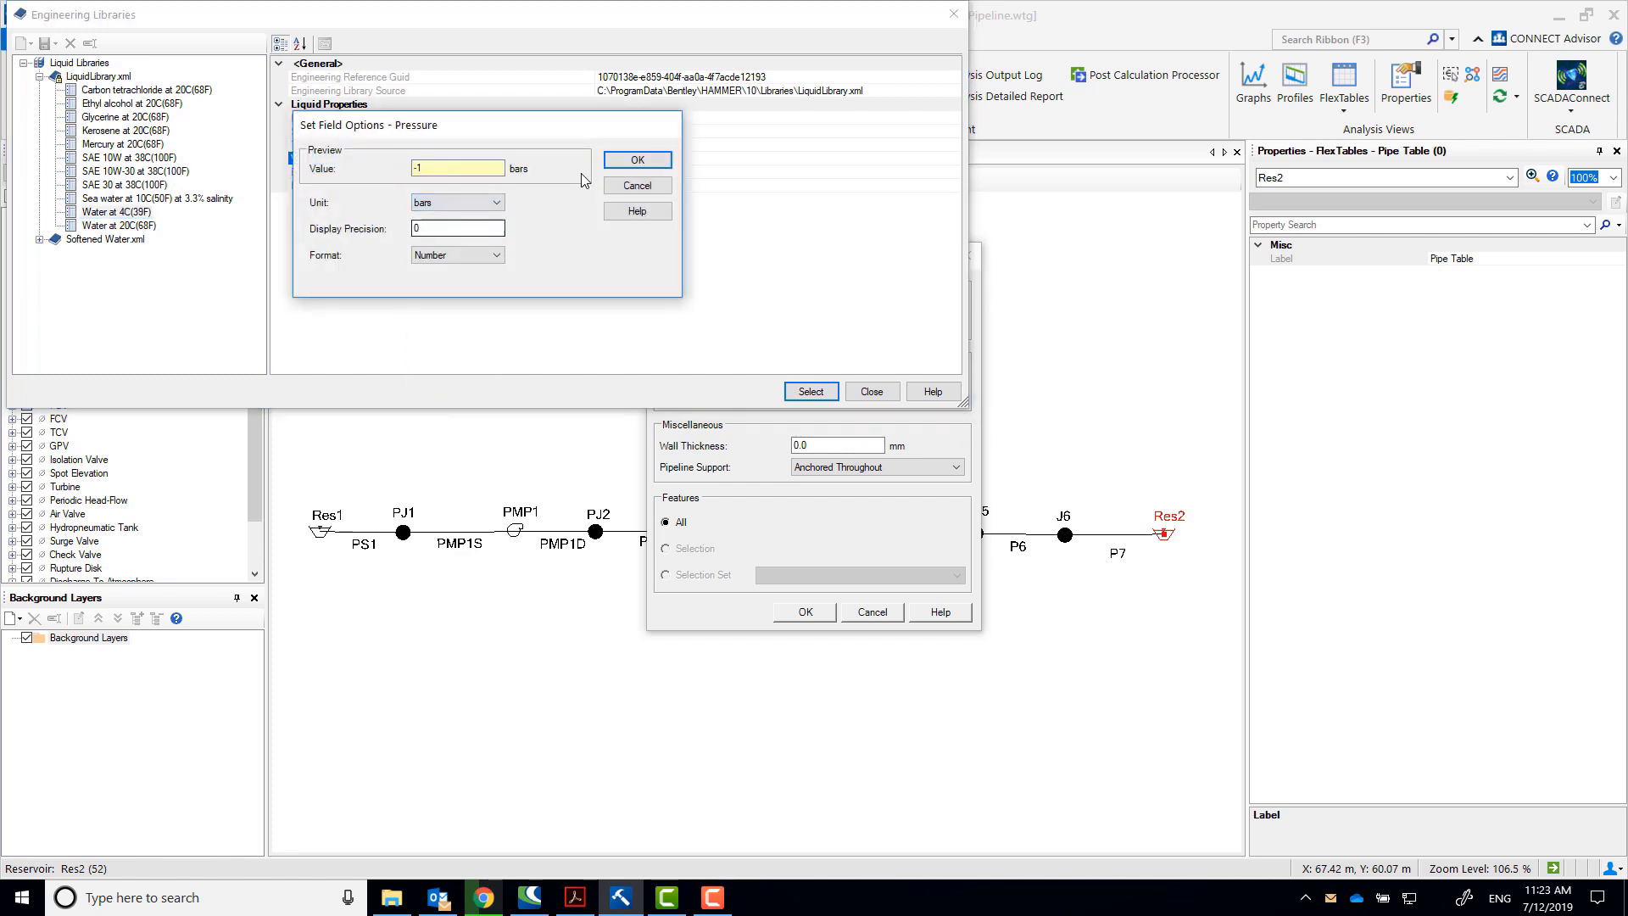
{"action": "left_click", "coordinate": [638, 158]}
{"action": "right_click", "coordinate": [381, 159]}
{"action": "left_click", "coordinate": [428, 167]}
{"action": "double_click", "coordinate": [453, 227]}
{"action": "type", "text": "2"}
{"action": "key", "text": "Return"}
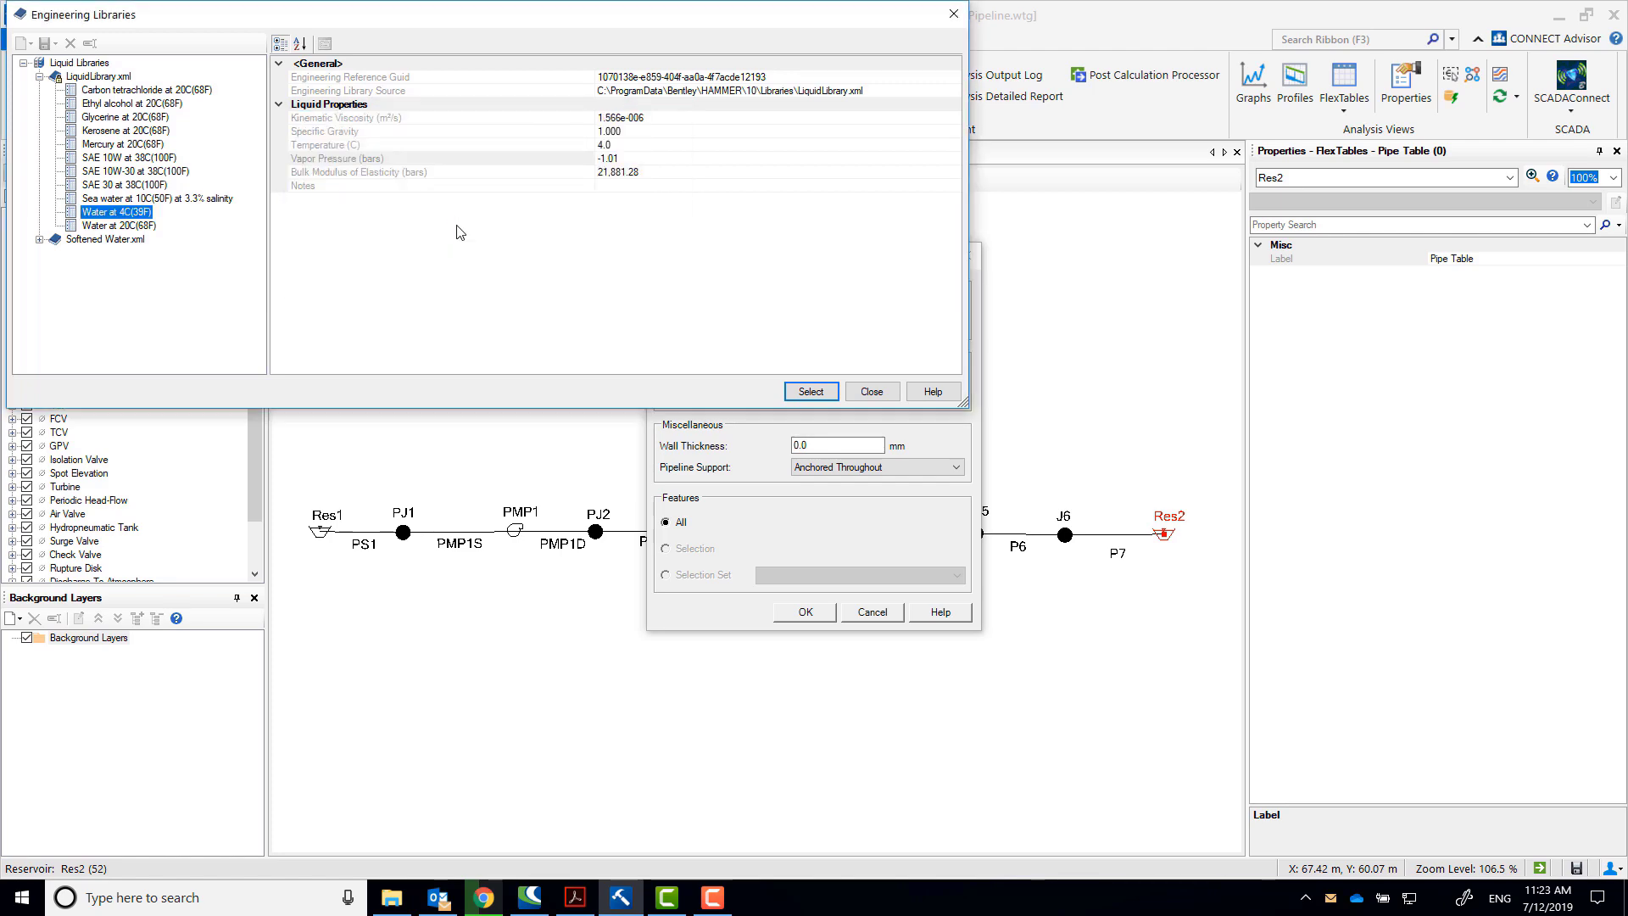
{"action": "left_click", "coordinate": [790, 393]}
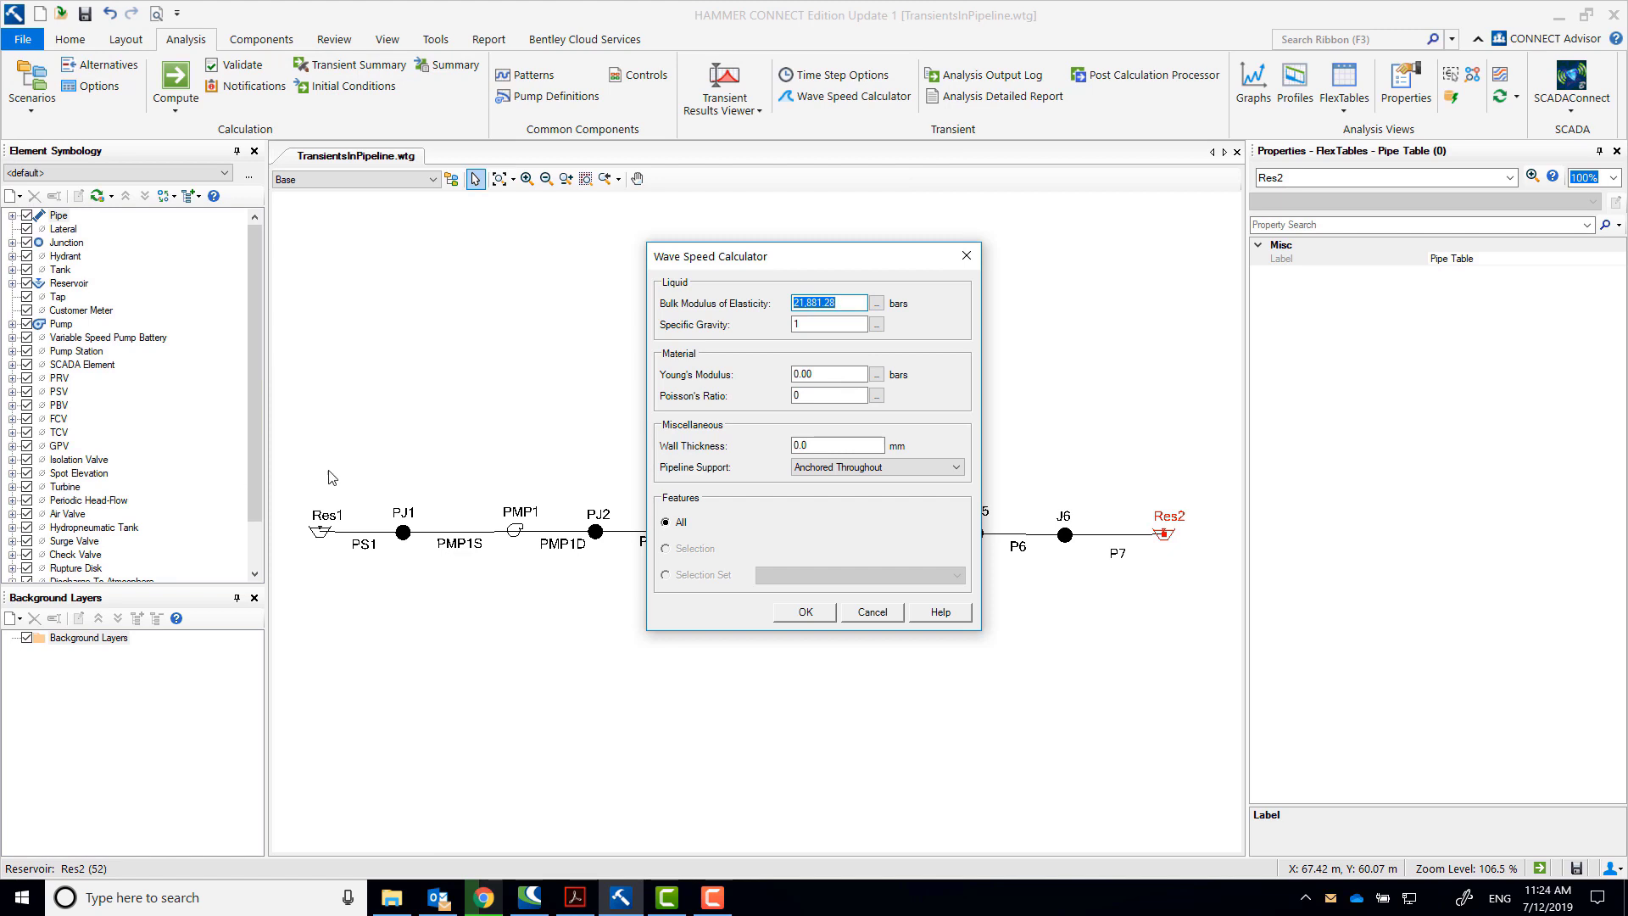
Load Young's modulus and Poisson's ratio for Ductile Iron from the material library
{"action": "left_click", "coordinate": [877, 374]}
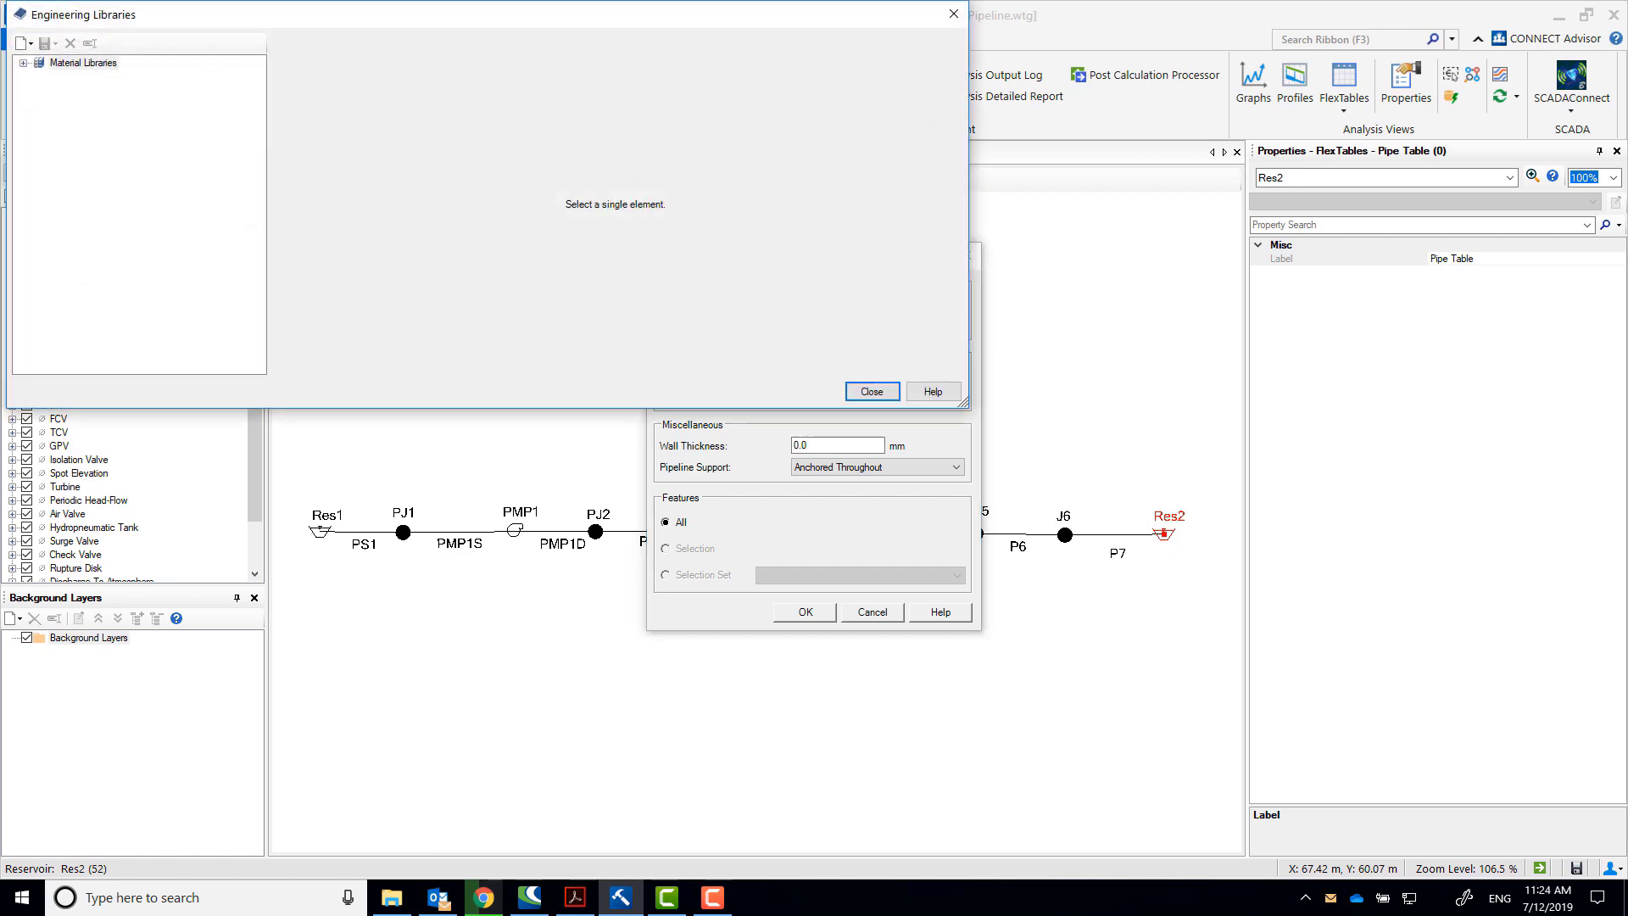
{"action": "left_click", "coordinate": [24, 63]}
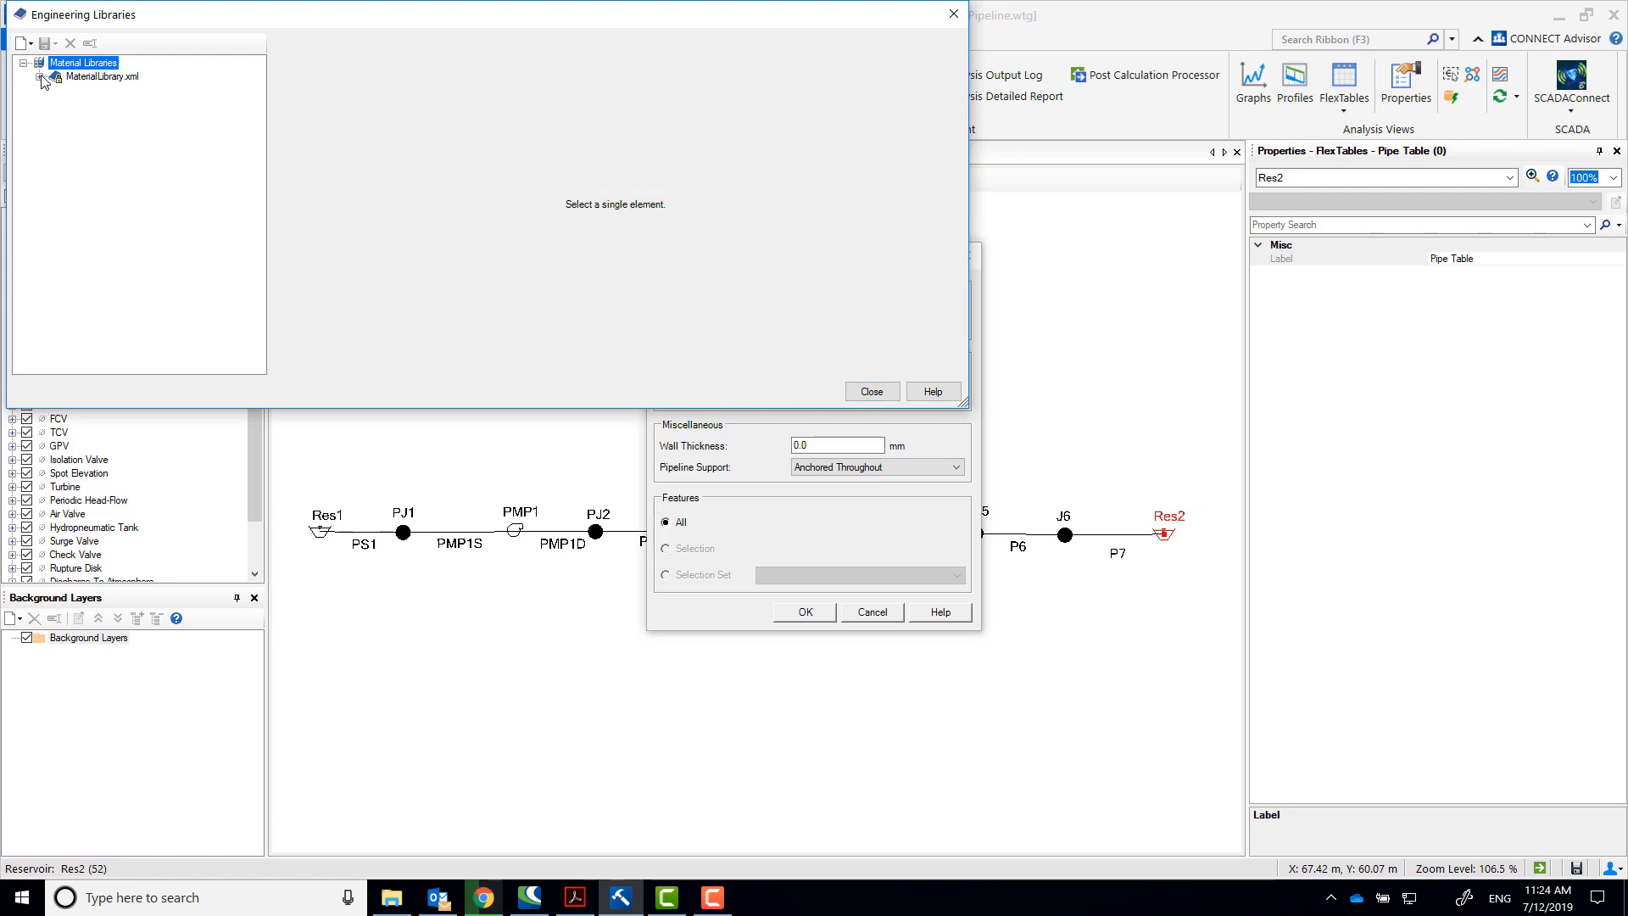
{"action": "left_click", "coordinate": [39, 77]}
{"action": "left_click", "coordinate": [125, 210]}
{"action": "key", "text": "d"}
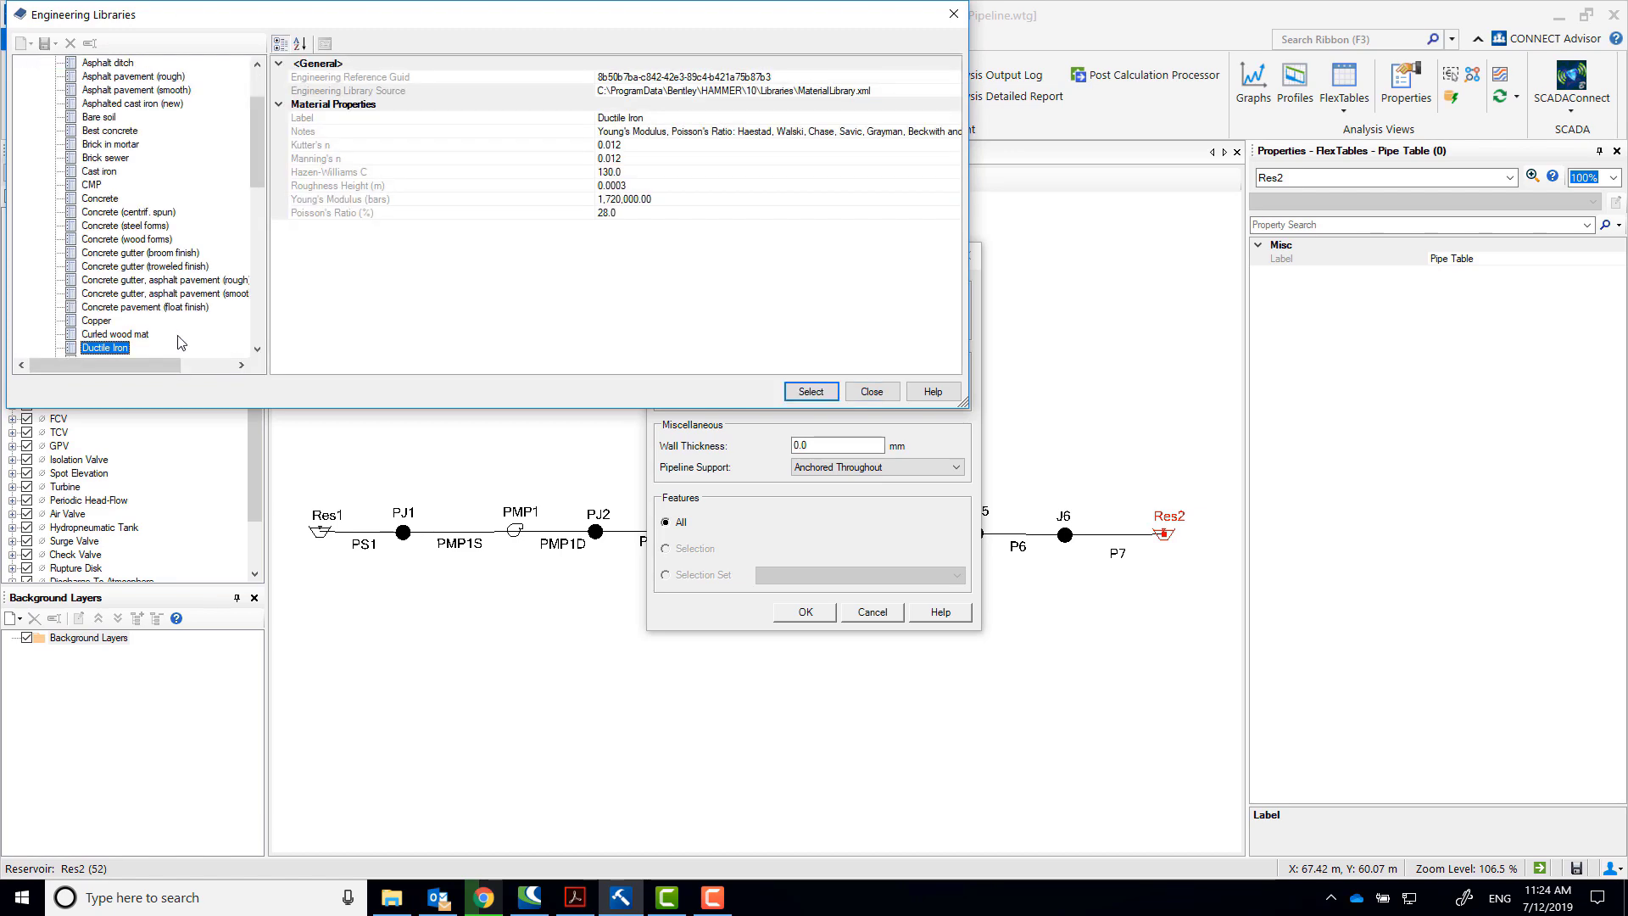
{"action": "left_click", "coordinate": [811, 391]}
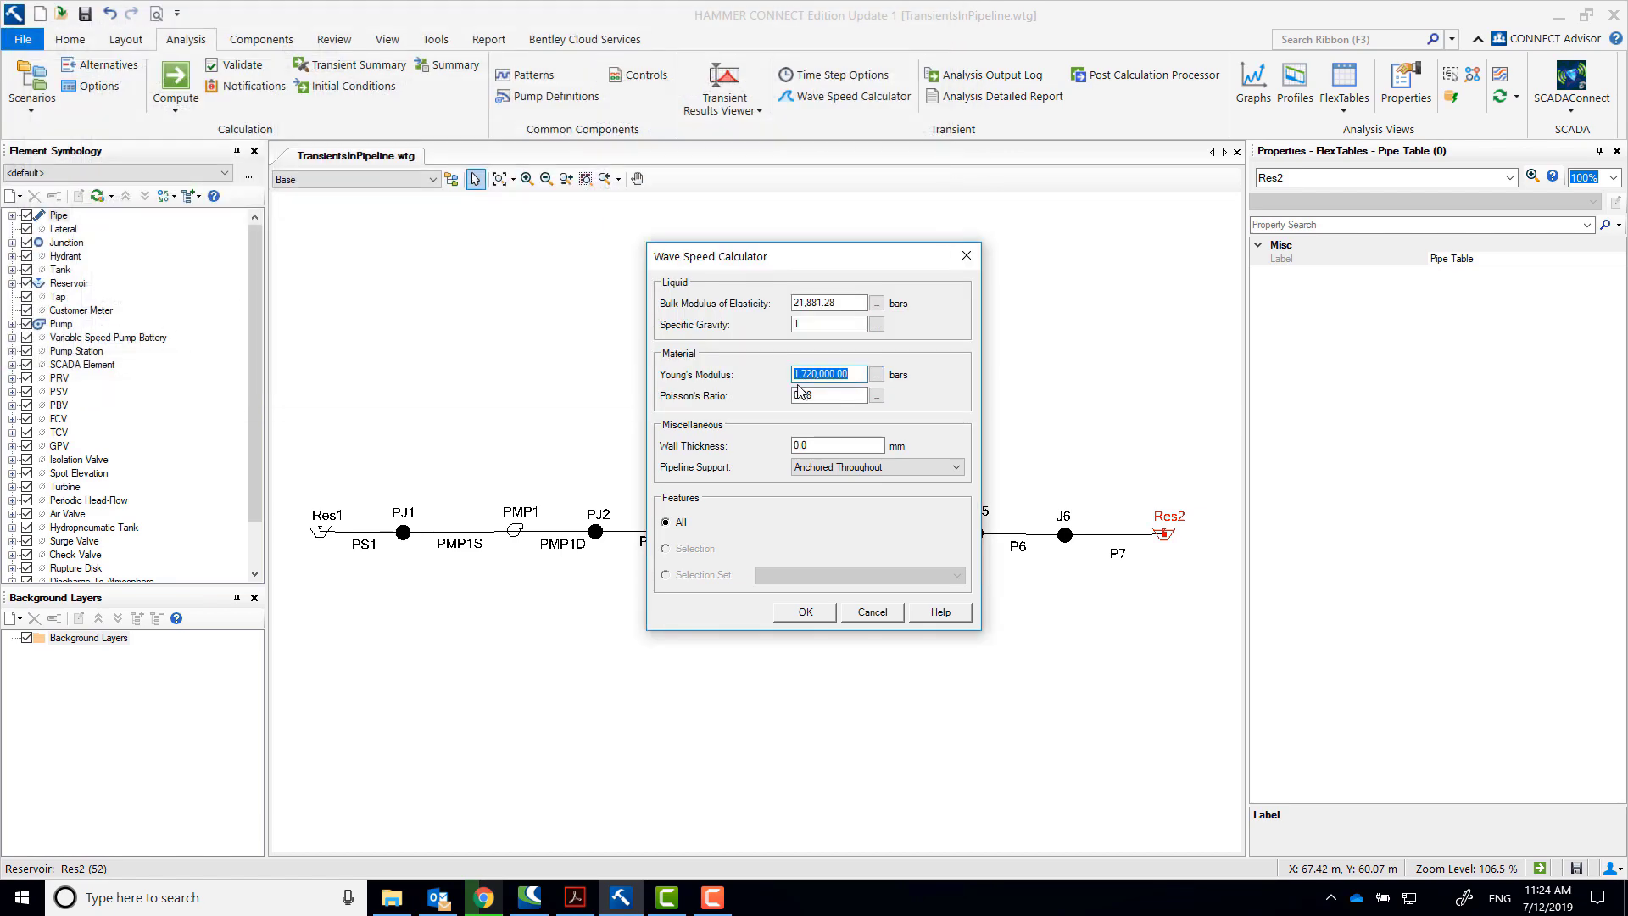
Set the wall thickness to 17.8 mm and calculate the wave speed for all pipes
{"action": "key", "text": "Tab"}
{"action": "key", "text": "Tab"}
{"action": "type", "text": "17"}
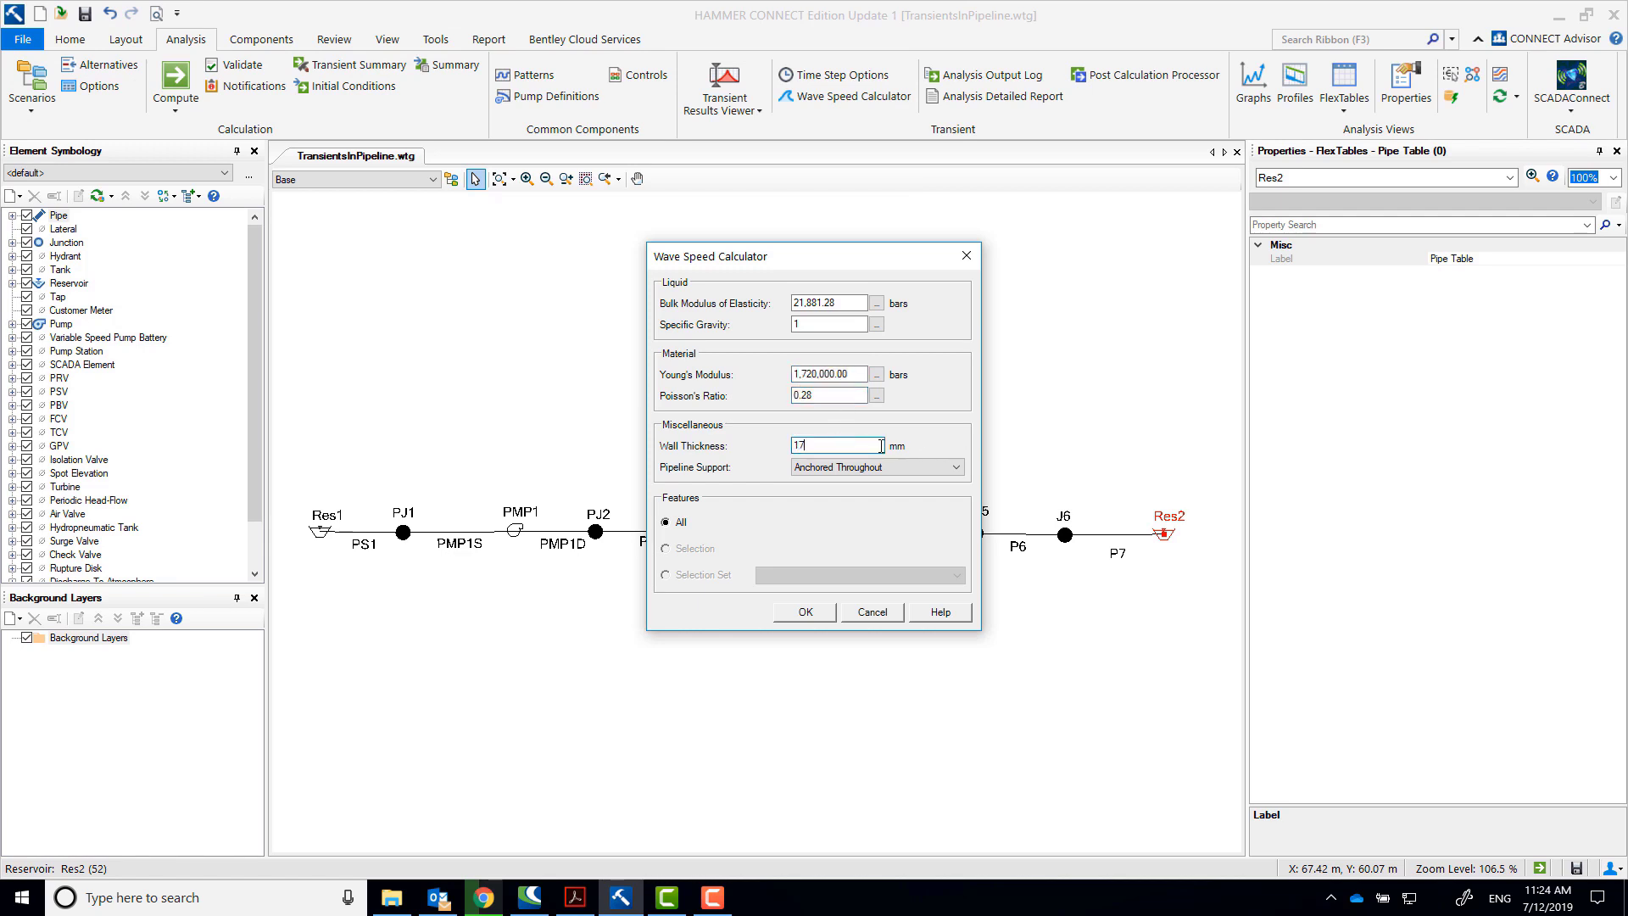
{"action": "type", "text": ".8"}
{"action": "left_click", "coordinate": [575, 897]}
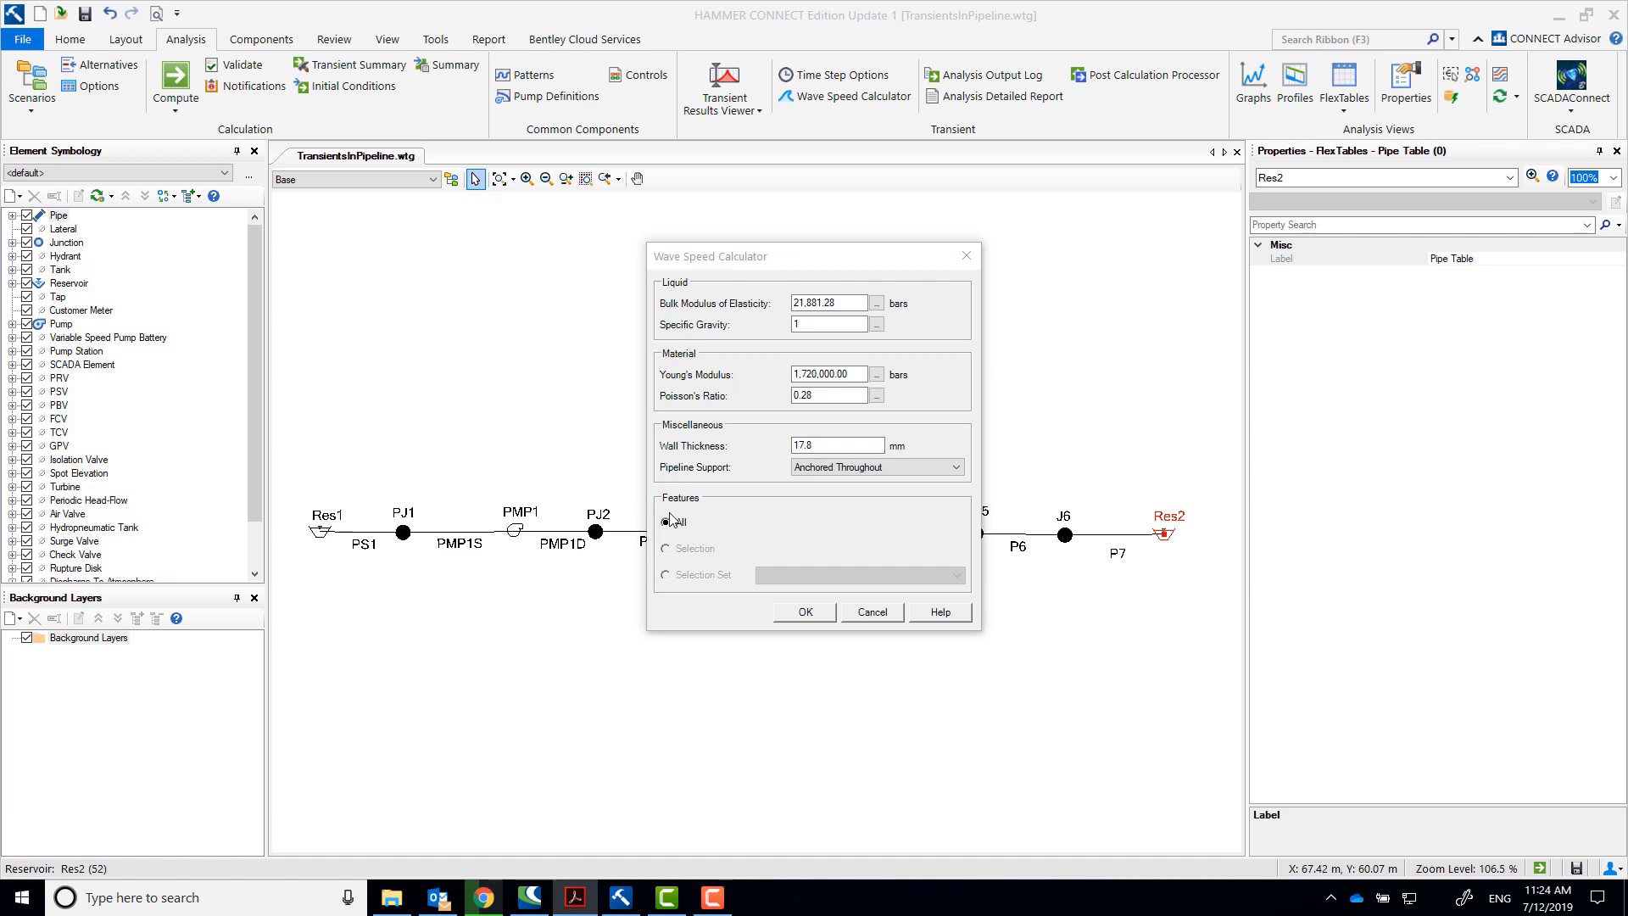
{"action": "left_click", "coordinate": [815, 614]}
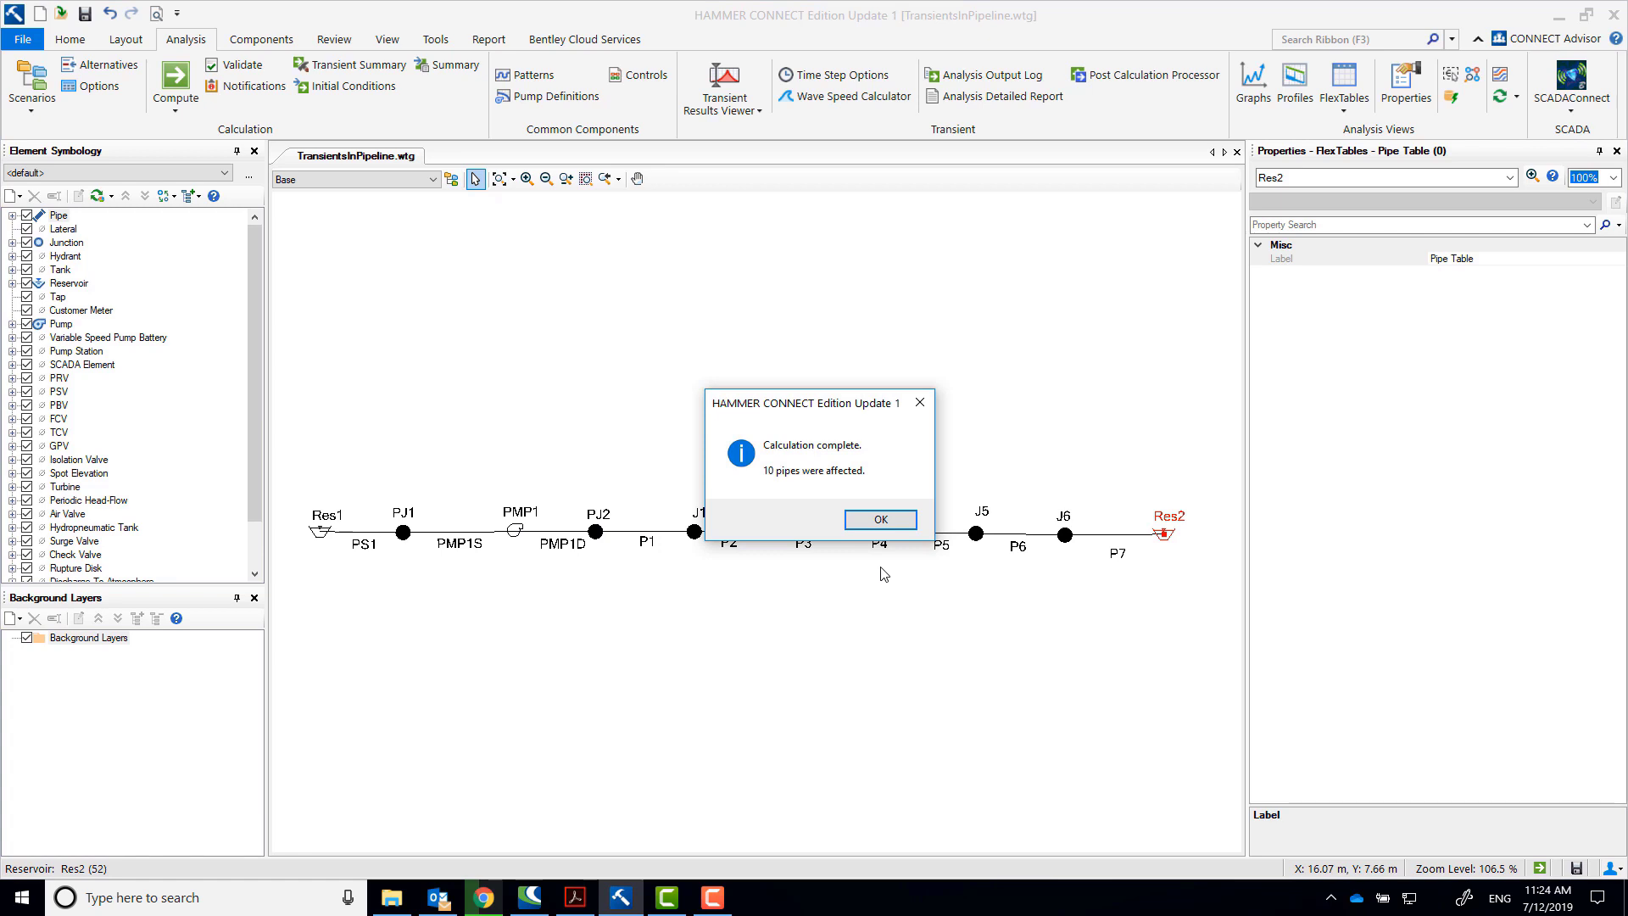
{"action": "left_click", "coordinate": [881, 519]}
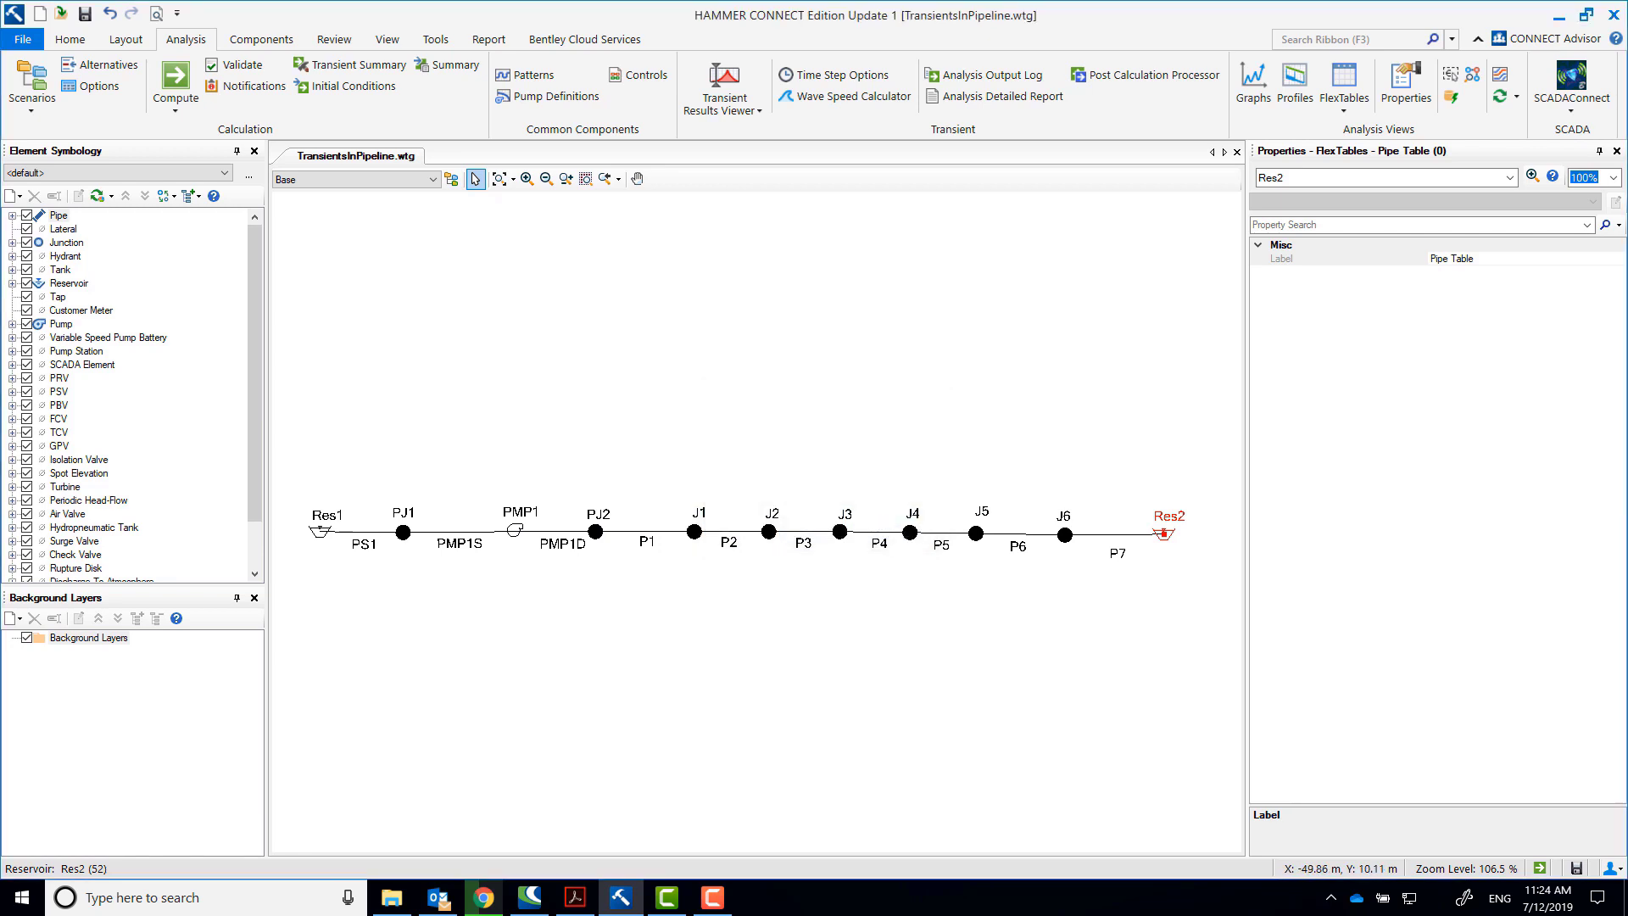
Check the wave speed of pipe PS1 in its properties and save the project
{"action": "left_click", "coordinate": [360, 531]}
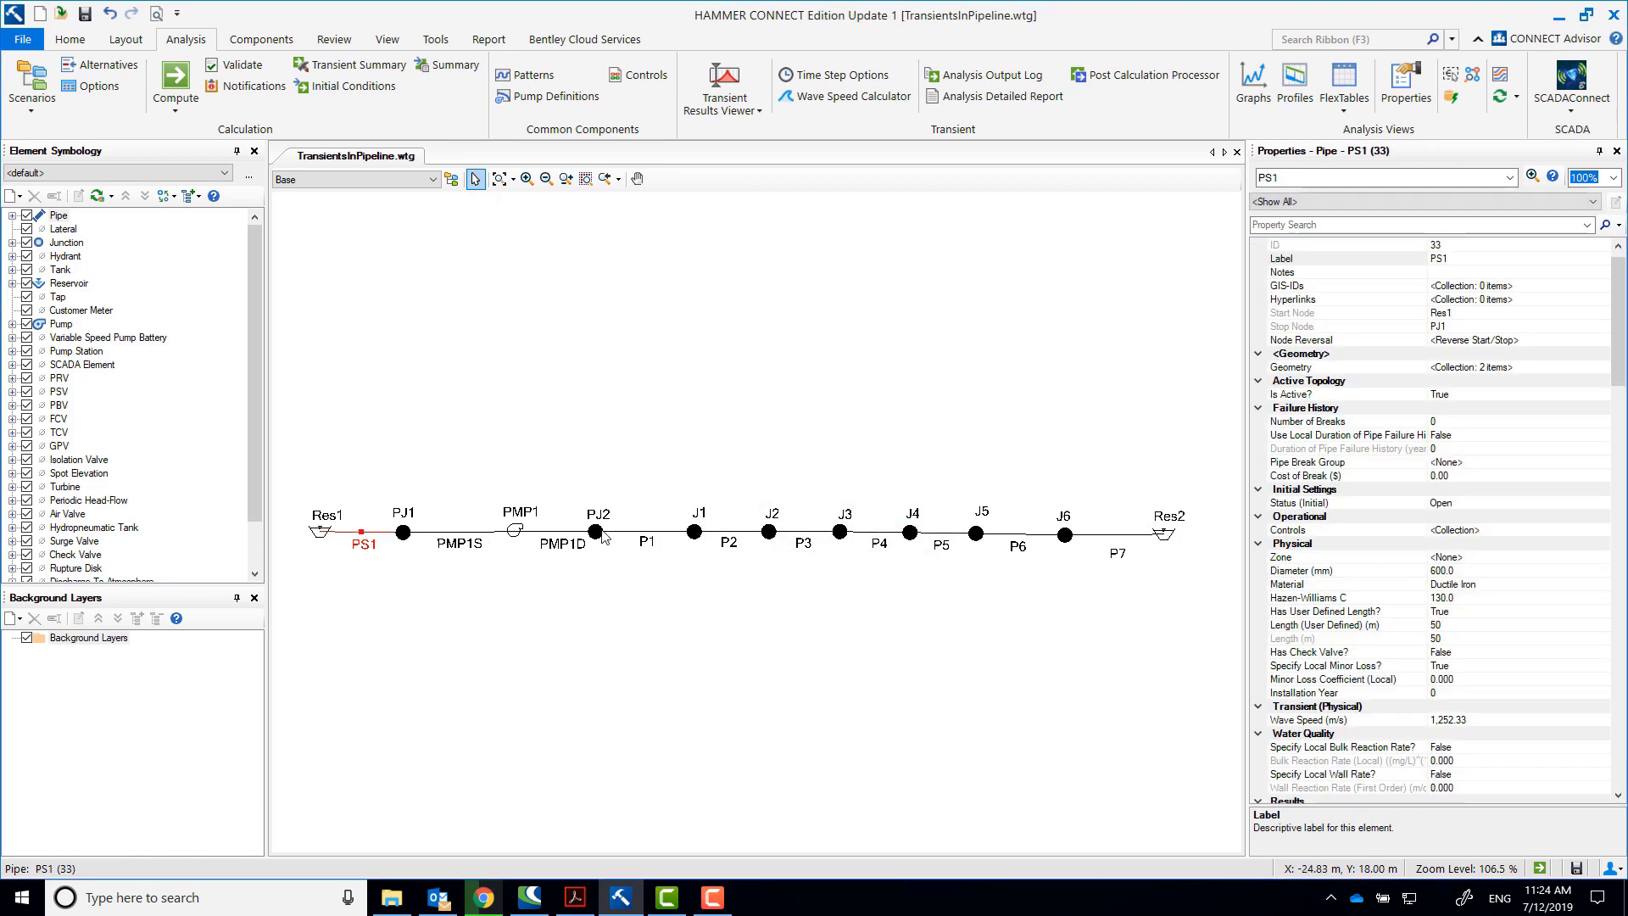
{"action": "left_click", "coordinate": [1499, 721]}
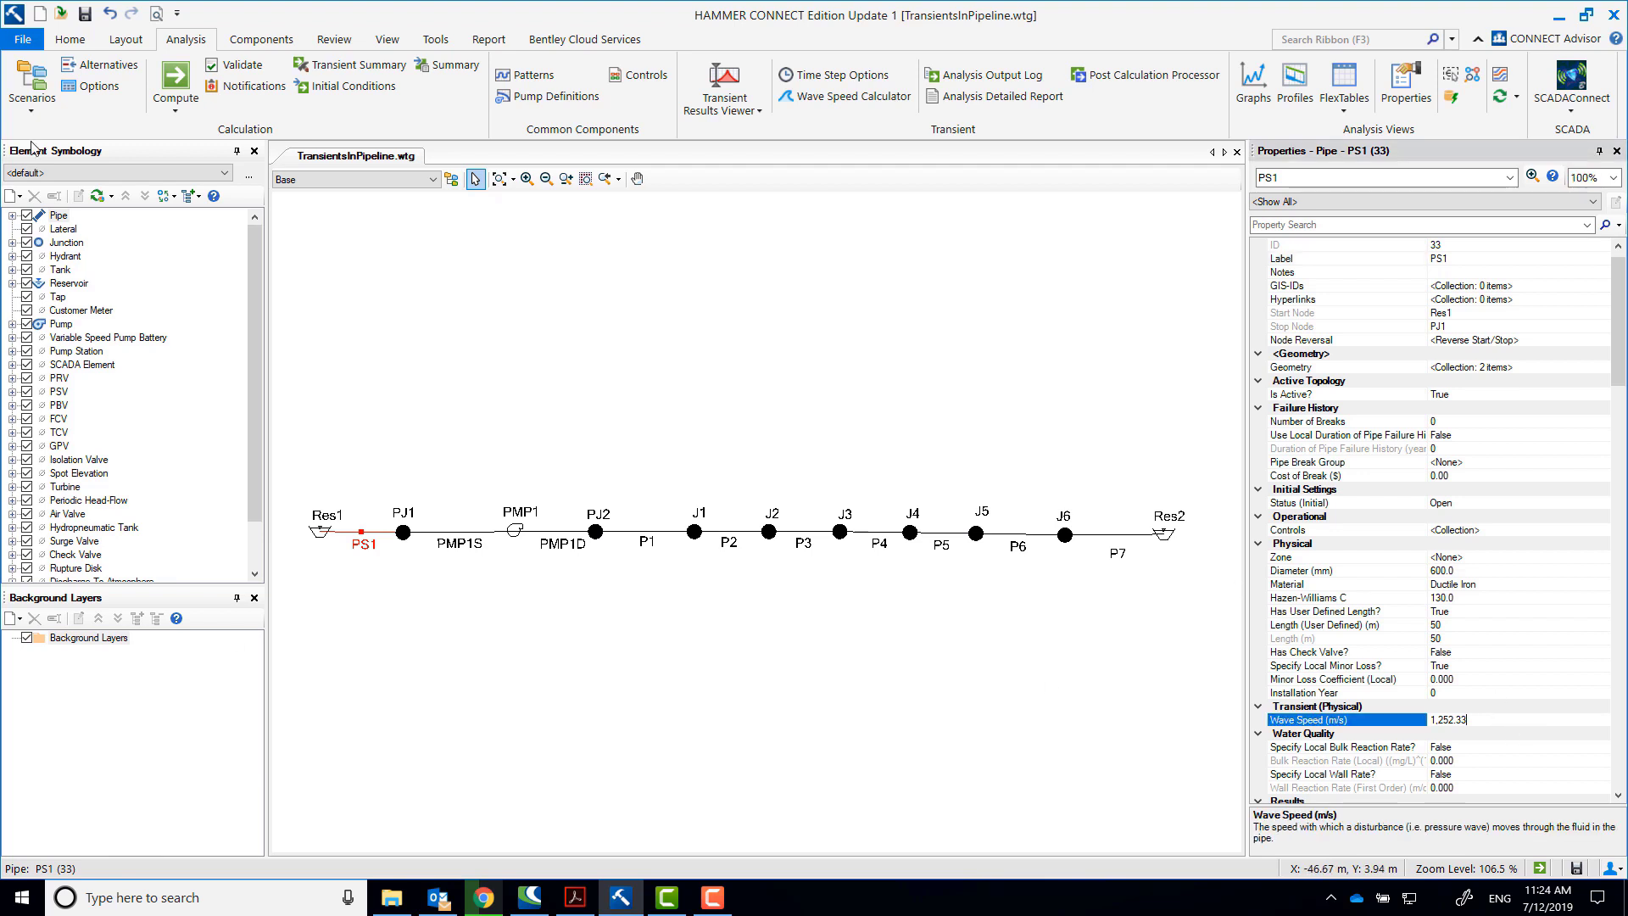
{"action": "left_click", "coordinate": [85, 12]}
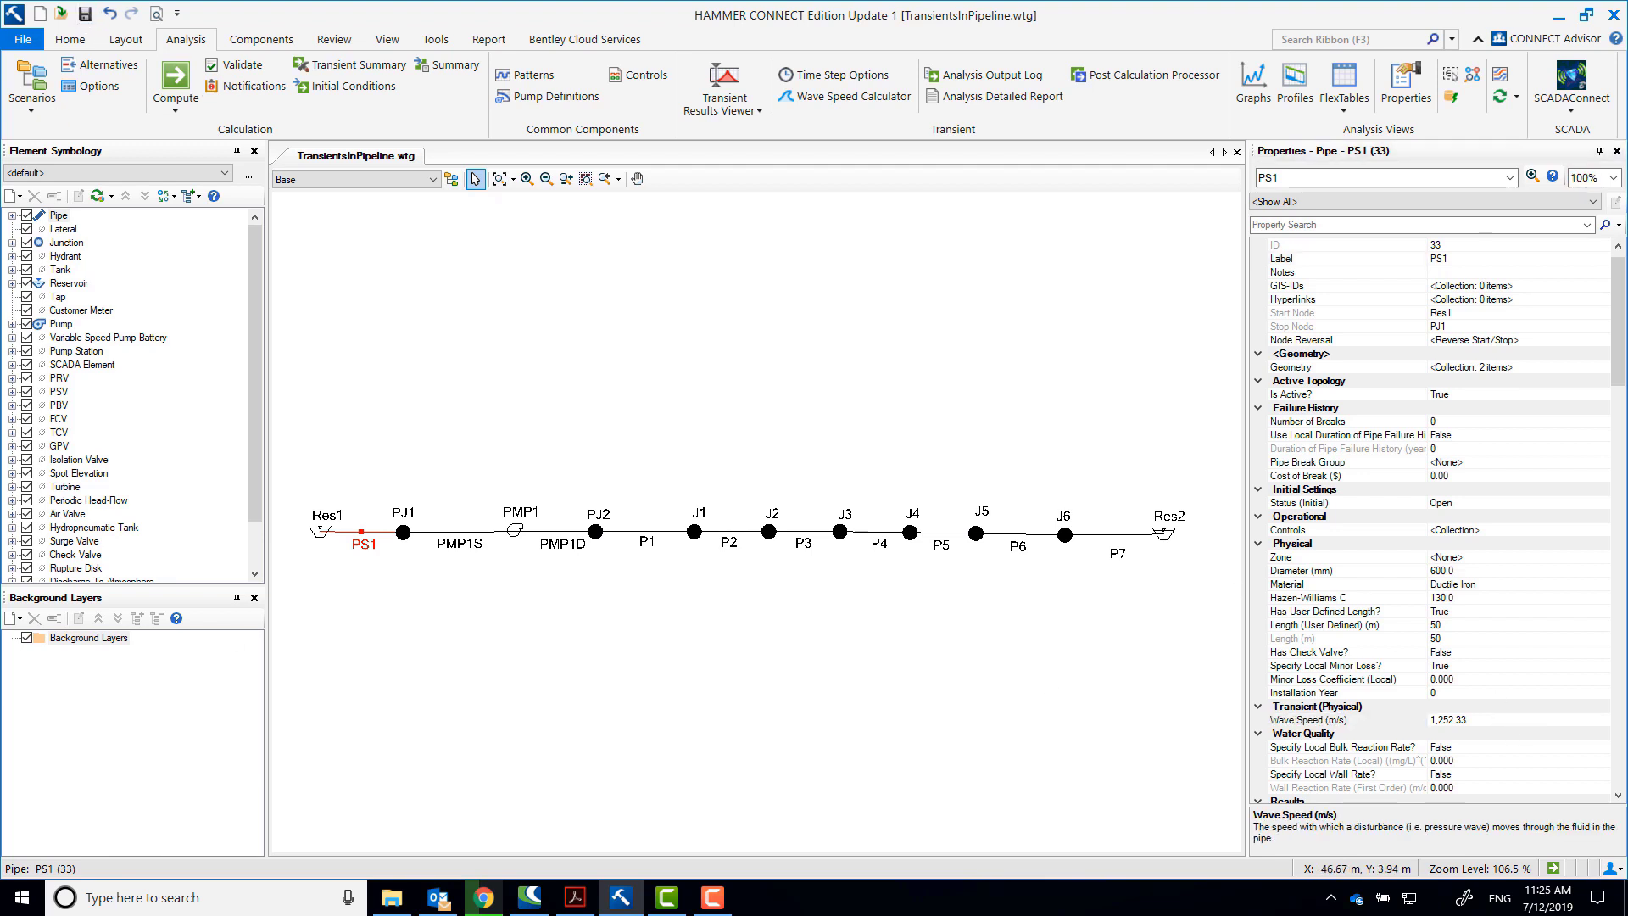
In the transient solver's base calculation options, set the run duration type to Time and the duration to 140 seconds
{"action": "left_click", "coordinate": [81, 93]}
{"action": "left_click_drag", "start_coordinate": [136, 17], "coordinate": [623, 236]}
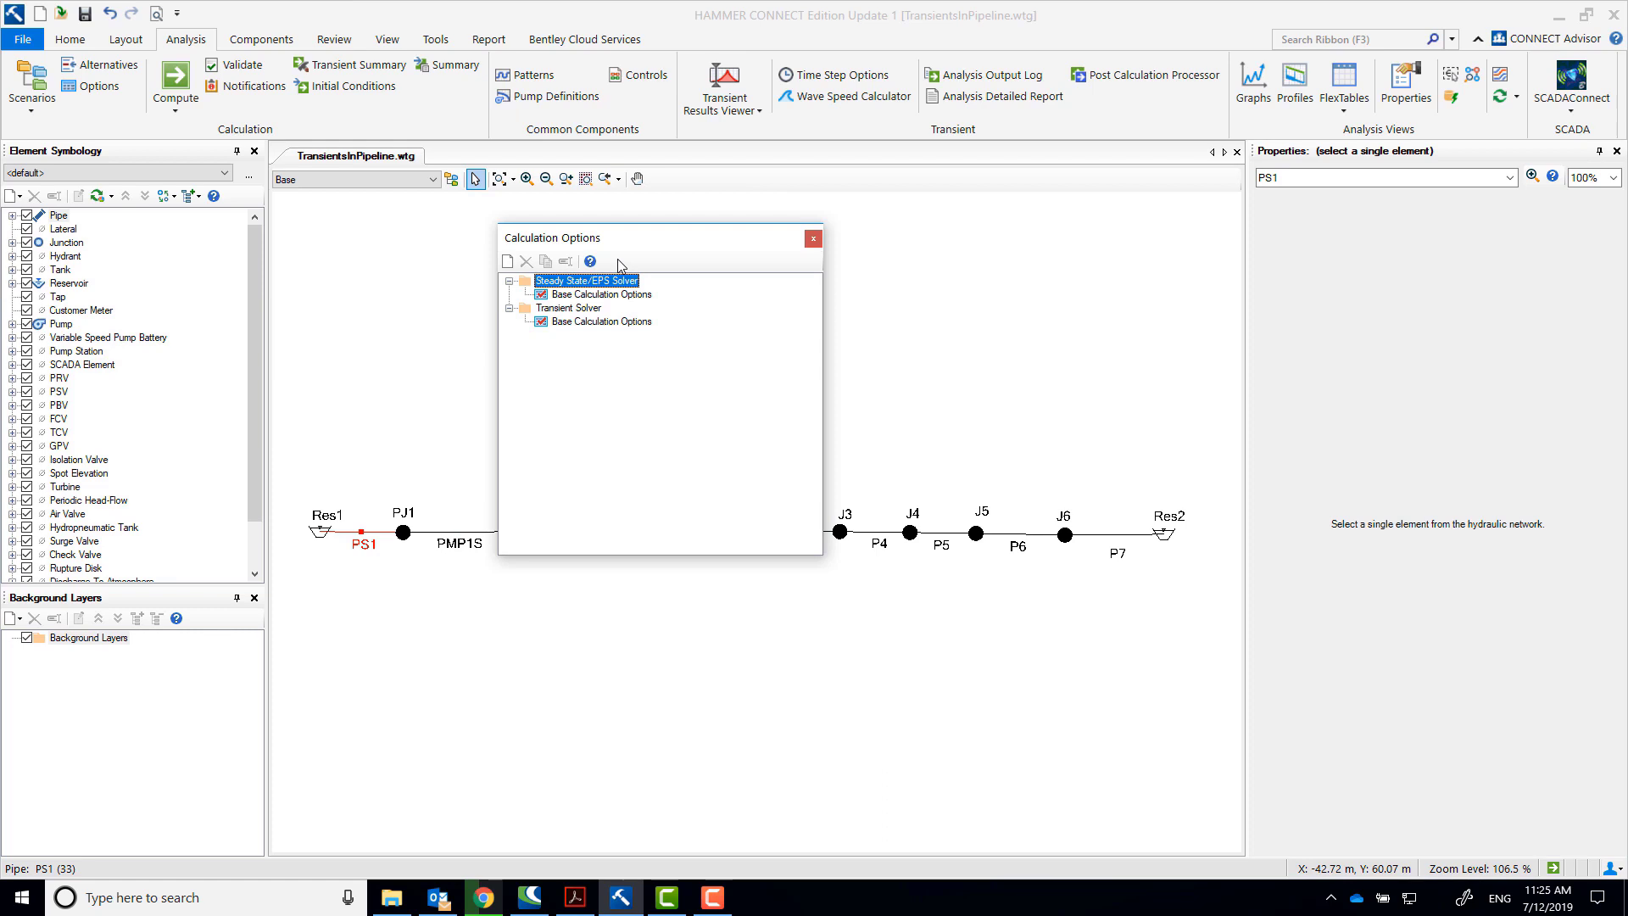
{"action": "double_click", "coordinate": [600, 322]}
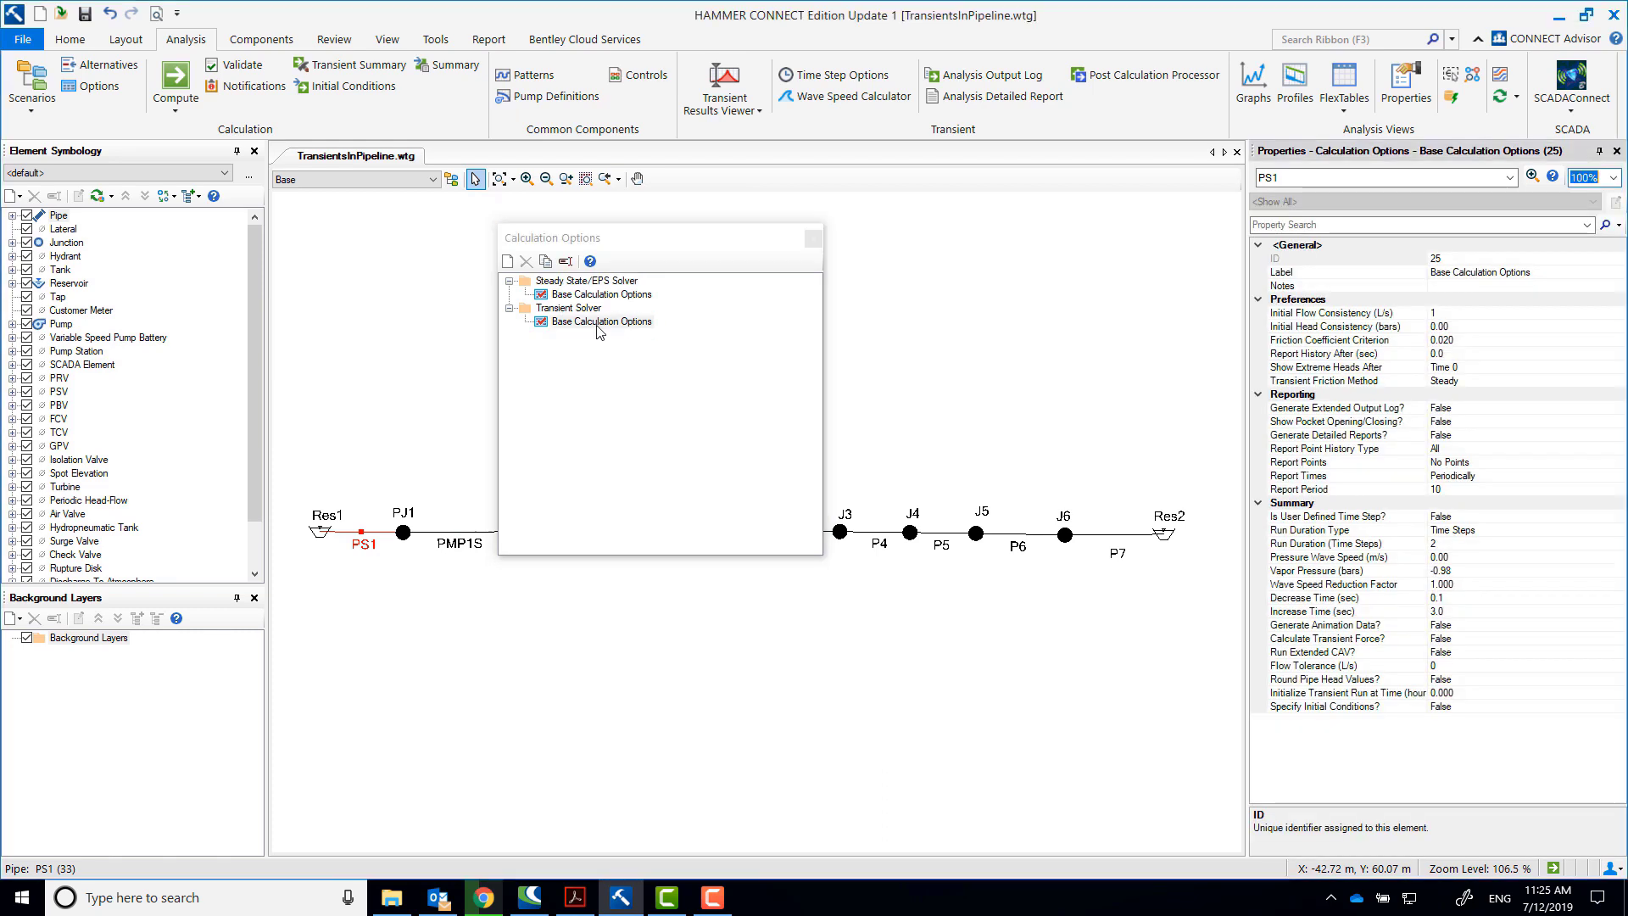
{"action": "left_click", "coordinate": [1492, 530]}
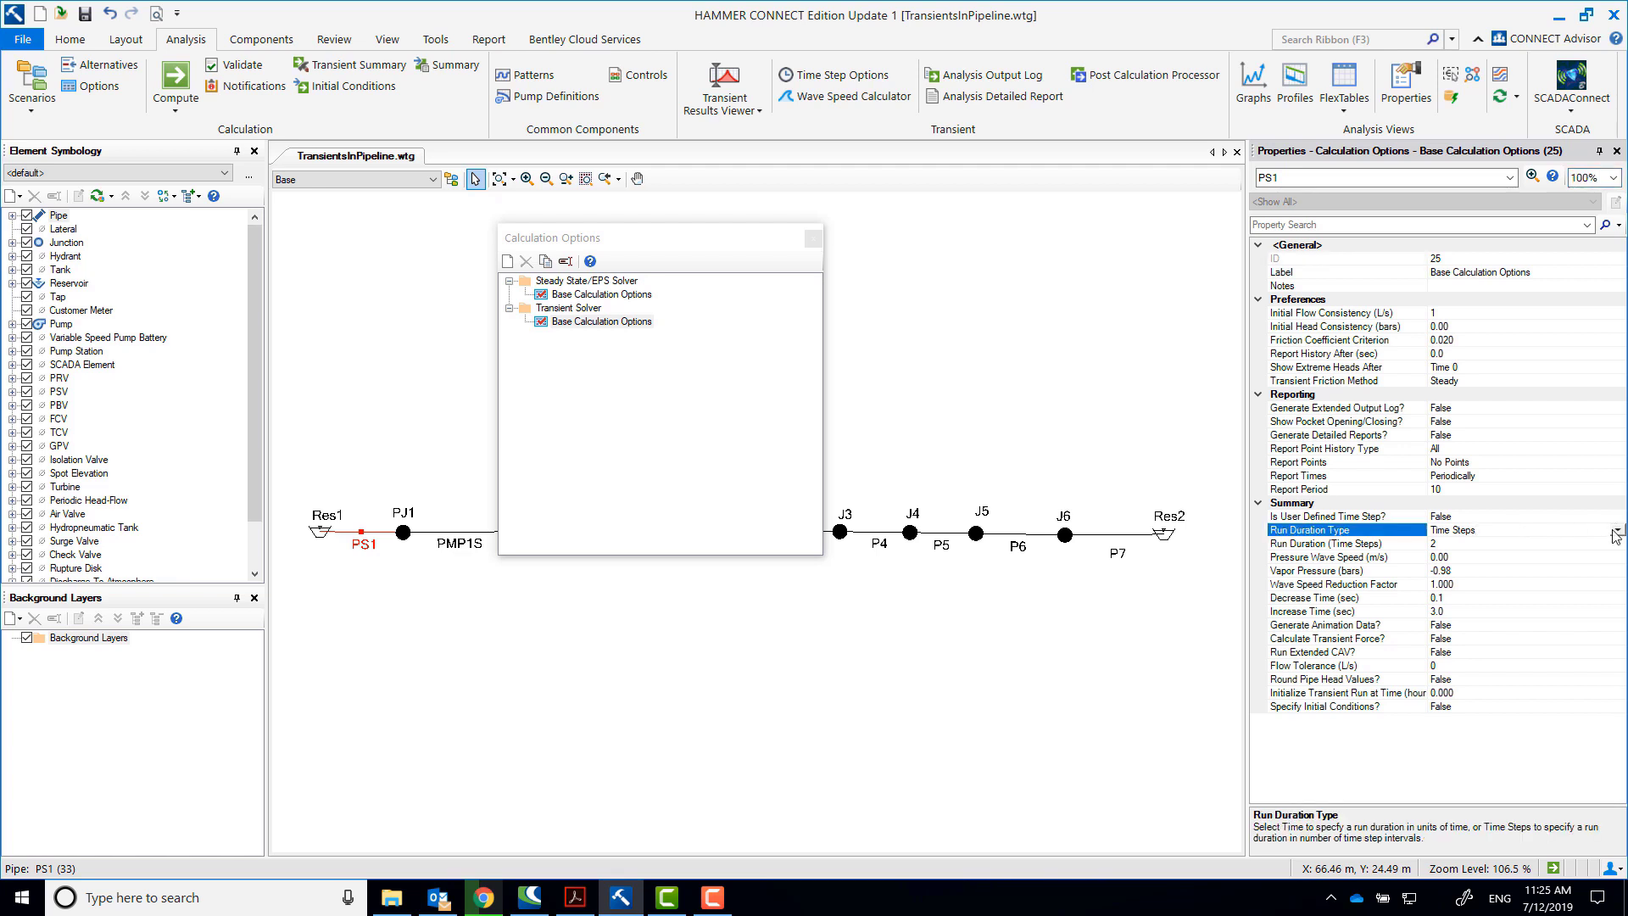
{"action": "left_click", "coordinate": [1460, 547]}
{"action": "left_click", "coordinate": [1467, 544]}
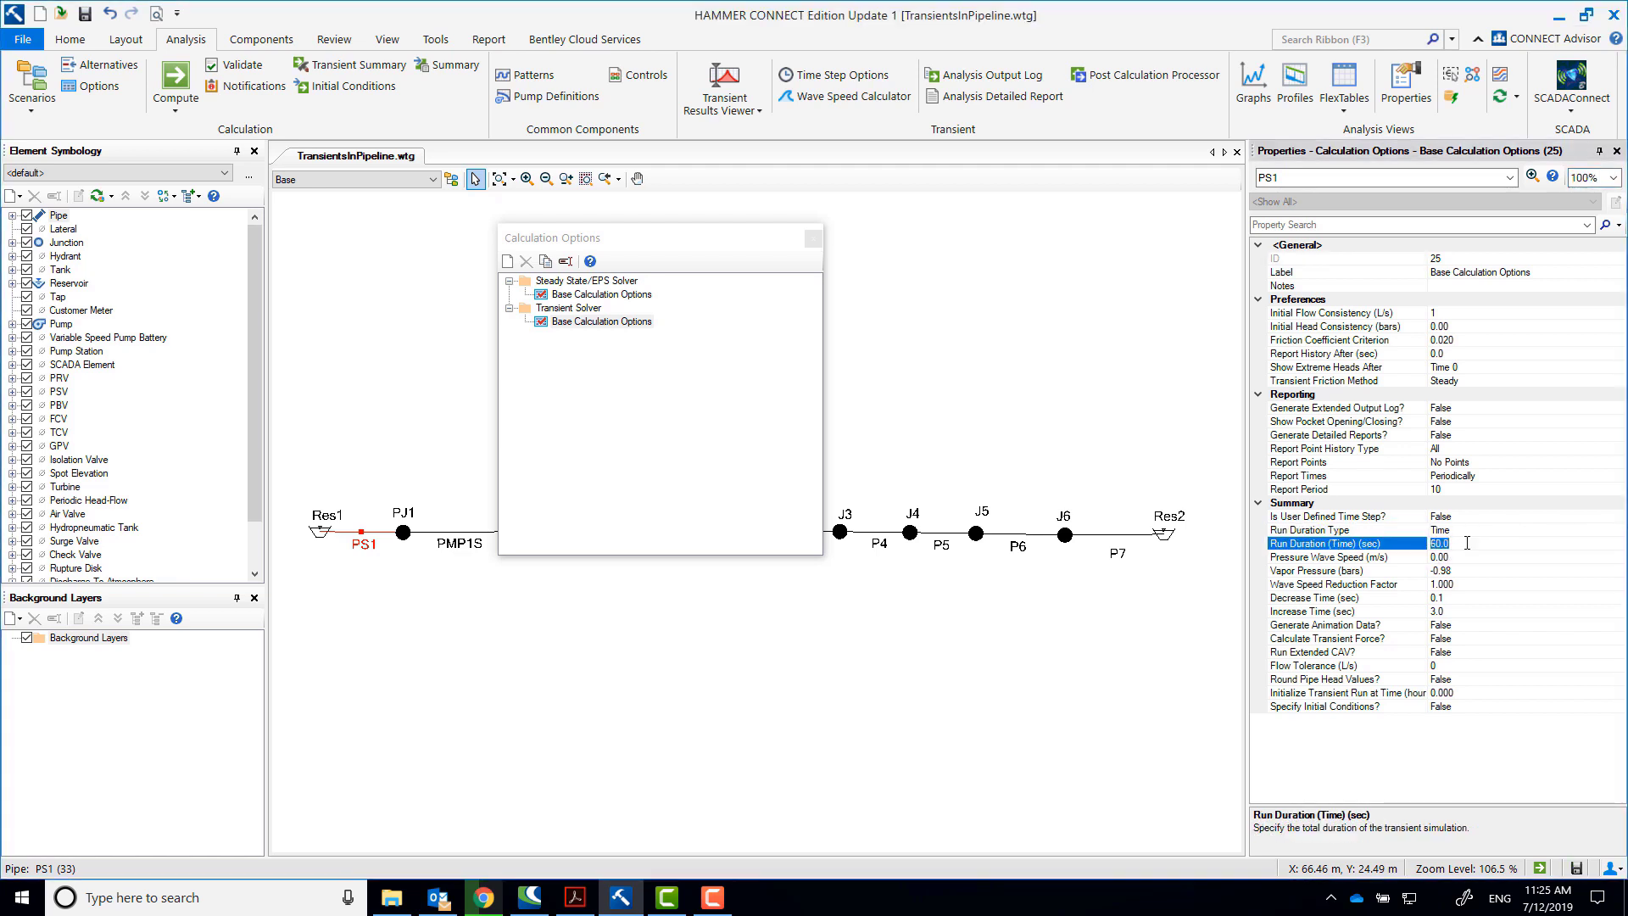
{"action": "type", "text": "140"}
{"action": "left_click", "coordinate": [1469, 558]}
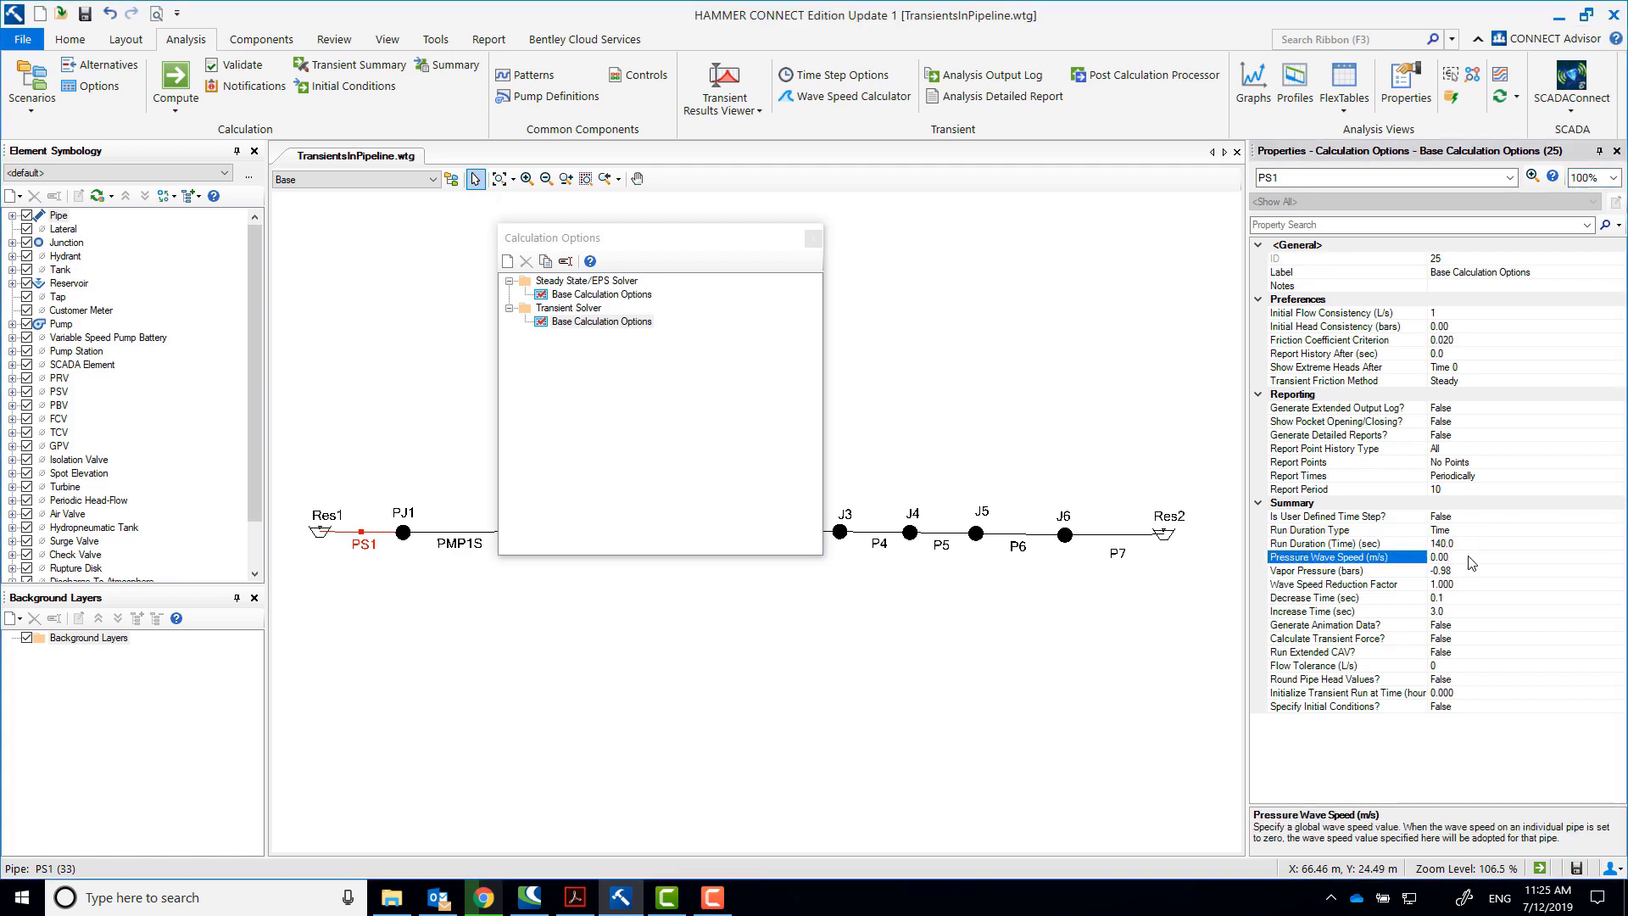
Set Generate Animation Data and Run Extended CAV to True in the transient calculation options
{"action": "left_click", "coordinate": [1471, 625]}
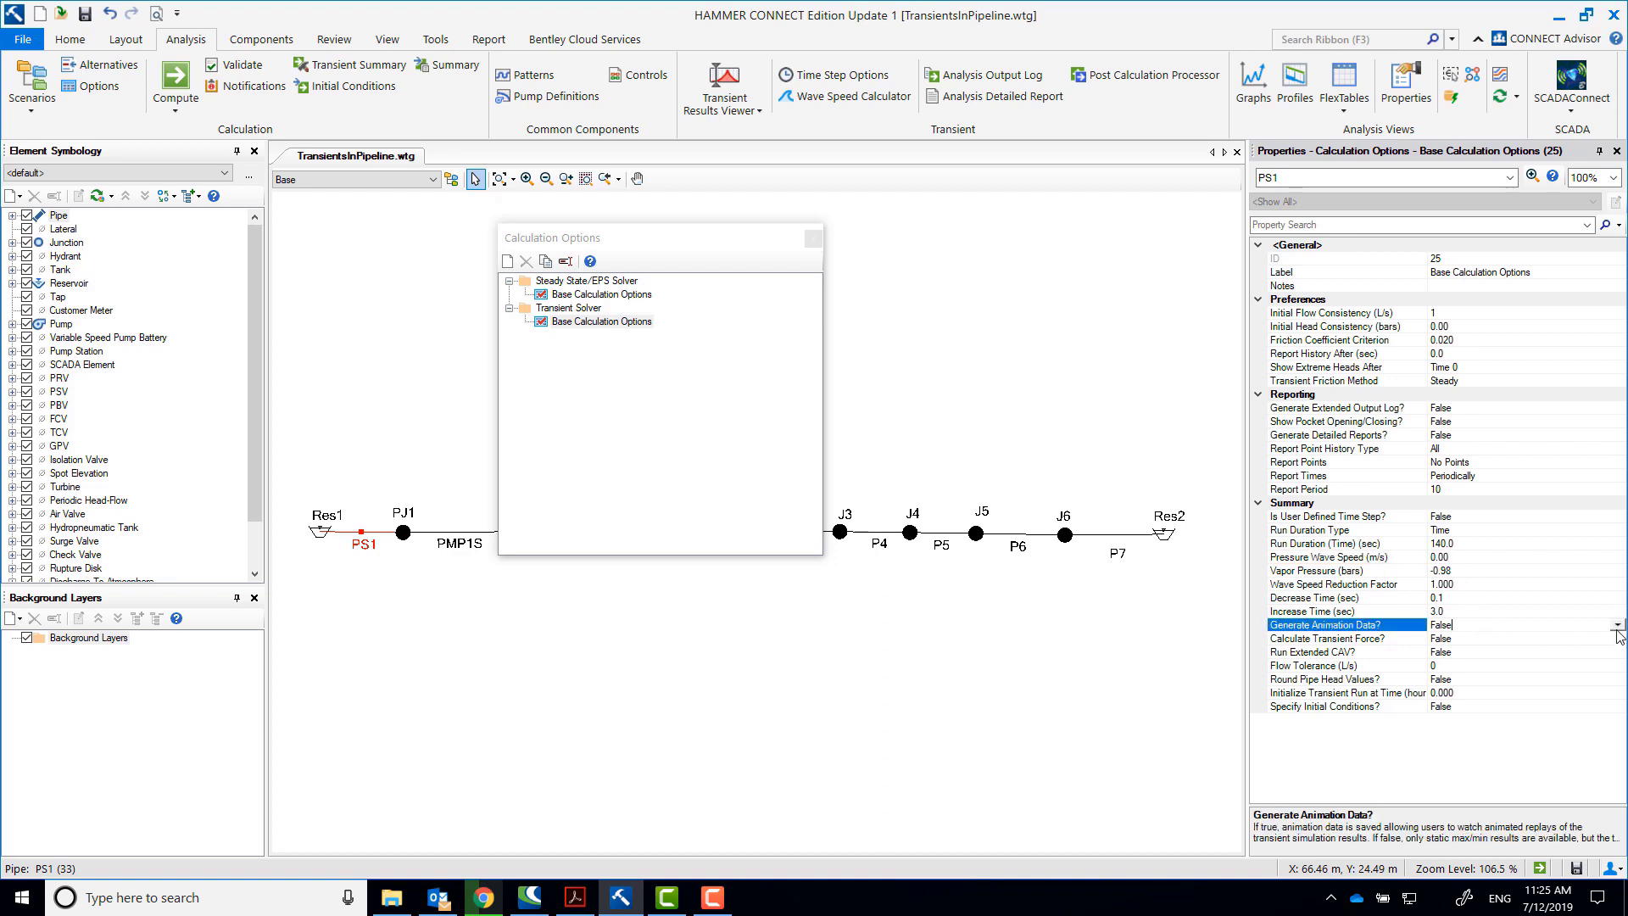
{"action": "left_click", "coordinate": [1457, 636]}
{"action": "left_click", "coordinate": [1463, 651]}
{"action": "left_click", "coordinate": [1464, 668]}
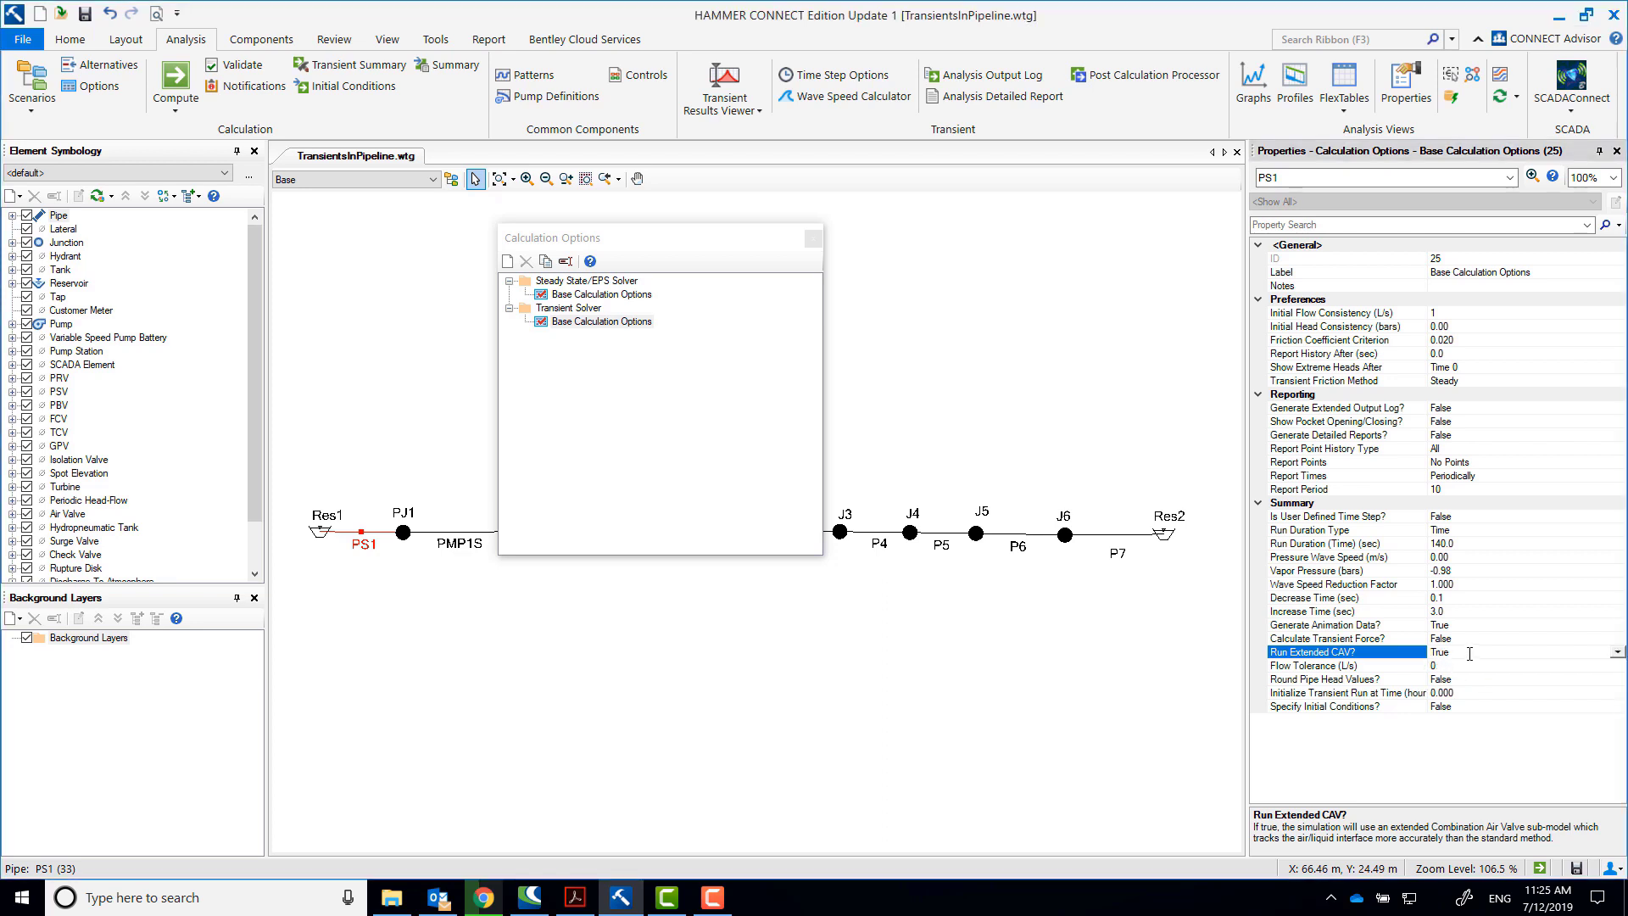
Set Show Pocket Opening/Closing and Generate Detailed Reports to True in the reporting options
{"action": "left_click", "coordinate": [1480, 421]}
{"action": "left_click", "coordinate": [1475, 421]}
{"action": "left_click", "coordinate": [1475, 438]}
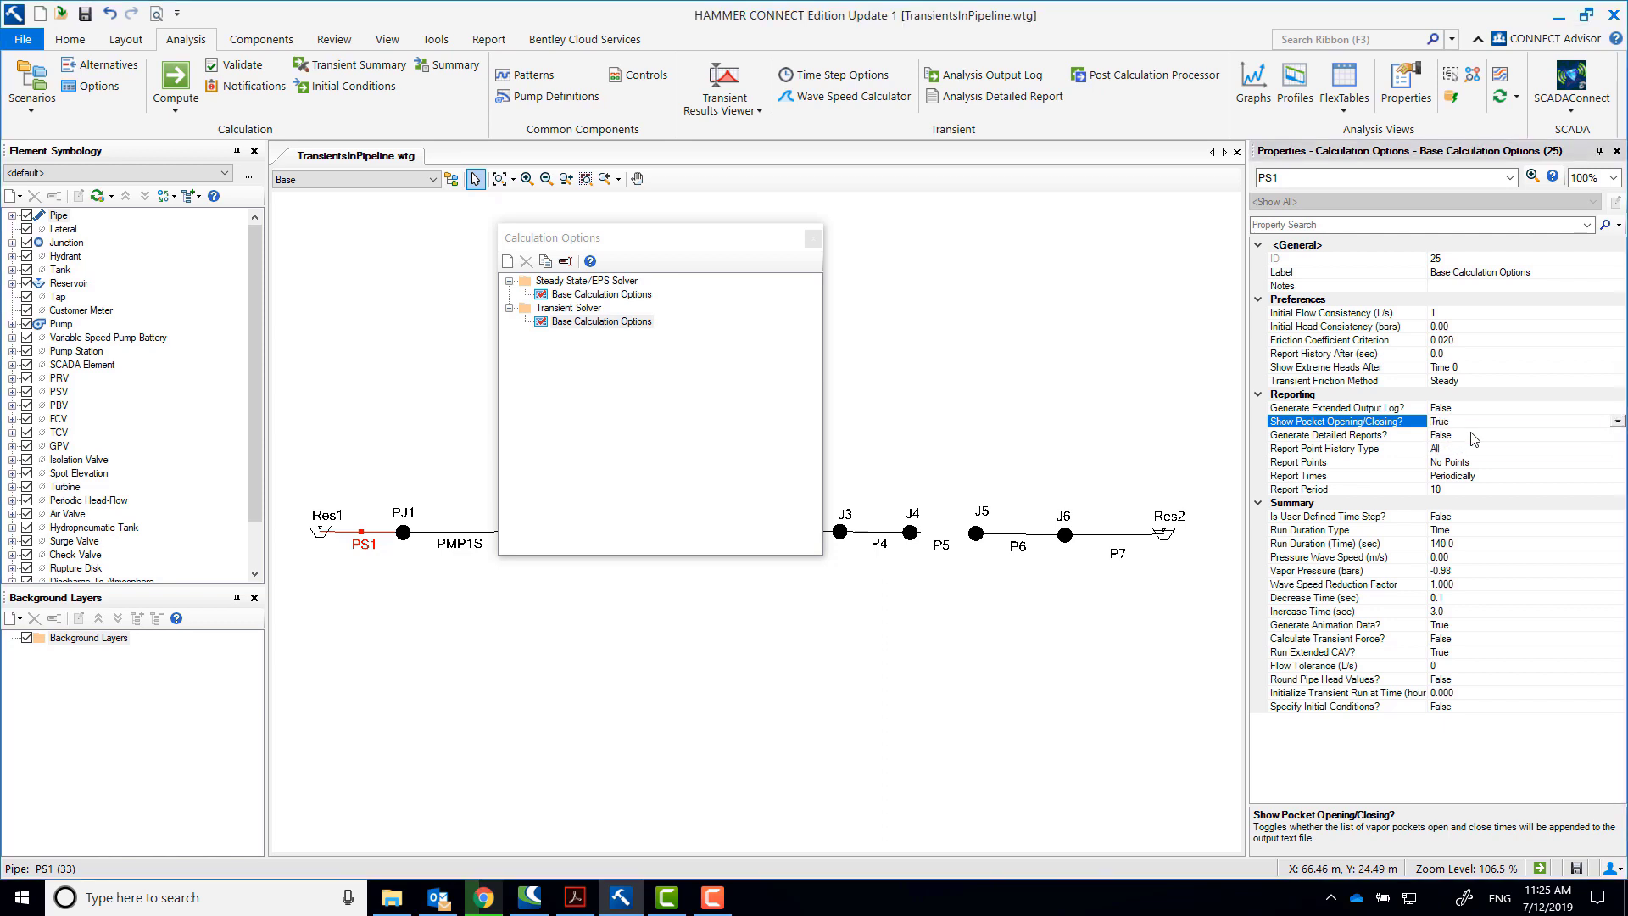
{"action": "left_click", "coordinate": [1535, 435]}
{"action": "left_click", "coordinate": [1535, 435]}
{"action": "left_click", "coordinate": [1451, 457]}
Set the report points of the transient calculation options to Selected Points
{"action": "key", "text": "alt+Tab"}
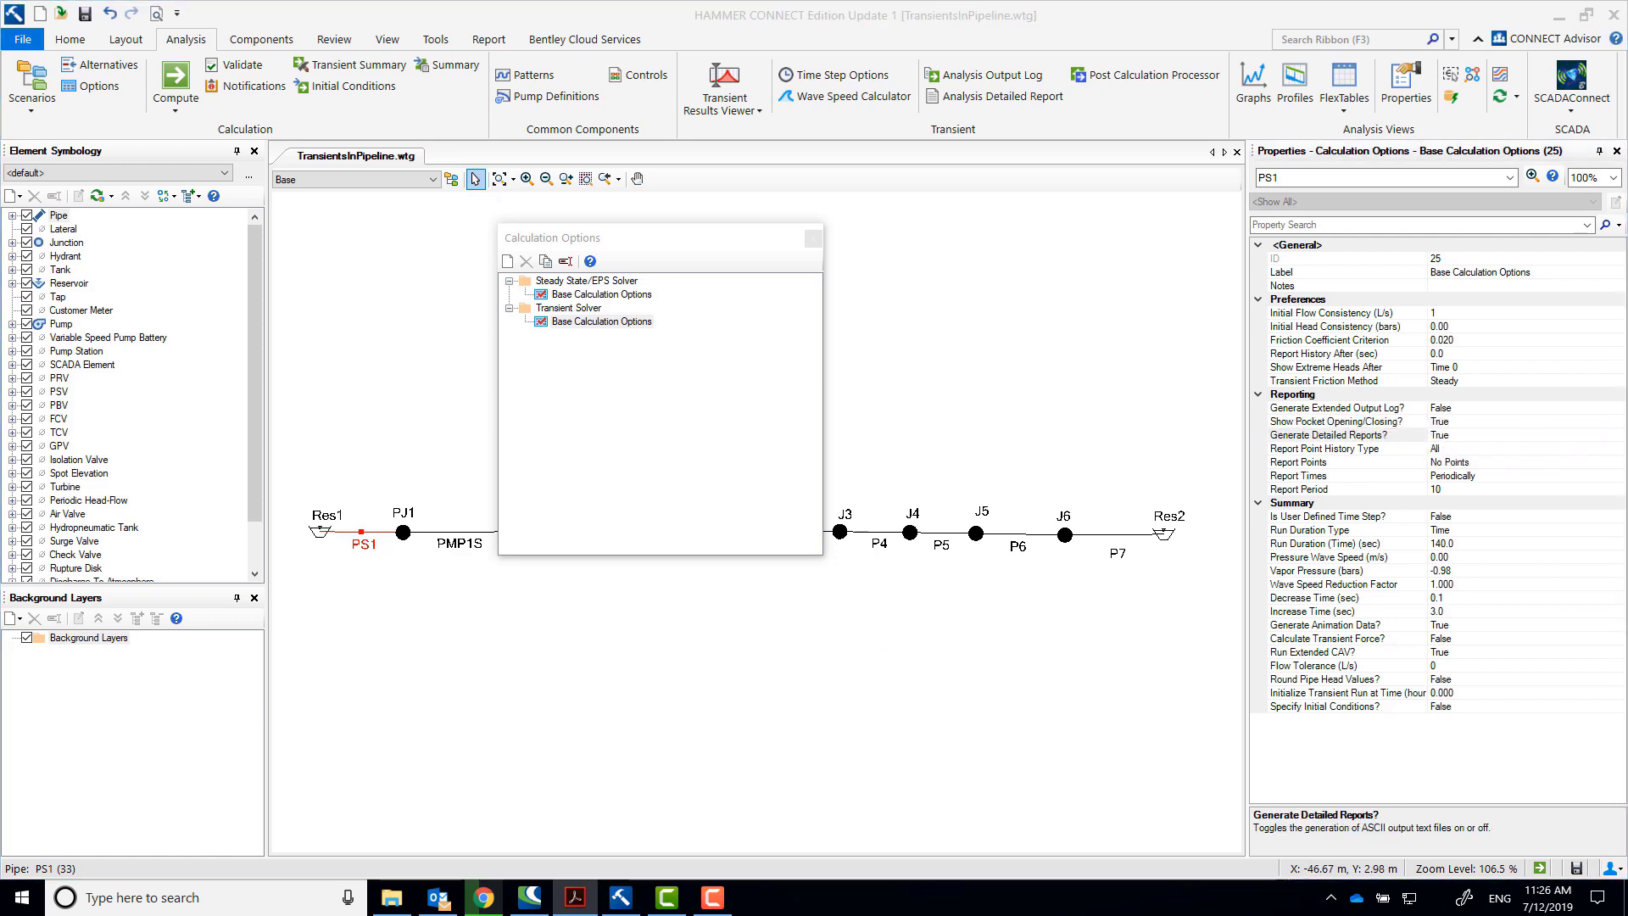
{"action": "left_click", "coordinate": [1569, 465]}
{"action": "left_click", "coordinate": [1618, 462]}
{"action": "left_click", "coordinate": [1479, 501]}
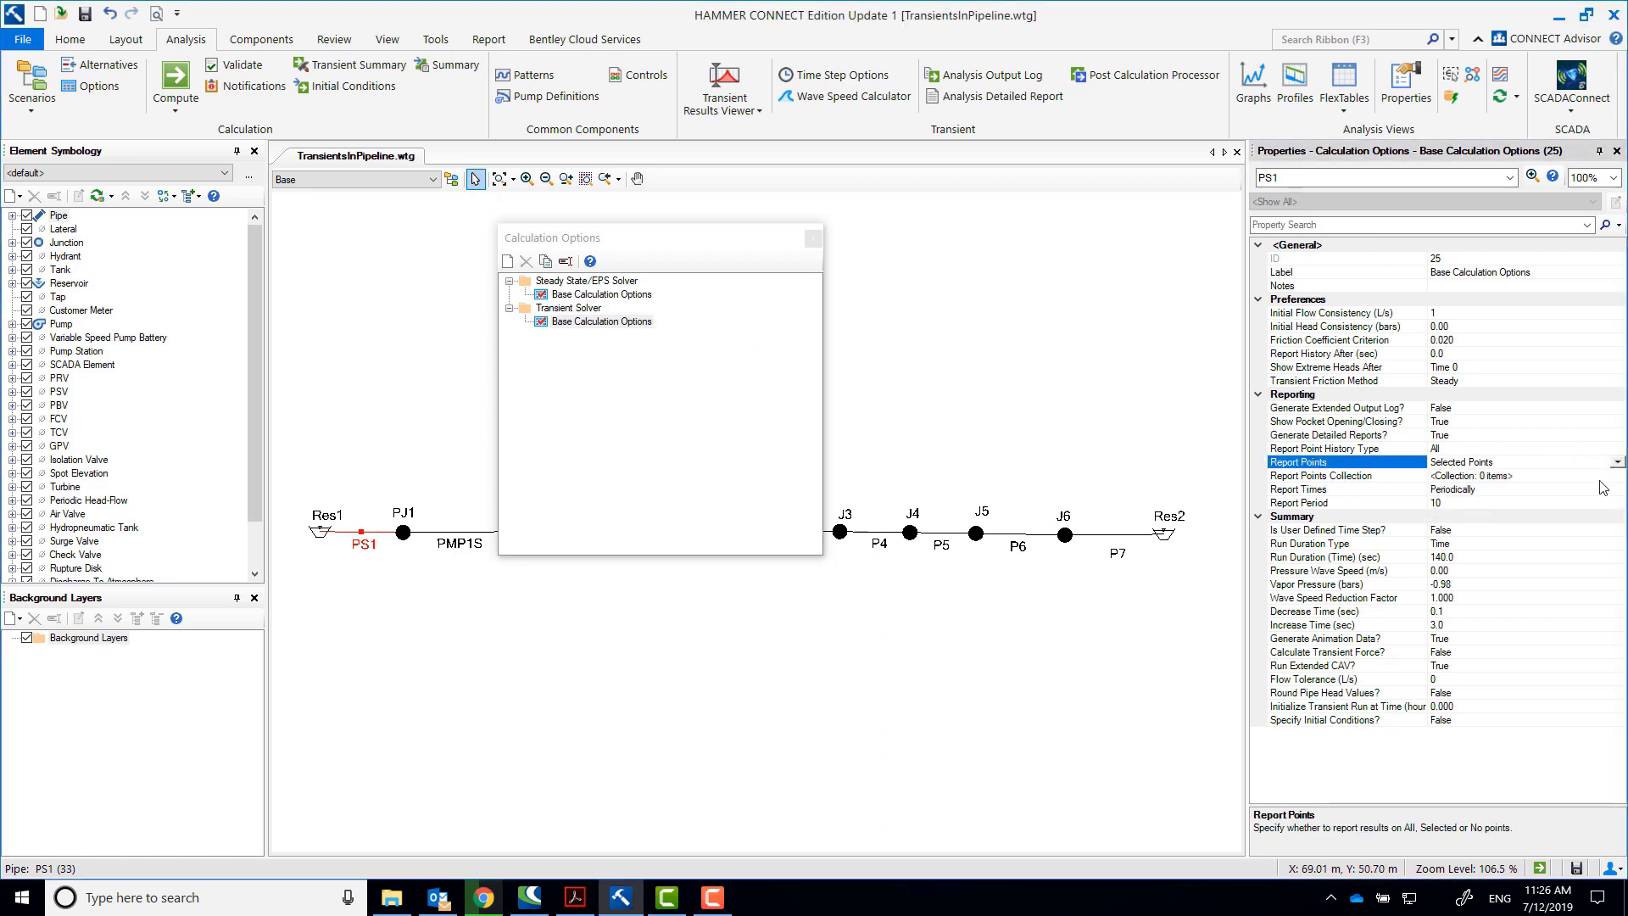
Add the report points PMP1D at PMP1, P1 at J1, P2 at J1 and P7 at Res2 to the report points collection
{"action": "left_click", "coordinate": [1514, 476]}
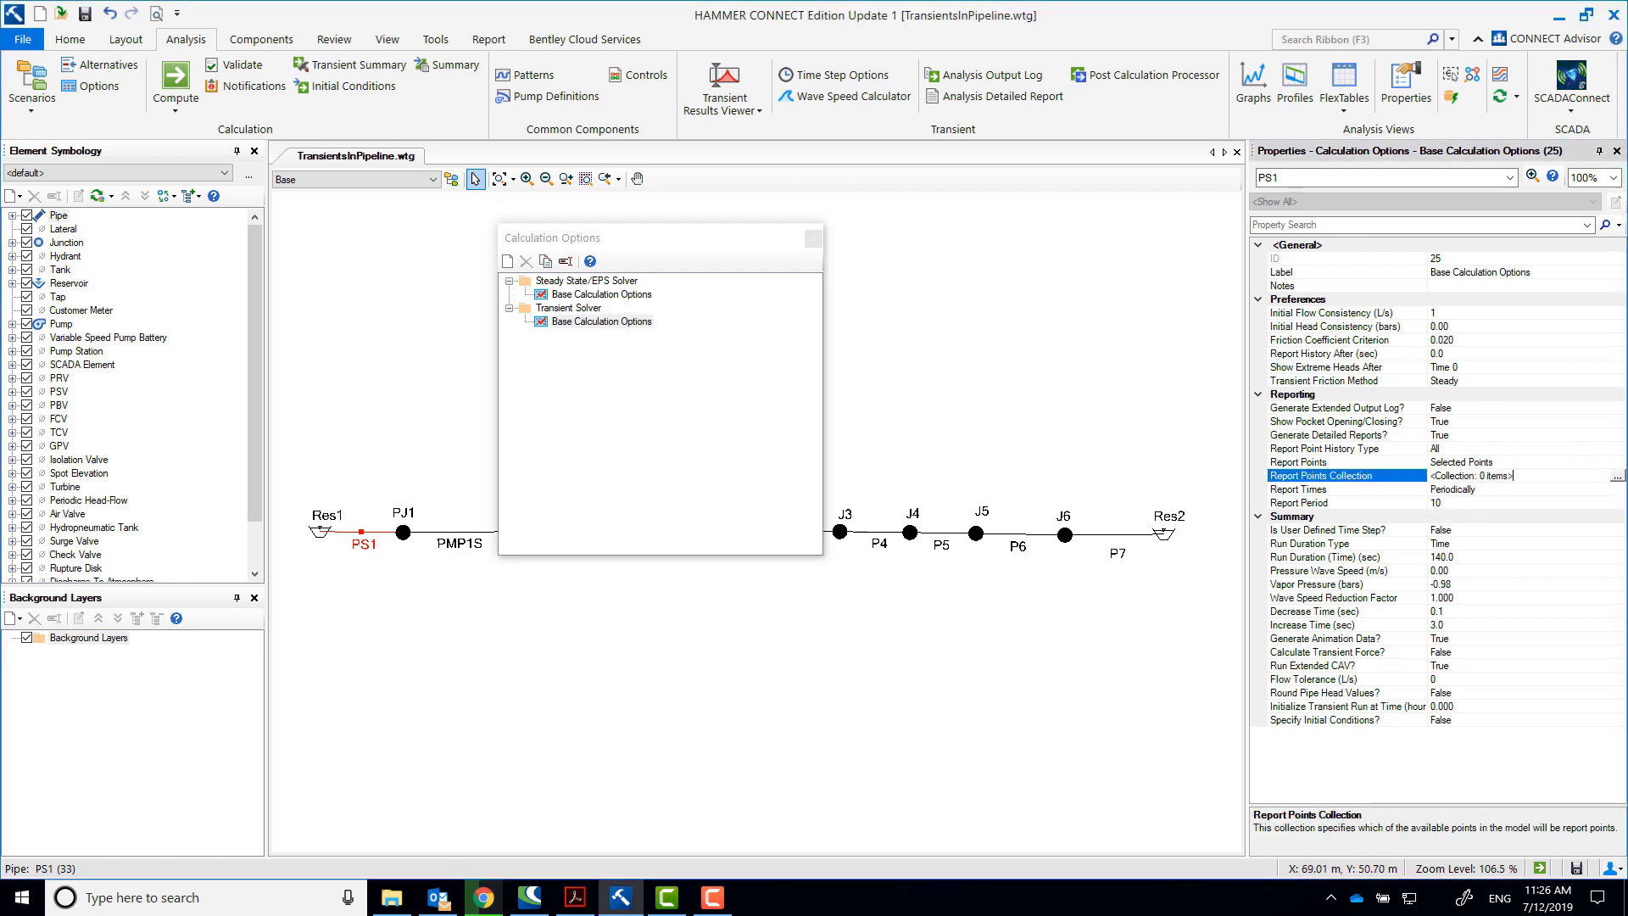
{"action": "left_click", "coordinate": [1618, 479]}
{"action": "double_click", "coordinate": [642, 459]}
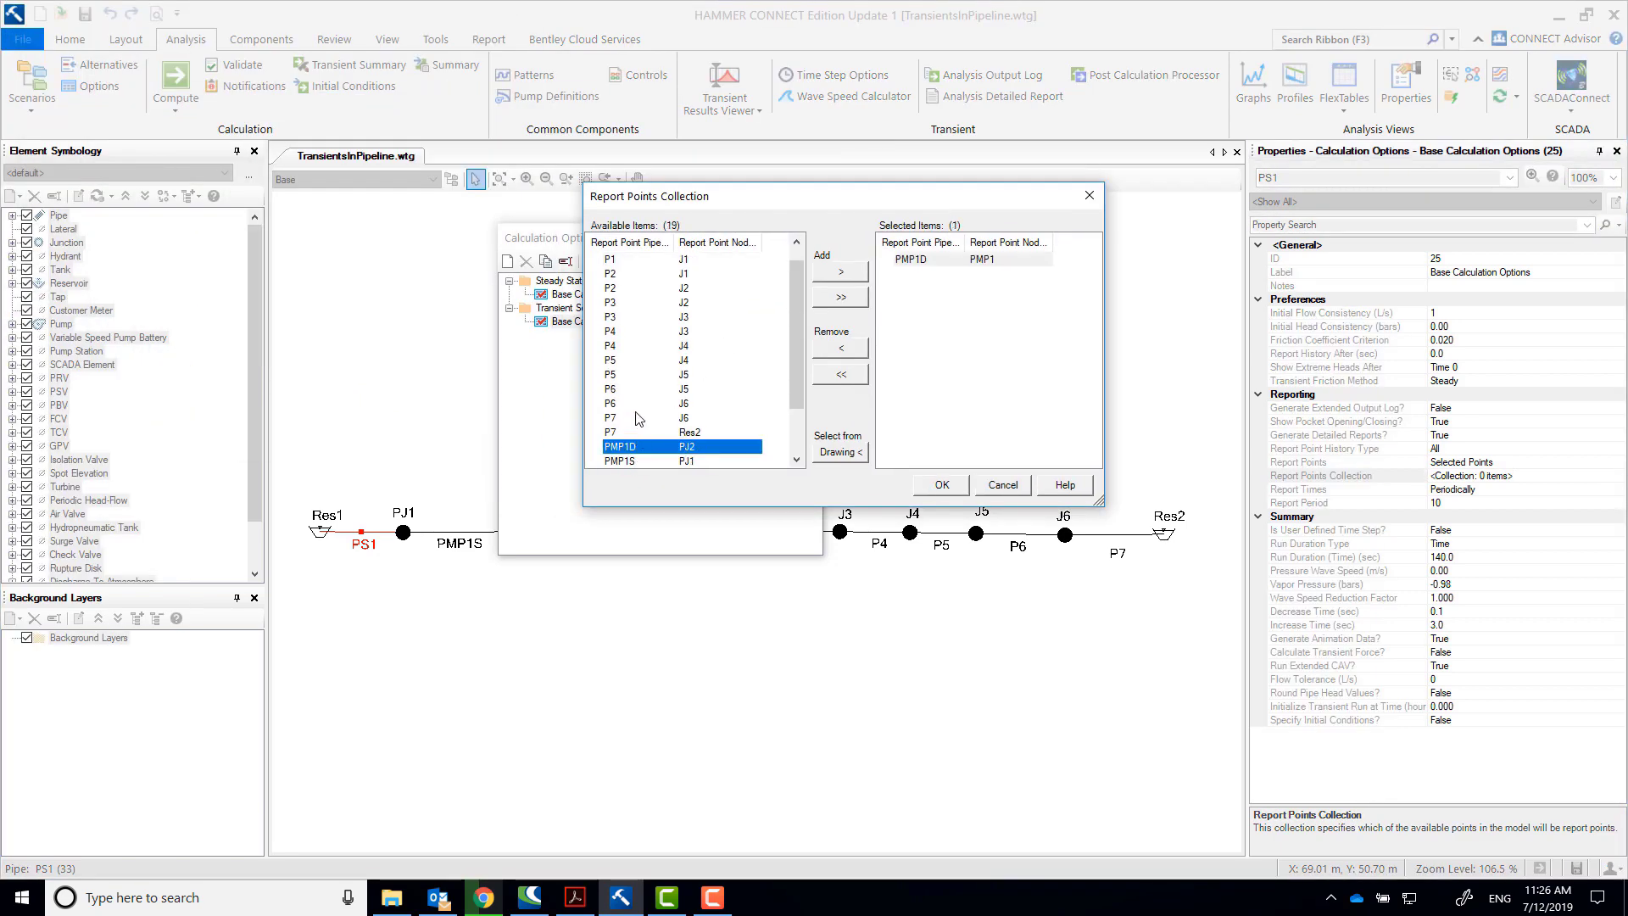
{"action": "double_click", "coordinate": [631, 261]}
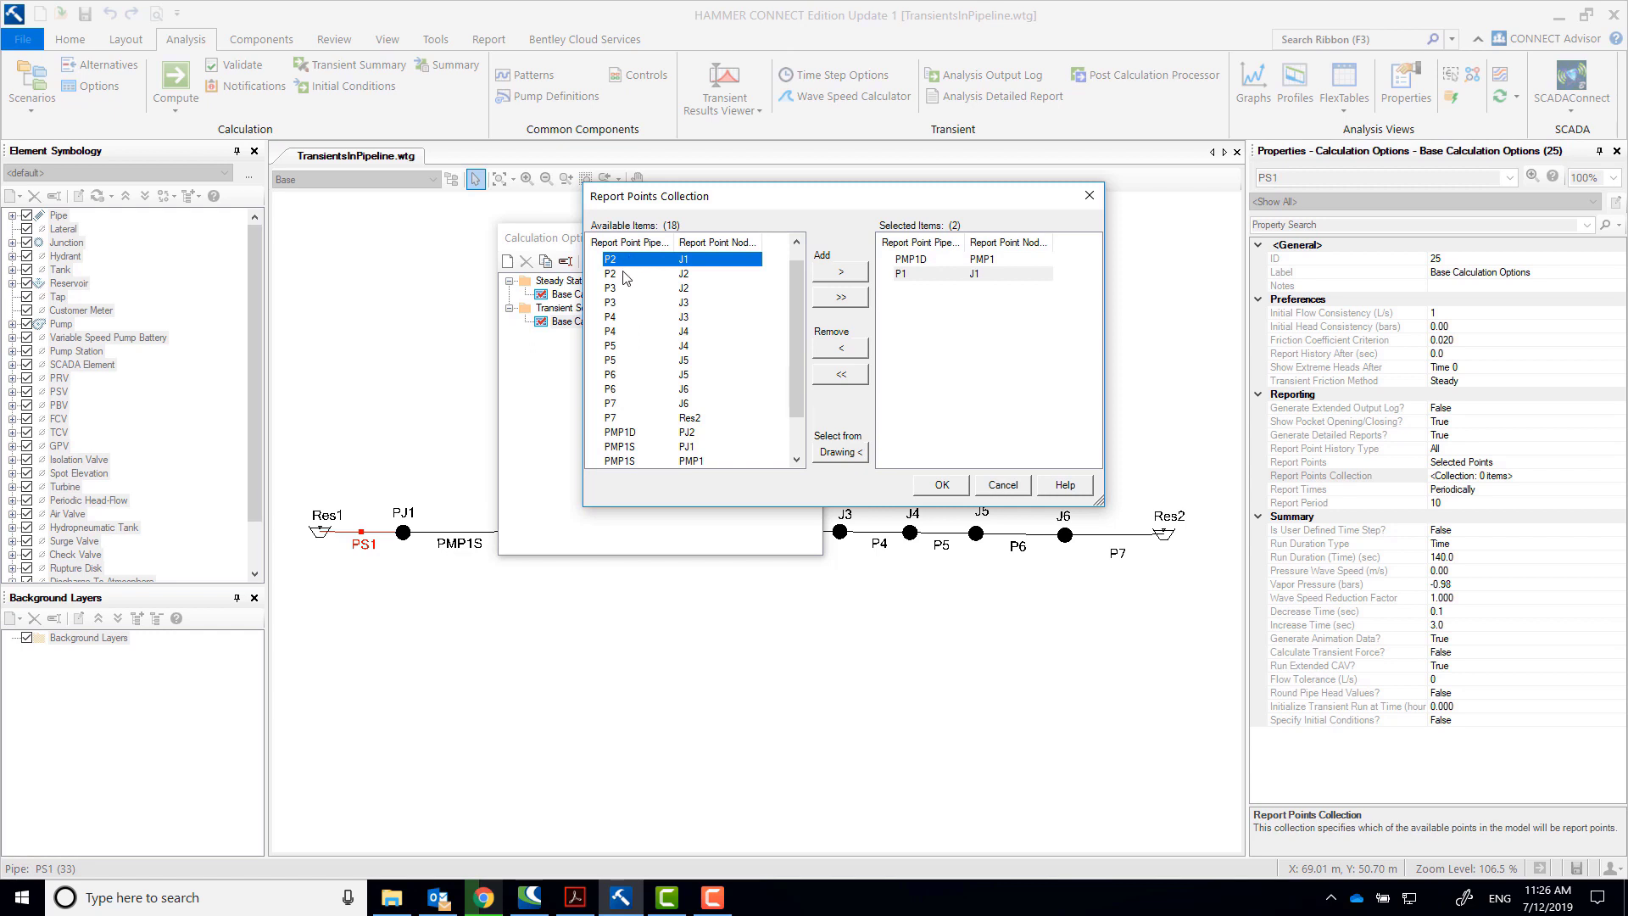
{"action": "double_click", "coordinate": [635, 260]}
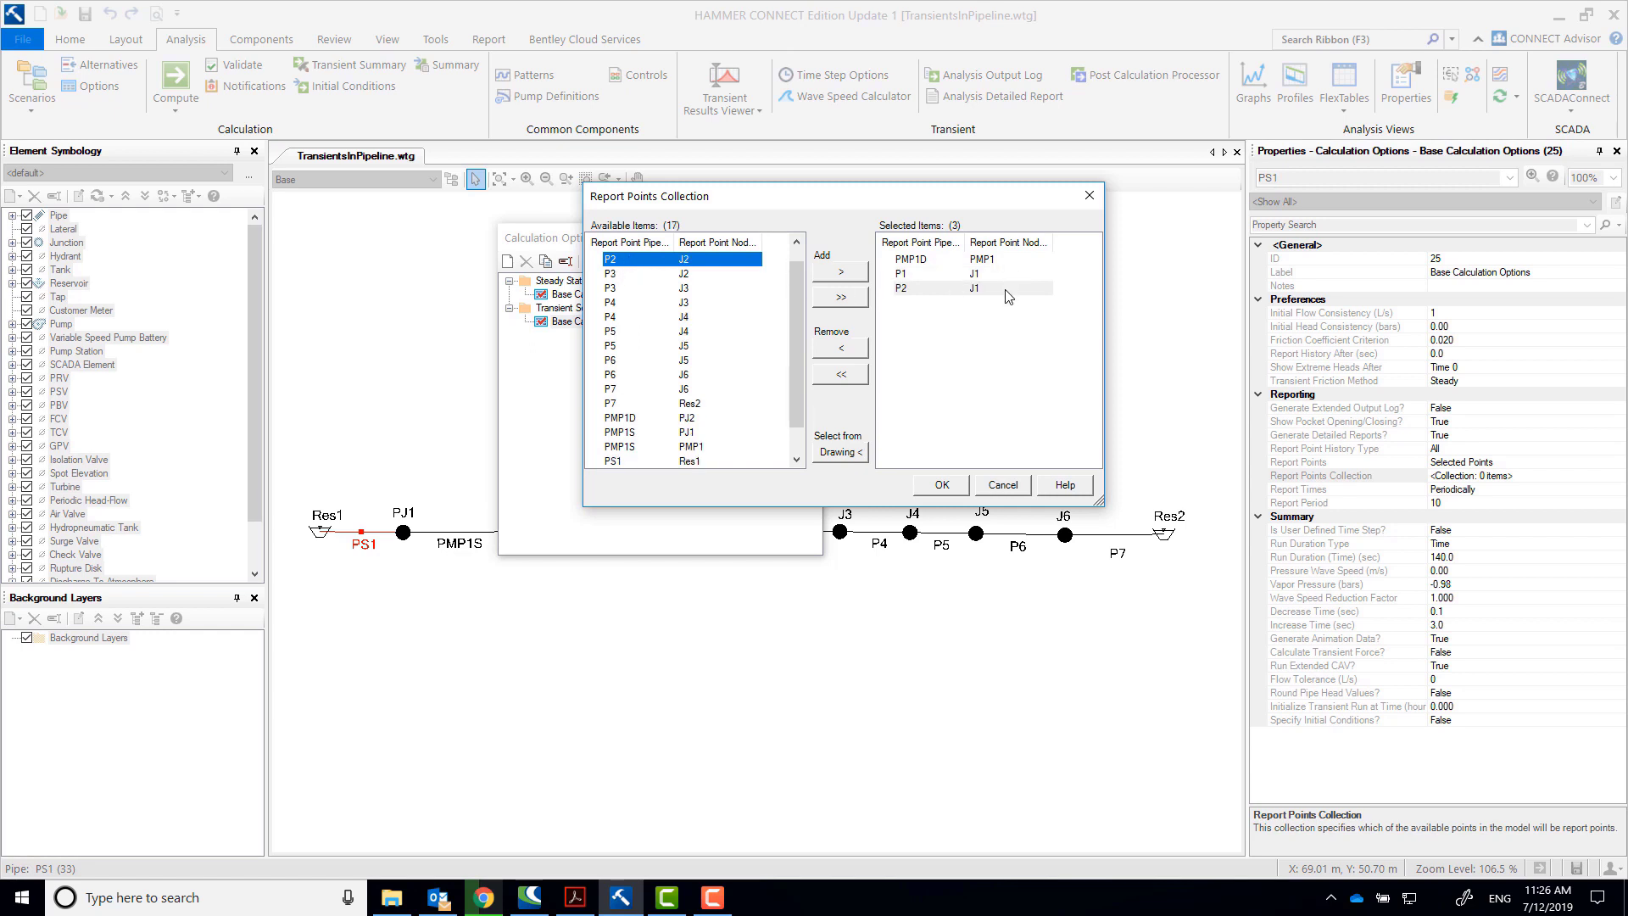
{"action": "double_click", "coordinate": [691, 405]}
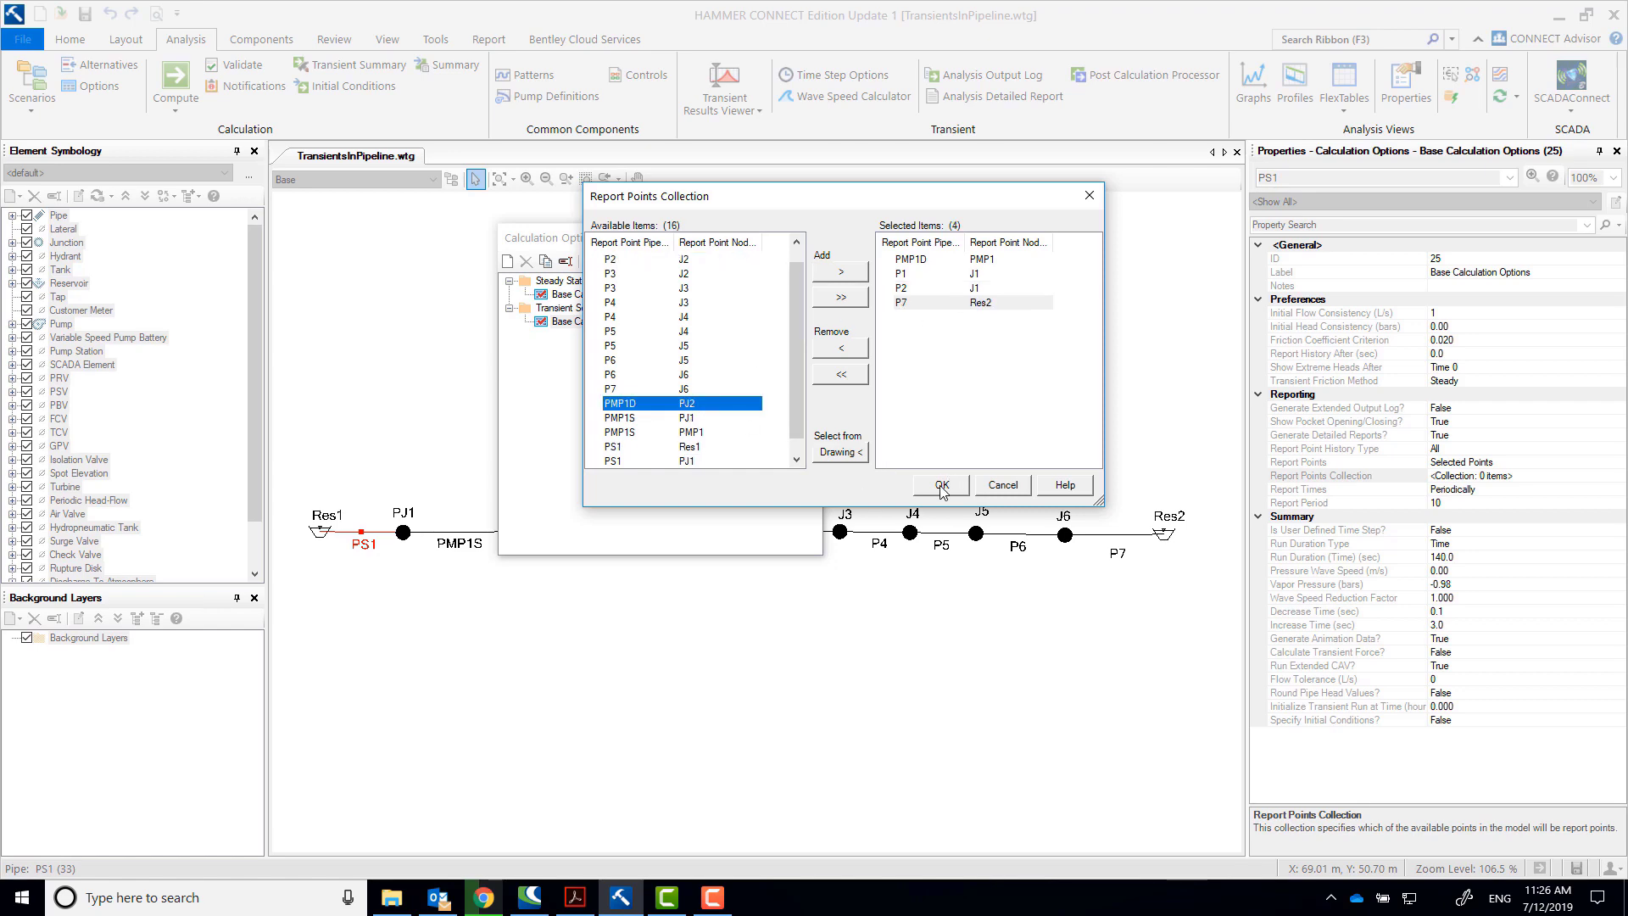
{"action": "left_click", "coordinate": [941, 483]}
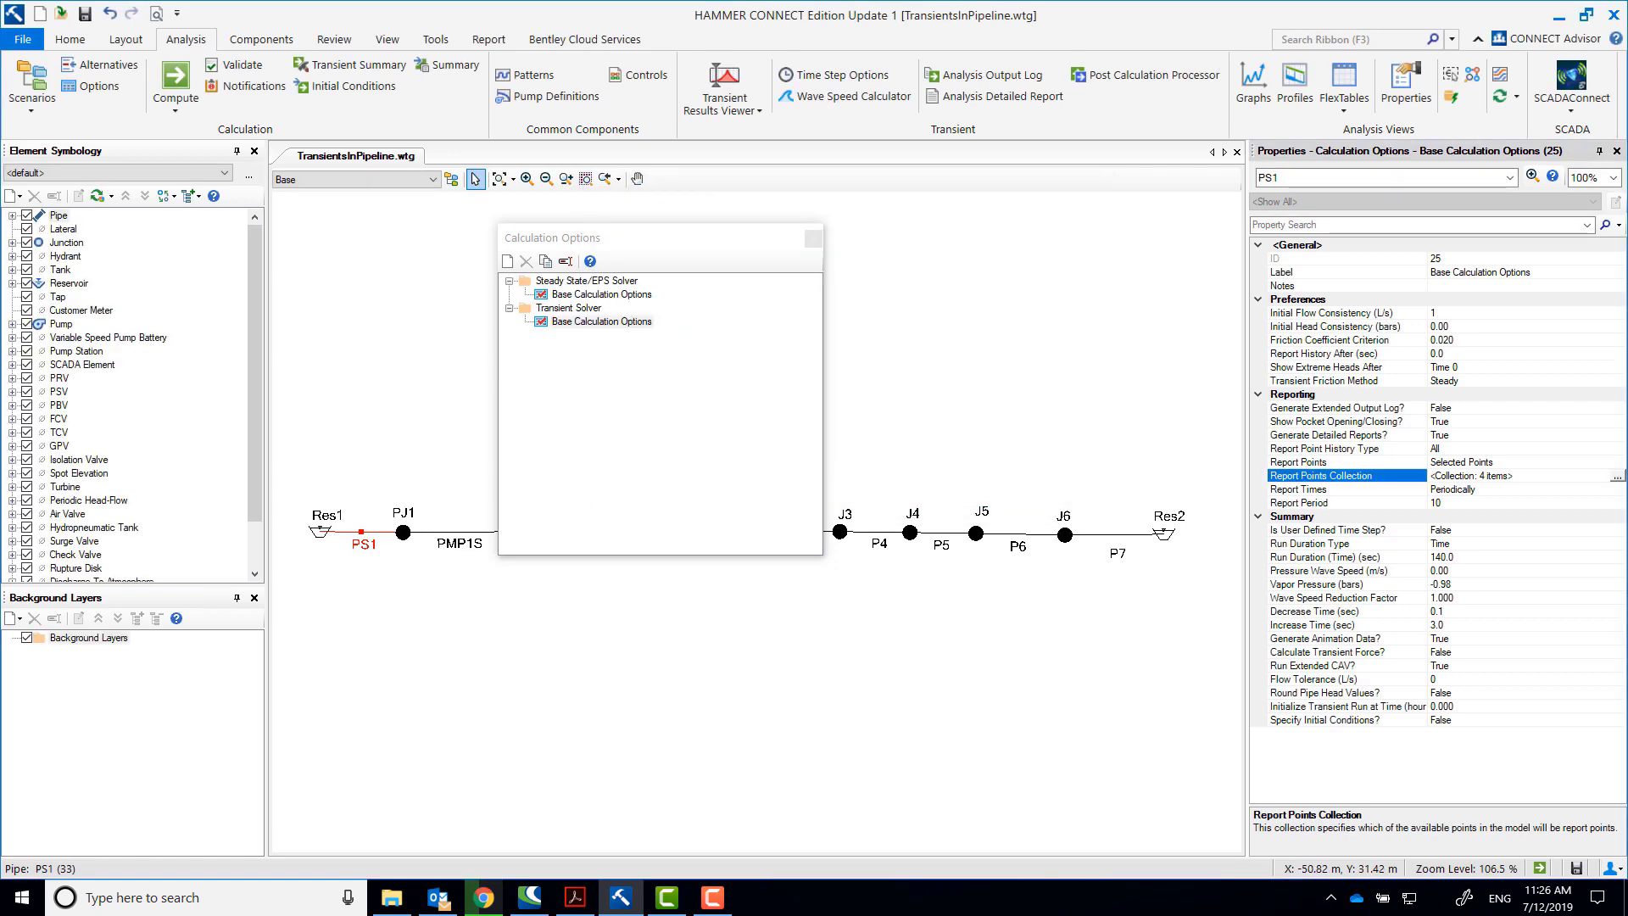
Check the report times and report period settings, and close the calculation options manager
{"action": "key", "text": "alt+Tab"}
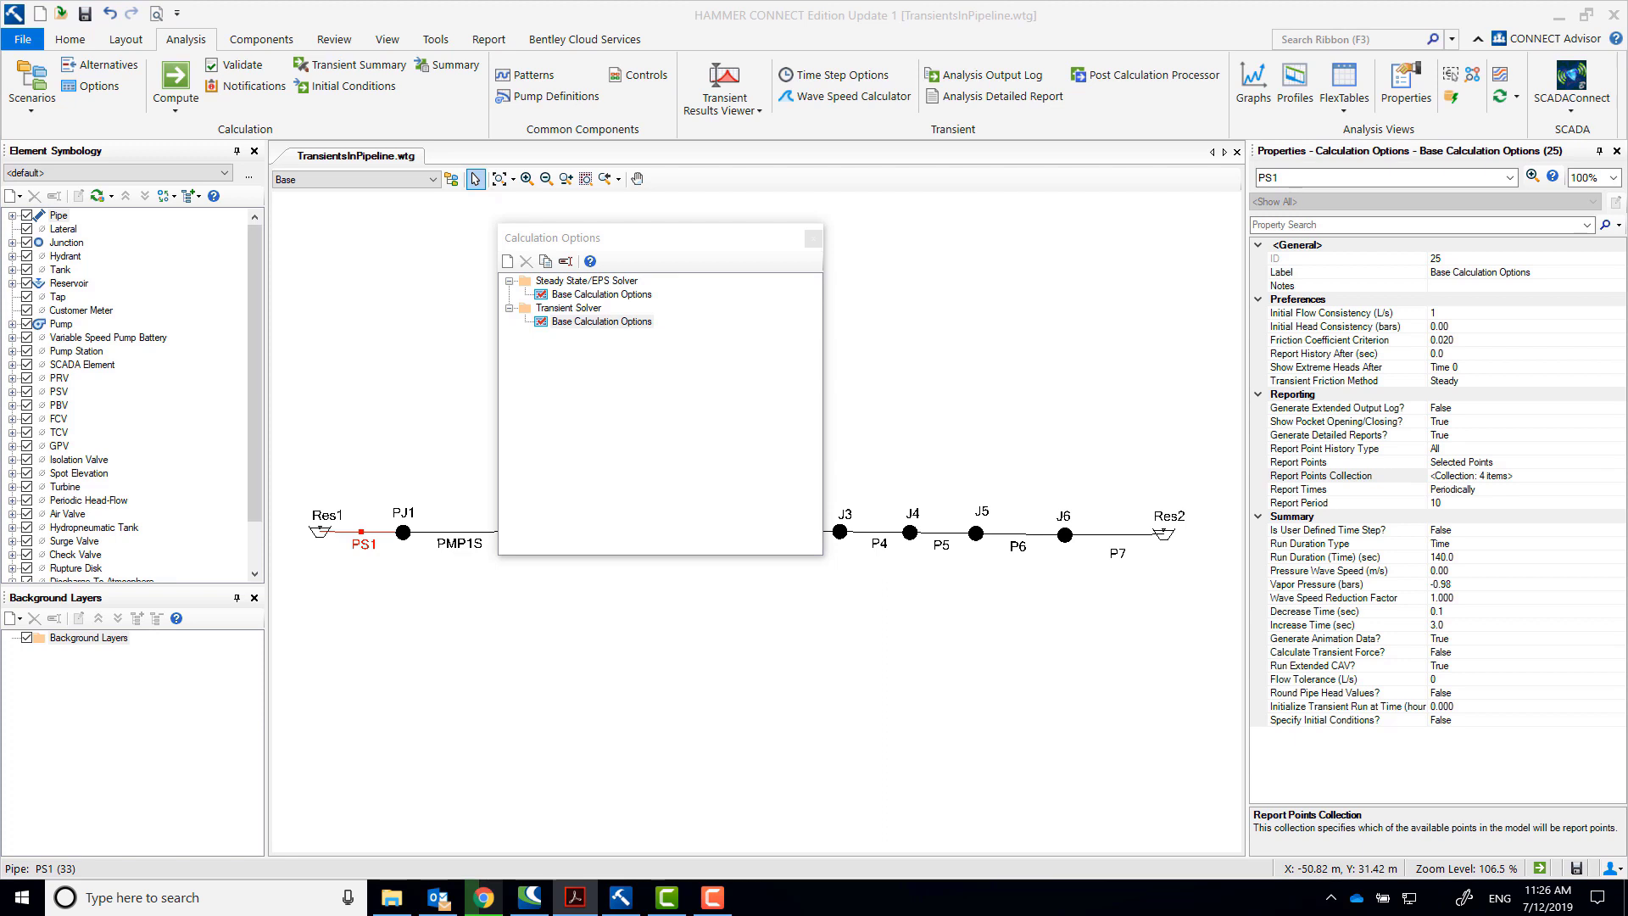
{"action": "left_click", "coordinate": [1562, 489]}
{"action": "left_click", "coordinate": [1524, 504]}
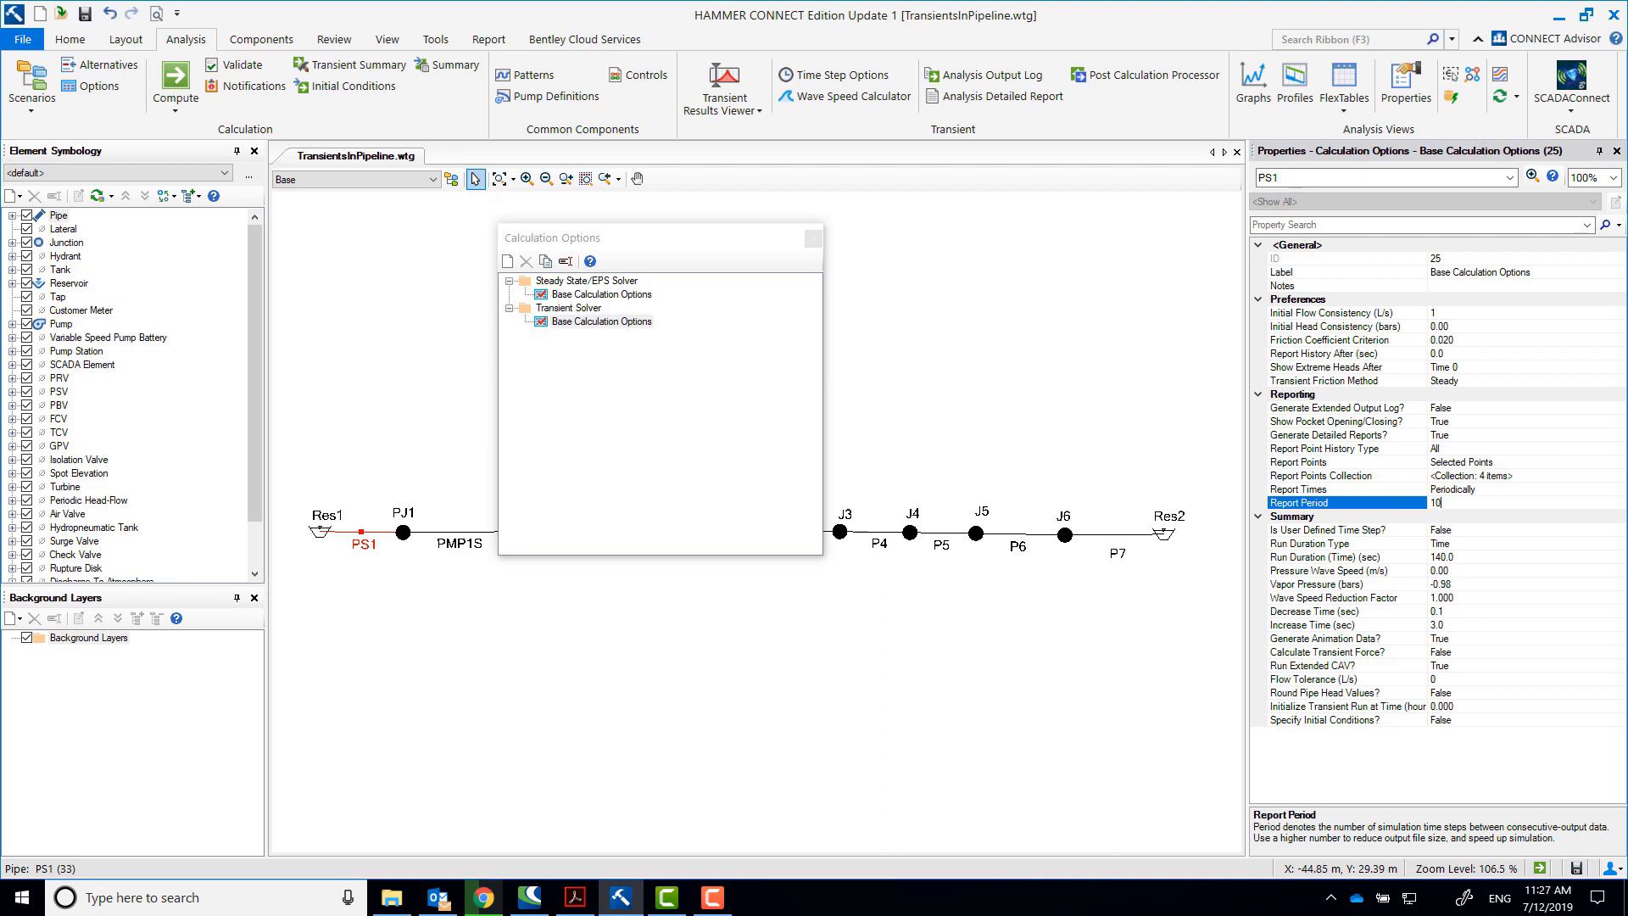
{"action": "left_click", "coordinate": [813, 238]}
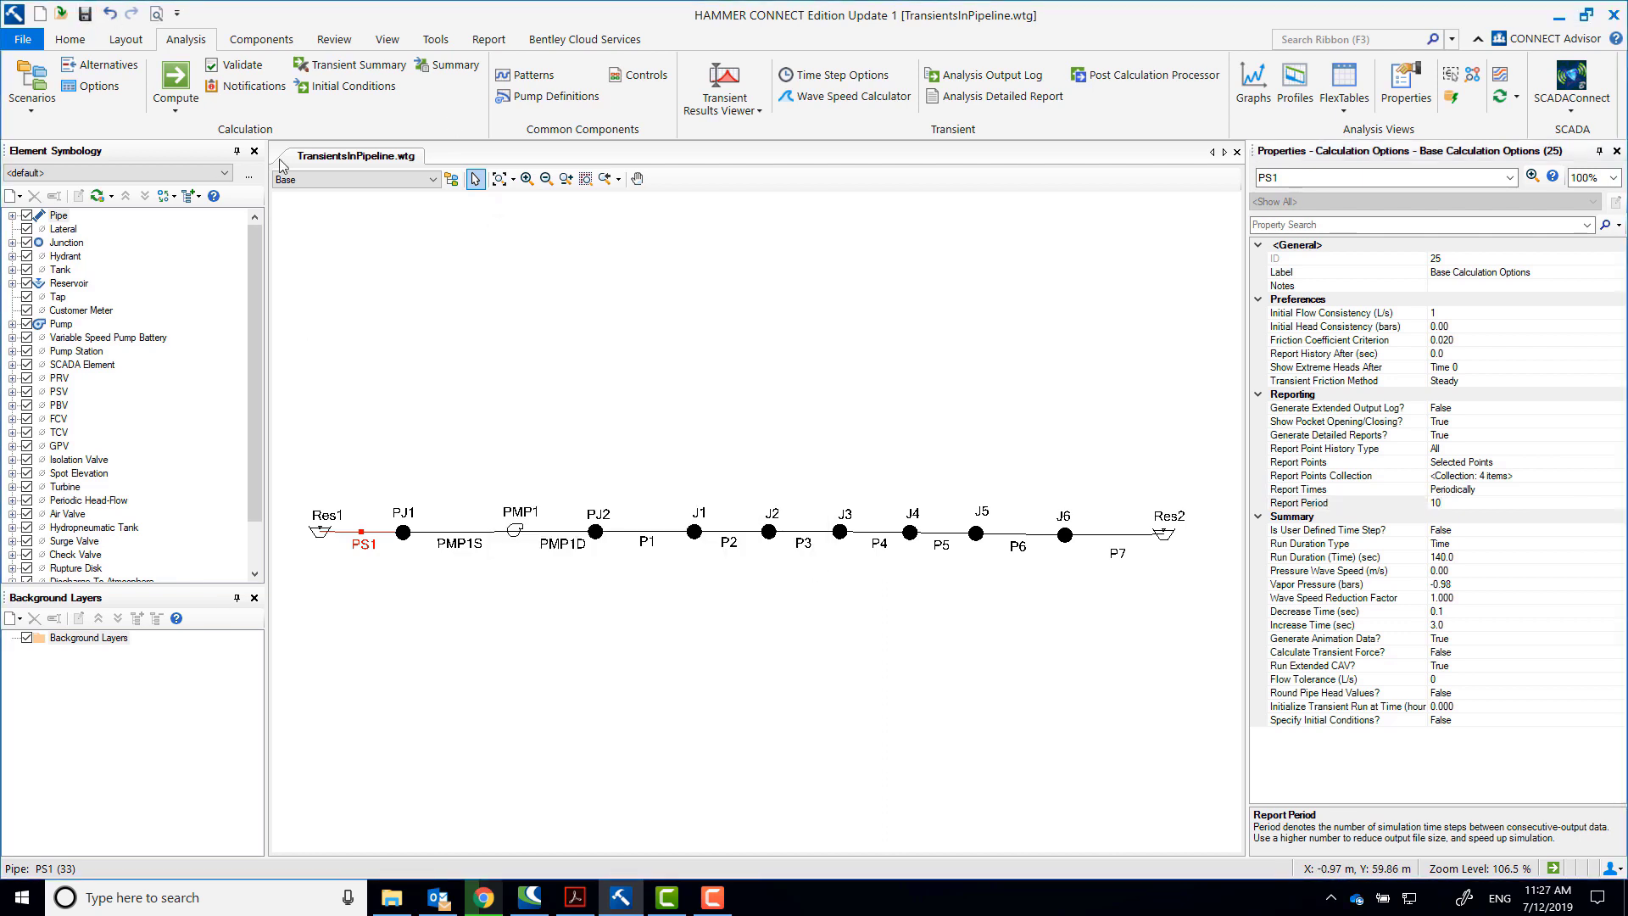
Create a new profile along the pipeline from pump PMP1 to reservoir Res2 by selecting its elements in the drawing
{"action": "left_click", "coordinate": [387, 39]}
{"action": "left_click", "coordinate": [800, 66]}
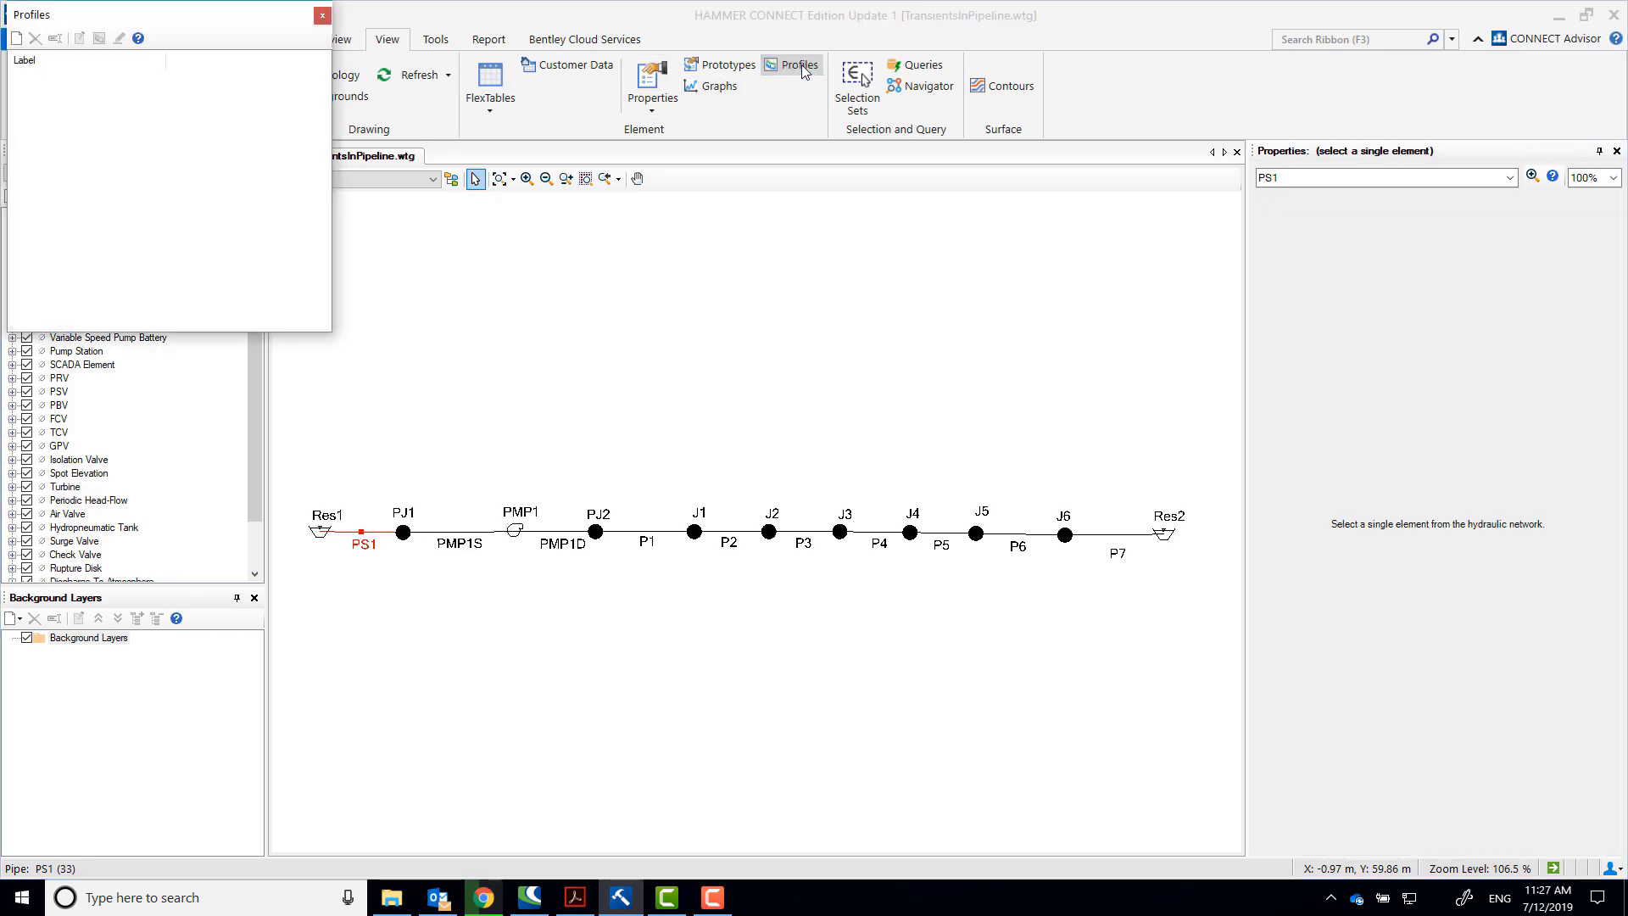
{"action": "left_click_drag", "start_coordinate": [278, 17], "coordinate": [636, 229]}
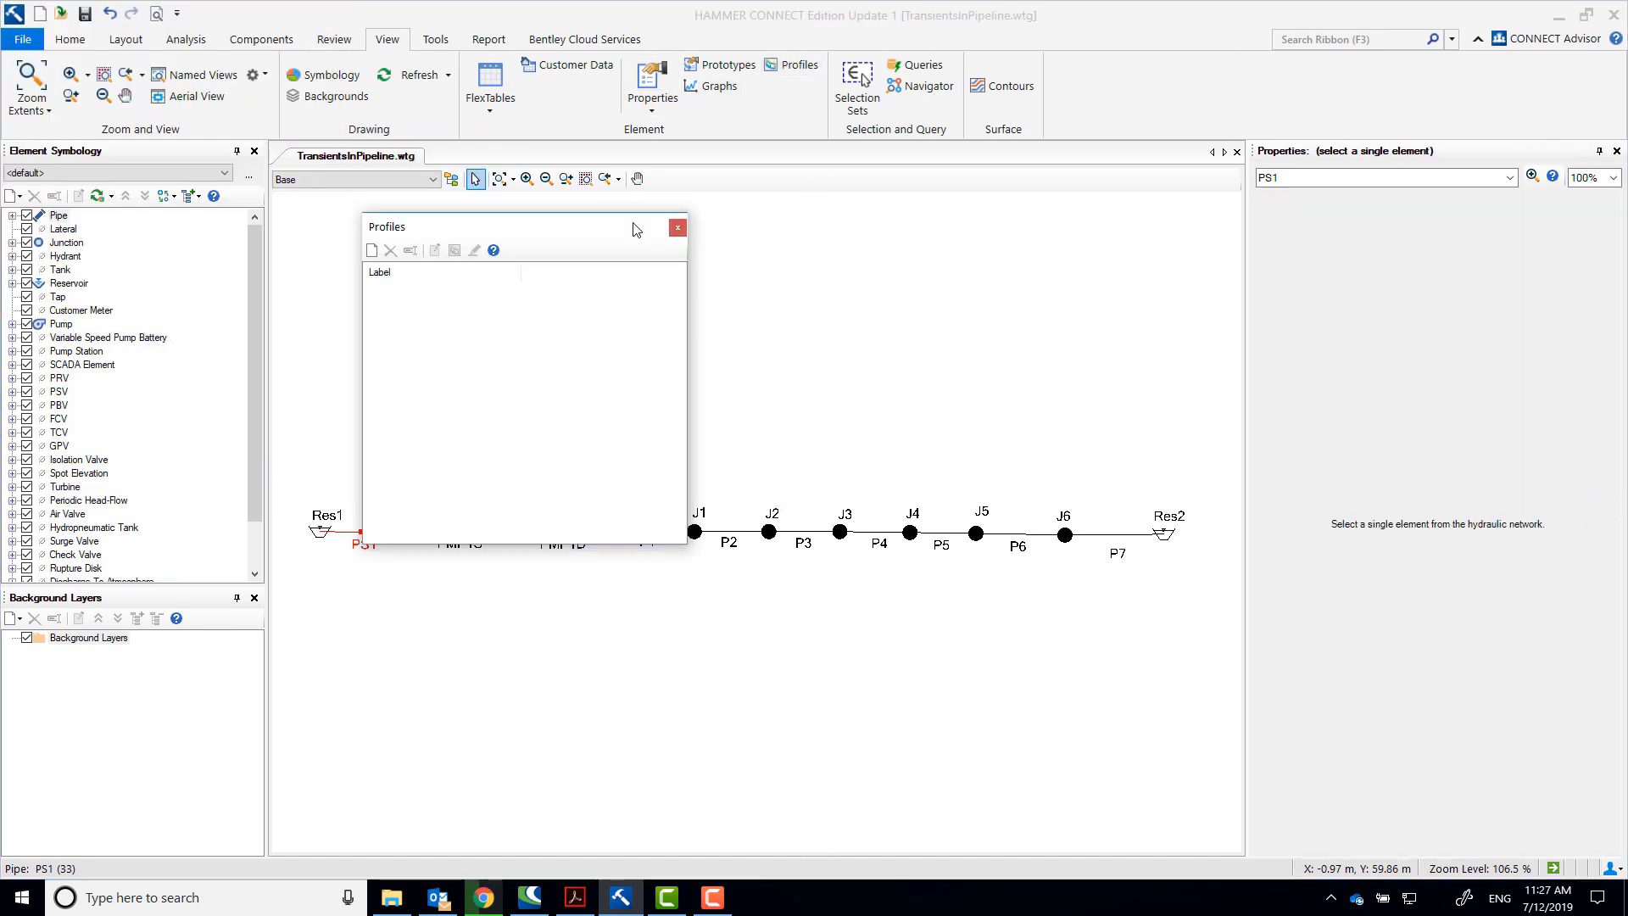
{"action": "left_click", "coordinate": [371, 251]}
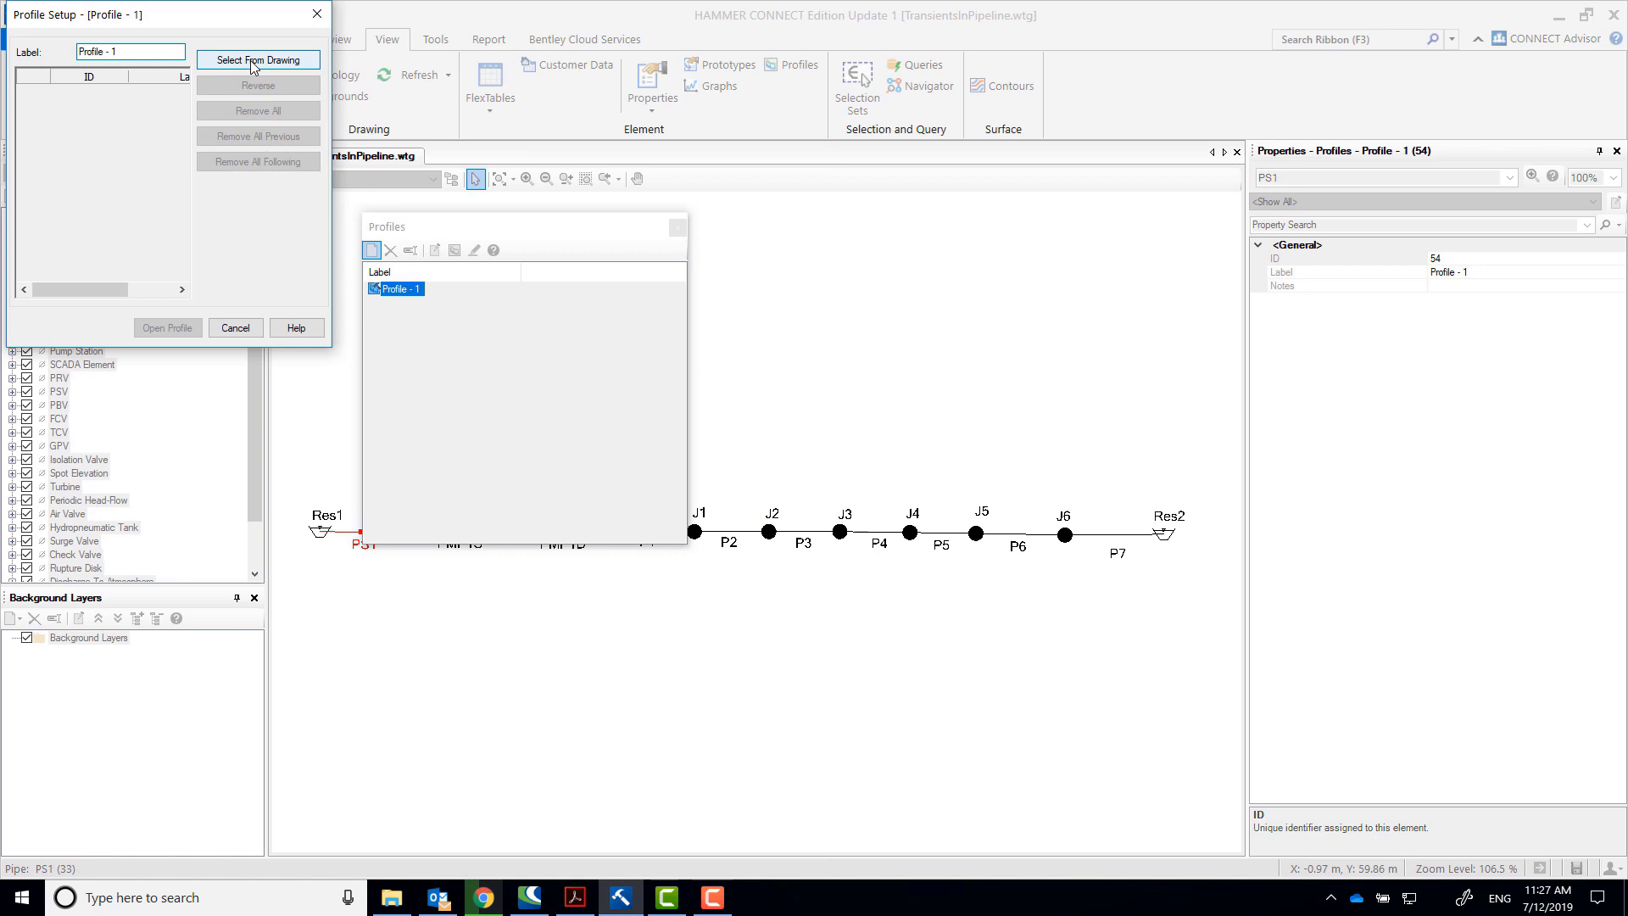
{"action": "left_click", "coordinate": [253, 62]}
{"action": "left_click_drag", "start_coordinate": [509, 229], "coordinate": [424, 61]}
{"action": "left_click", "coordinate": [512, 533]}
{"action": "left_click", "coordinate": [1165, 534]}
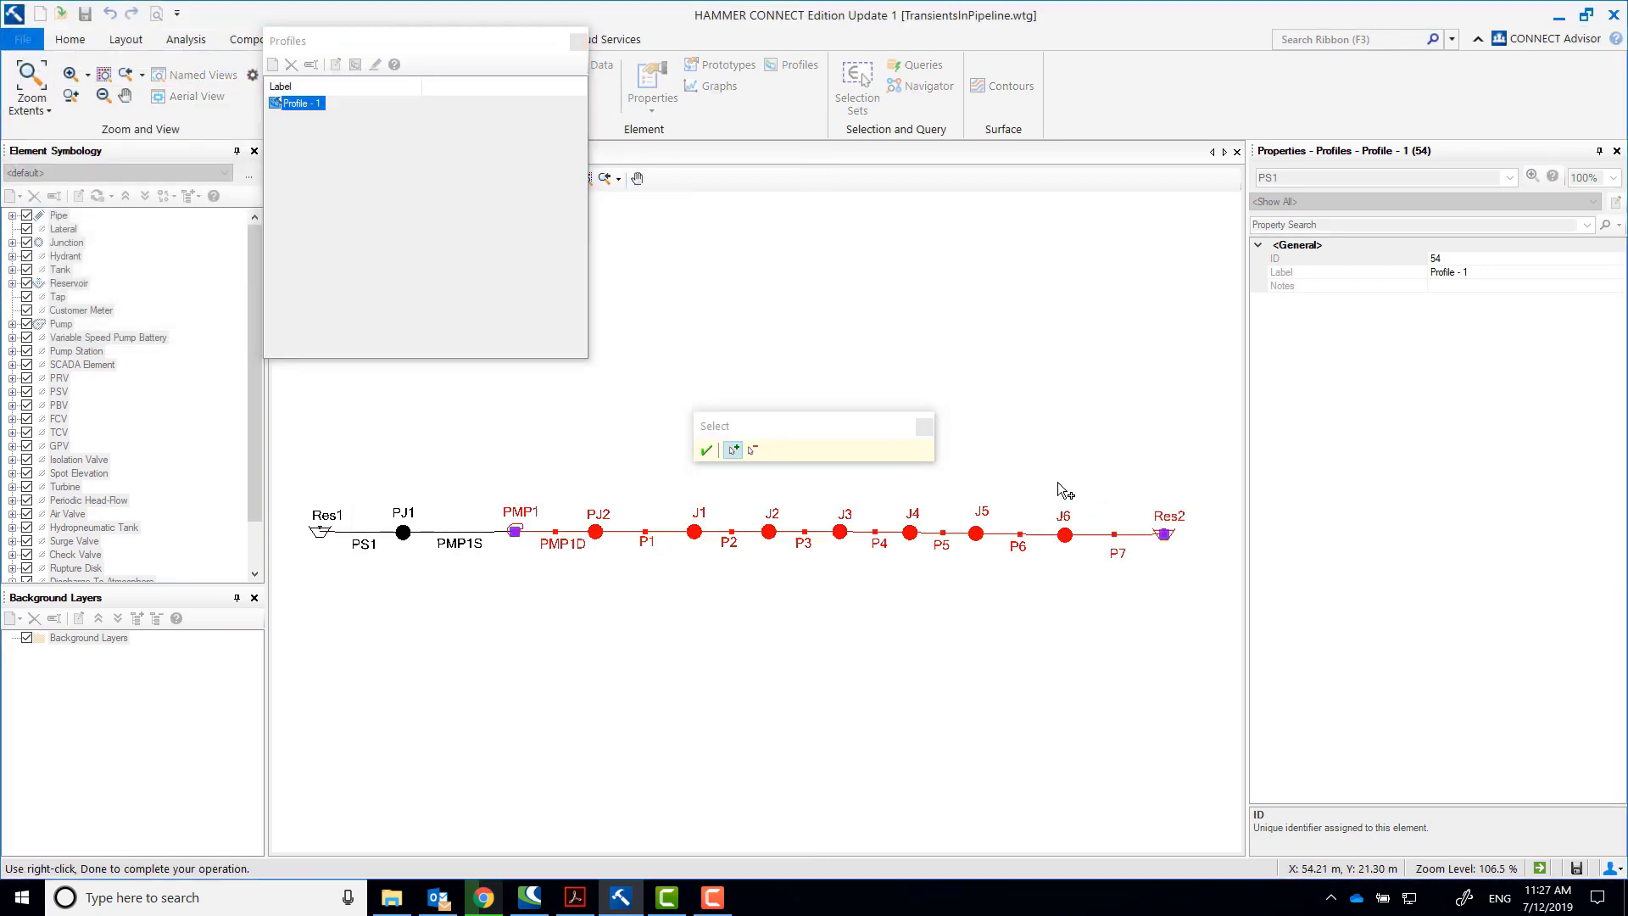
{"action": "left_click", "coordinate": [707, 451]}
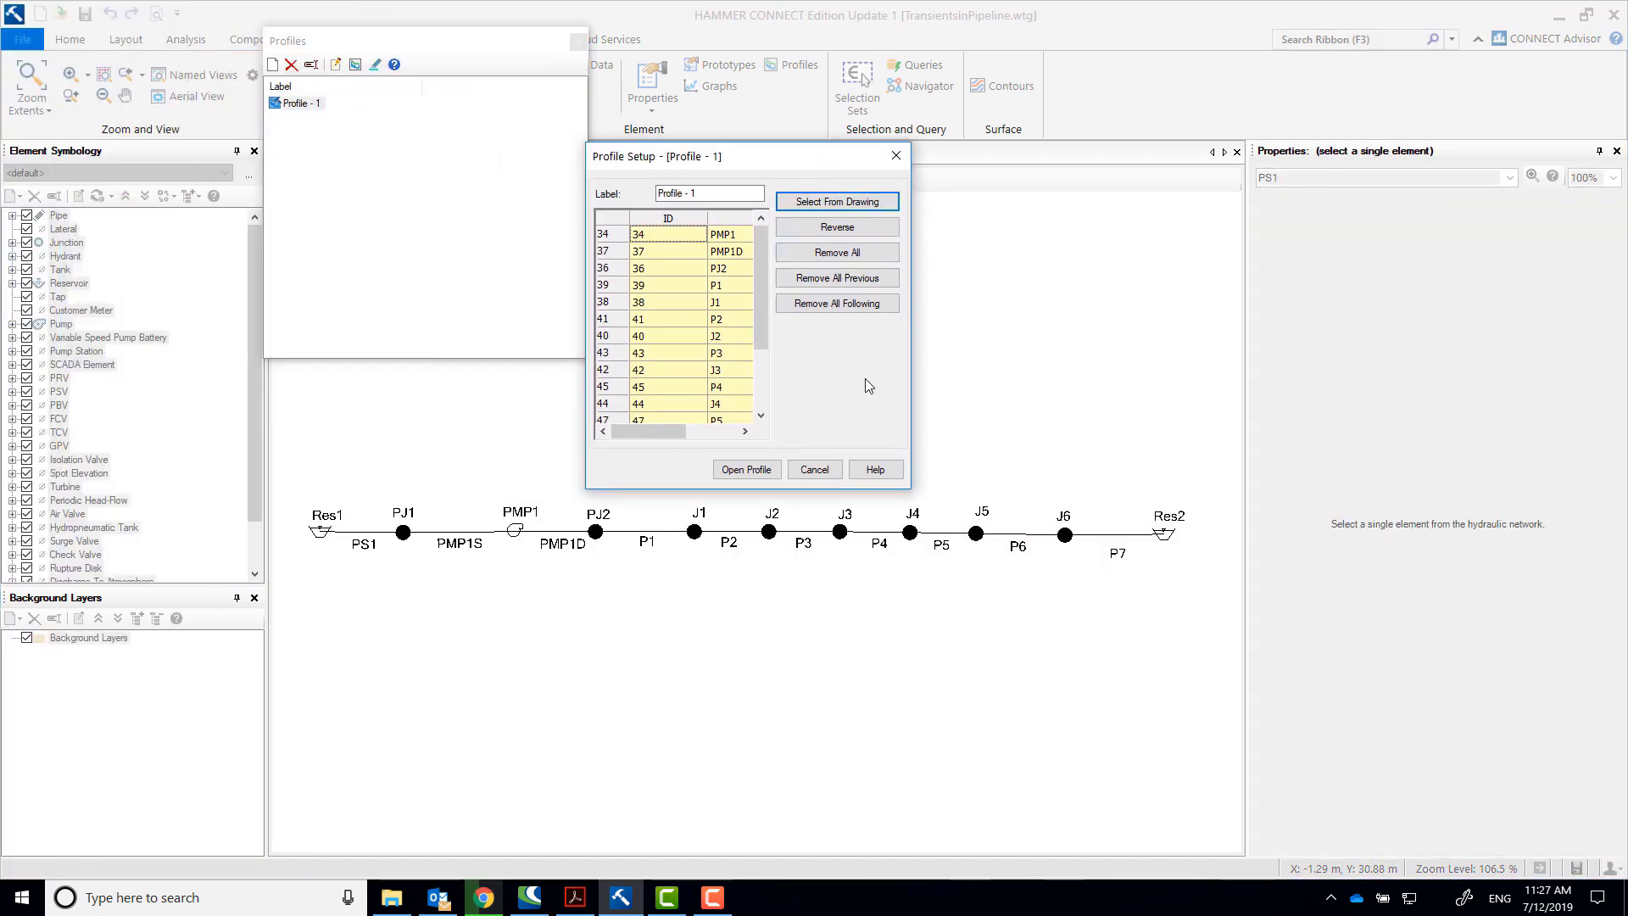
View the profile graph with the elevation and hydraulic grade series of the Base scenario, and close it
{"action": "left_click", "coordinate": [746, 469]}
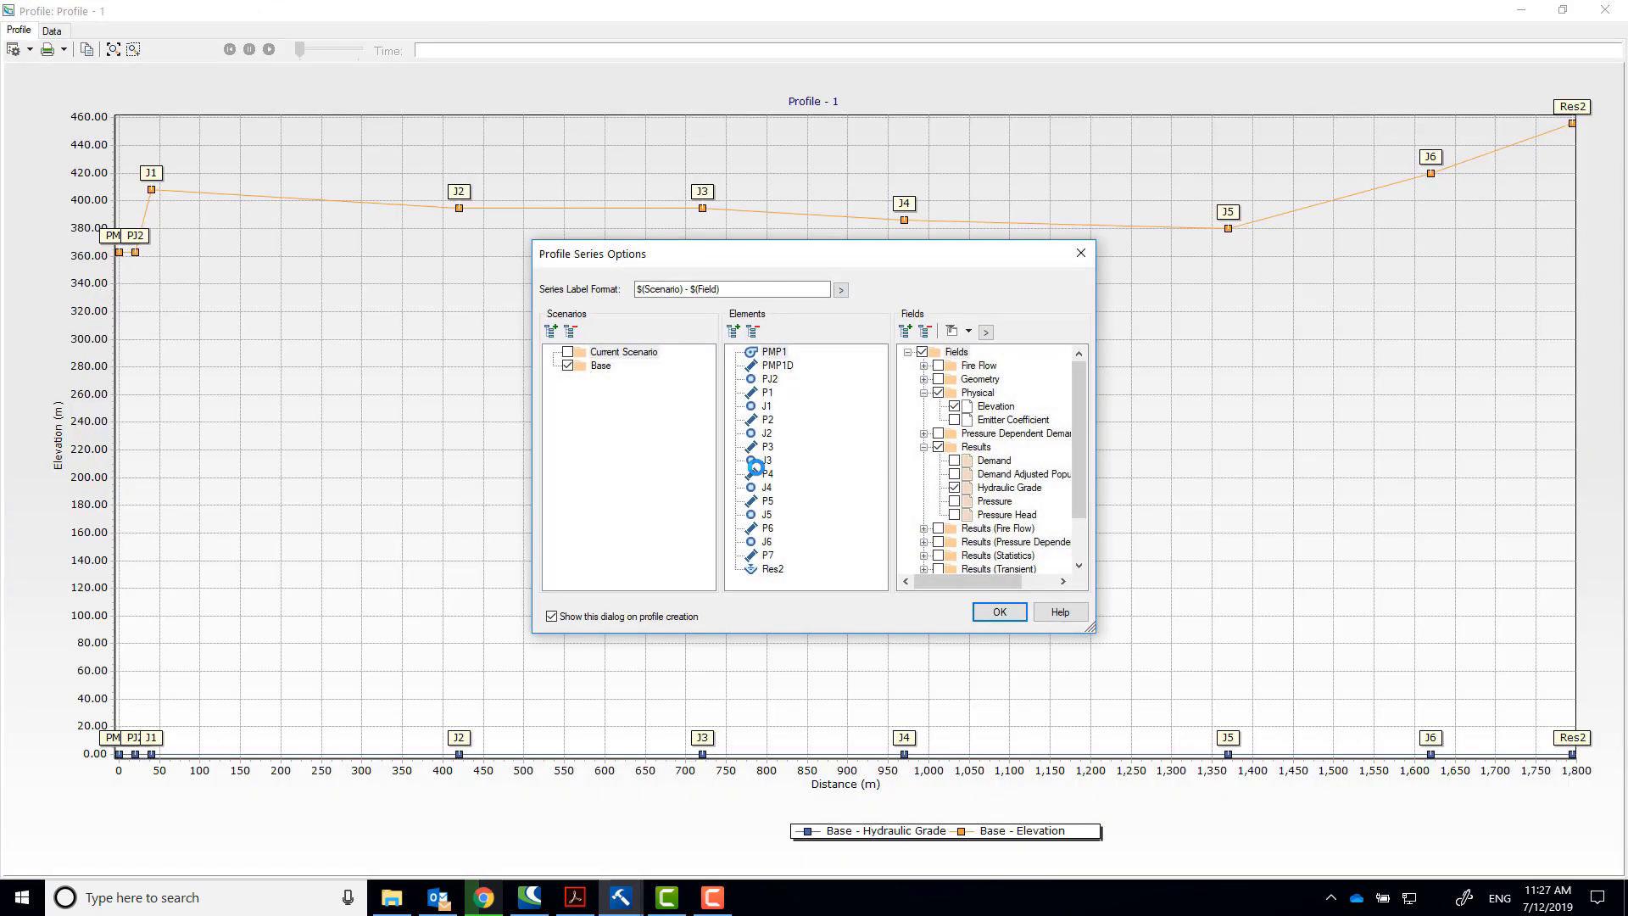
{"action": "left_click", "coordinate": [1000, 612]}
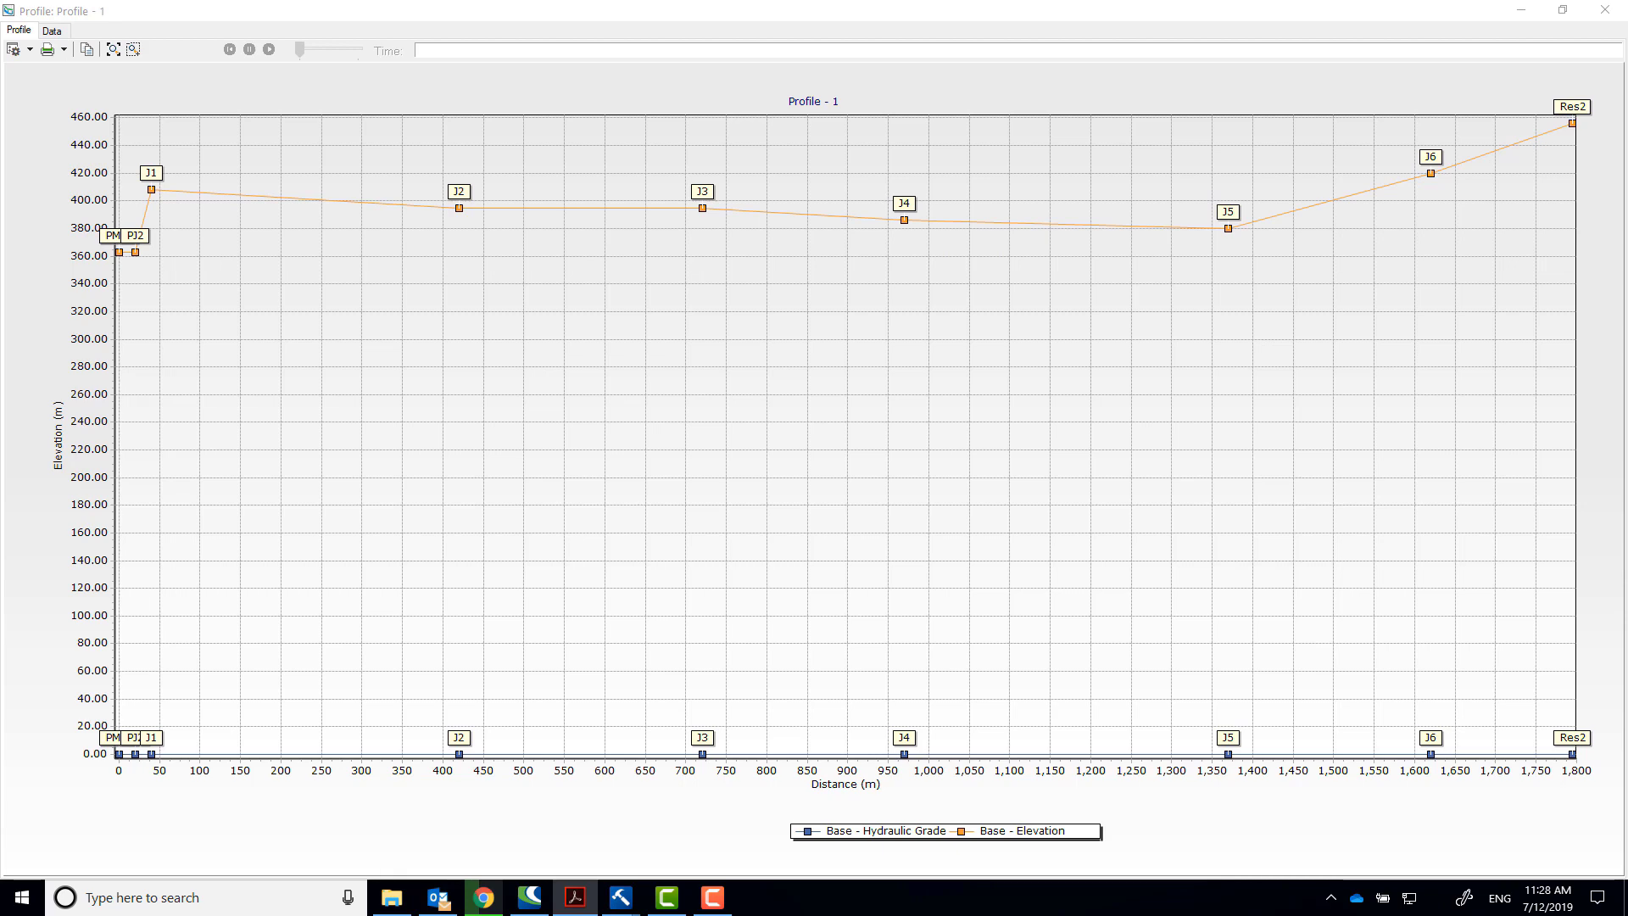
{"action": "left_click", "coordinate": [1605, 10]}
Rename the new profile to Main and dock the profiles manager together with Background Layers
{"action": "left_click", "coordinate": [315, 106]}
{"action": "type", "text": "Main"}
{"action": "left_click", "coordinate": [388, 116]}
{"action": "left_click_drag", "start_coordinate": [490, 43], "coordinate": [127, 839]}
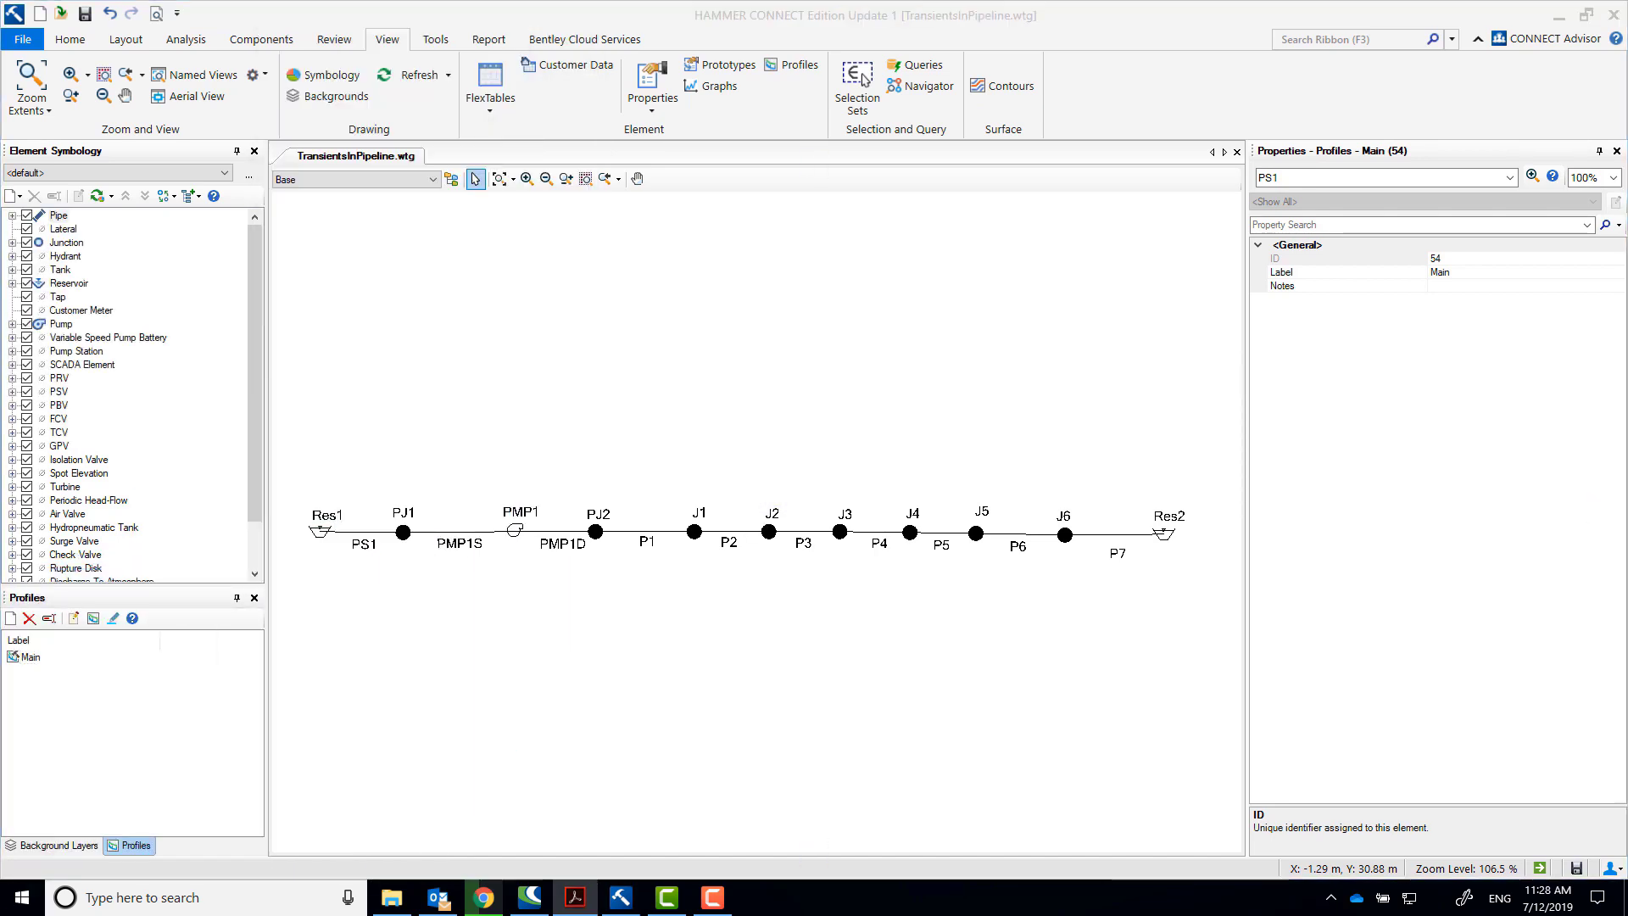
Check that the Main profile is enabled as a transient report path
{"action": "right_click", "coordinate": [36, 656]}
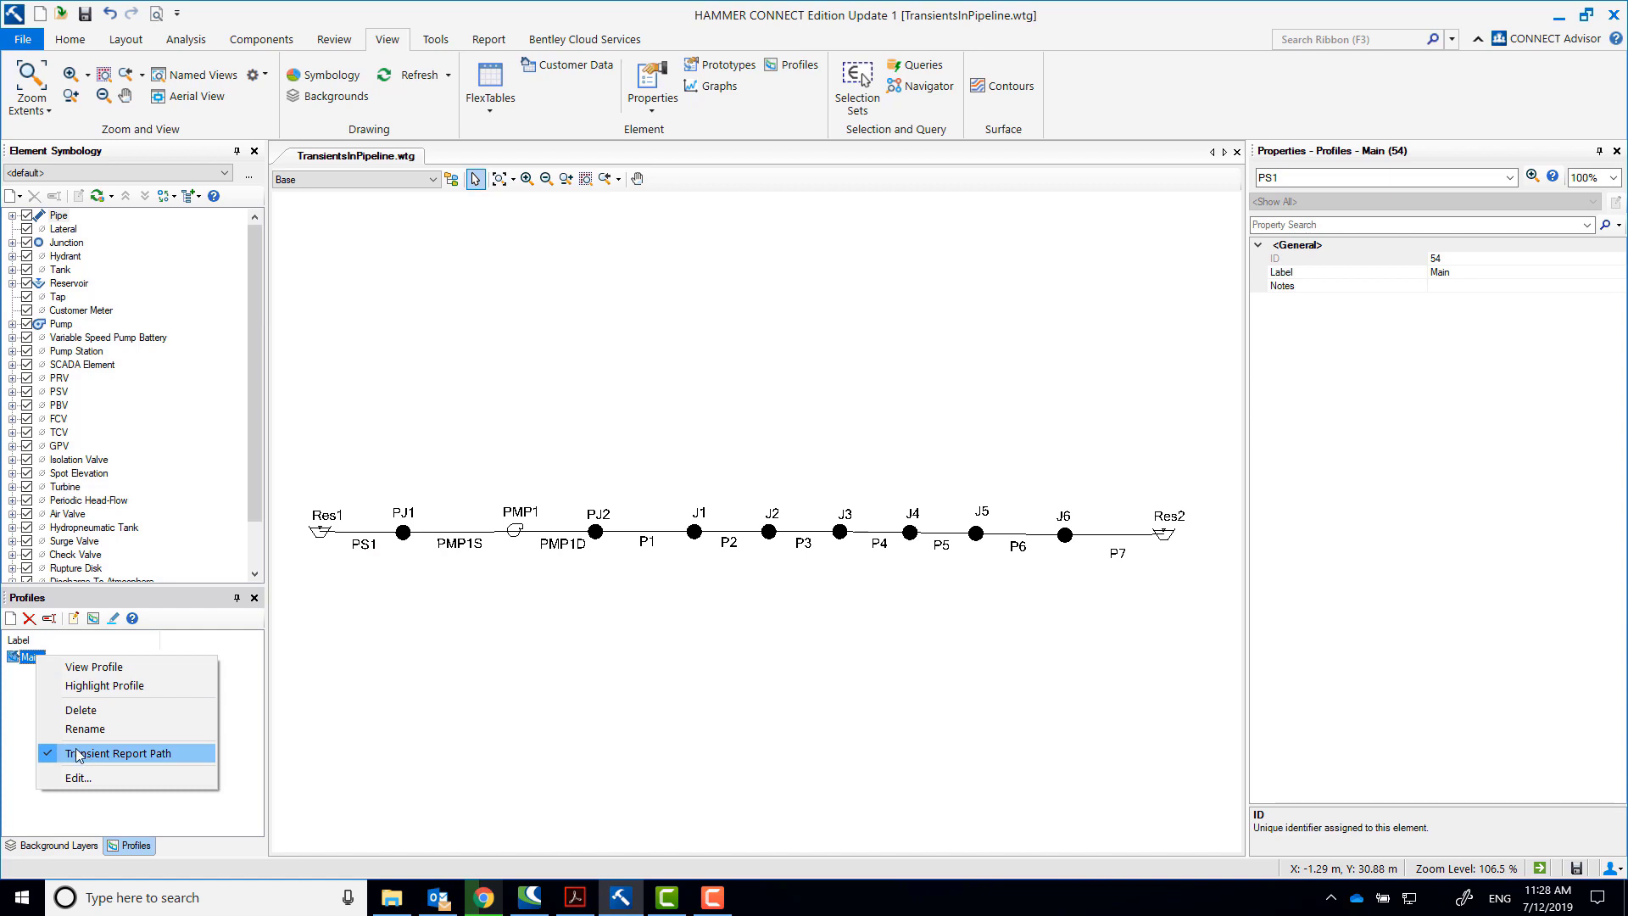
{"action": "left_click", "coordinate": [243, 669]}
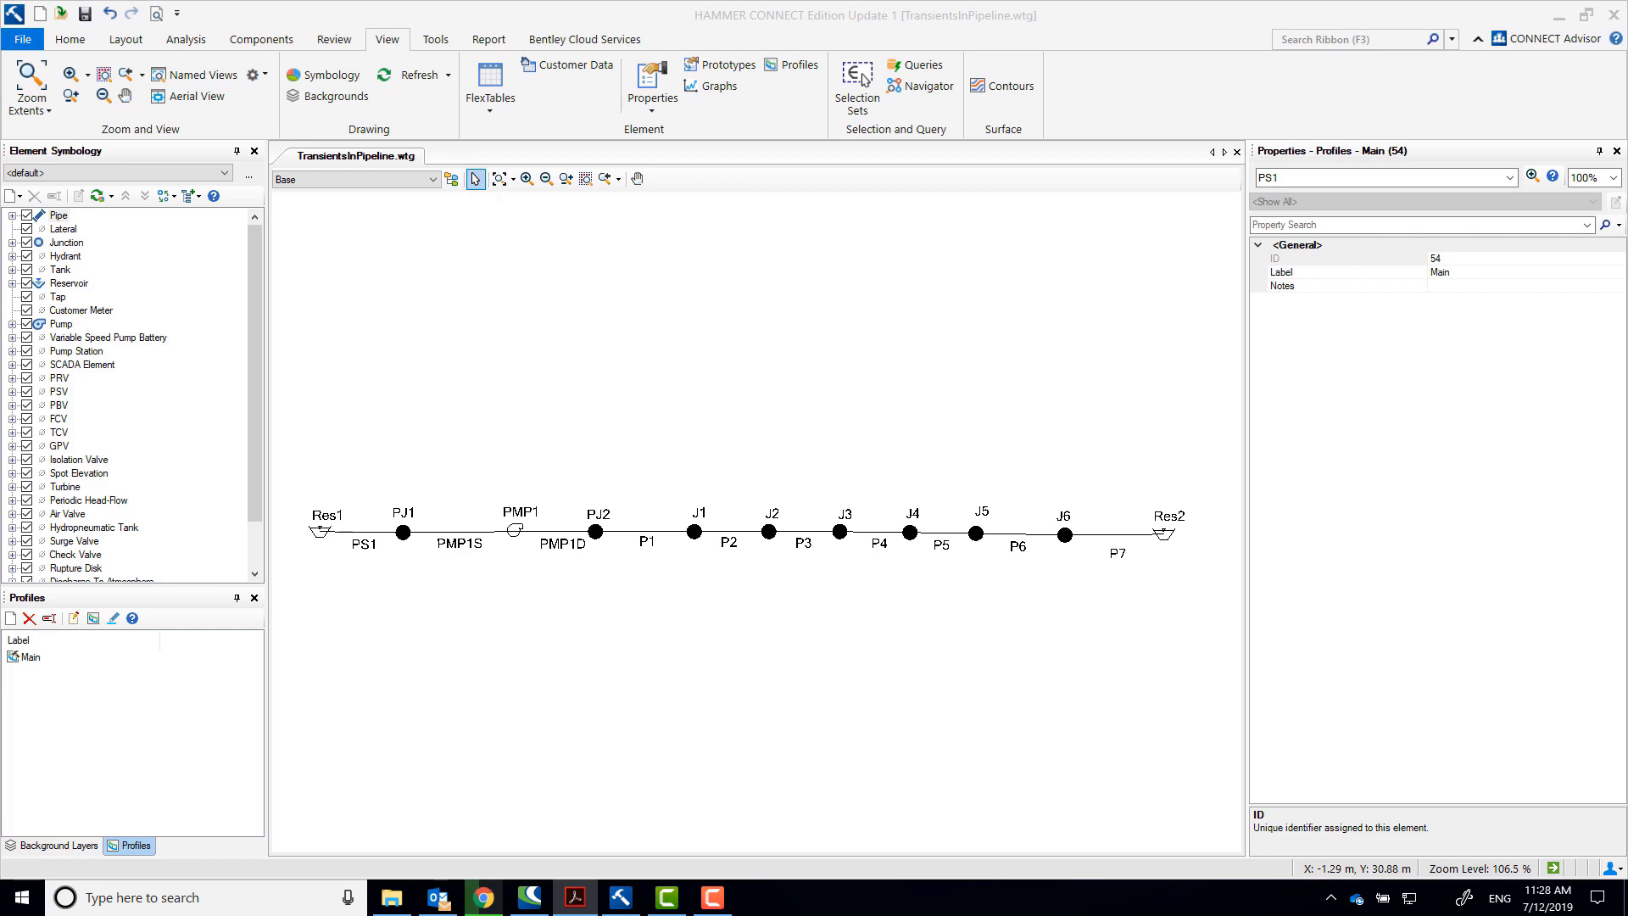
Set pump PMP1's transient type to Shut Down After Time Delay, with a 600 mm pump valve diameter and a 5-second delay
{"action": "left_click", "coordinate": [515, 531]}
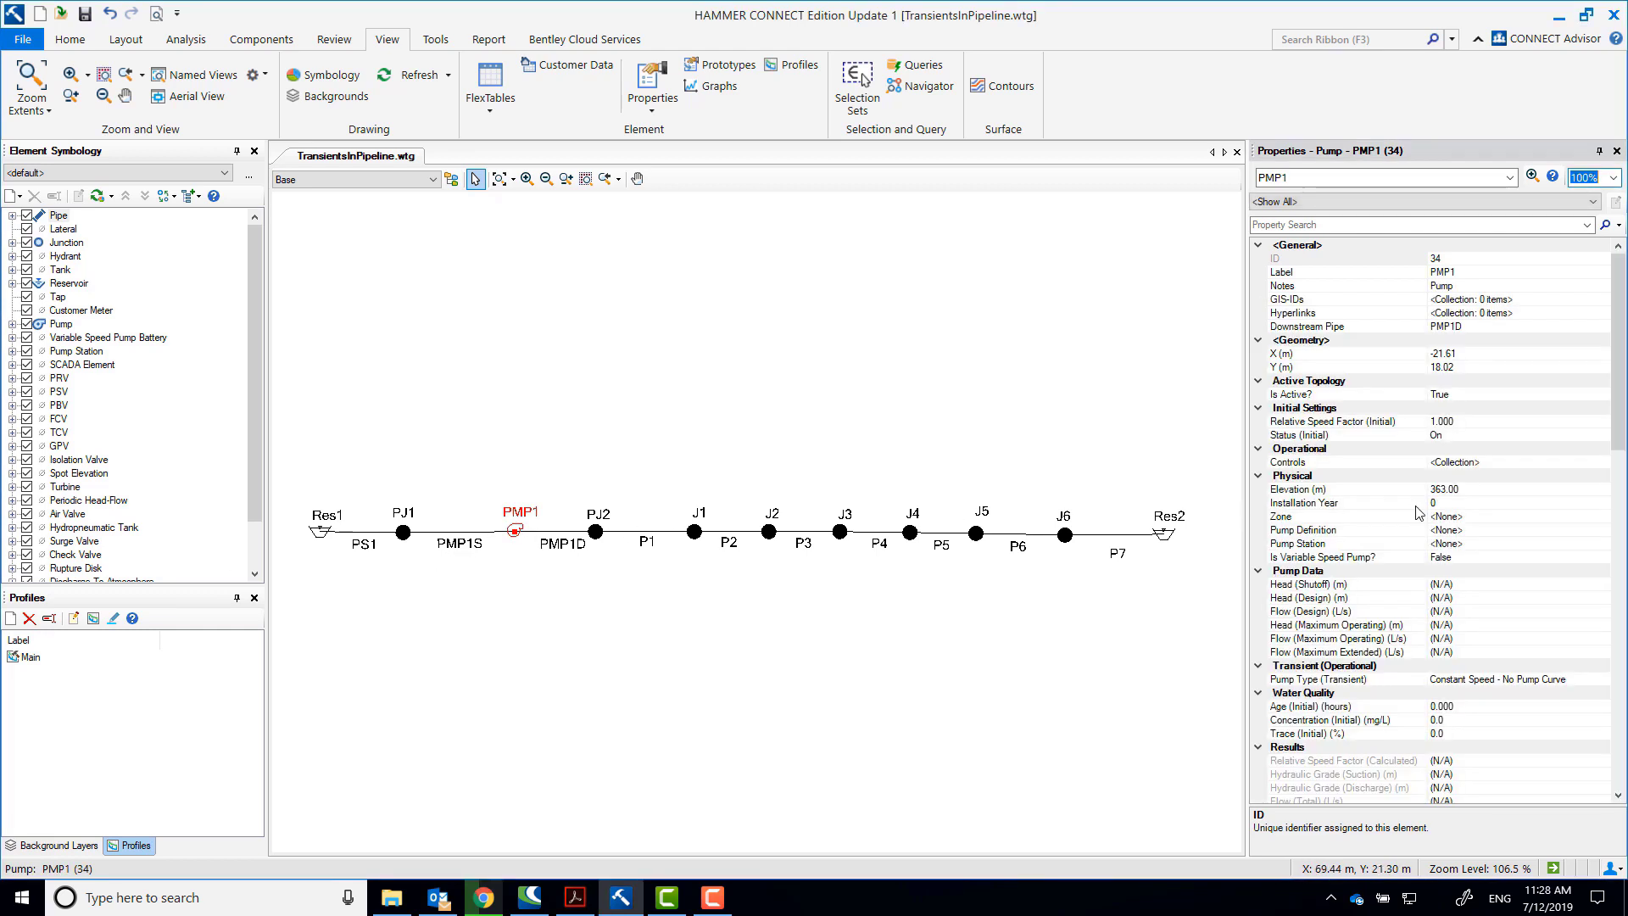
{"action": "left_click", "coordinate": [1601, 678]}
{"action": "left_click", "coordinate": [1603, 679]}
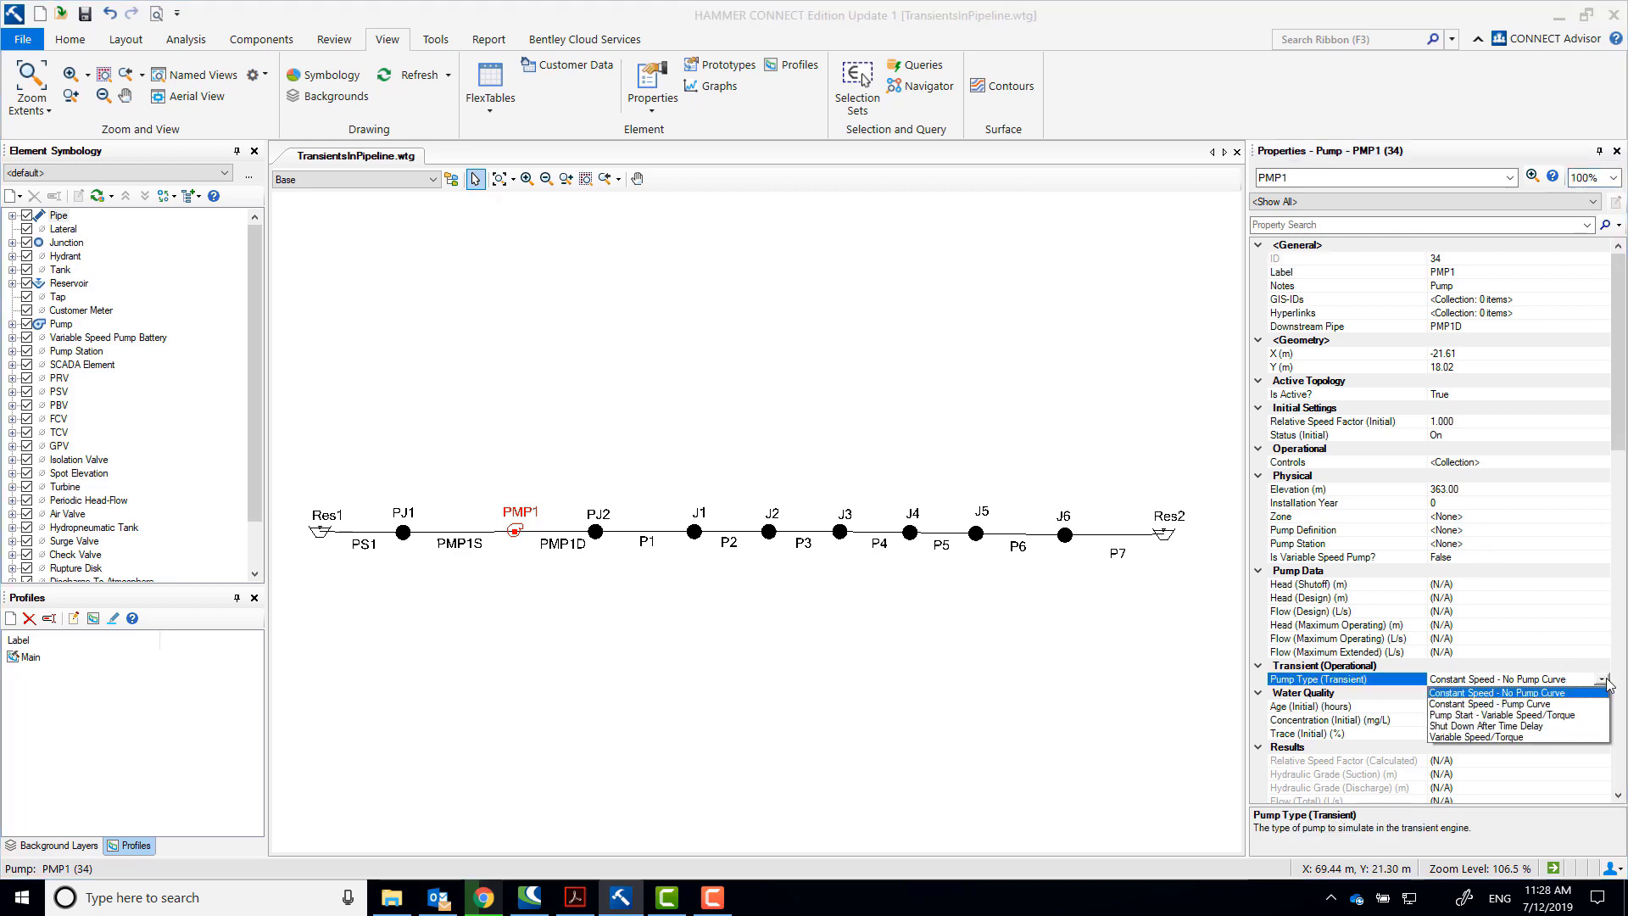
{"action": "left_click", "coordinate": [1533, 726]}
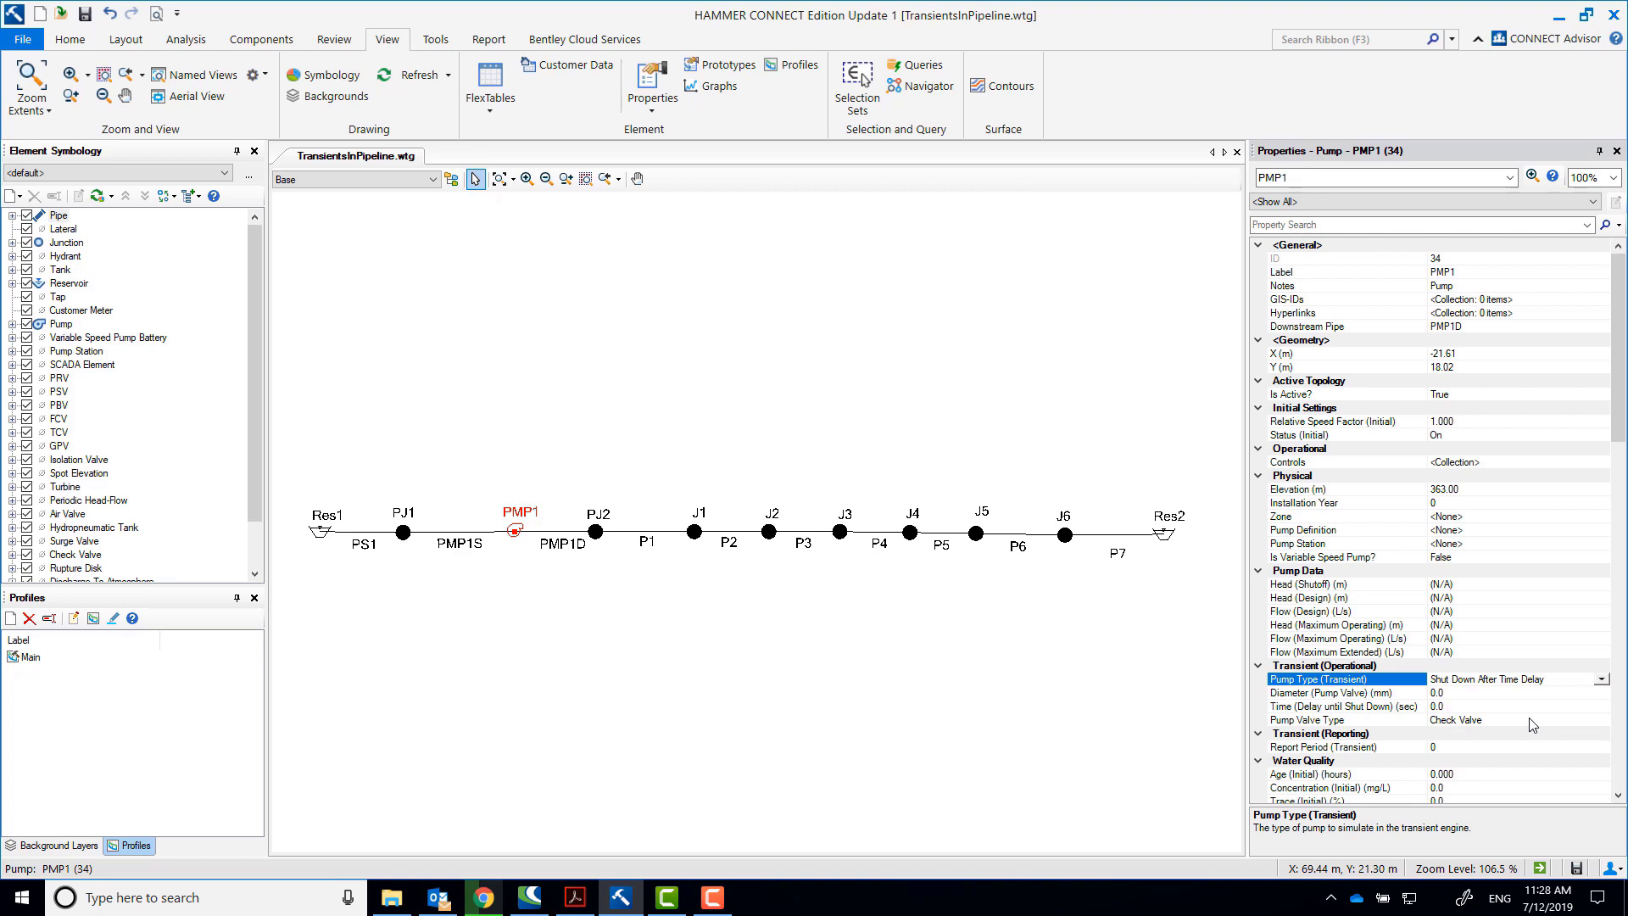
{"action": "left_click", "coordinate": [1501, 689]}
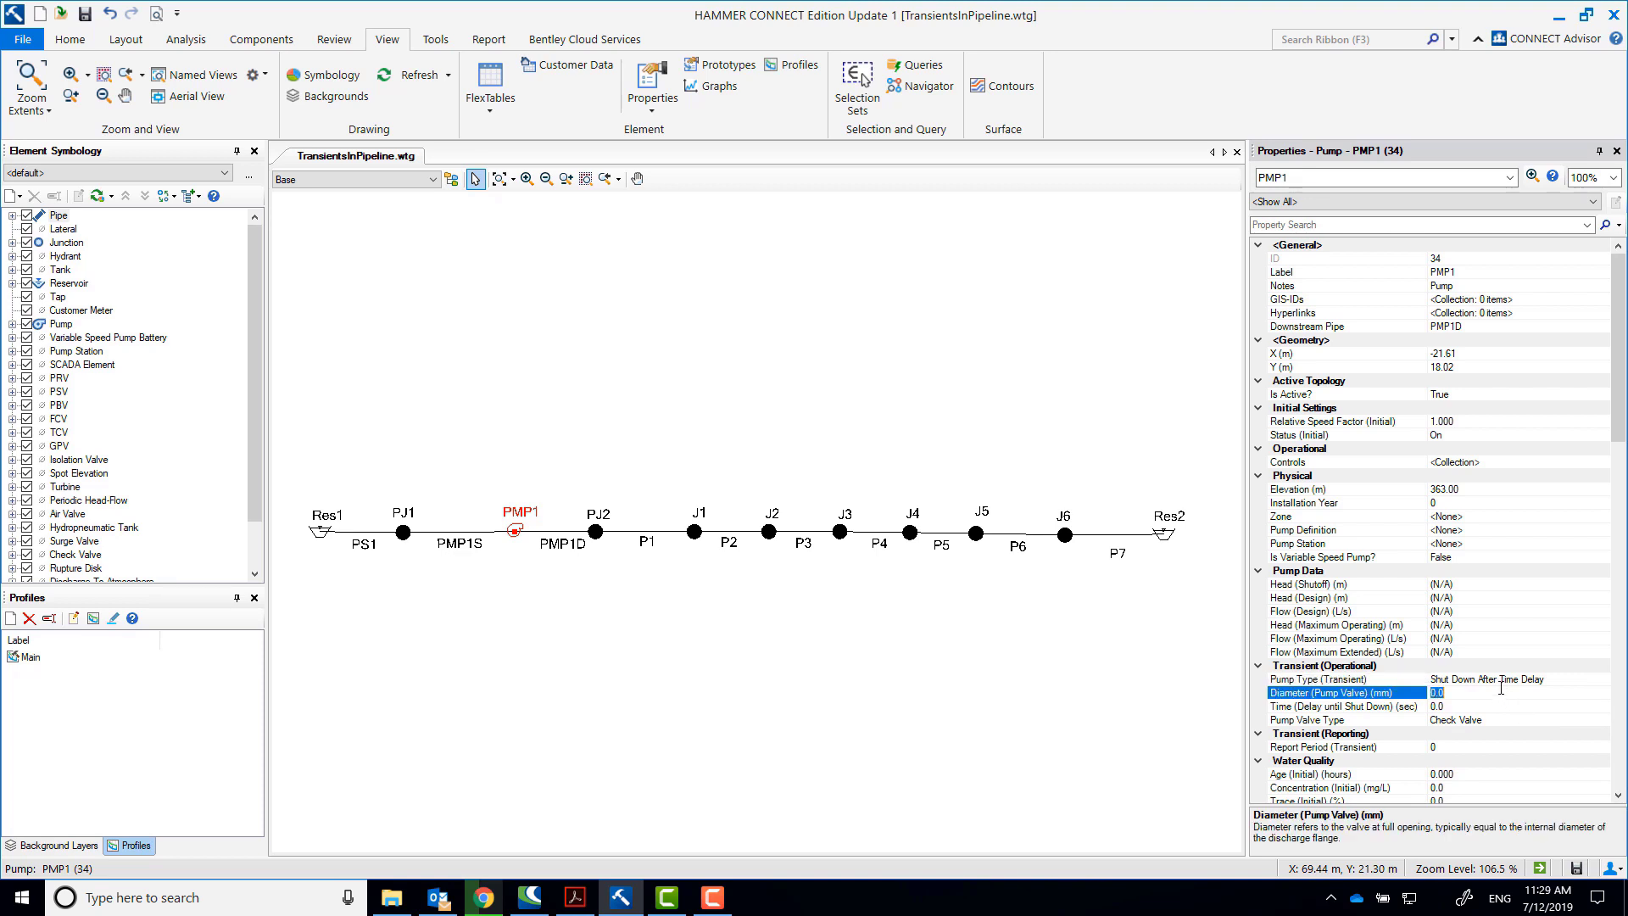
{"action": "left_click", "coordinate": [1460, 706]}
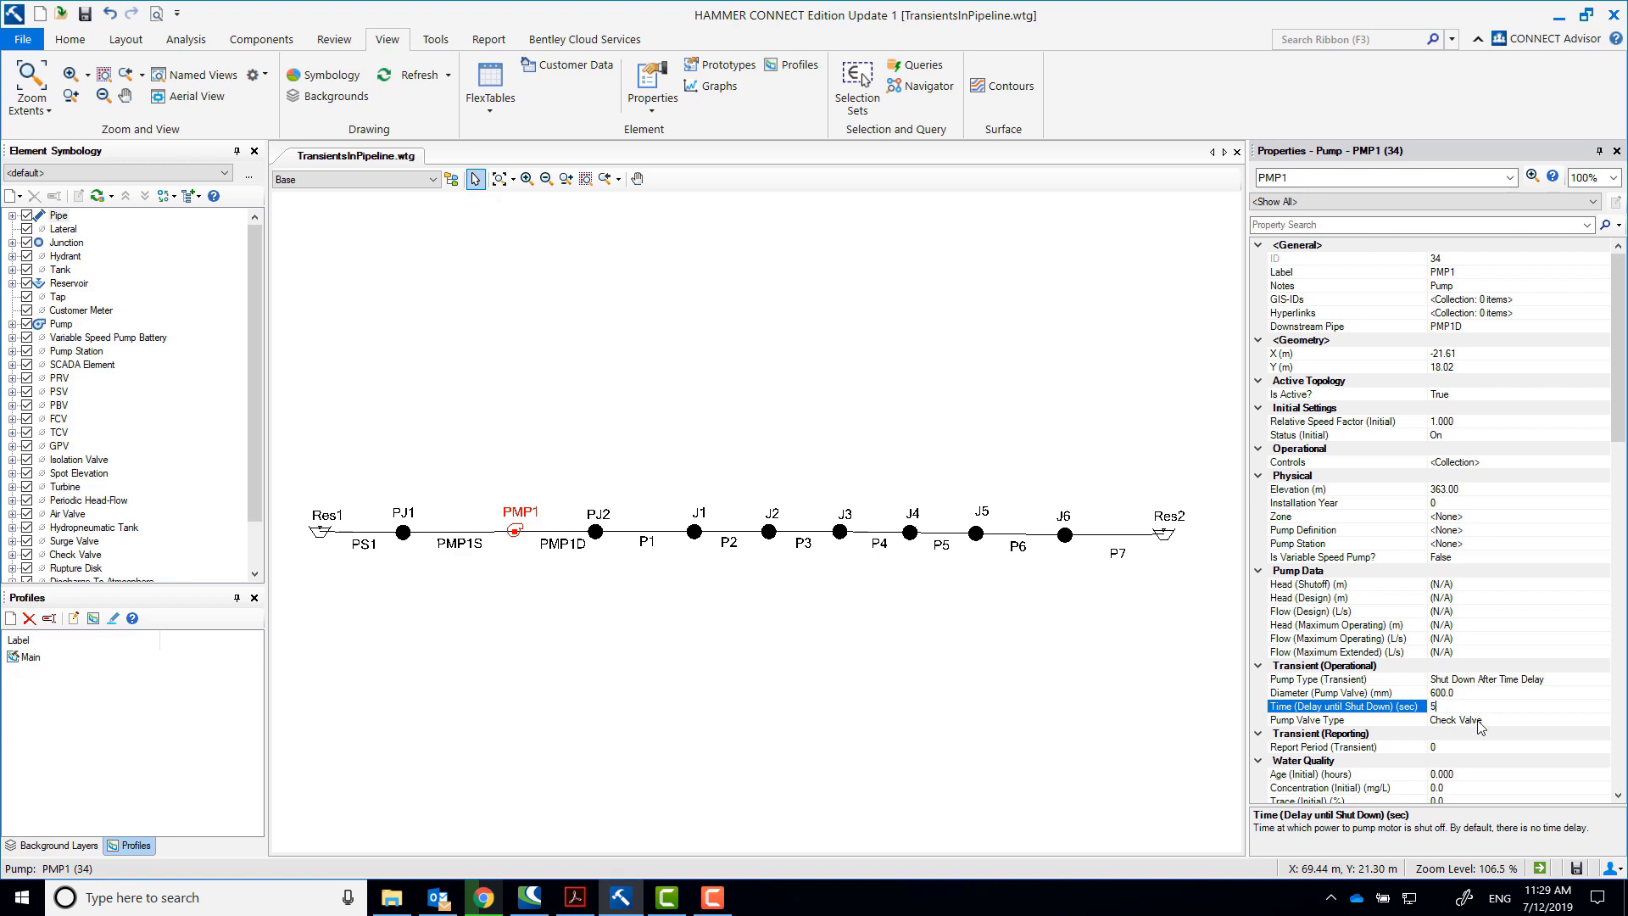
{"action": "left_click", "coordinate": [1478, 720]}
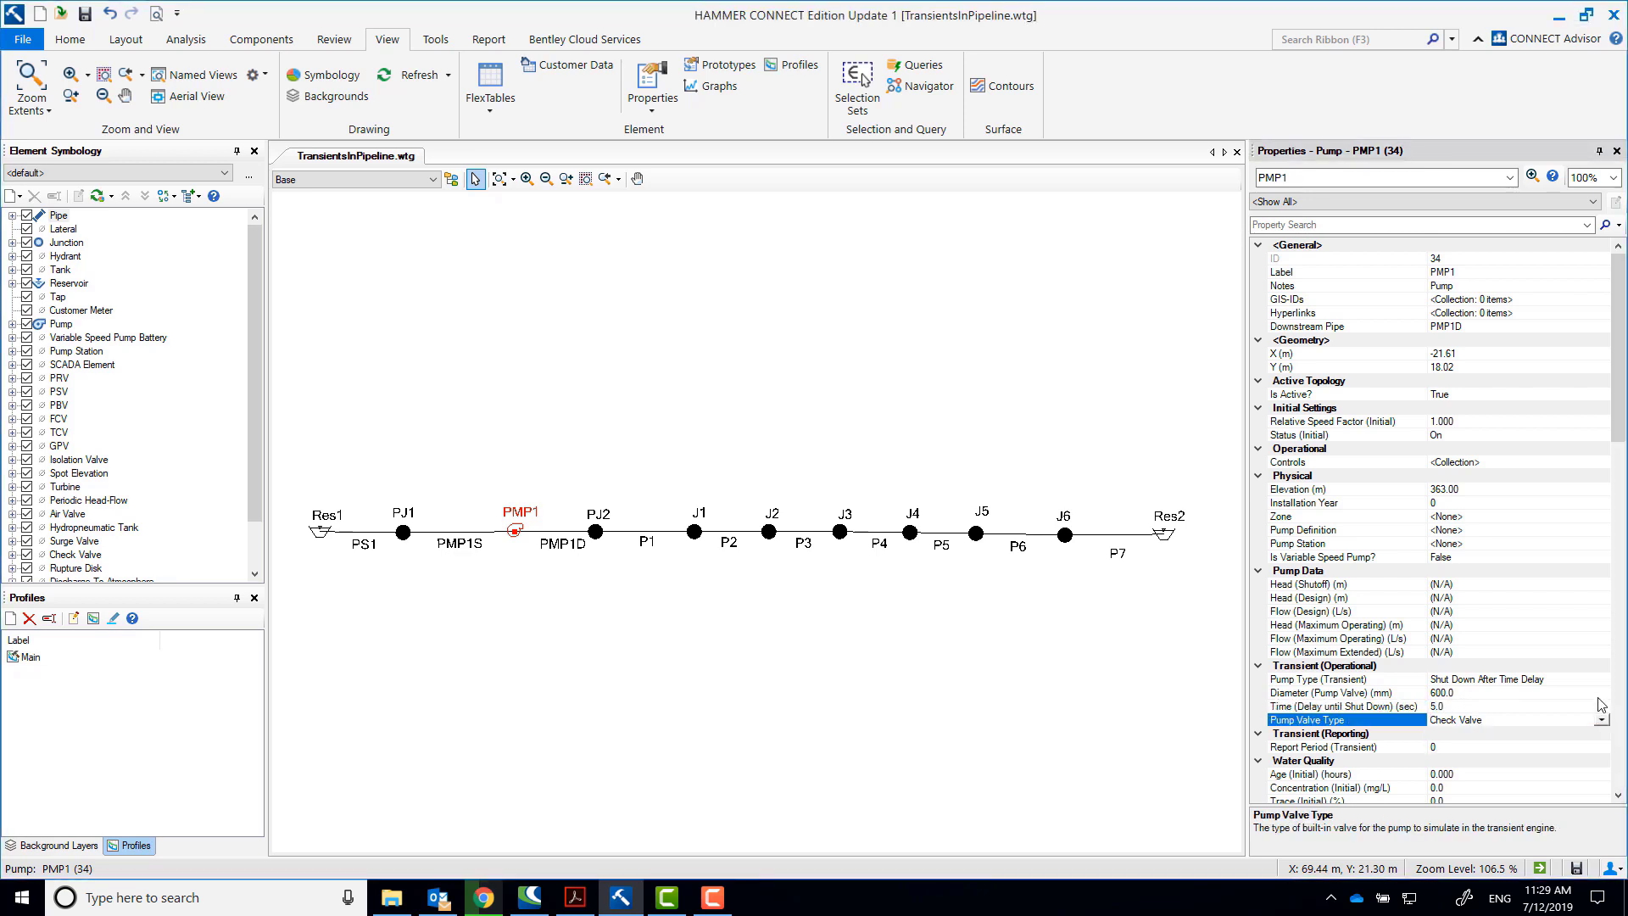
Create a pump definition named PMP1 and set its type to Design Point (1 Point)
{"action": "left_click", "coordinate": [1598, 518]}
{"action": "left_click", "coordinate": [1601, 531]}
{"action": "left_click", "coordinate": [1602, 533]}
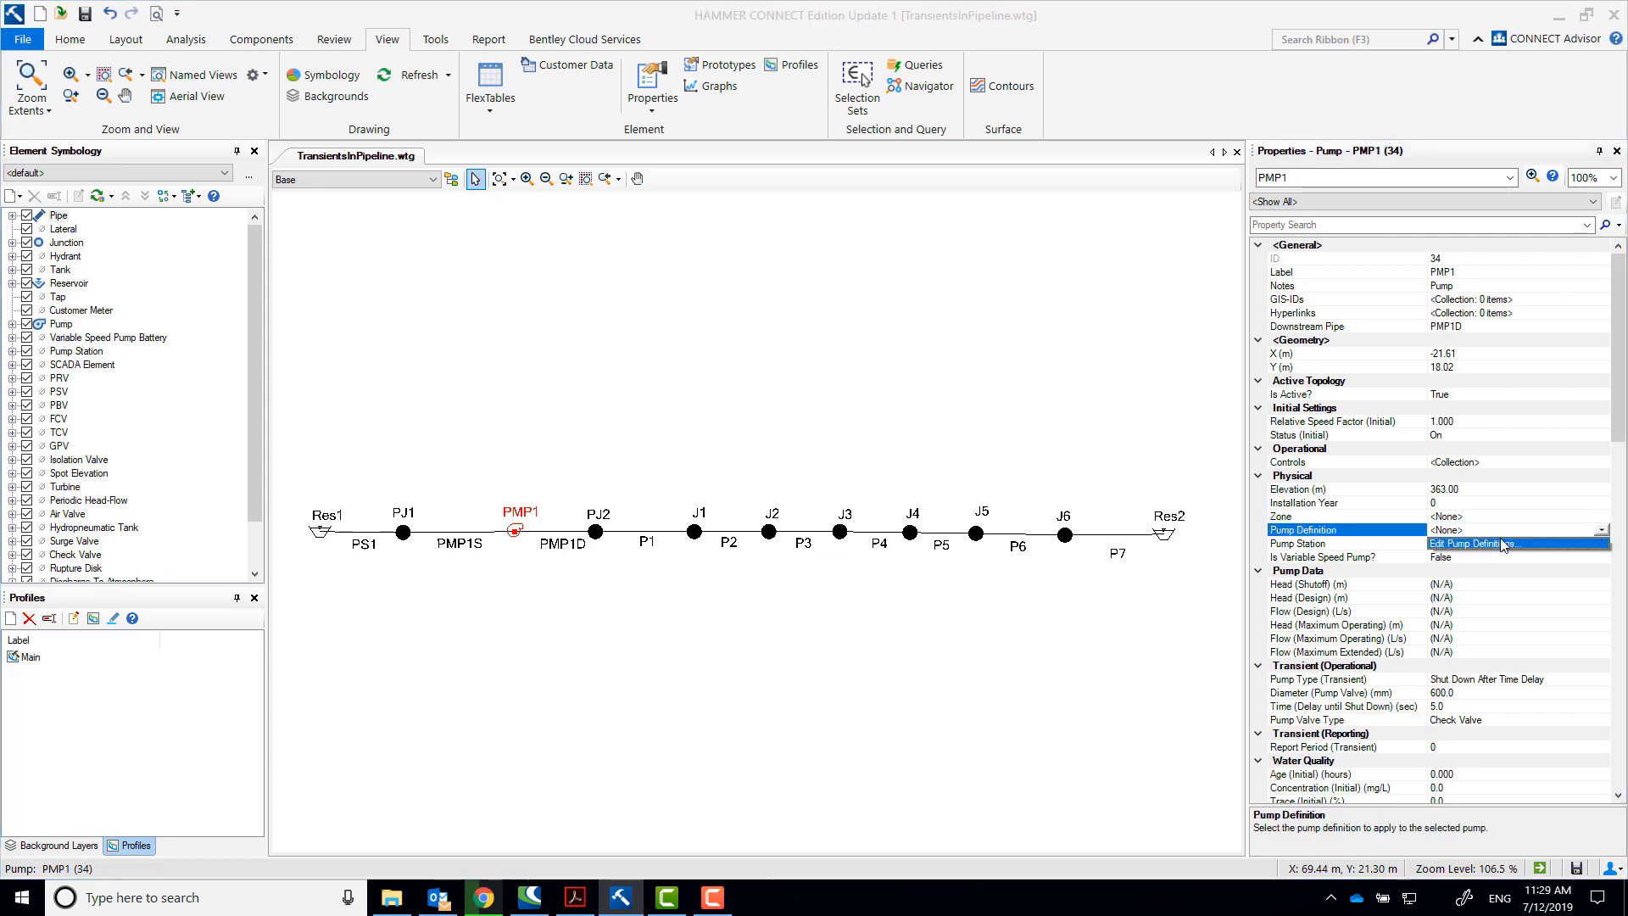
{"action": "left_click", "coordinate": [1480, 550]}
{"action": "left_click_drag", "start_coordinate": [484, 26], "coordinate": [937, 261]}
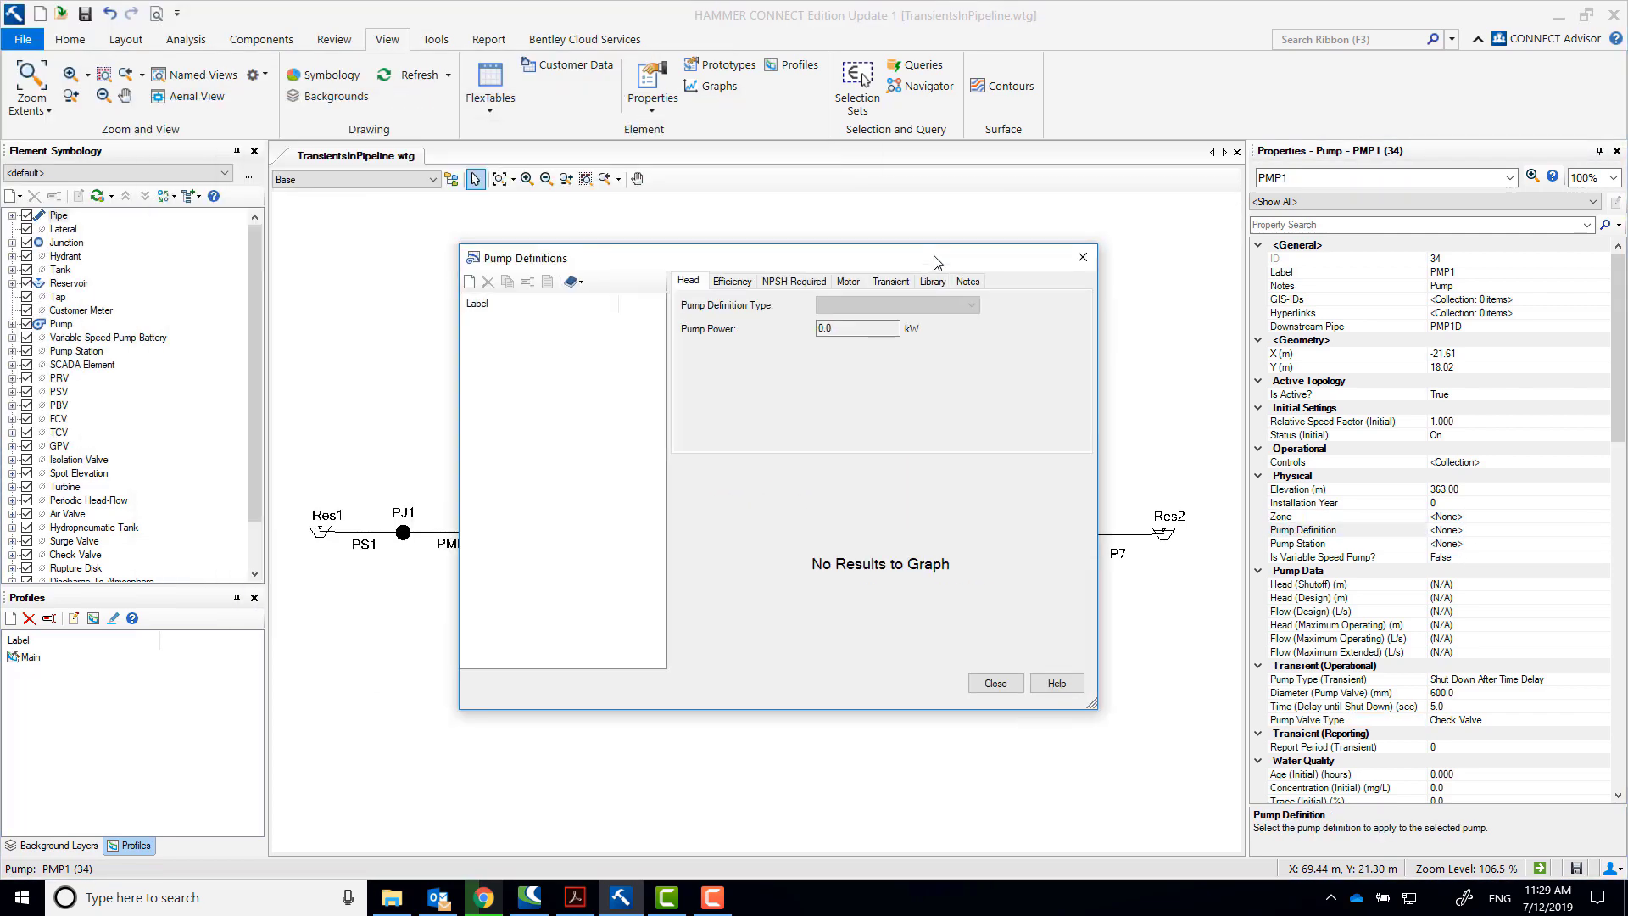
{"action": "left_click", "coordinate": [471, 281]}
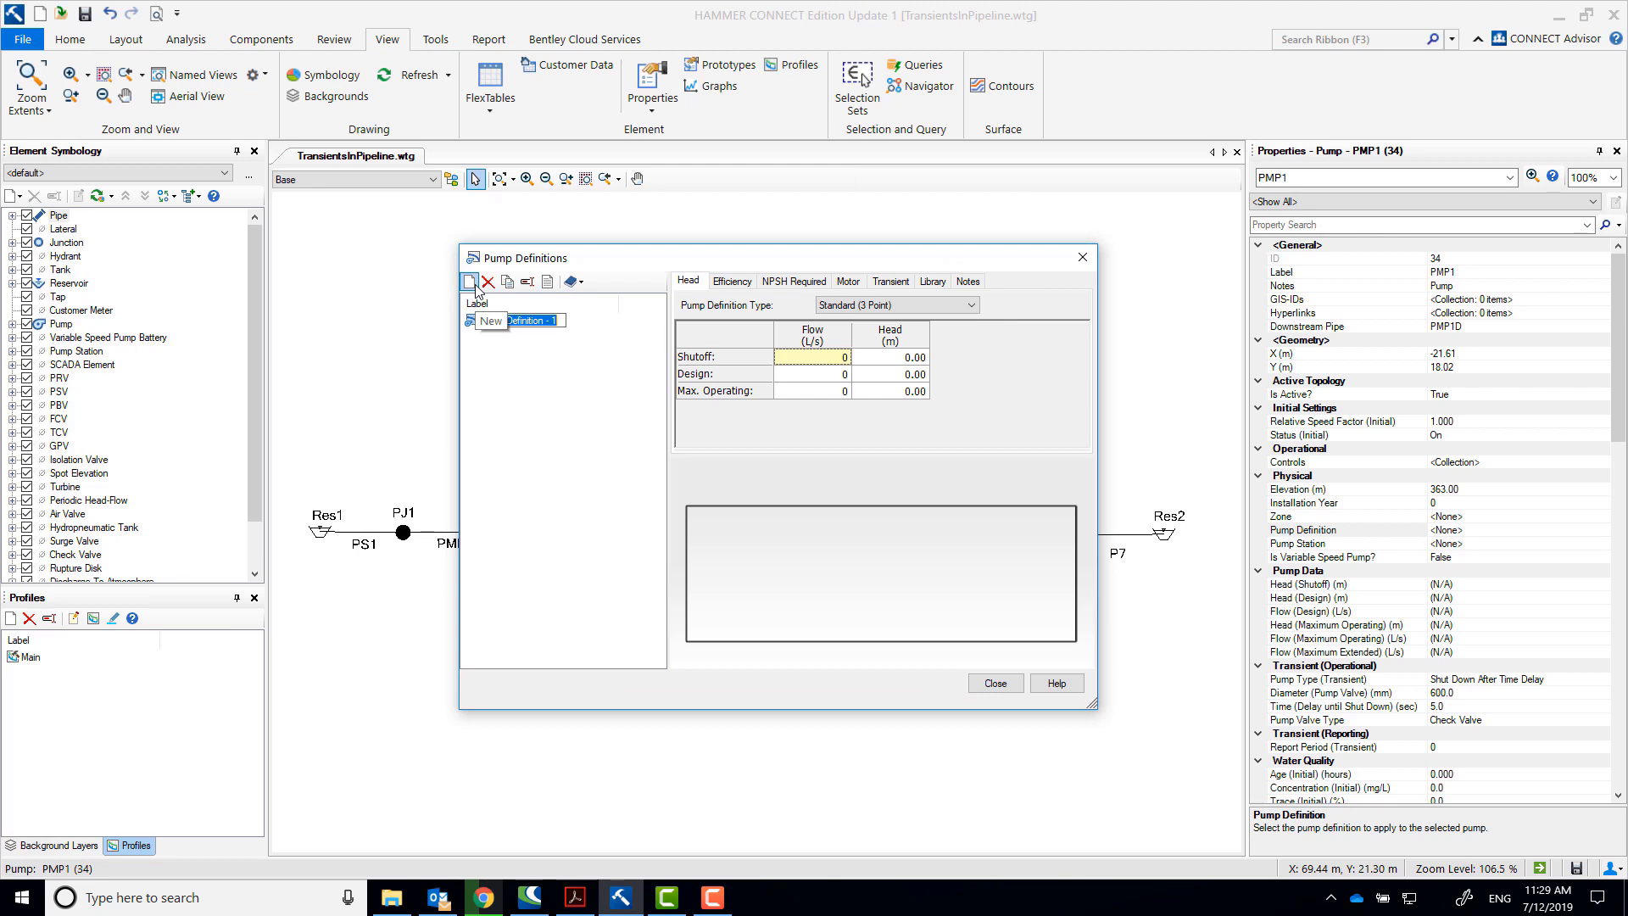
{"action": "type", "text": "PMP"}
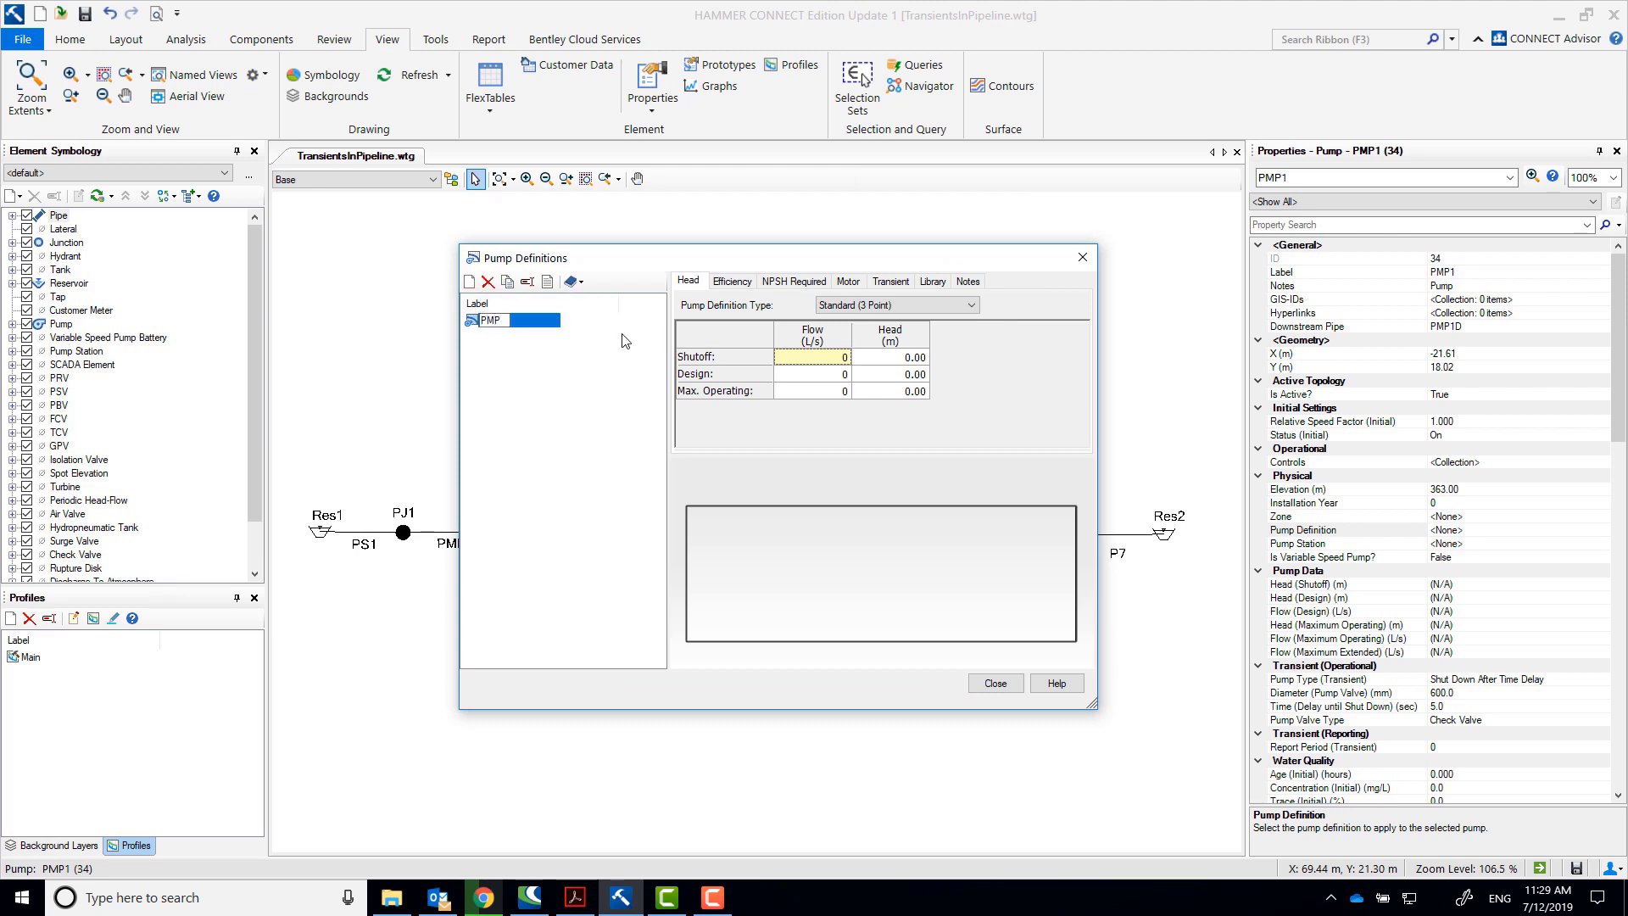
{"action": "type", "text": "1"}
{"action": "key", "text": "Return"}
{"action": "left_click", "coordinate": [500, 323]}
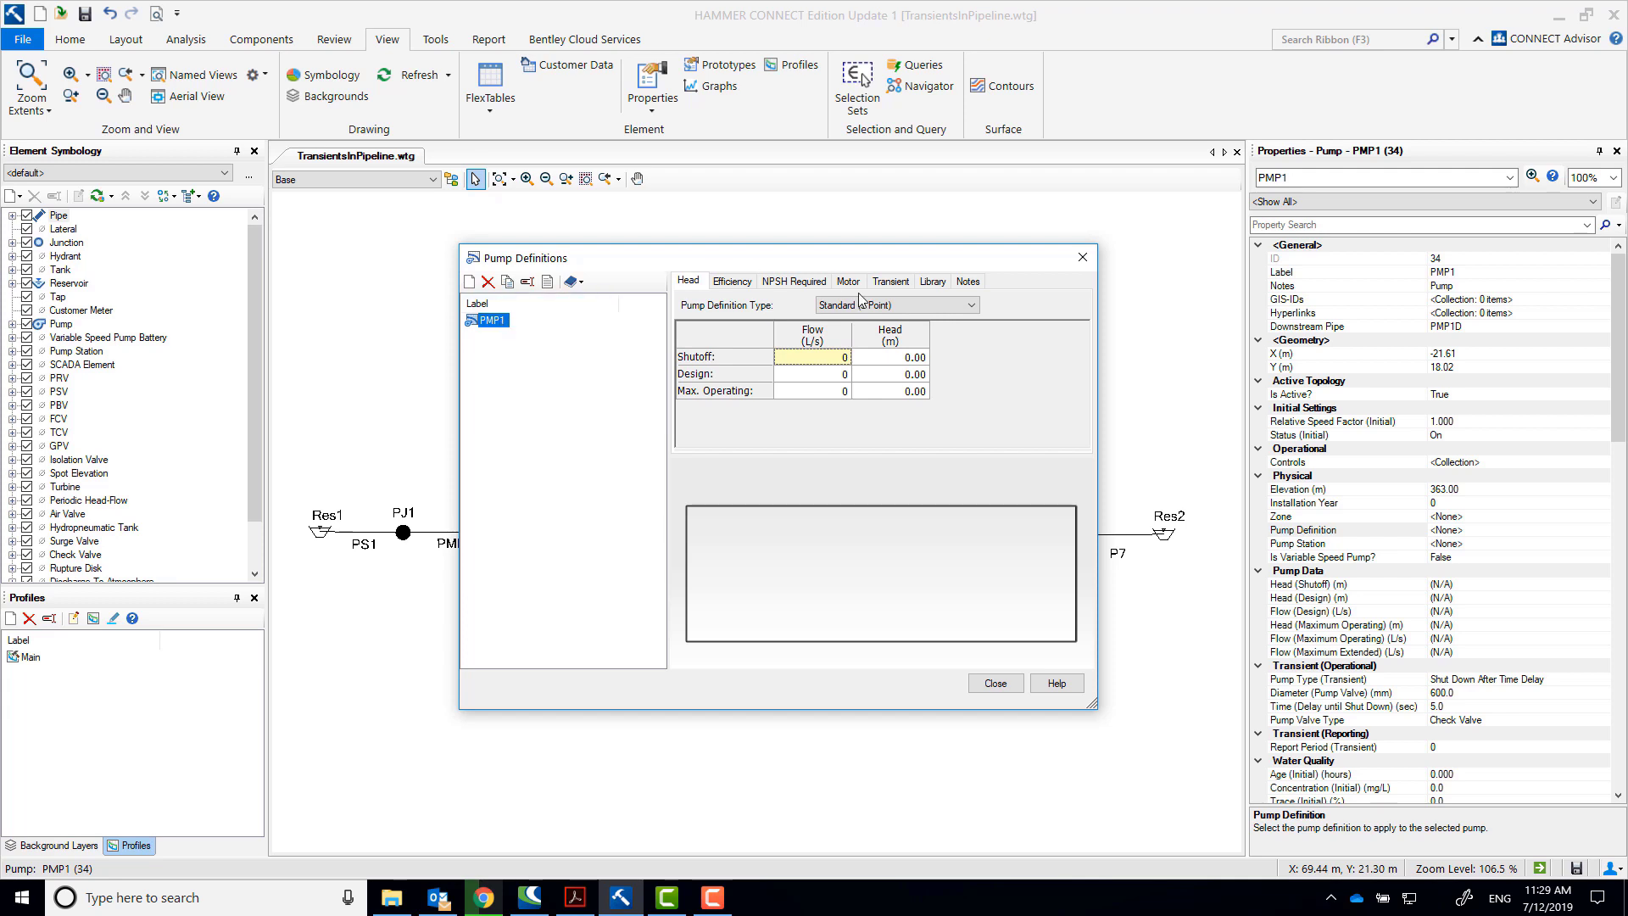
{"action": "left_click", "coordinate": [890, 306]}
{"action": "left_click", "coordinate": [861, 342]}
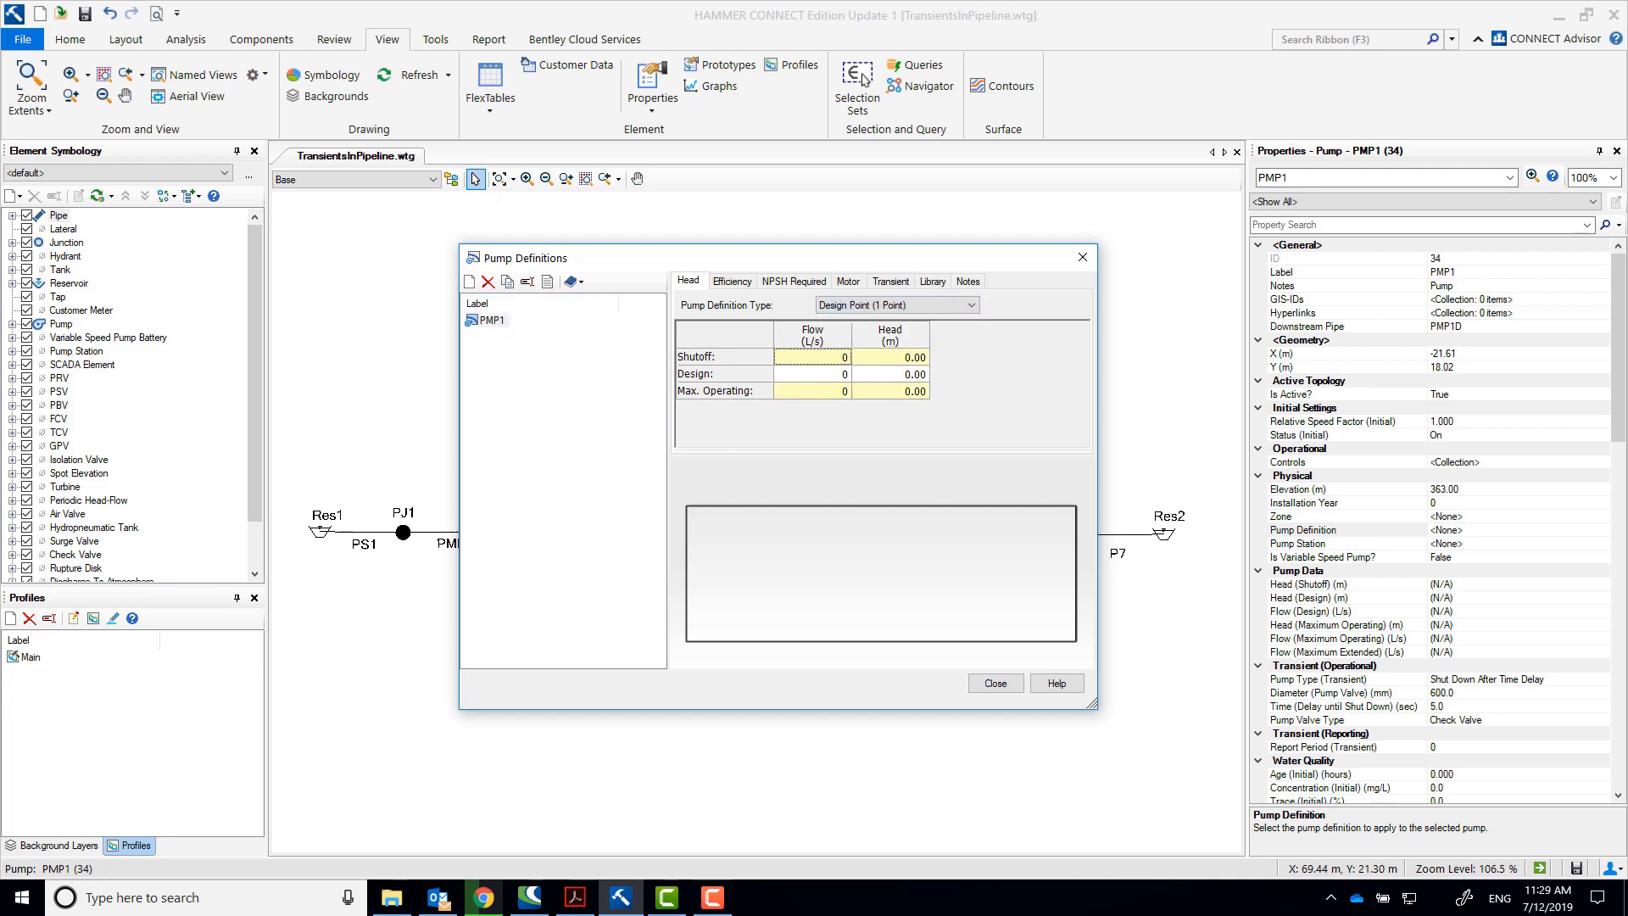
Change the pump definition's flow unit to m³/h with a display precision of 2
{"action": "right_click", "coordinate": [810, 342]}
{"action": "left_click", "coordinate": [848, 350]}
{"action": "left_click", "coordinate": [787, 476]}
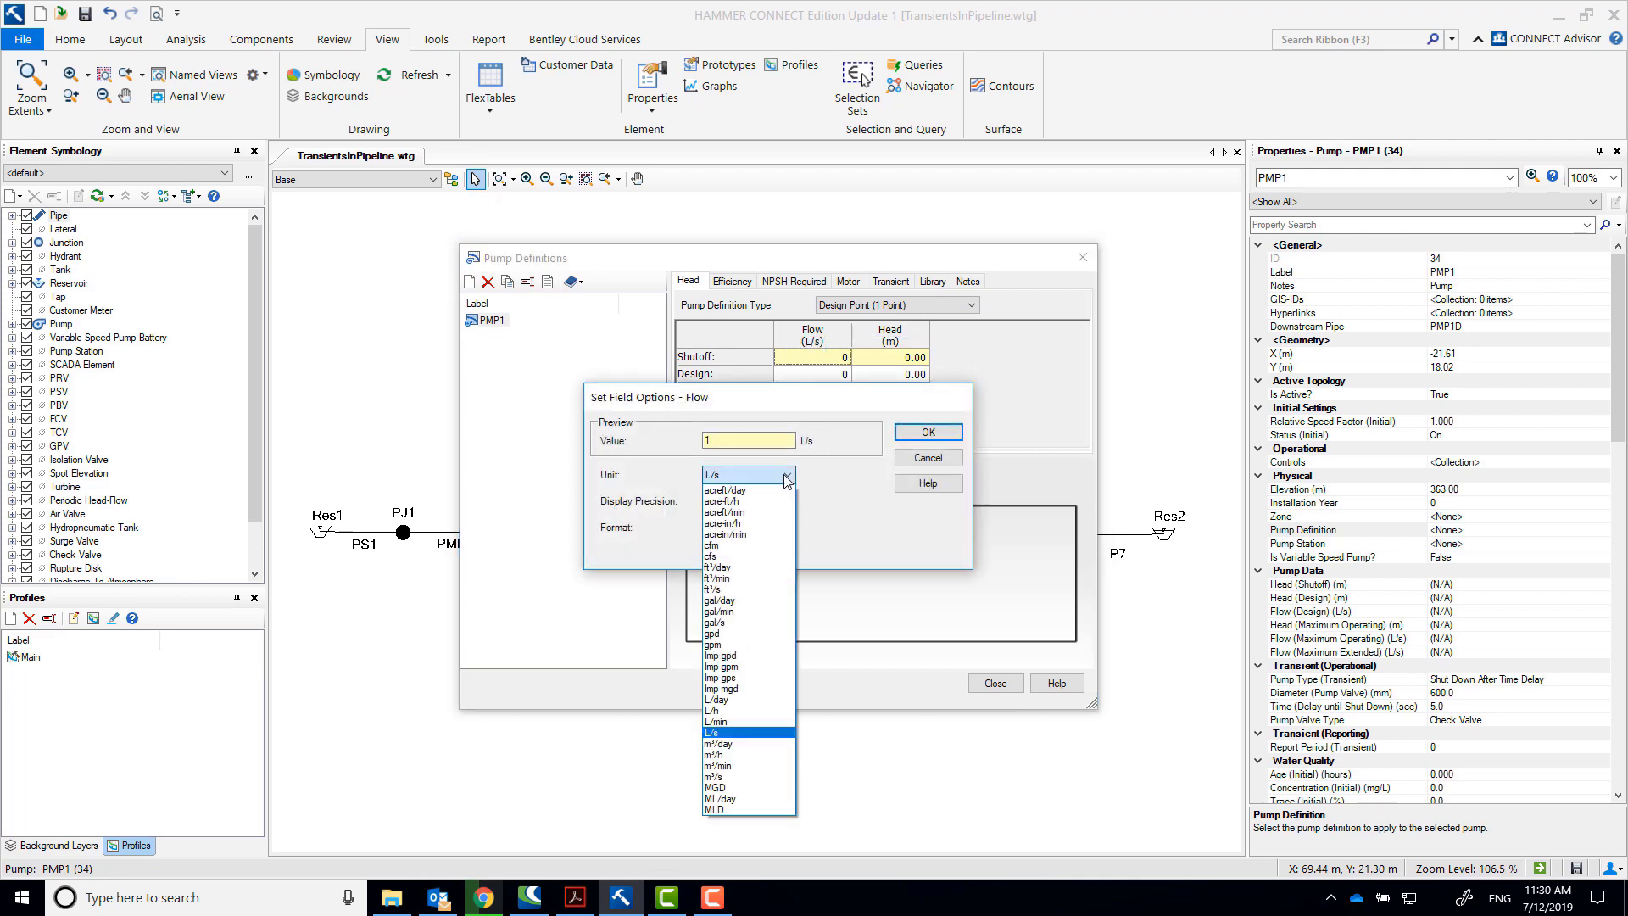
{"action": "left_click", "coordinate": [728, 755]}
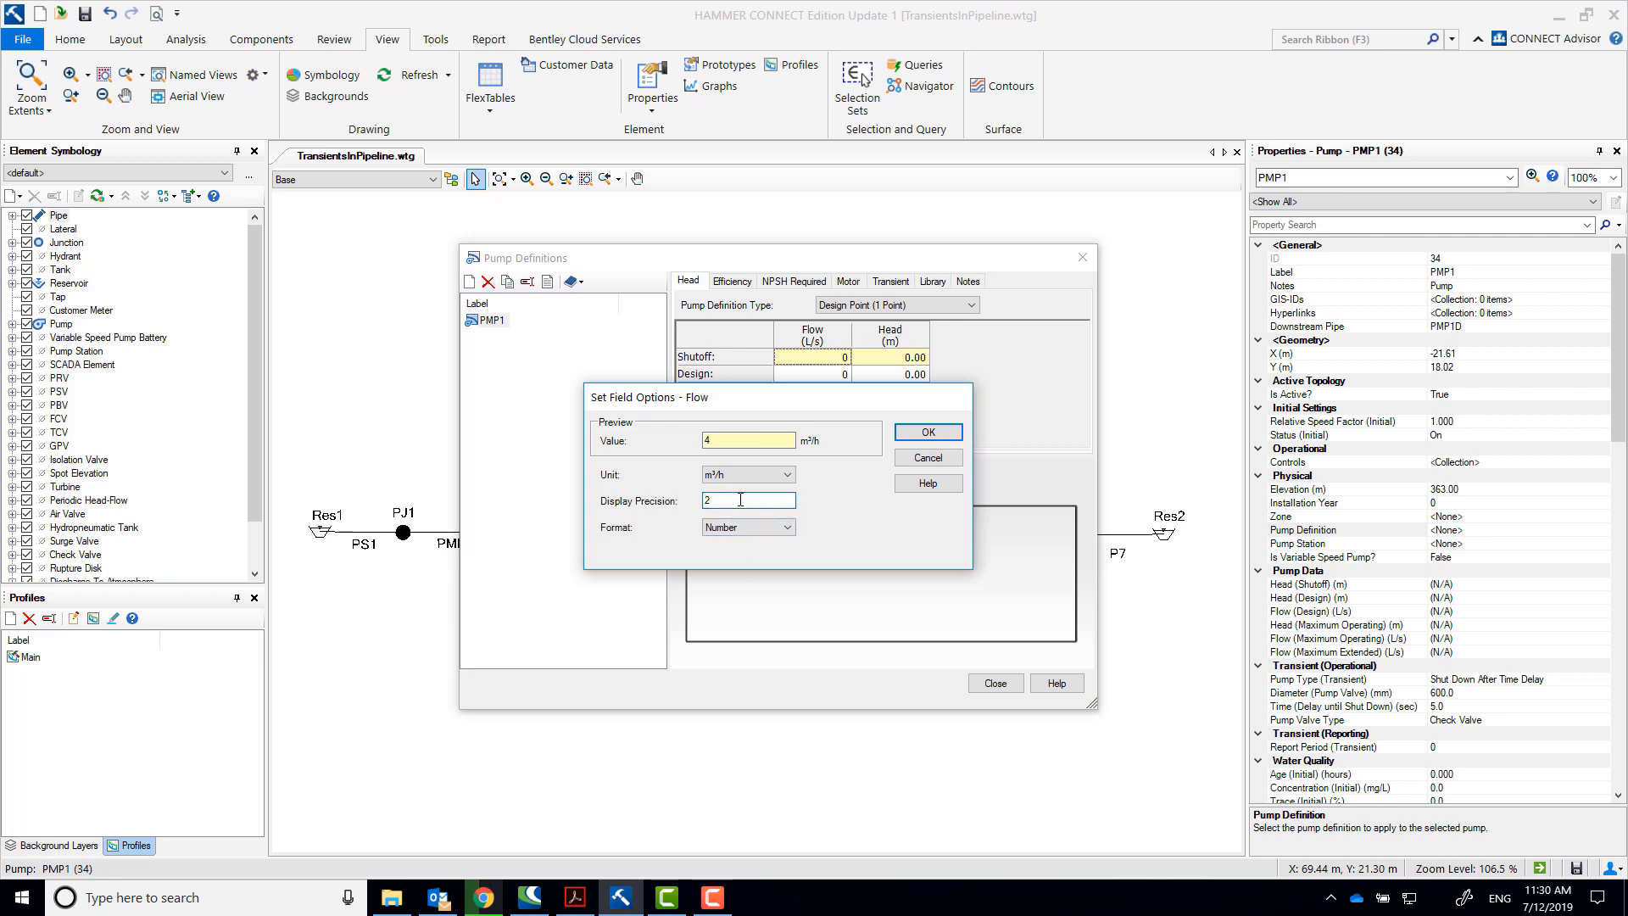
{"action": "left_click", "coordinate": [929, 432]}
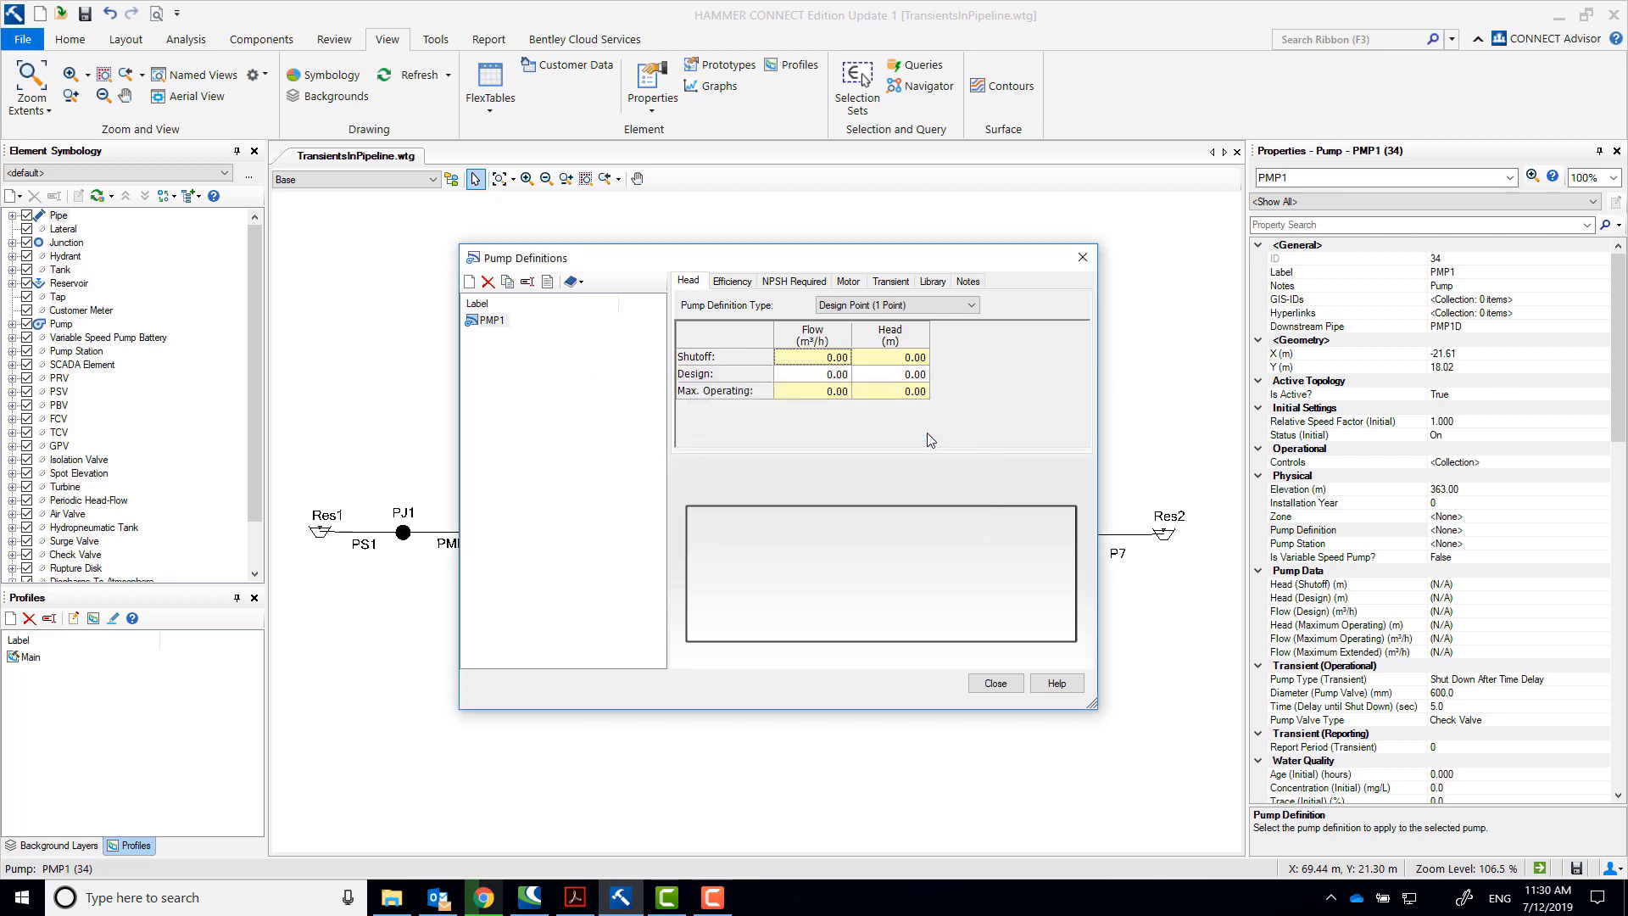
Set the pump definition's design flow to 1,682 m³/h and its design head to 81.4 m
{"action": "left_click", "coordinate": [848, 374]}
{"action": "type", "text": "1,682"}
{"action": "left_click", "coordinate": [908, 376]}
{"action": "type", "text": "81.4"}
{"action": "left_click", "coordinate": [811, 376]}
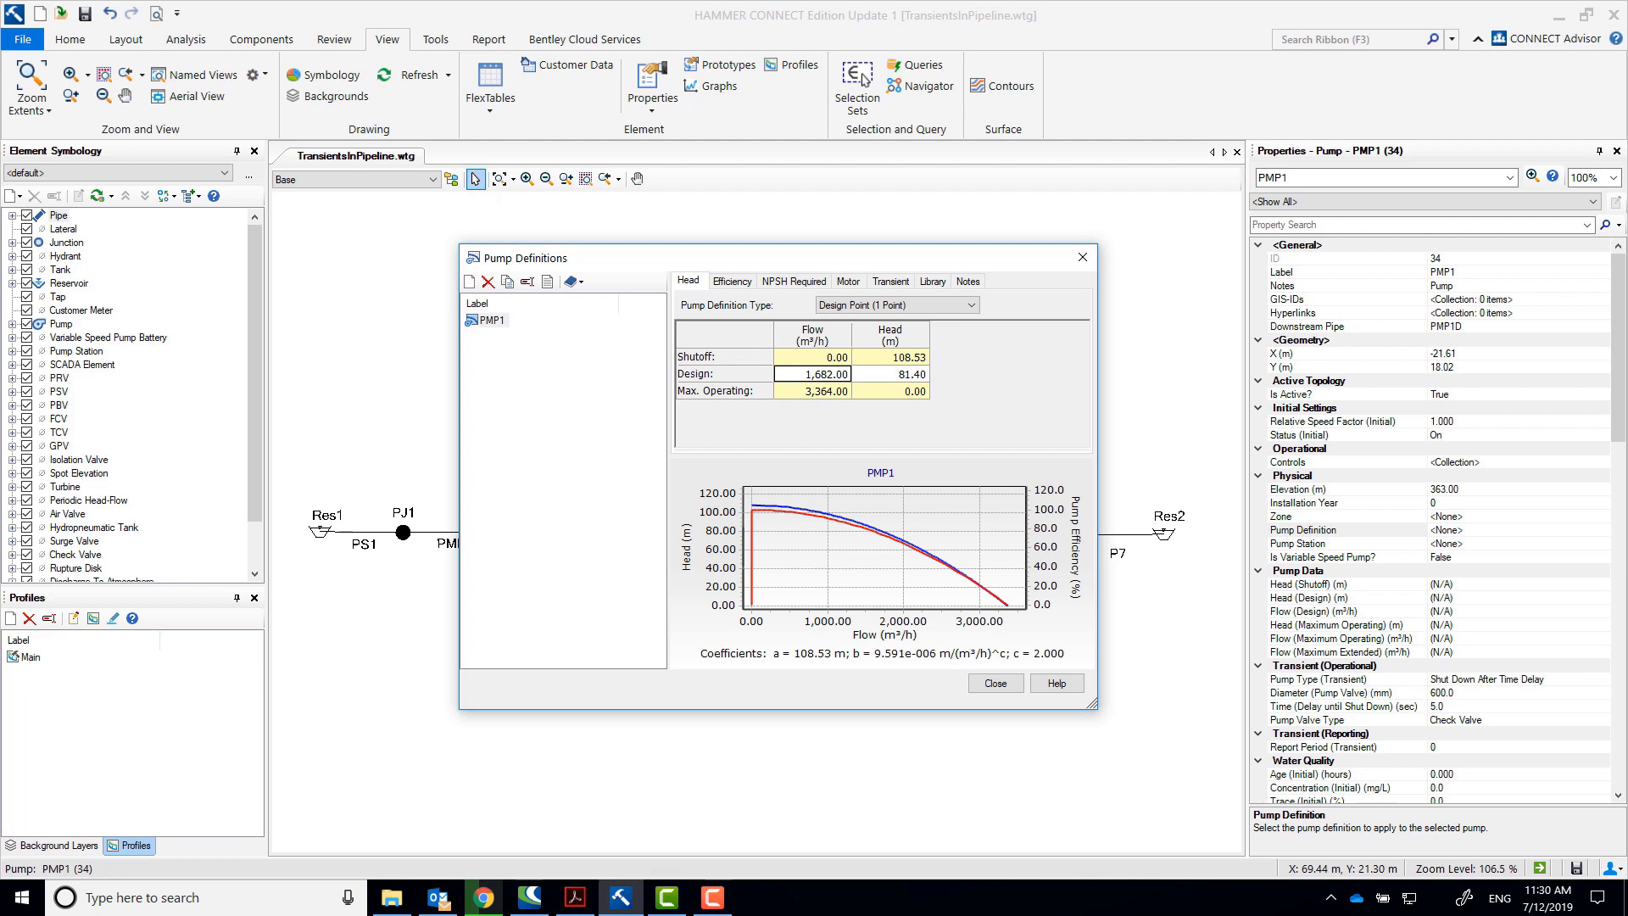
Set the pump definition's efficiency type to Constant Efficiency with a value of 85%
{"action": "left_click", "coordinate": [738, 283]}
{"action": "left_click", "coordinate": [865, 305]}
{"action": "left_click", "coordinate": [865, 320]}
{"action": "left_click", "coordinate": [865, 306]}
{"action": "left_click", "coordinate": [865, 317]}
{"action": "double_click", "coordinate": [871, 325]}
{"action": "type", "text": "85"}
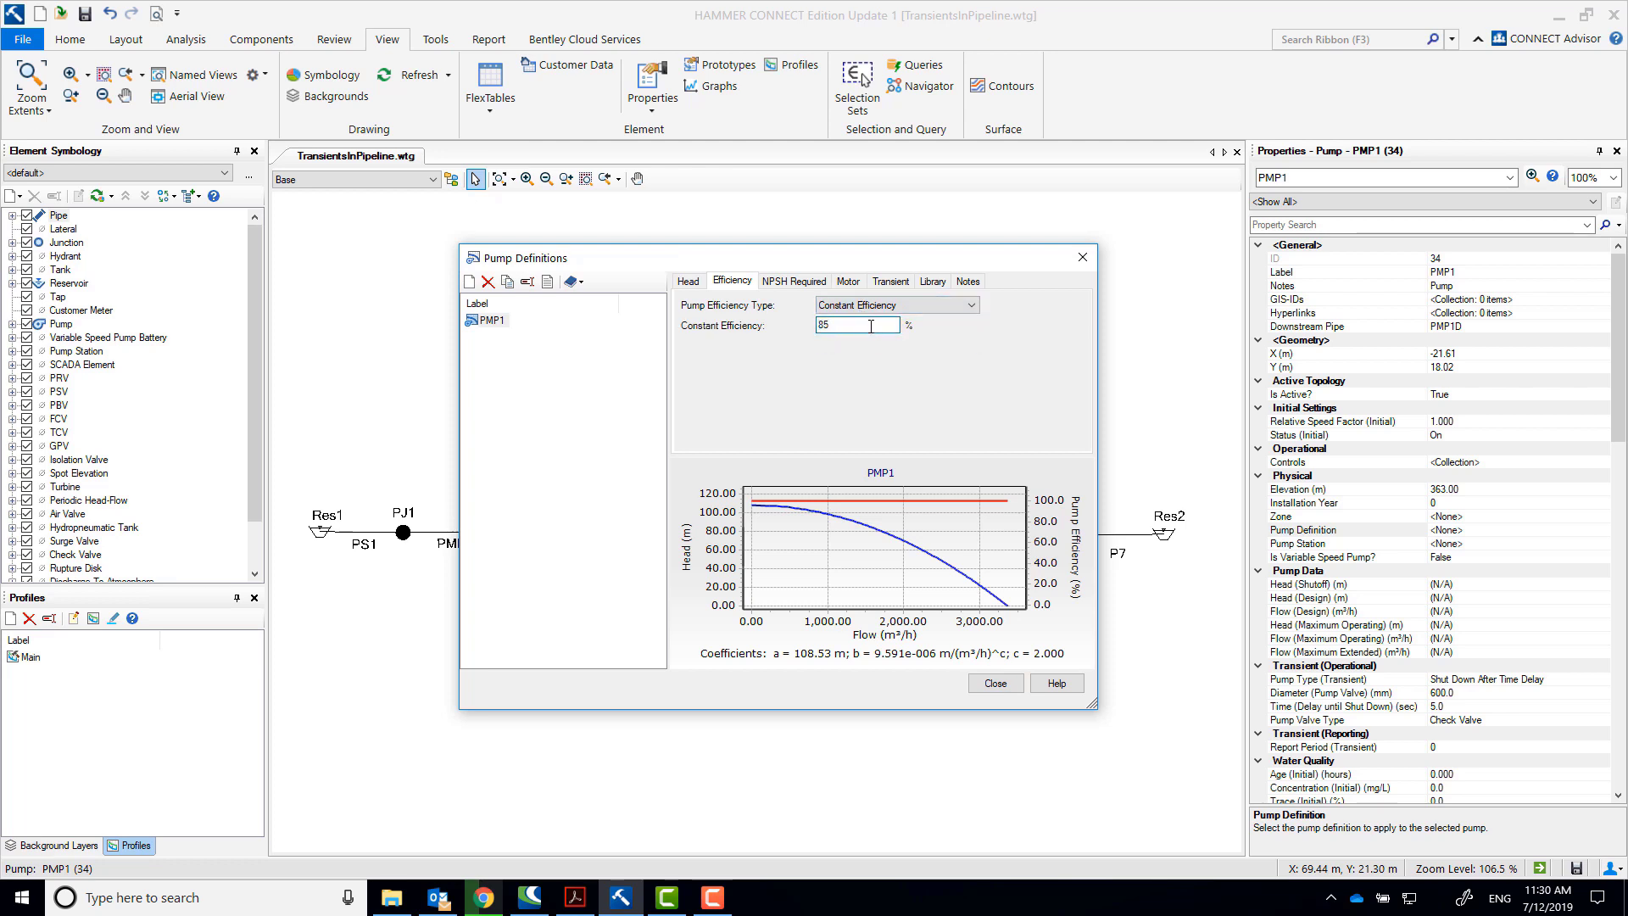
{"action": "left_click", "coordinate": [949, 308]}
{"action": "left_click", "coordinate": [909, 331]}
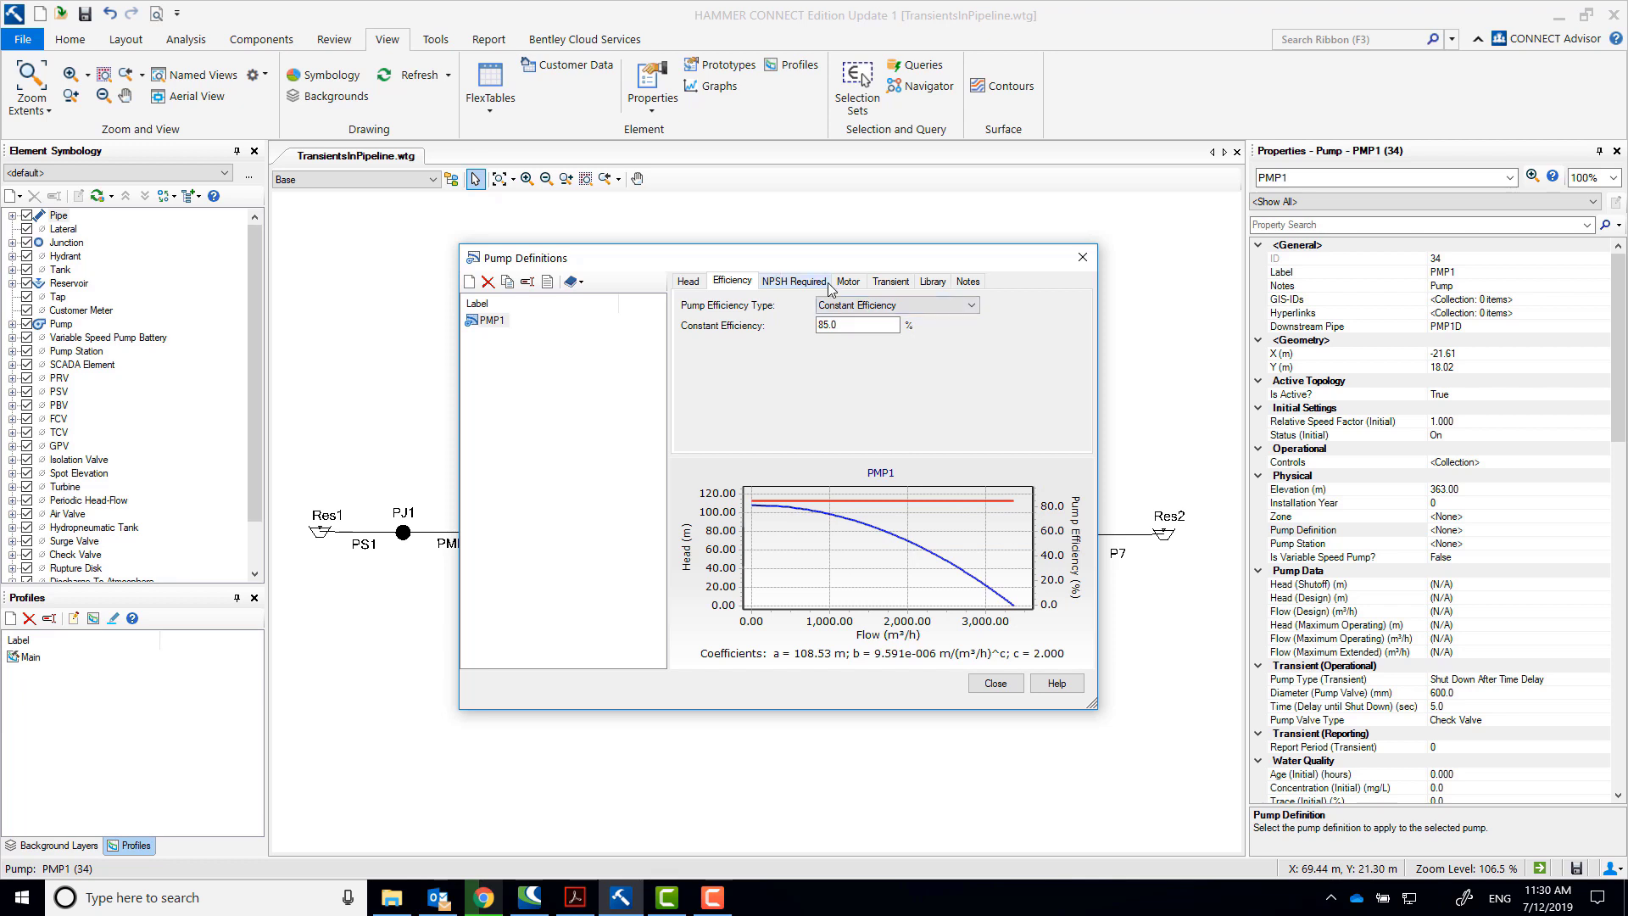
Change the unit of the pump definition's transient inertia to N·m² with a display precision of 2
{"action": "left_click", "coordinate": [884, 282]}
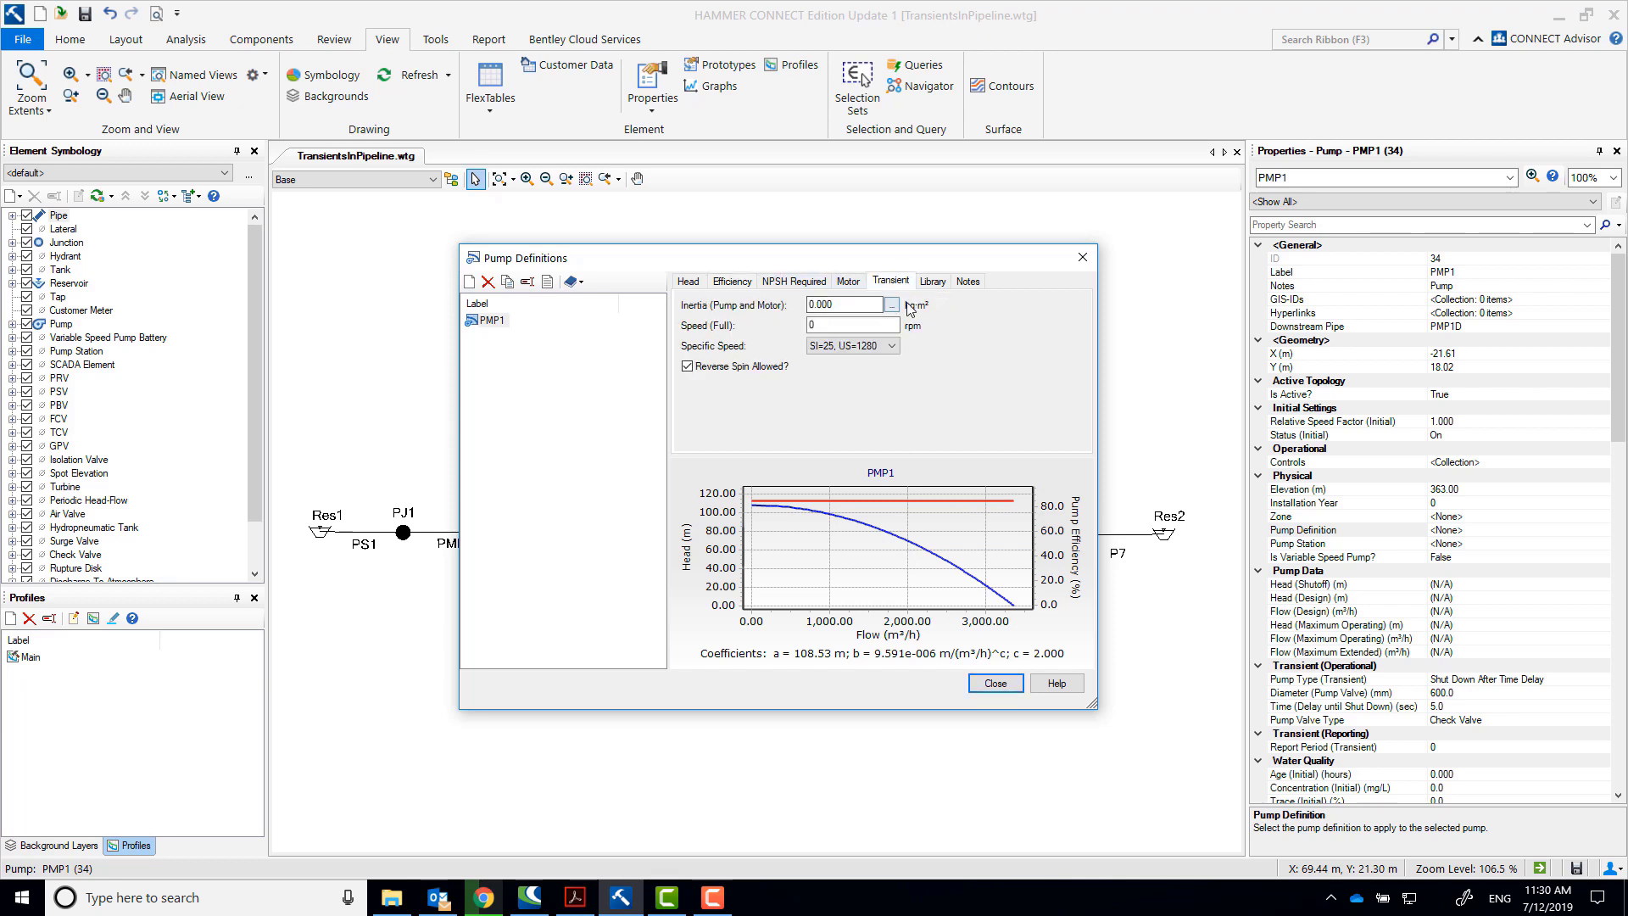
{"action": "right_click", "coordinate": [915, 310]}
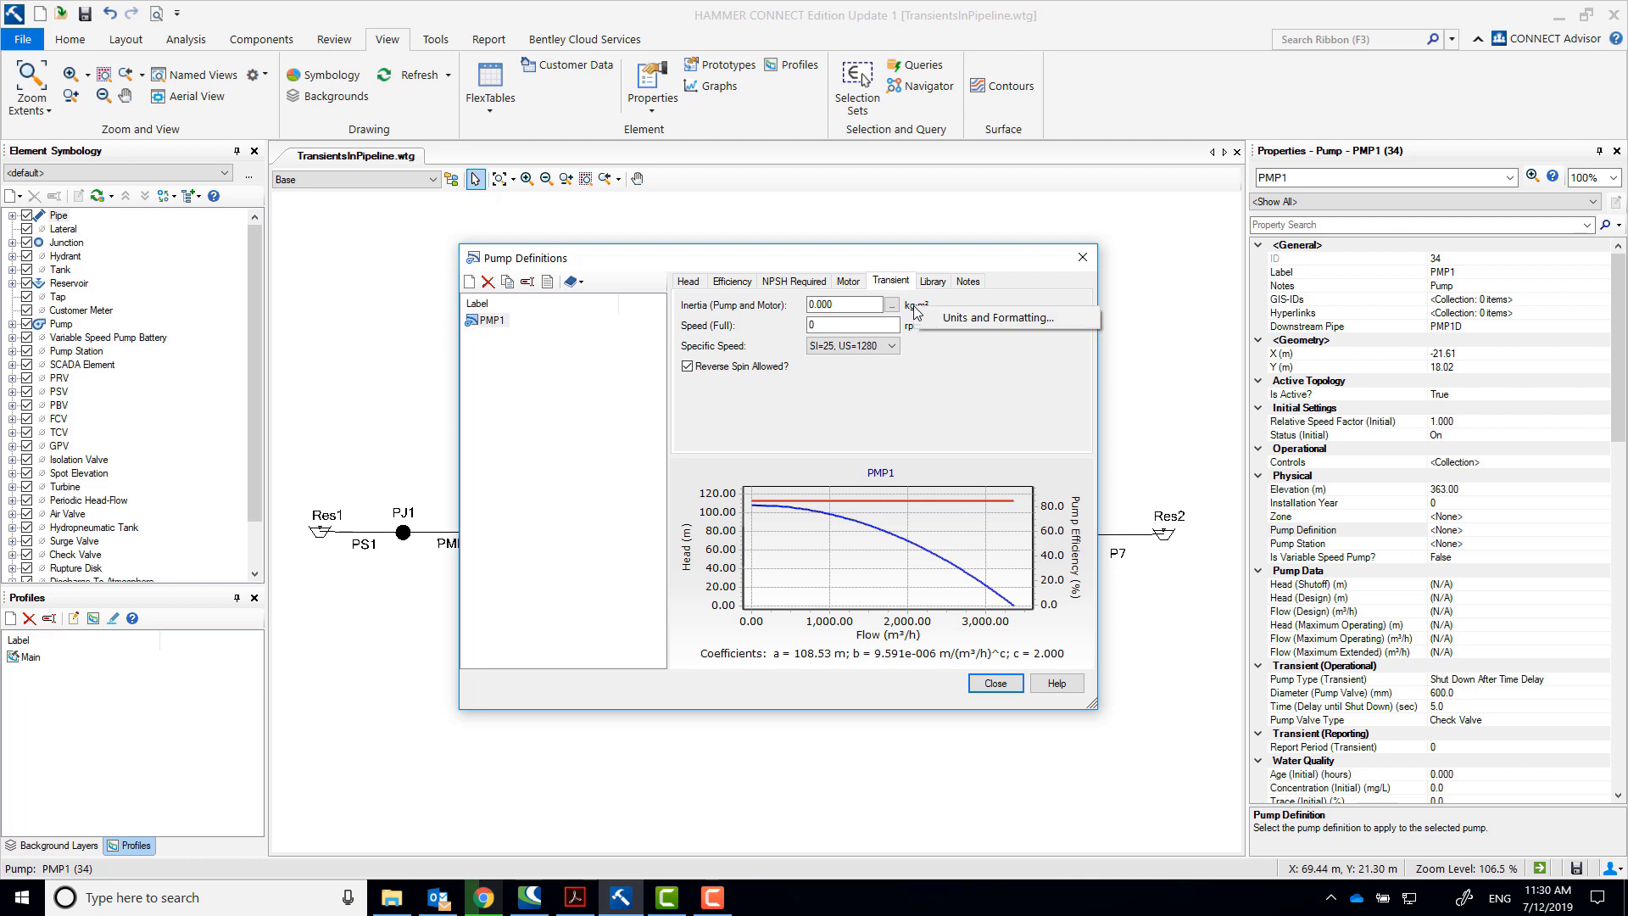
{"action": "left_click", "coordinate": [972, 325]}
{"action": "left_click", "coordinate": [774, 474]}
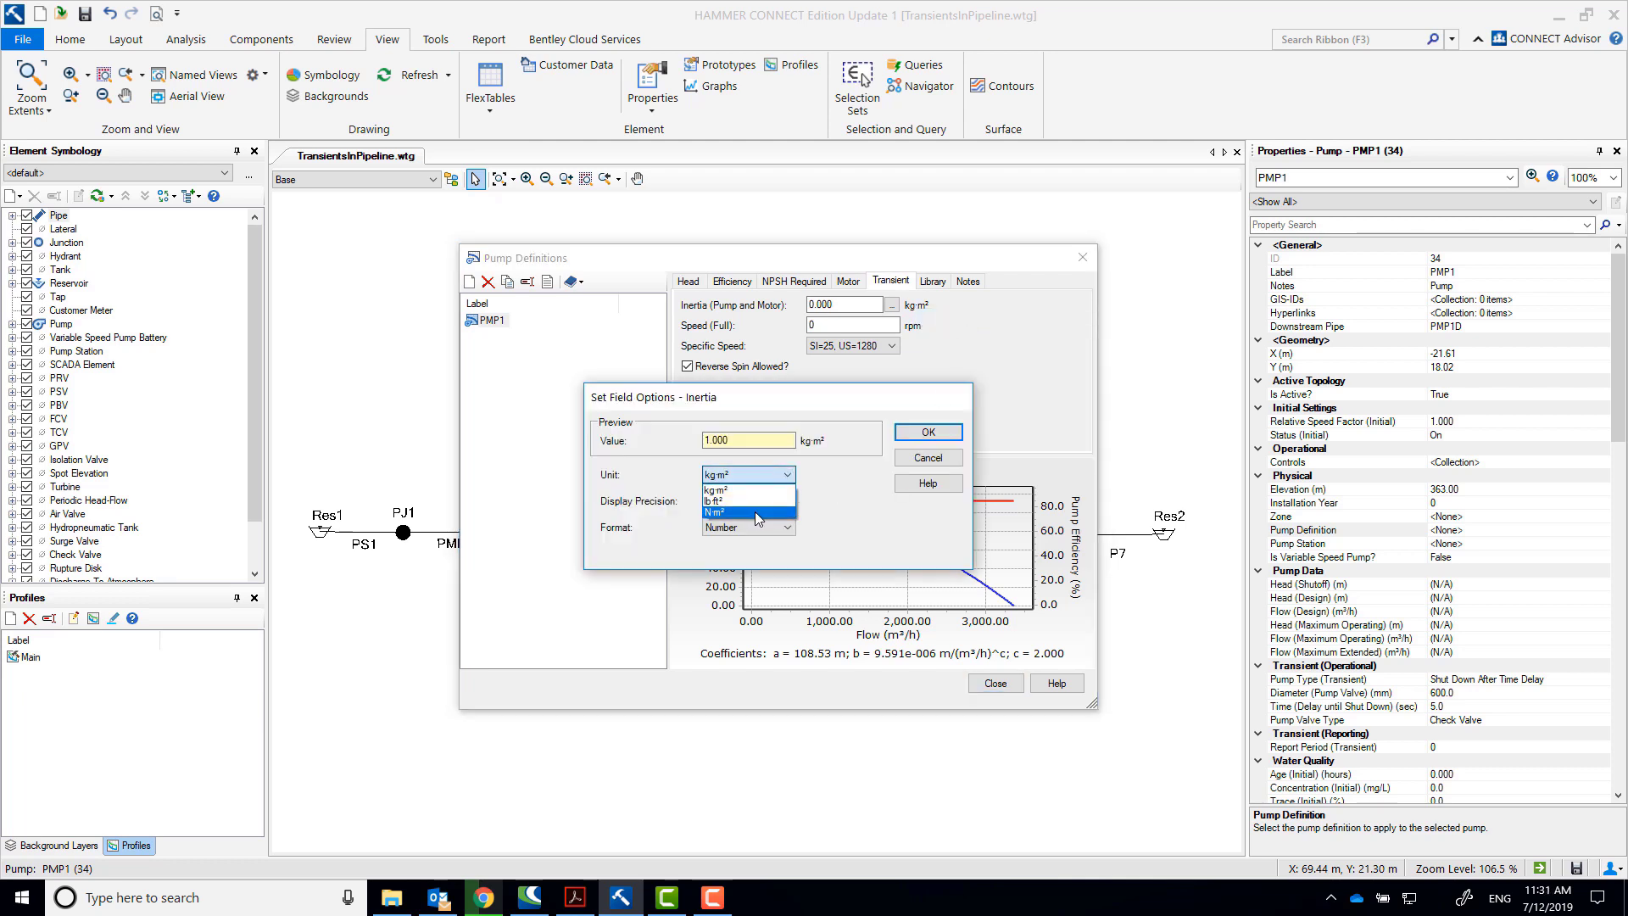
{"action": "left_click", "coordinate": [753, 512]}
{"action": "key", "text": "Tab"}
{"action": "type", "text": "2"}
{"action": "left_click", "coordinate": [917, 434]}
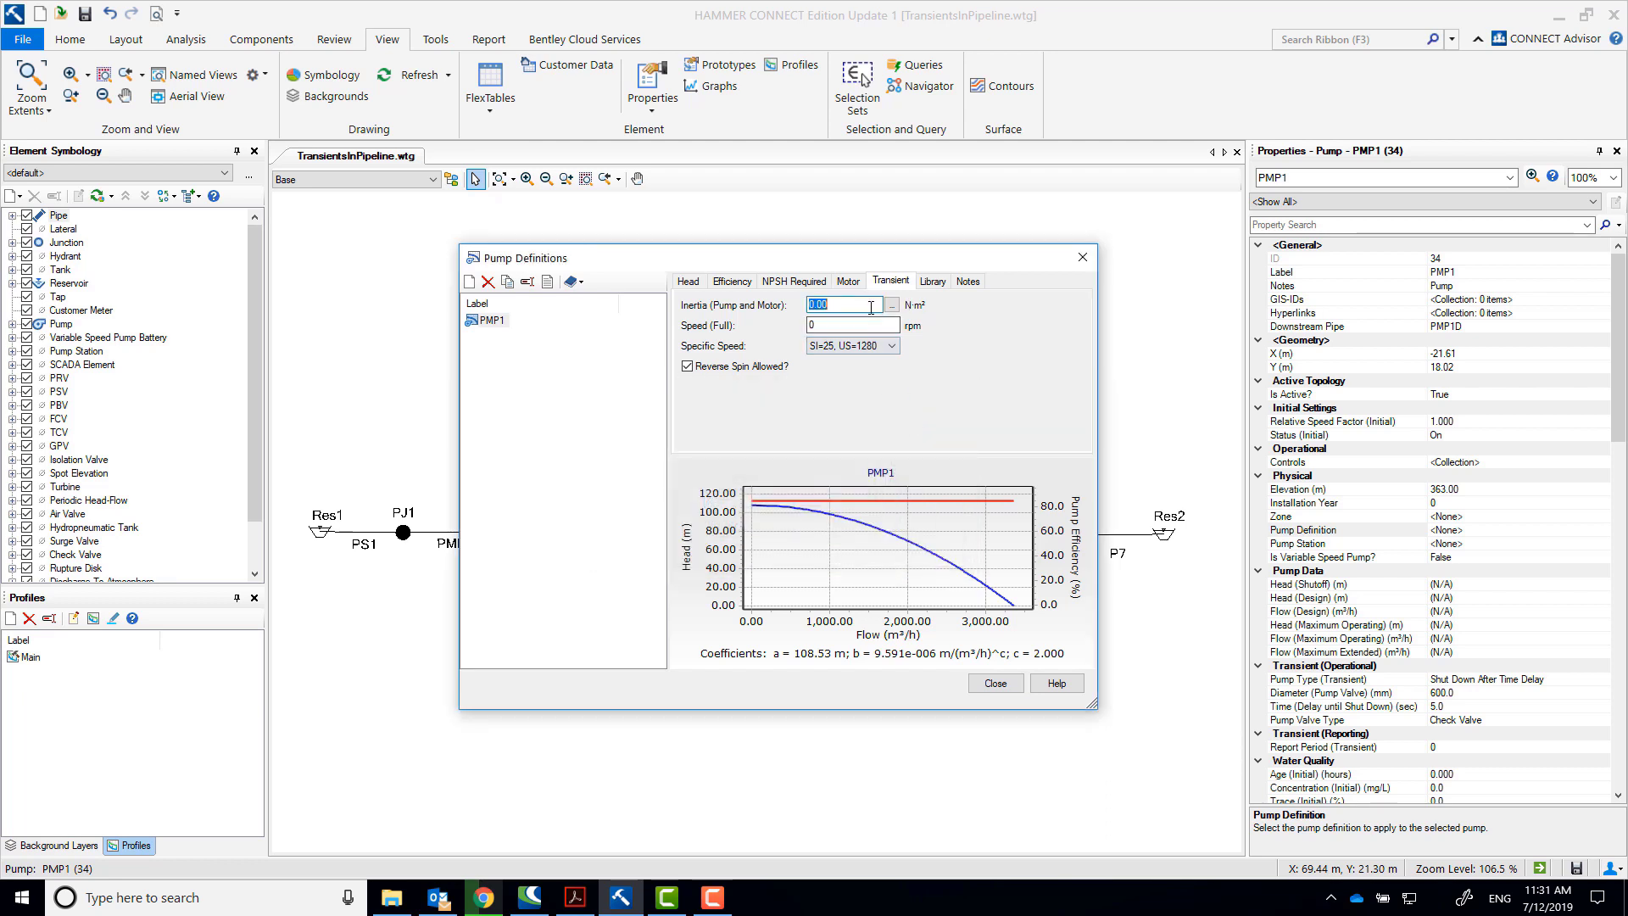
Set the pump and motor inertia to 169 N·m² and full speed to 1,760 rpm, keep specific speed SI=25, US=1280, and disallow reverse spin
{"action": "type", "text": "169"}
{"action": "left_click", "coordinate": [874, 329]}
{"action": "type", "text": "176"}
{"action": "left_click", "coordinate": [886, 344]}
{"action": "left_click", "coordinate": [870, 414]}
{"action": "left_click", "coordinate": [740, 372]}
{"action": "left_click", "coordinate": [995, 683]}
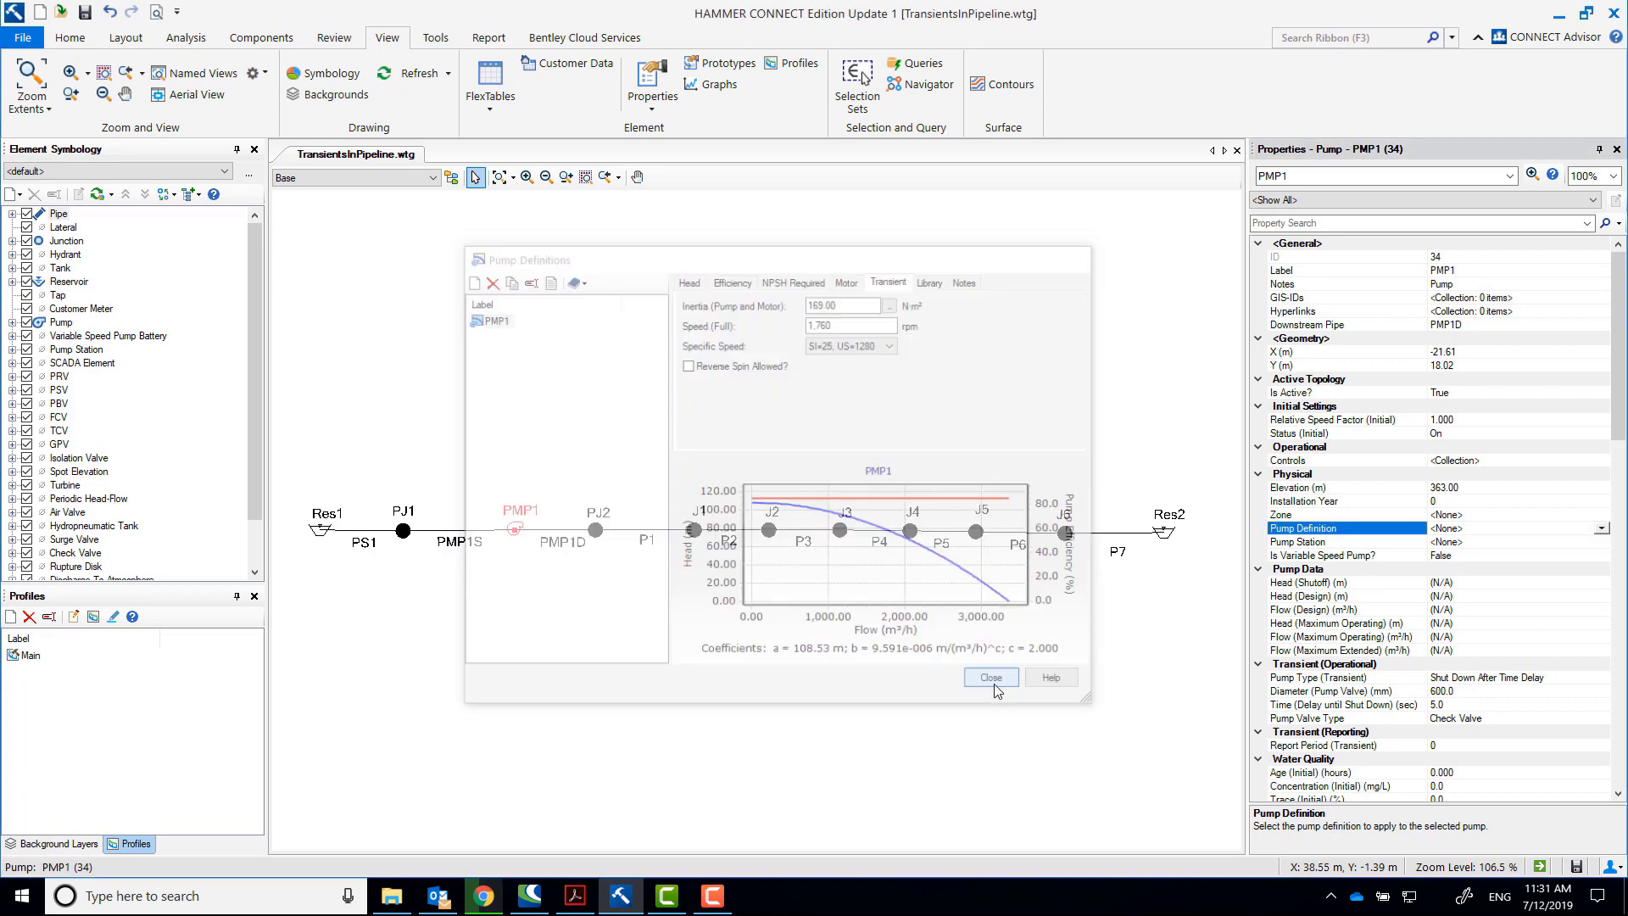
Assign the PMP1 pump definition to the pump and compute the model's initial conditions
{"action": "left_click", "coordinate": [1468, 530]}
{"action": "left_click", "coordinate": [1448, 553]}
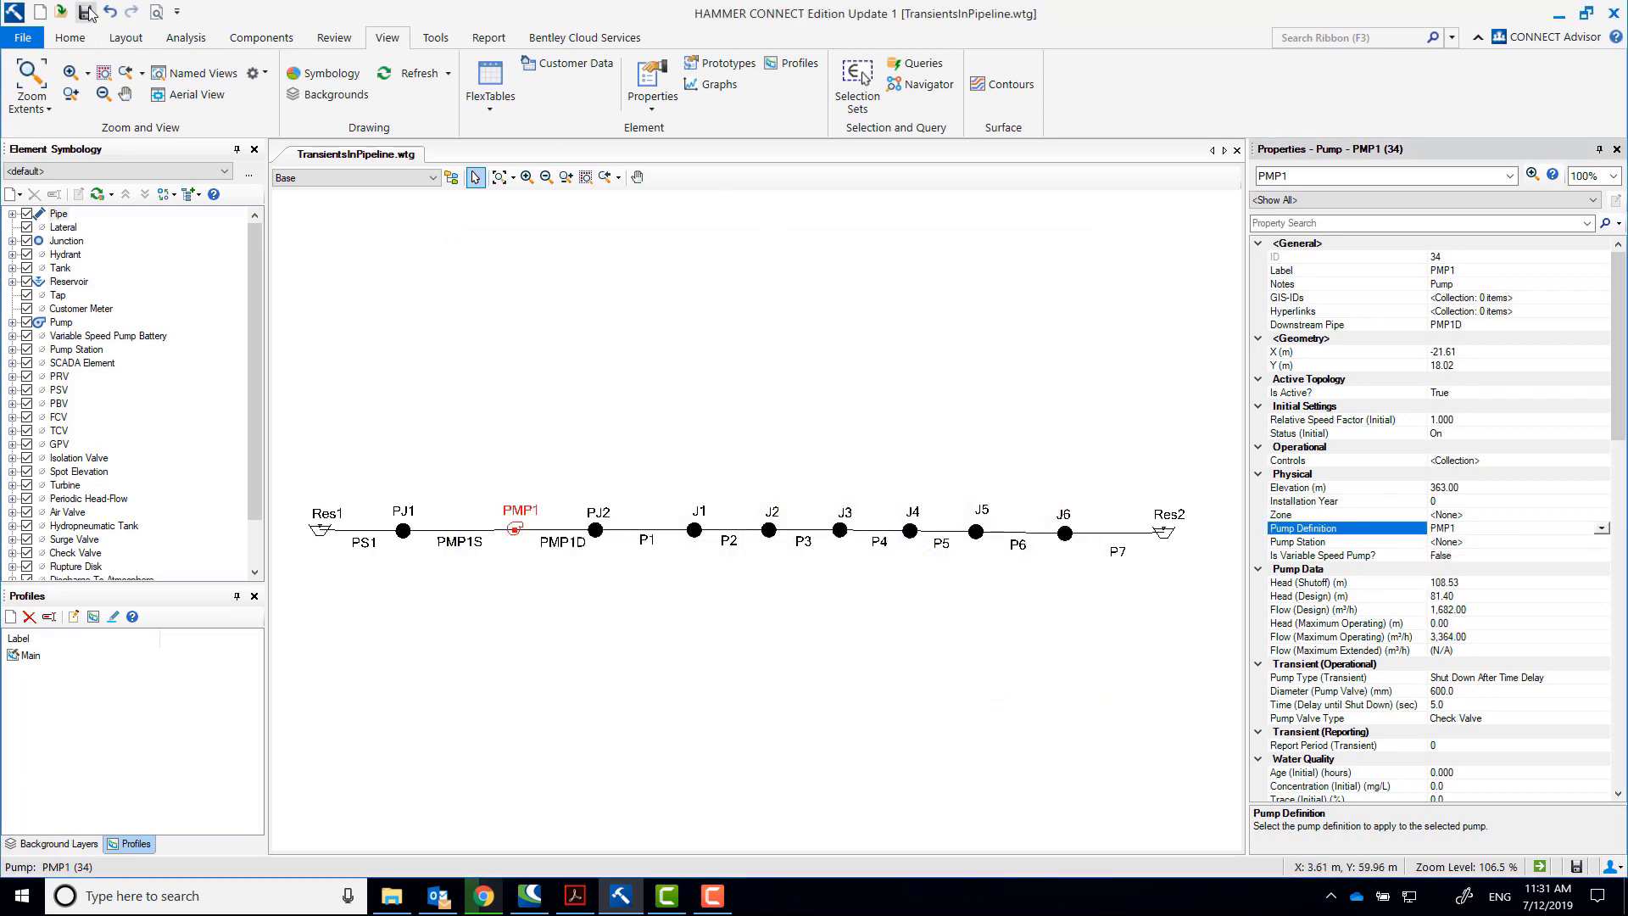
{"action": "left_click", "coordinate": [200, 39]}
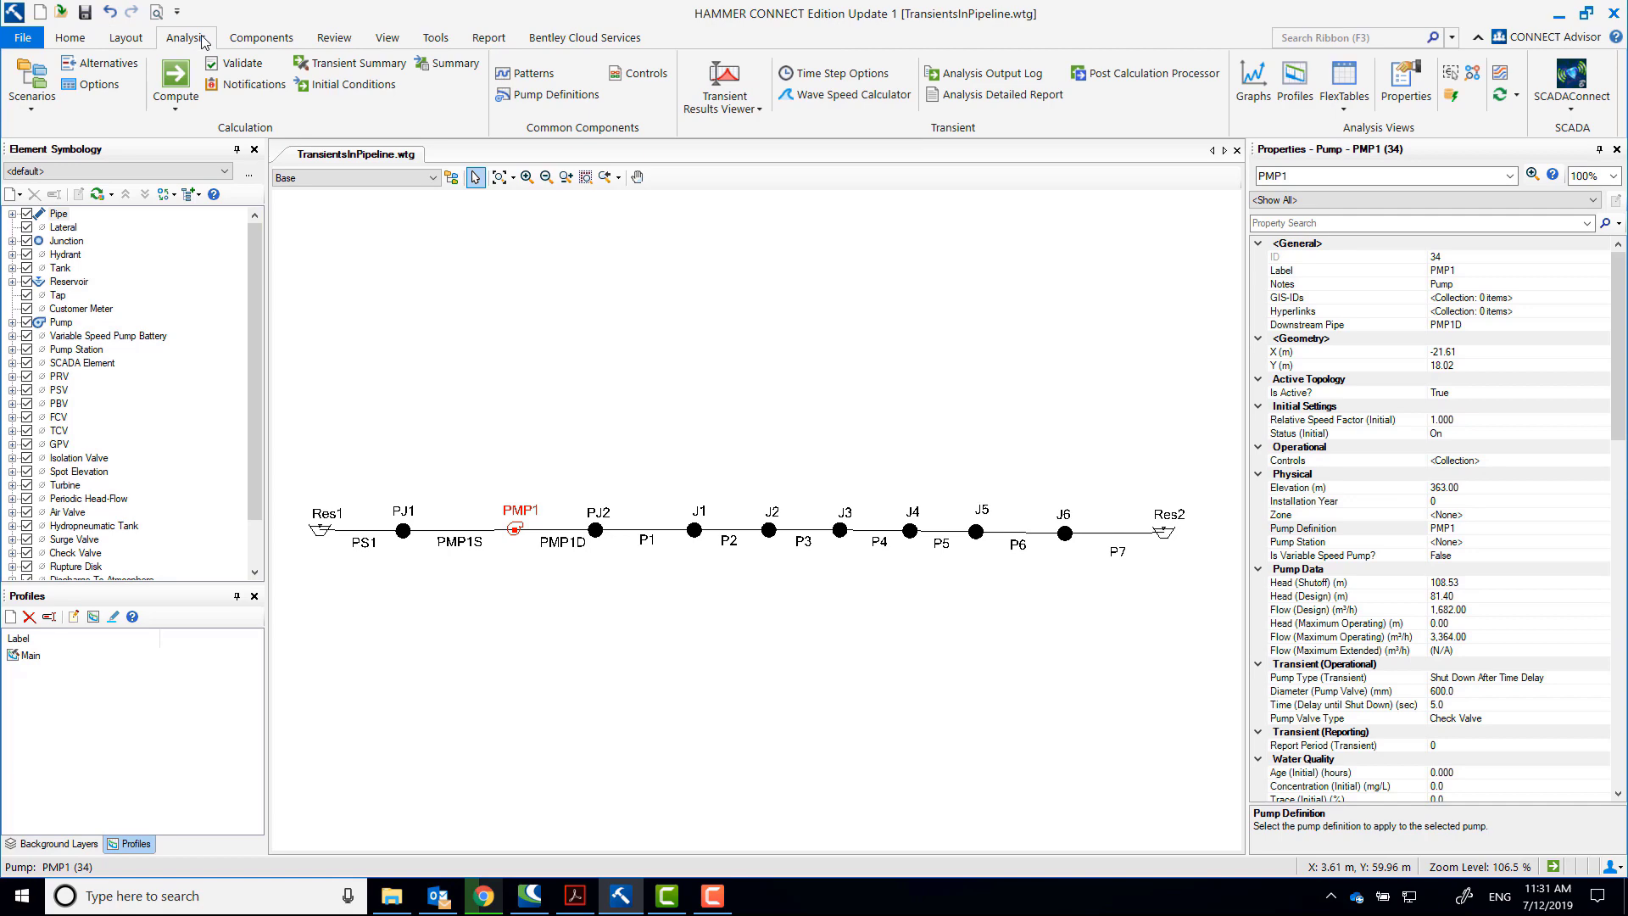
{"action": "left_click", "coordinate": [324, 85]}
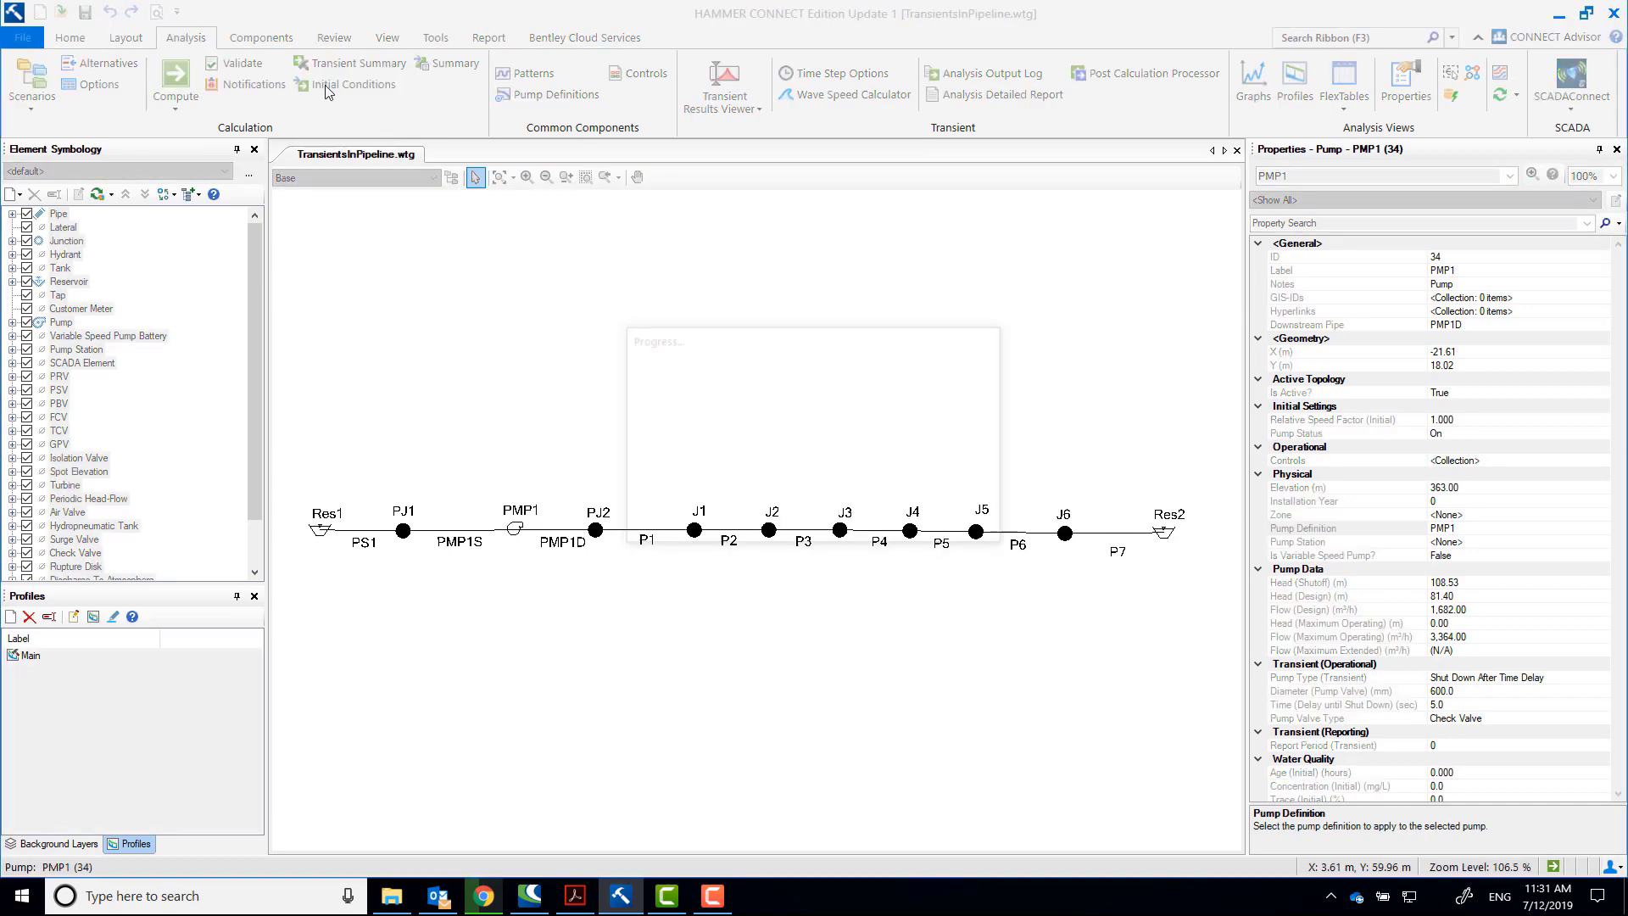
{"action": "left_click_drag", "start_coordinate": [322, 17], "coordinate": [816, 221]}
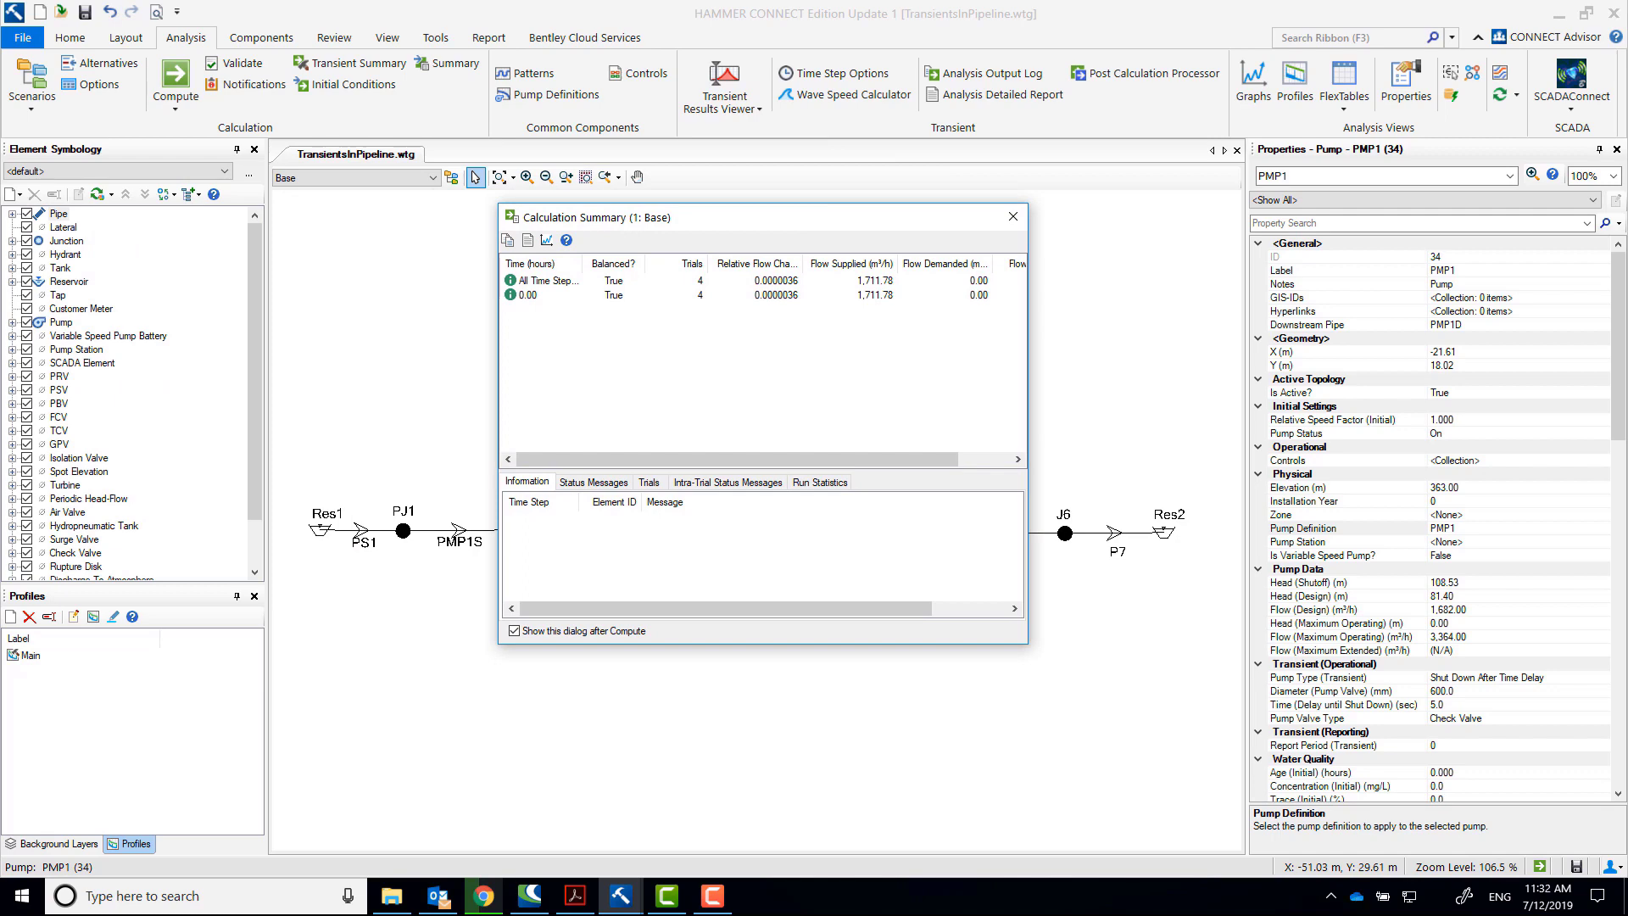
{"action": "left_click", "coordinate": [1014, 217]}
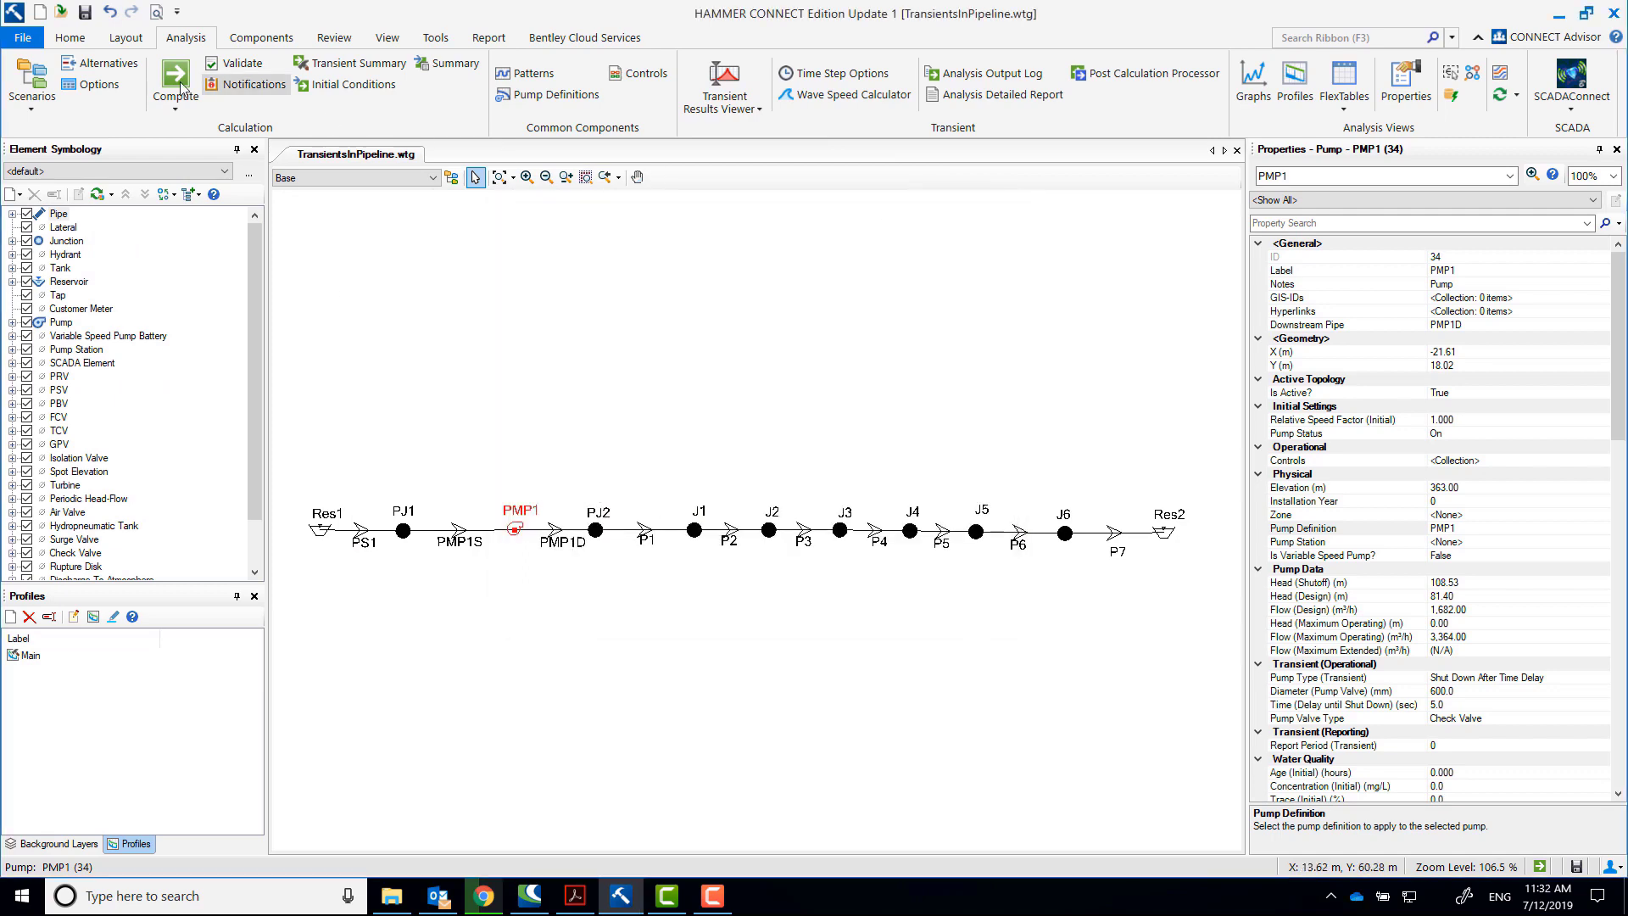
Compute the transient simulation and check the total simulated time and vapor pressure in its calculation summary
{"action": "left_click", "coordinate": [178, 74]}
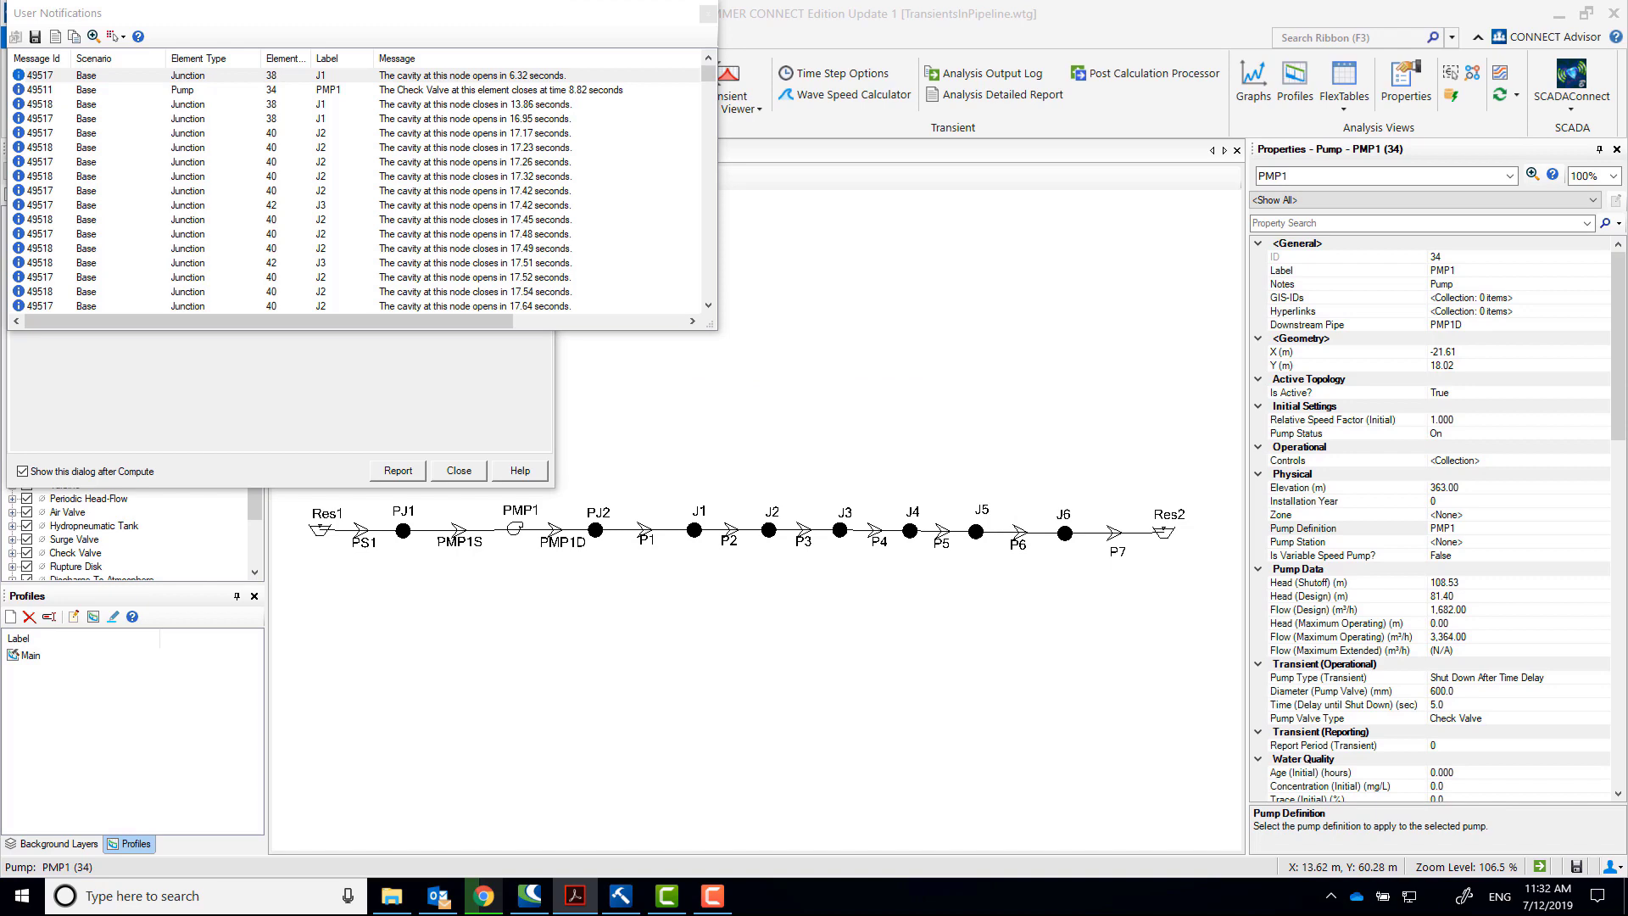
{"action": "left_click", "coordinate": [621, 896]}
{"action": "left_click_drag", "start_coordinate": [248, 19], "coordinate": [713, 207]}
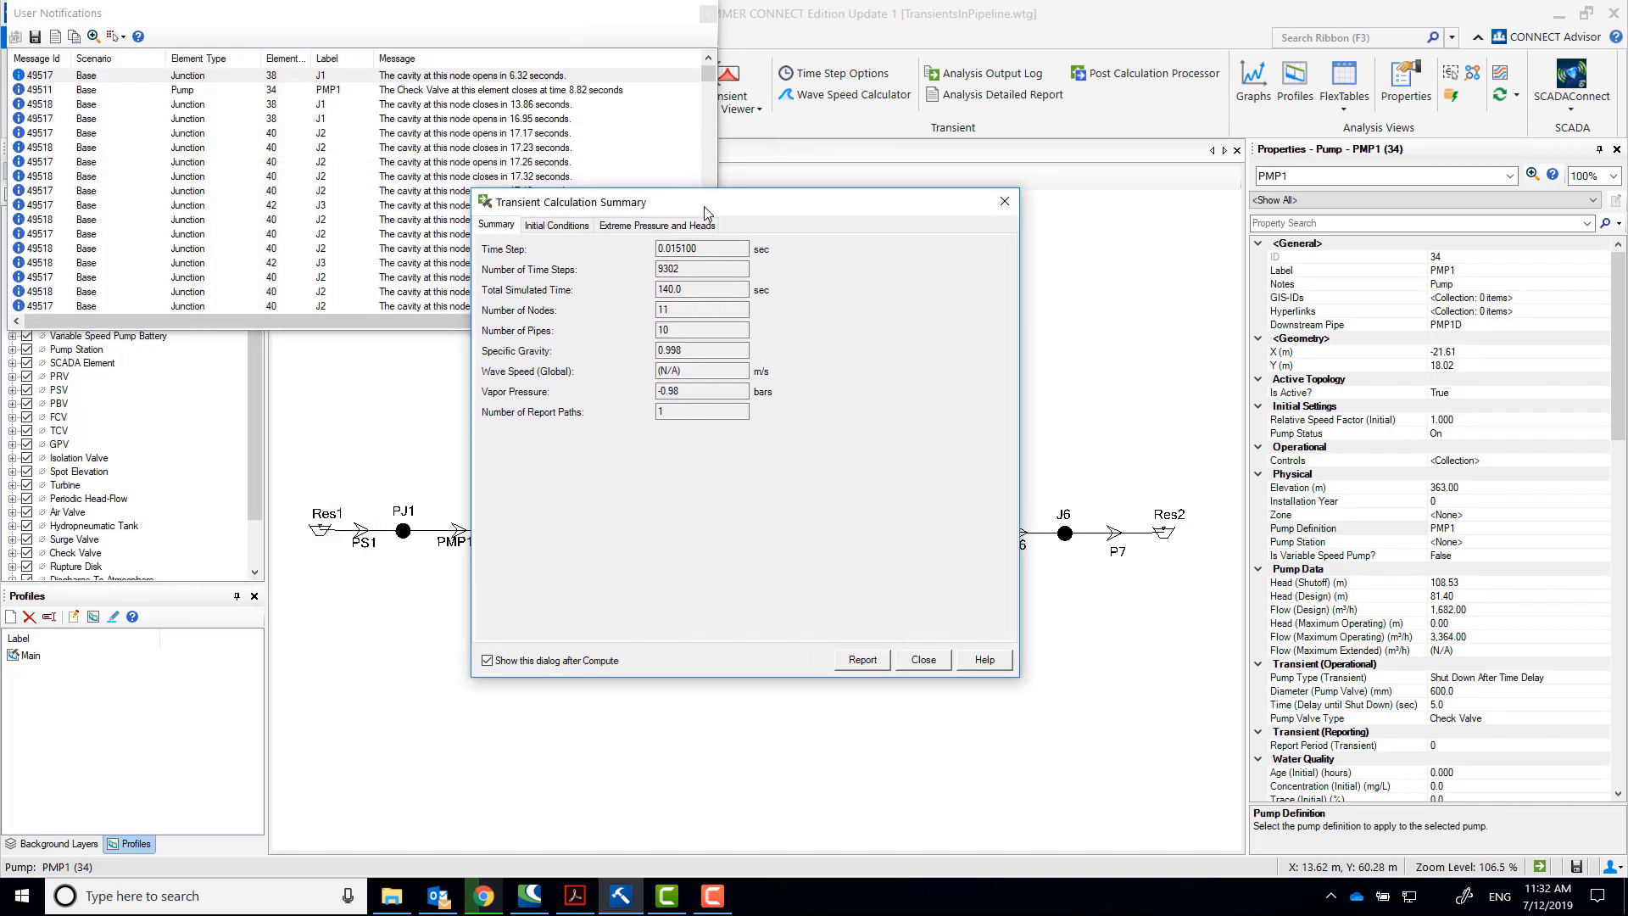
{"action": "double_click", "coordinate": [710, 289]}
{"action": "double_click", "coordinate": [707, 394]}
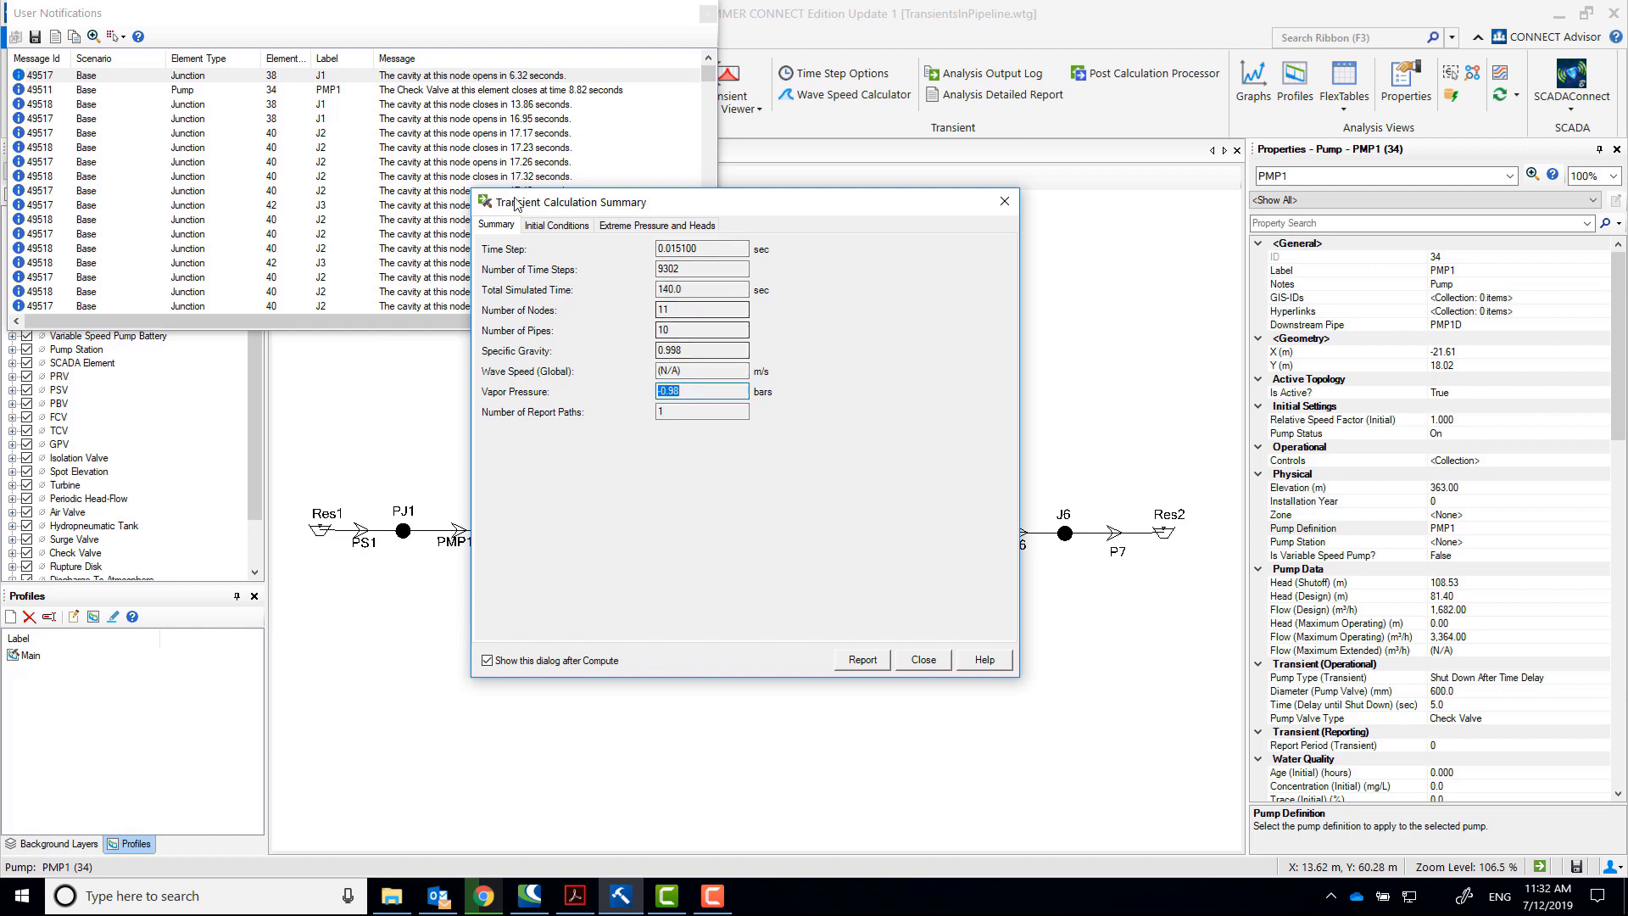
Review the initial heads and the extreme pressures and heads for end points PMP1D:PMP1 through P5:J4
{"action": "left_click", "coordinate": [557, 225]}
{"action": "left_click", "coordinate": [709, 297]}
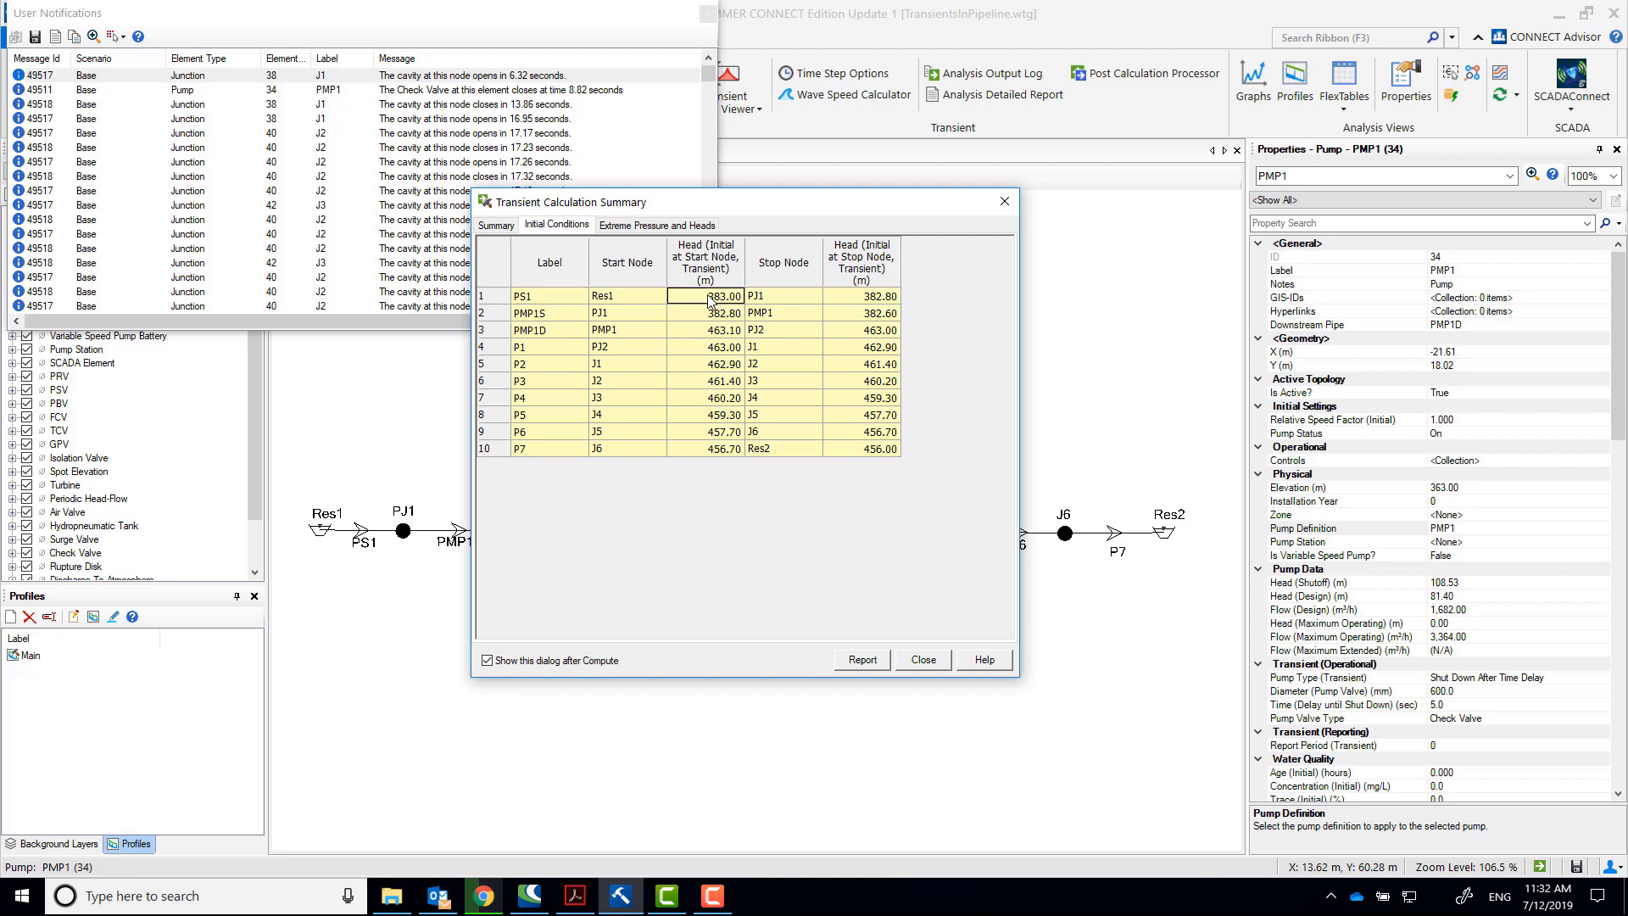
{"action": "left_click", "coordinate": [683, 225]}
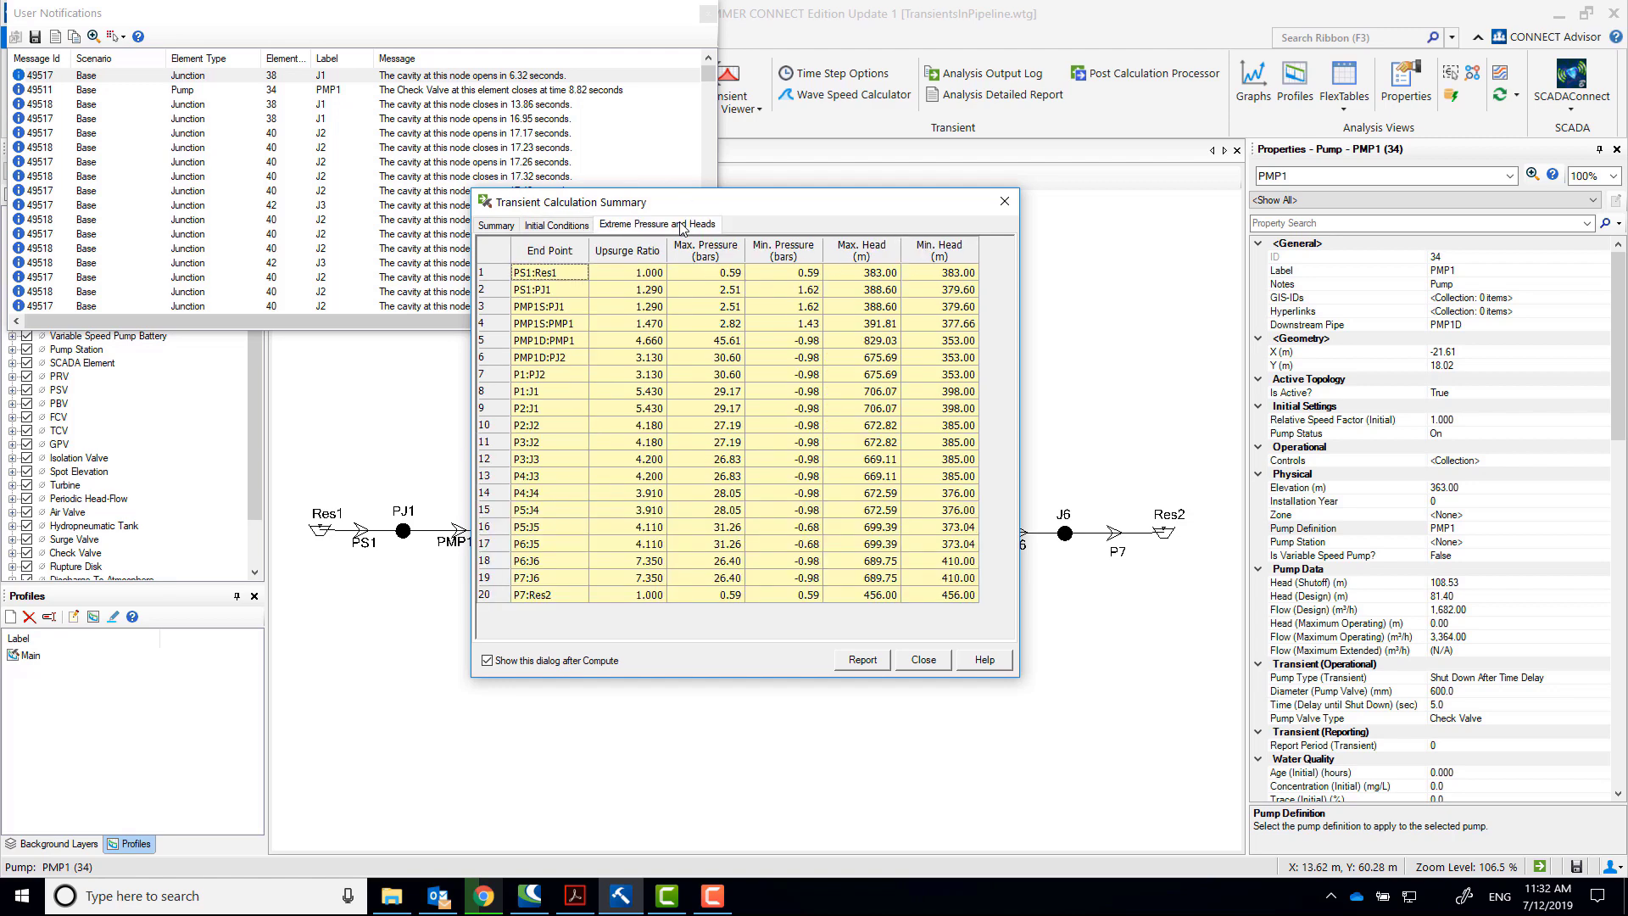
{"action": "left_click_drag", "start_coordinate": [498, 345], "coordinate": [487, 515]}
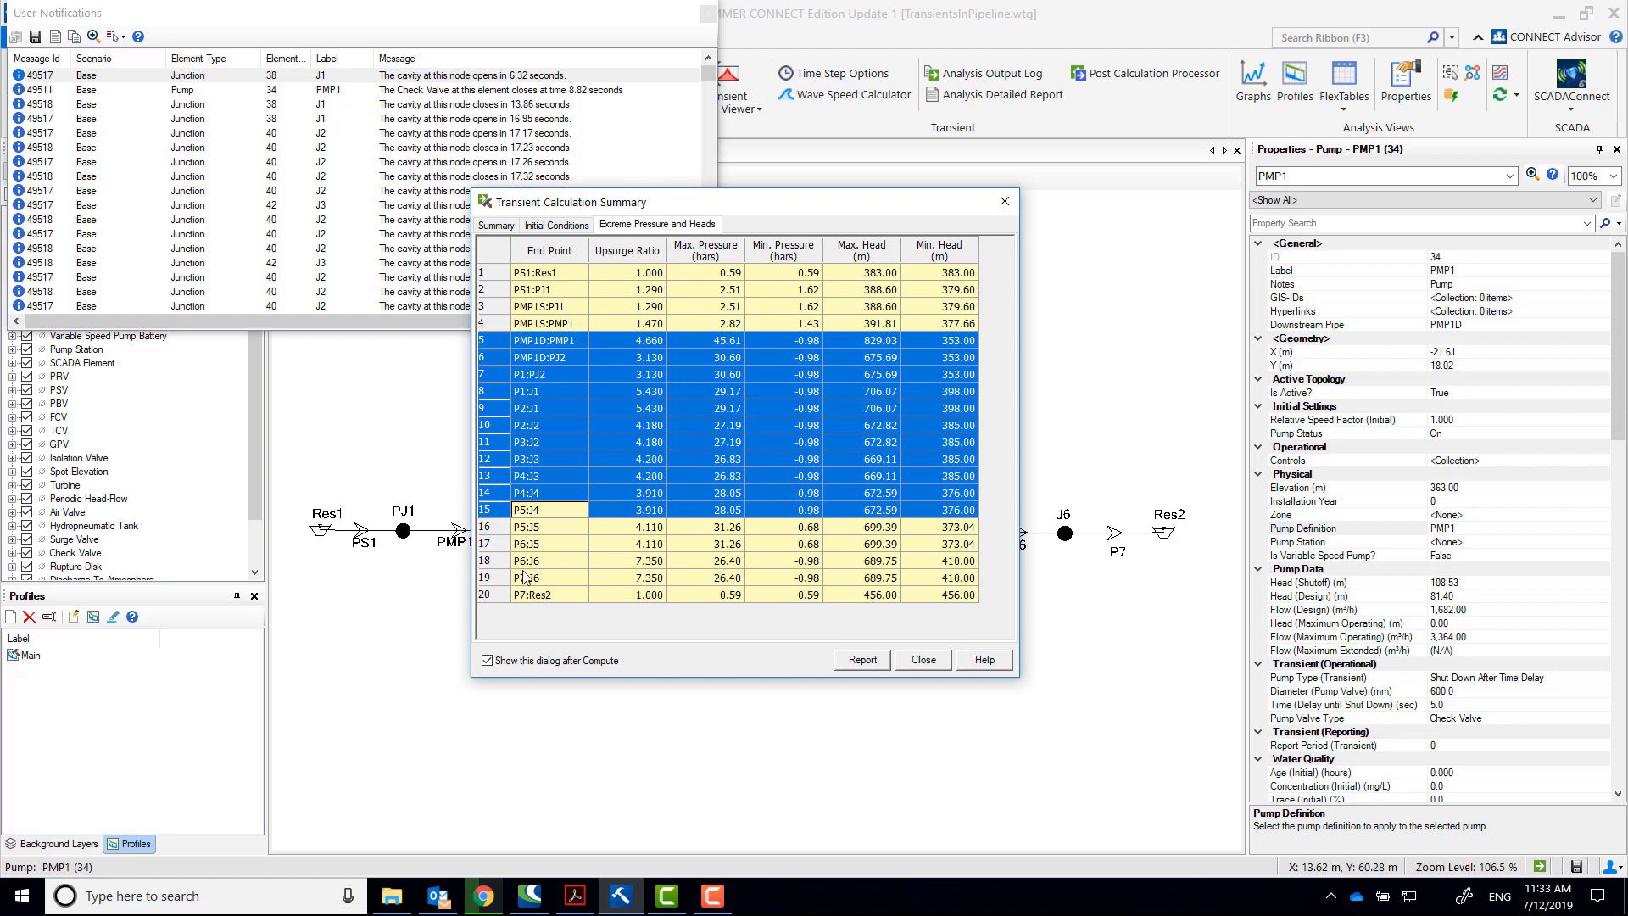
{"action": "left_click", "coordinate": [924, 660]}
Read the user notifications about cavities opening and closing at the junctions and the pump's check valve
{"action": "left_click_drag", "start_coordinate": [426, 13], "coordinate": [764, 239]}
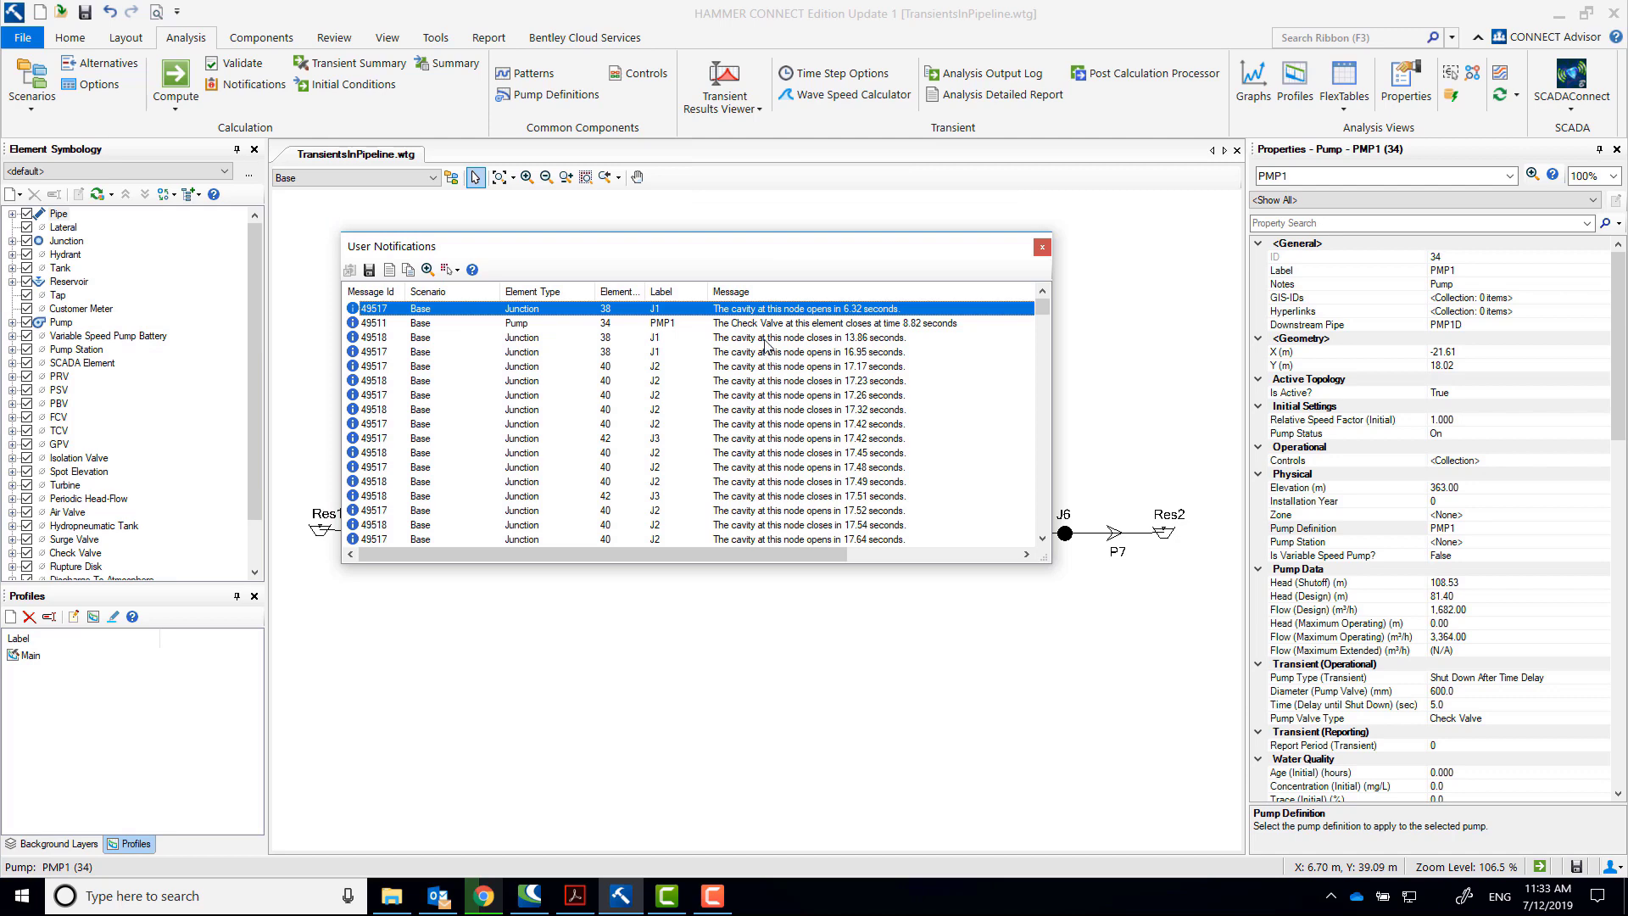
{"action": "left_click", "coordinate": [766, 349]}
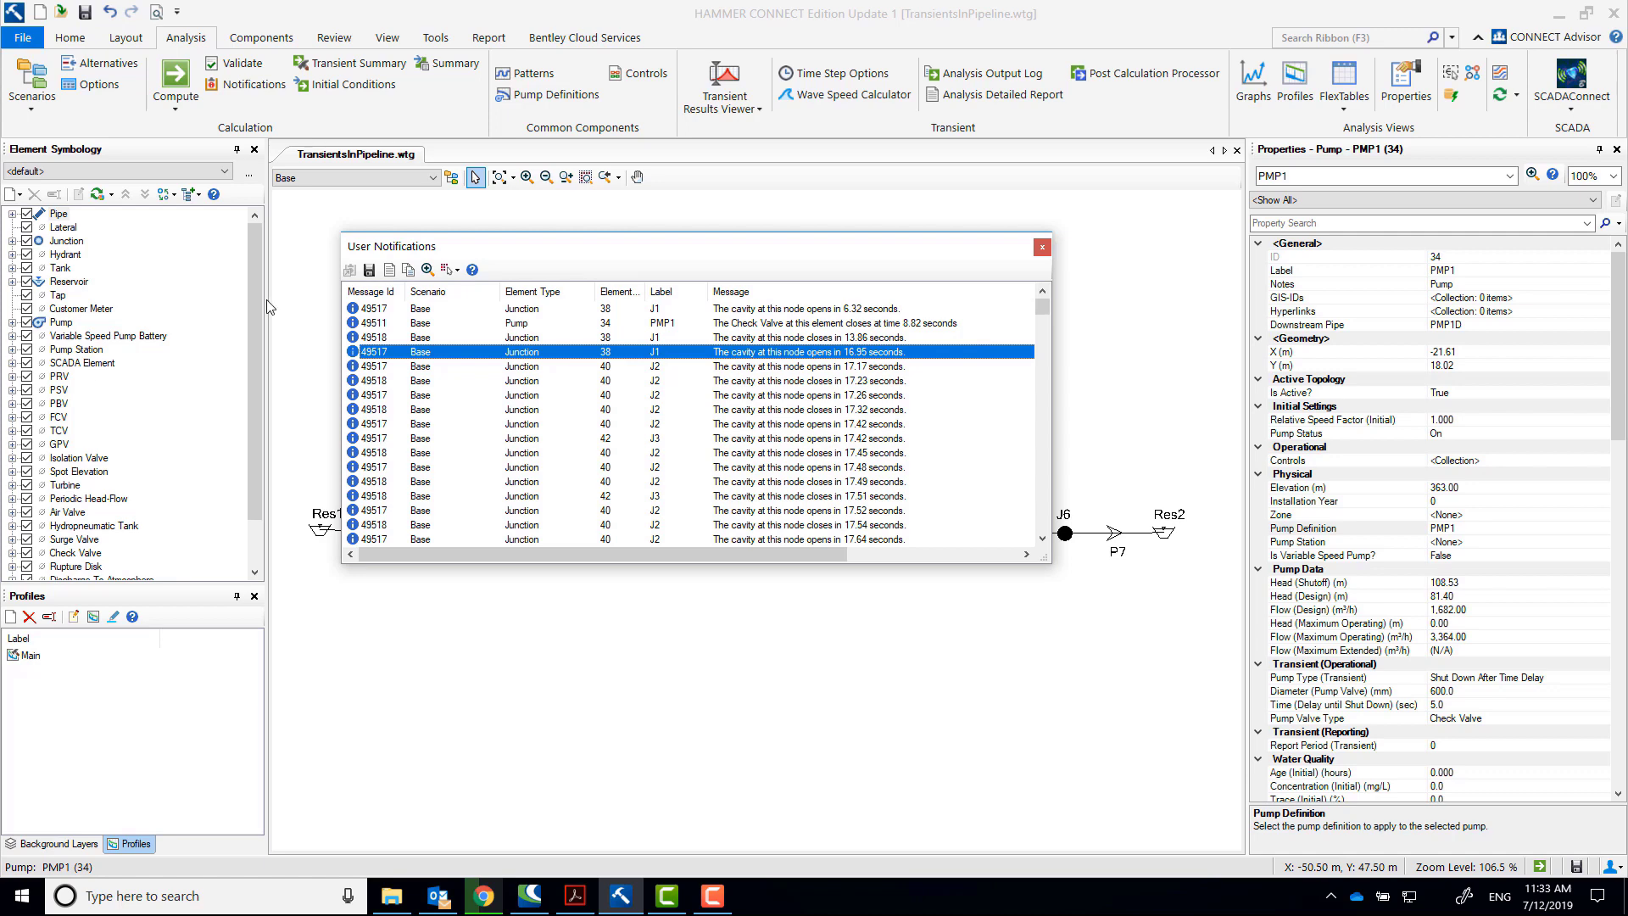
{"action": "left_click", "coordinate": [1042, 247]}
View the Main profile's hydraulic grade and elevation along the pipeline, and close the graph
{"action": "left_click", "coordinate": [30, 655]}
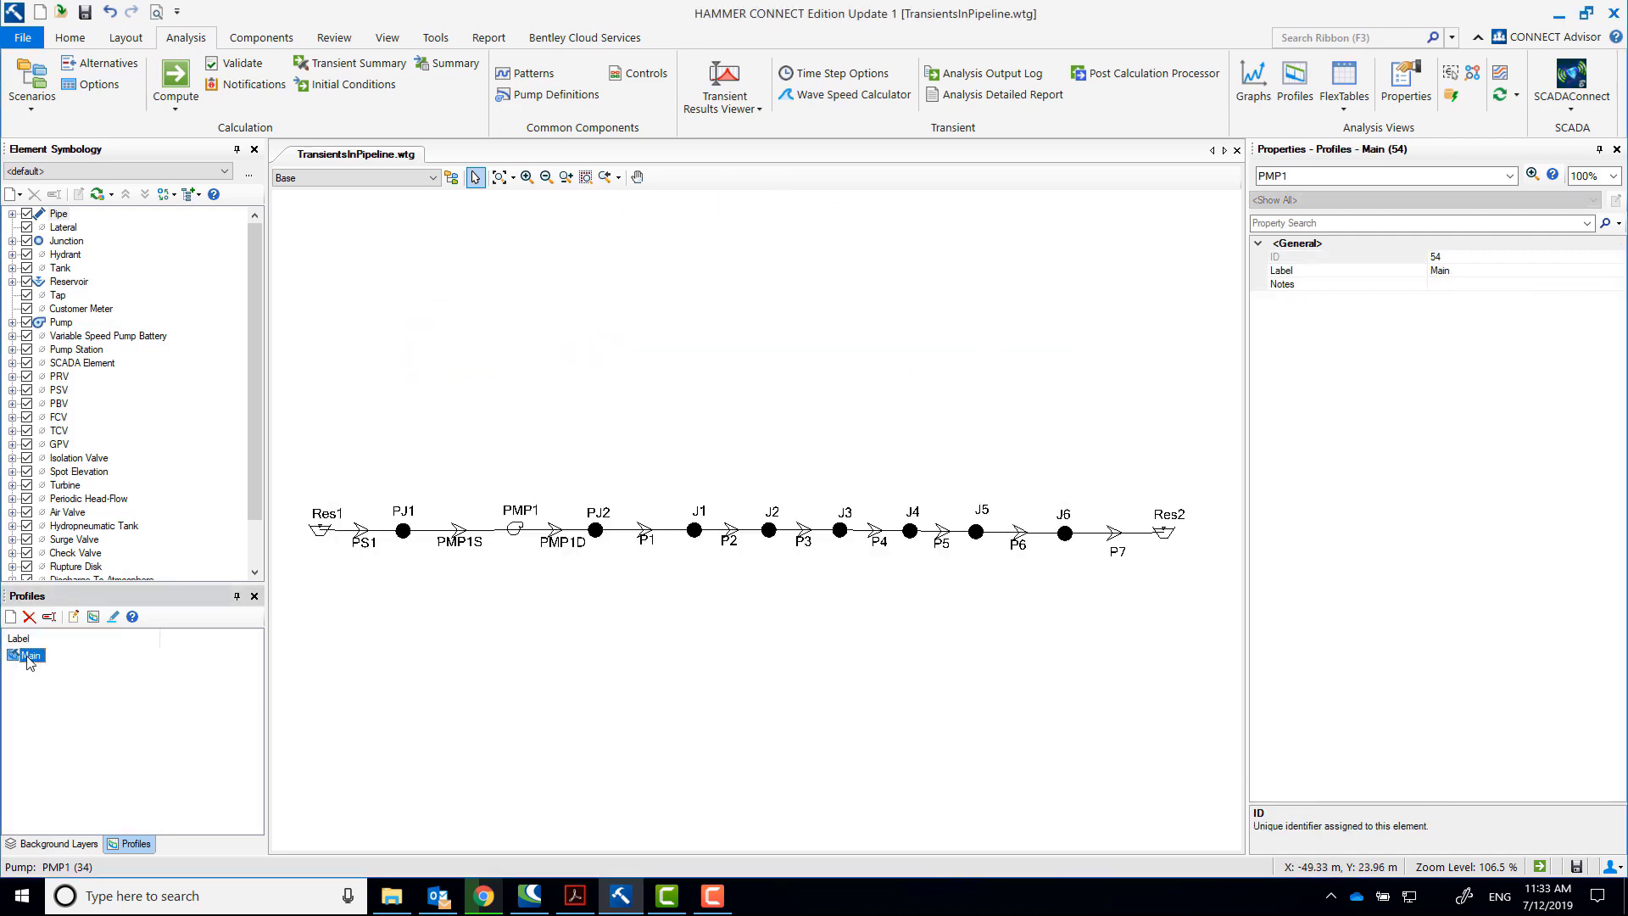
{"action": "double_click", "coordinate": [30, 657]}
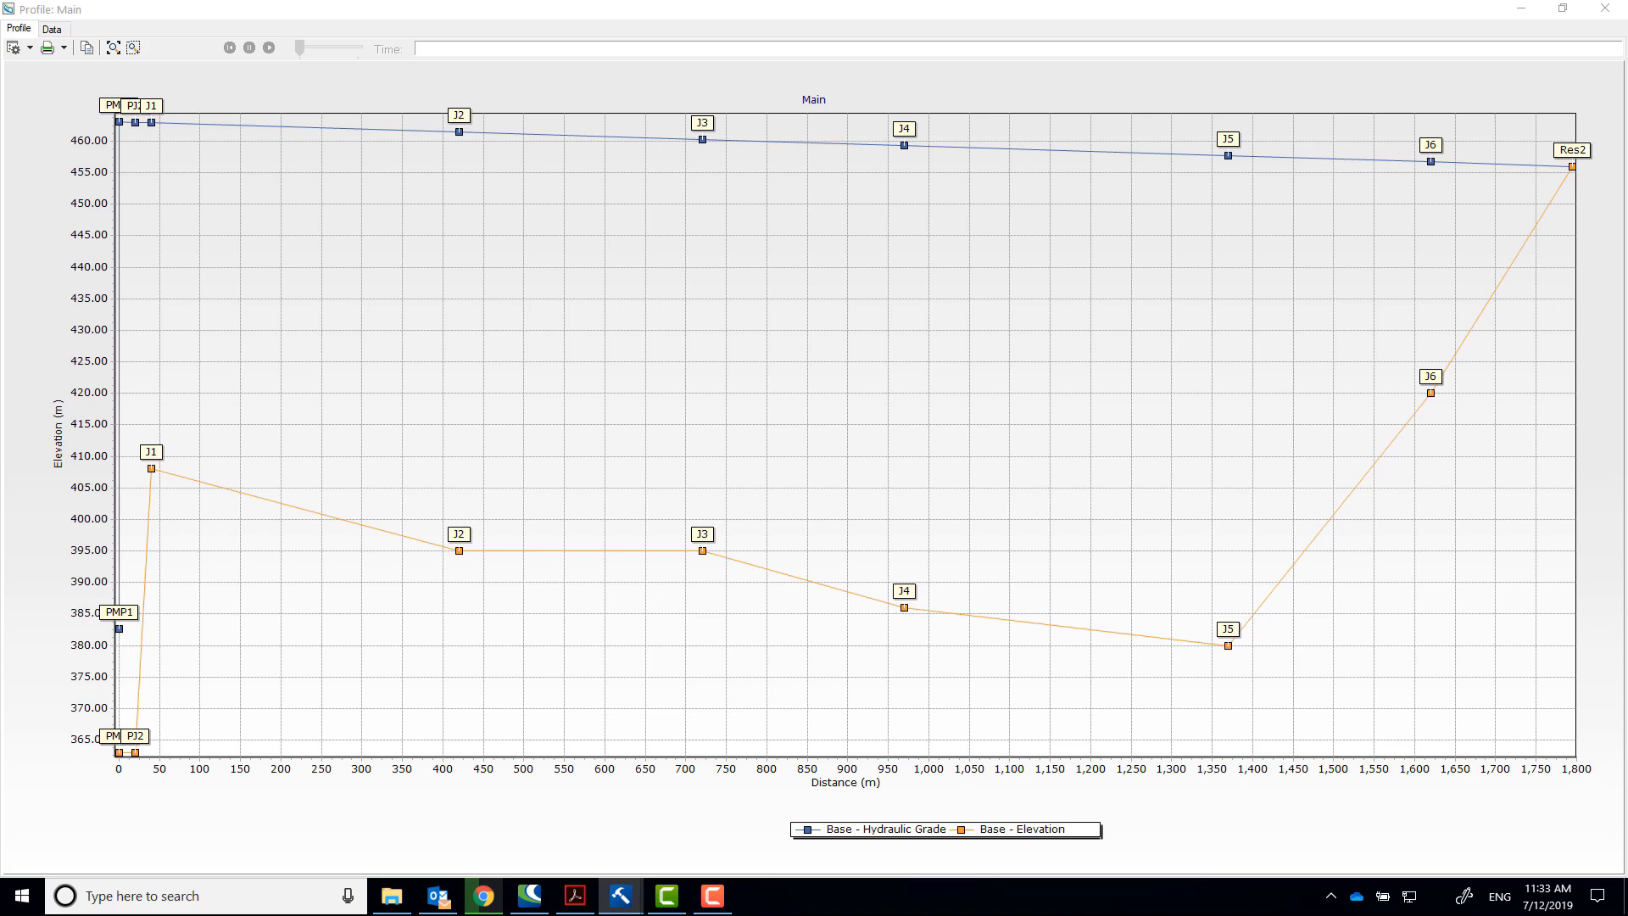
{"action": "left_click", "coordinate": [1605, 9]}
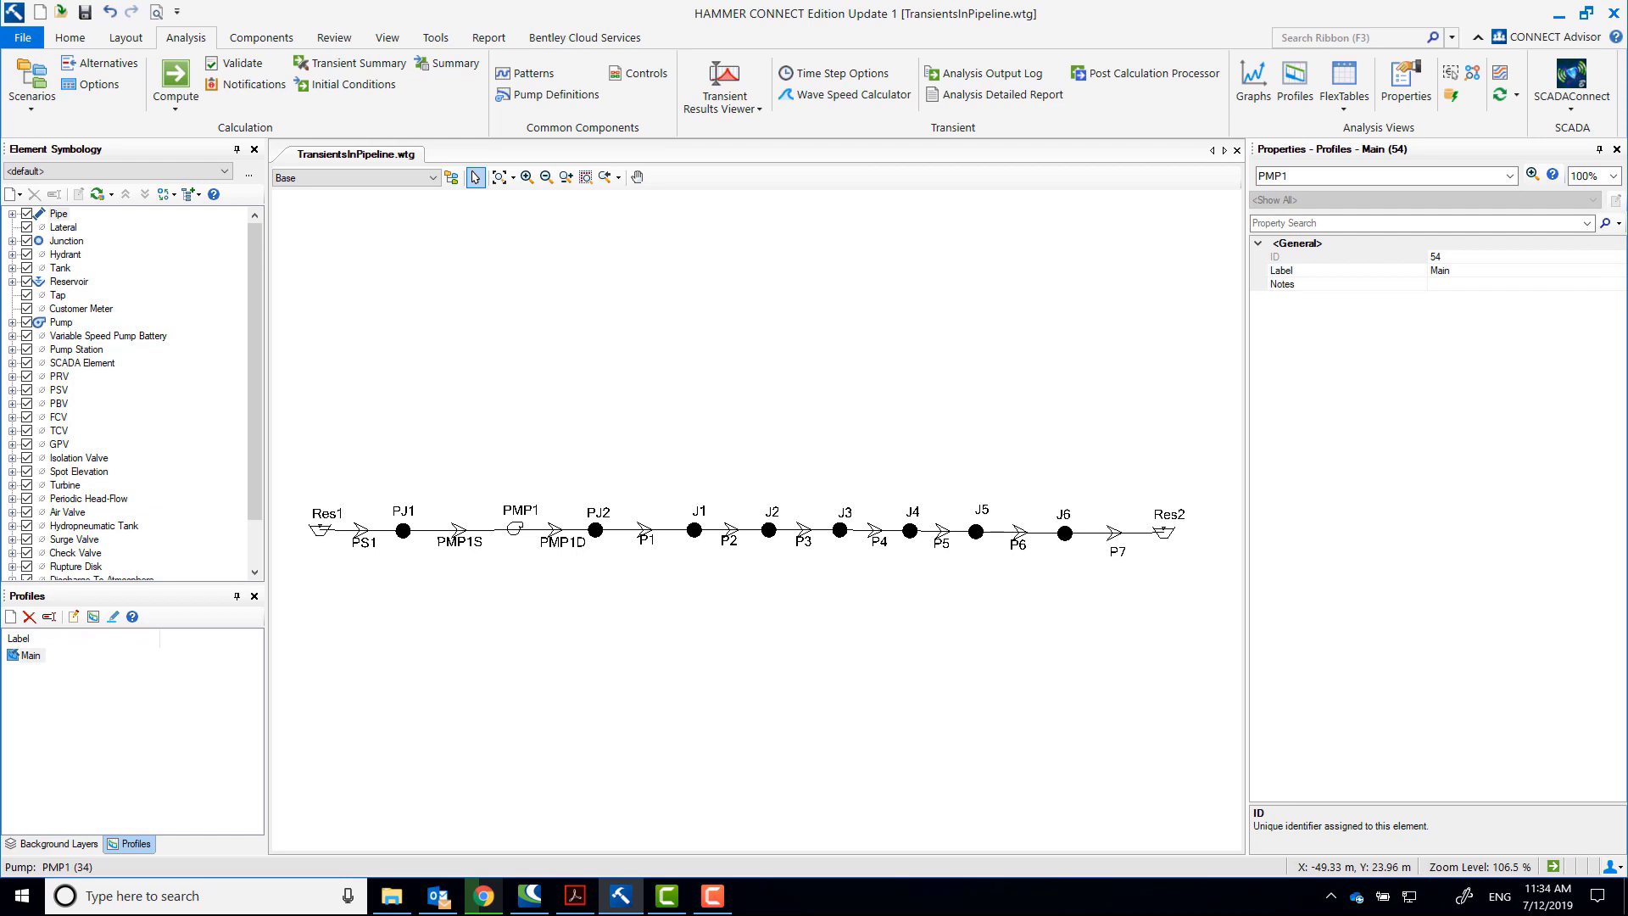
Plot the Main profile as Hydraulic Grade and Air/Vapor Volume in the Transient Results Viewer and enlarge the graph window
{"action": "left_click", "coordinate": [733, 98]}
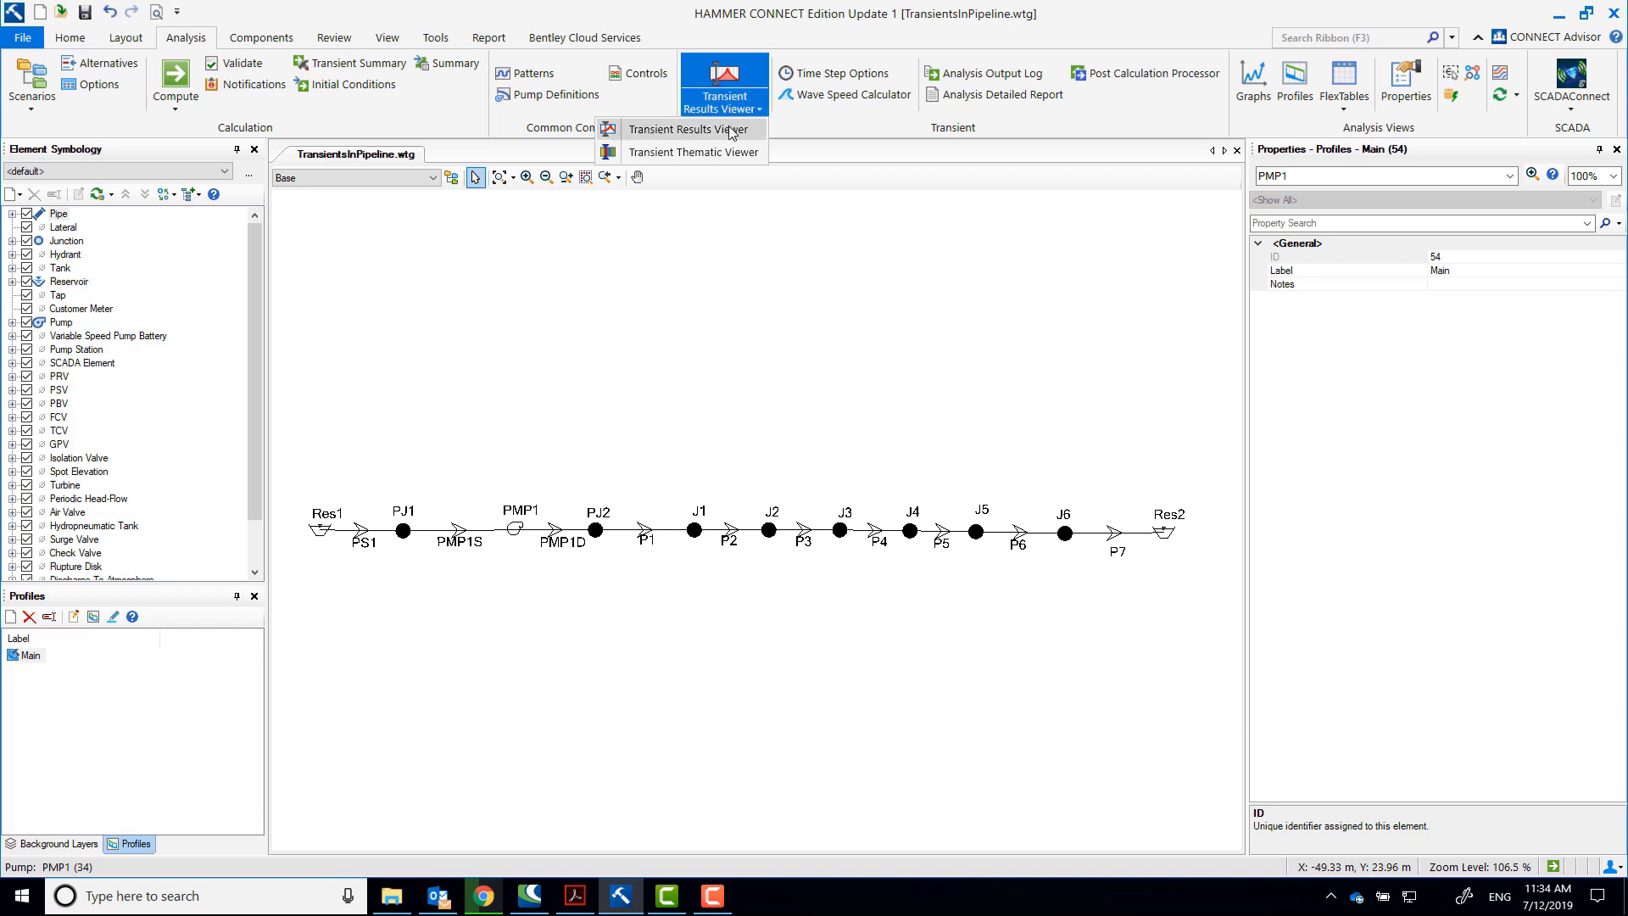
{"action": "left_click", "coordinate": [732, 130]}
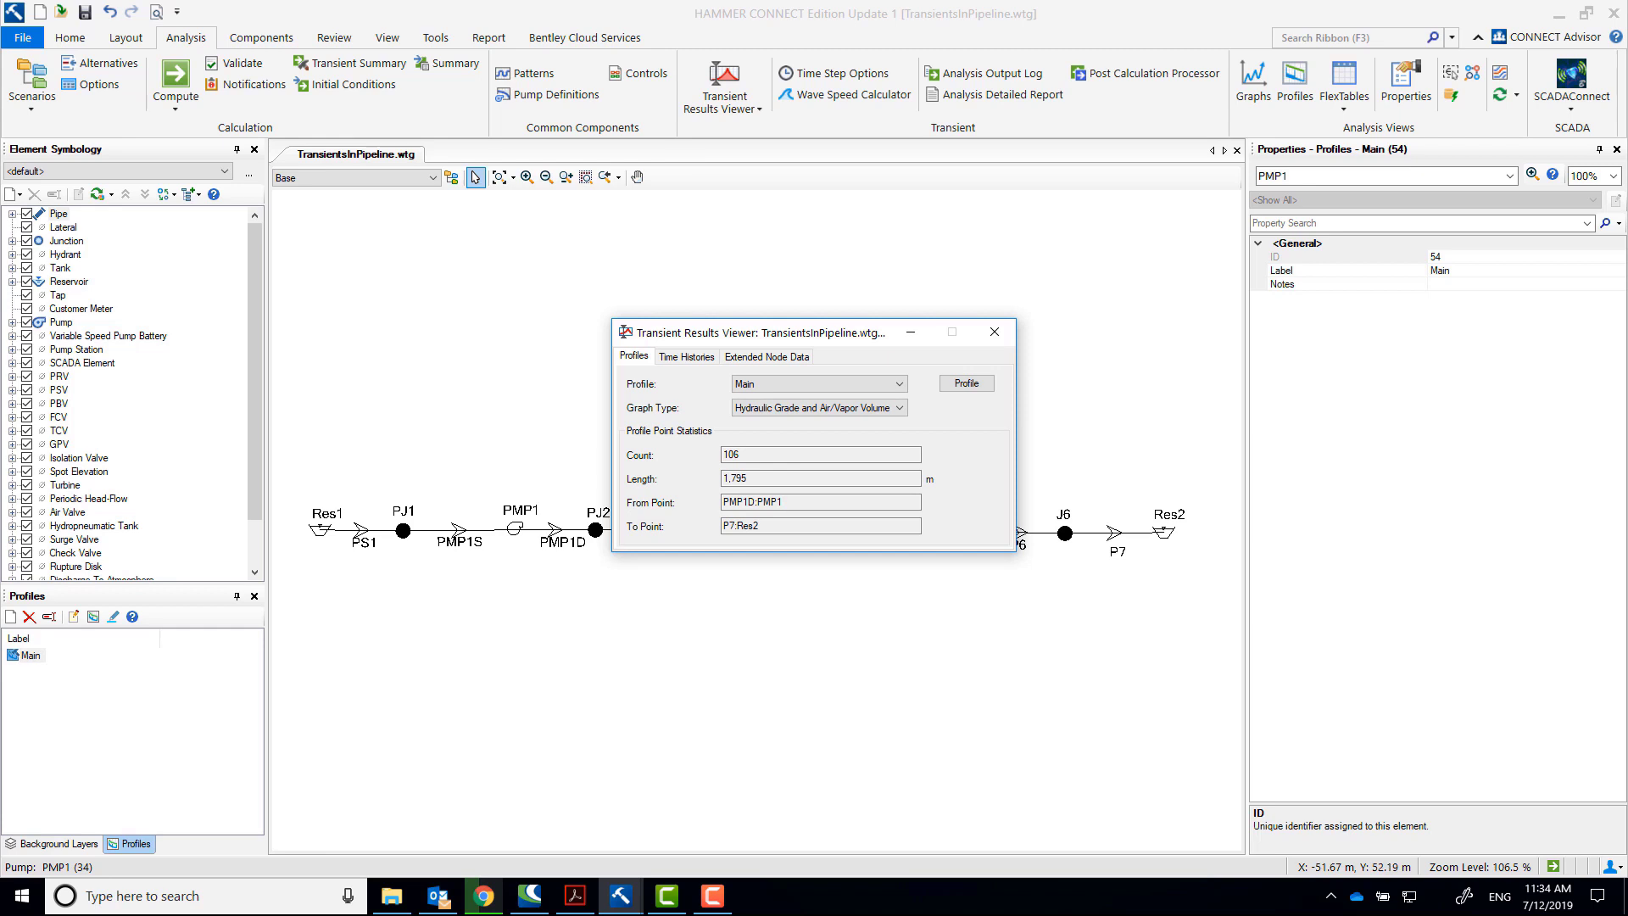
{"action": "left_click", "coordinate": [779, 409]}
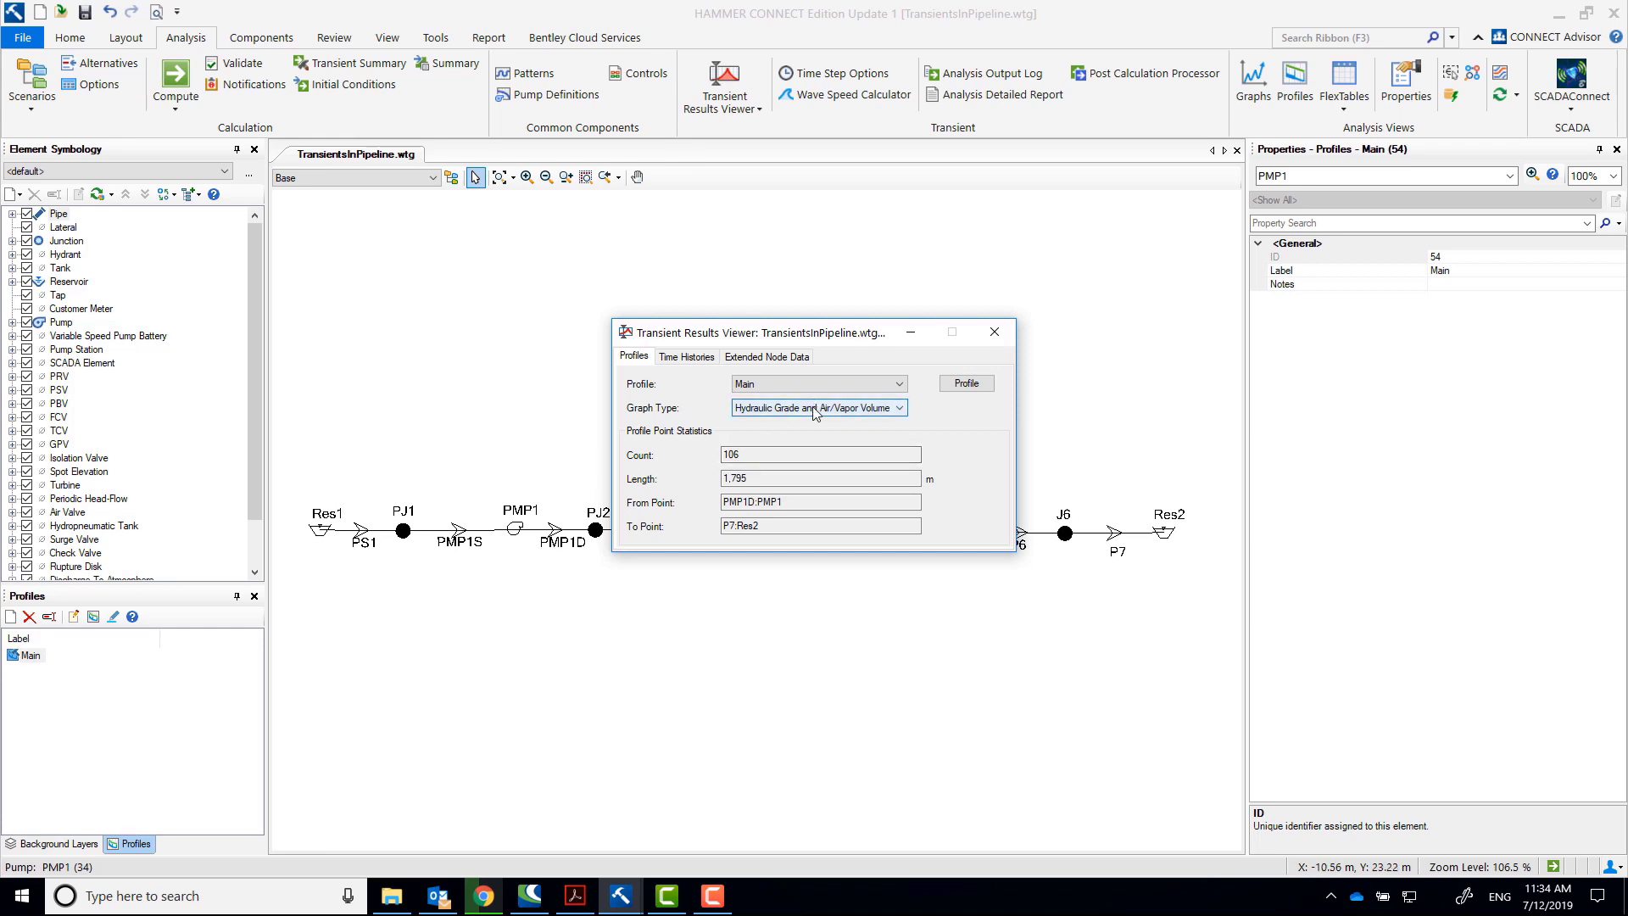
{"action": "left_click", "coordinate": [839, 423]}
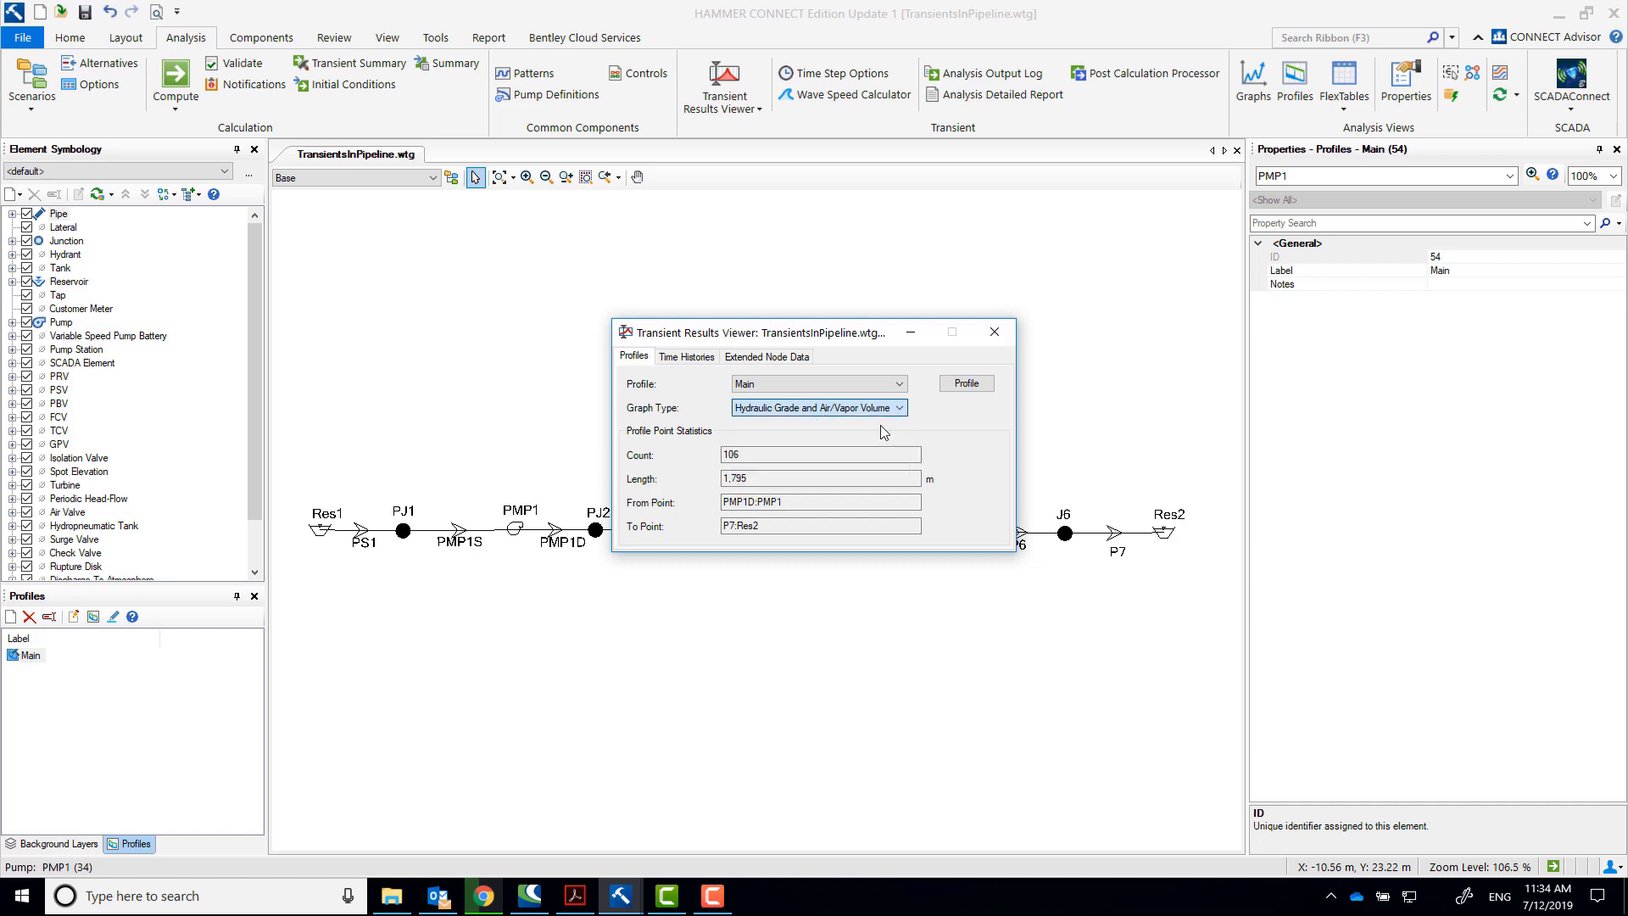
{"action": "left_click", "coordinate": [960, 383]}
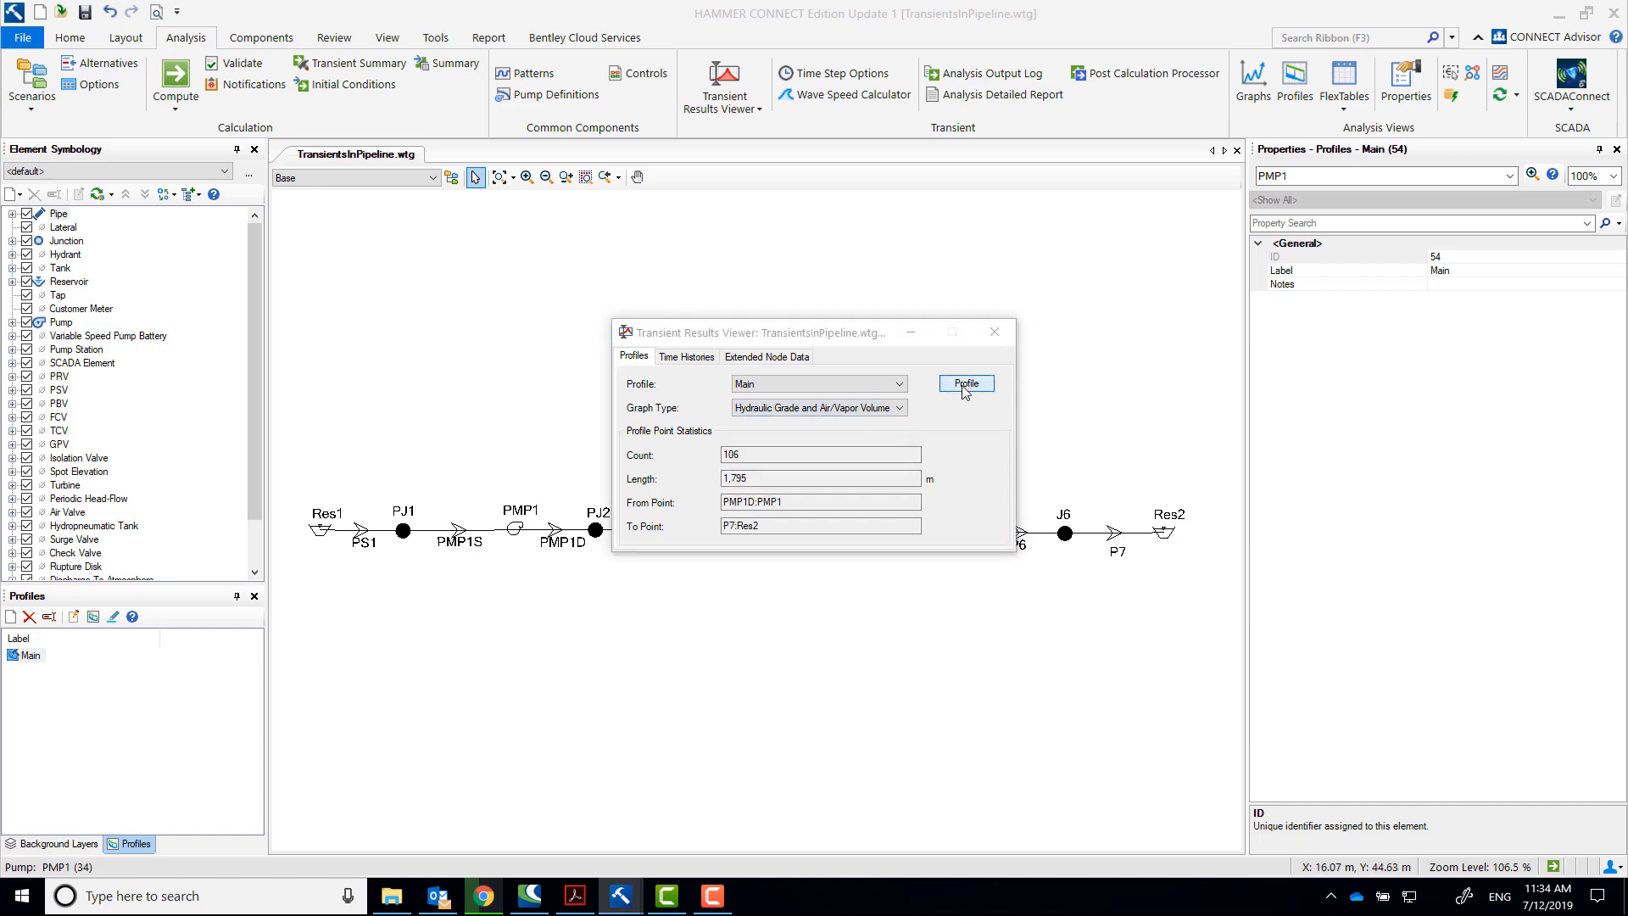
{"action": "left_click_drag", "start_coordinate": [448, 62], "coordinate": [699, 98]}
{"action": "left_click_drag", "start_coordinate": [1031, 665], "coordinate": [1307, 835]}
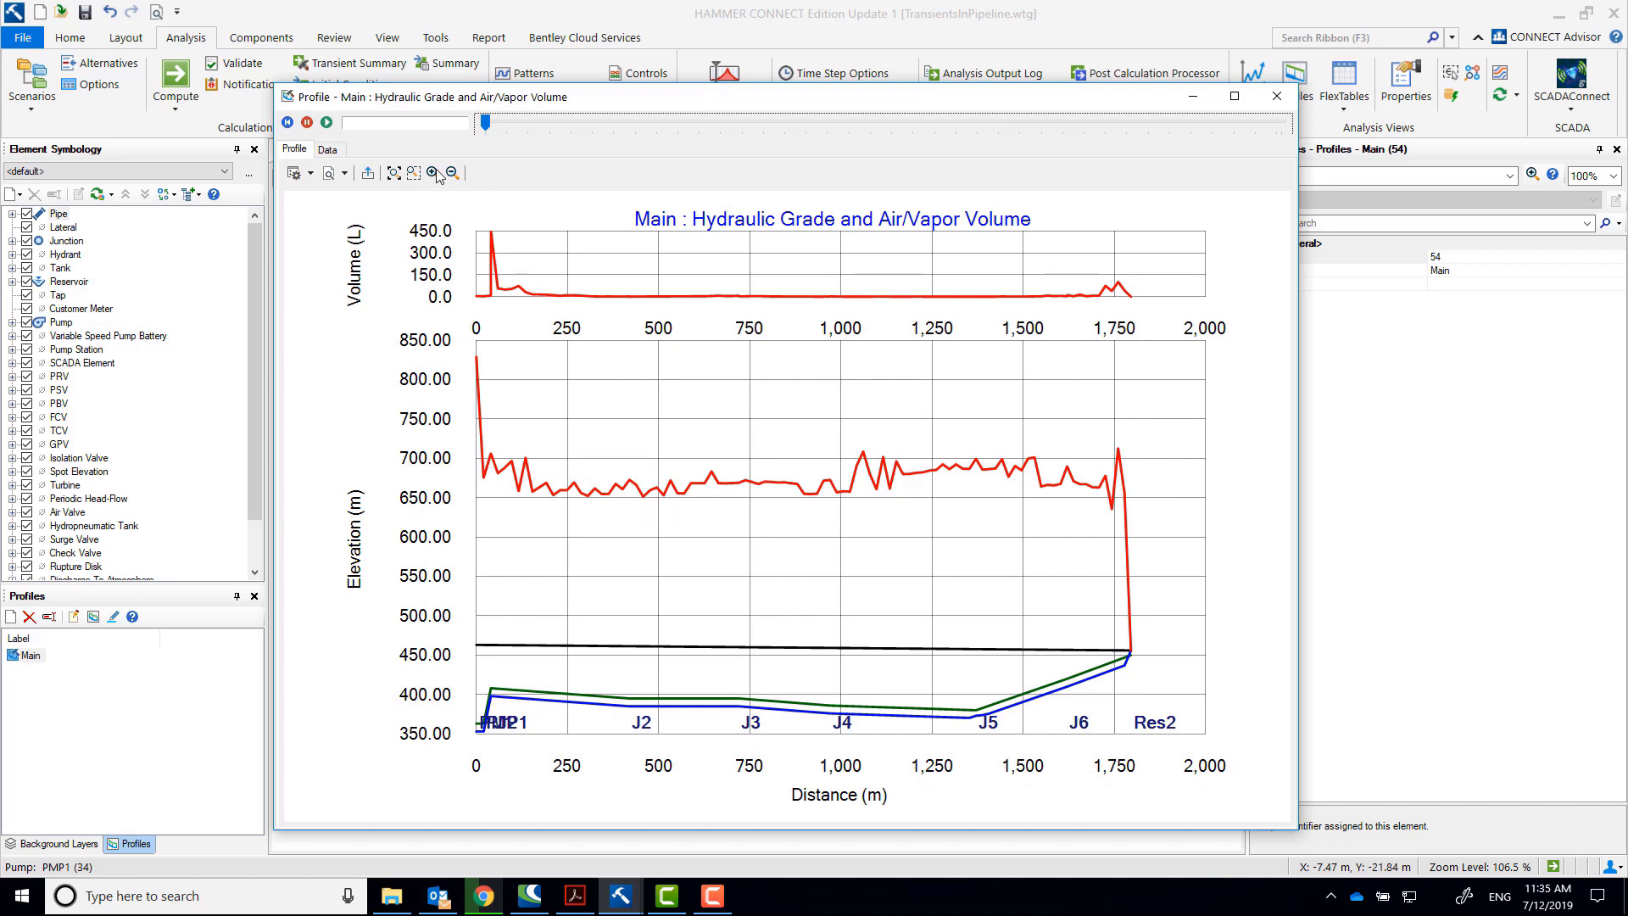
Animate the transient wave along the Main profile, pausing to examine the hydraulic grade and vapor volume
{"action": "left_click", "coordinate": [327, 123]}
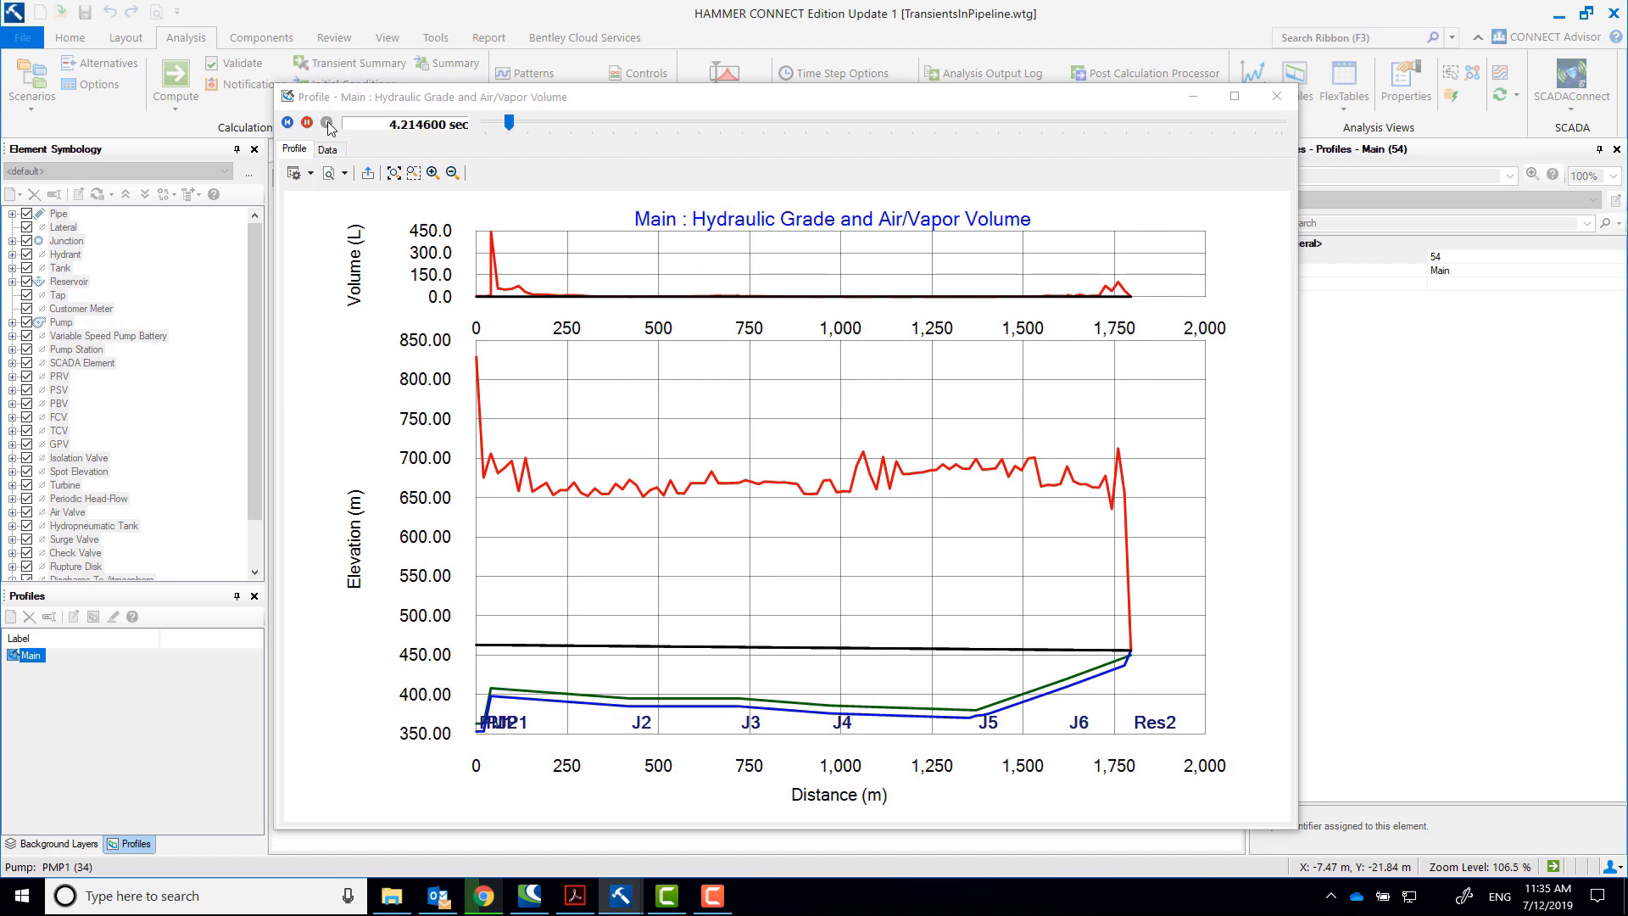
{"action": "left_click", "coordinate": [307, 123]}
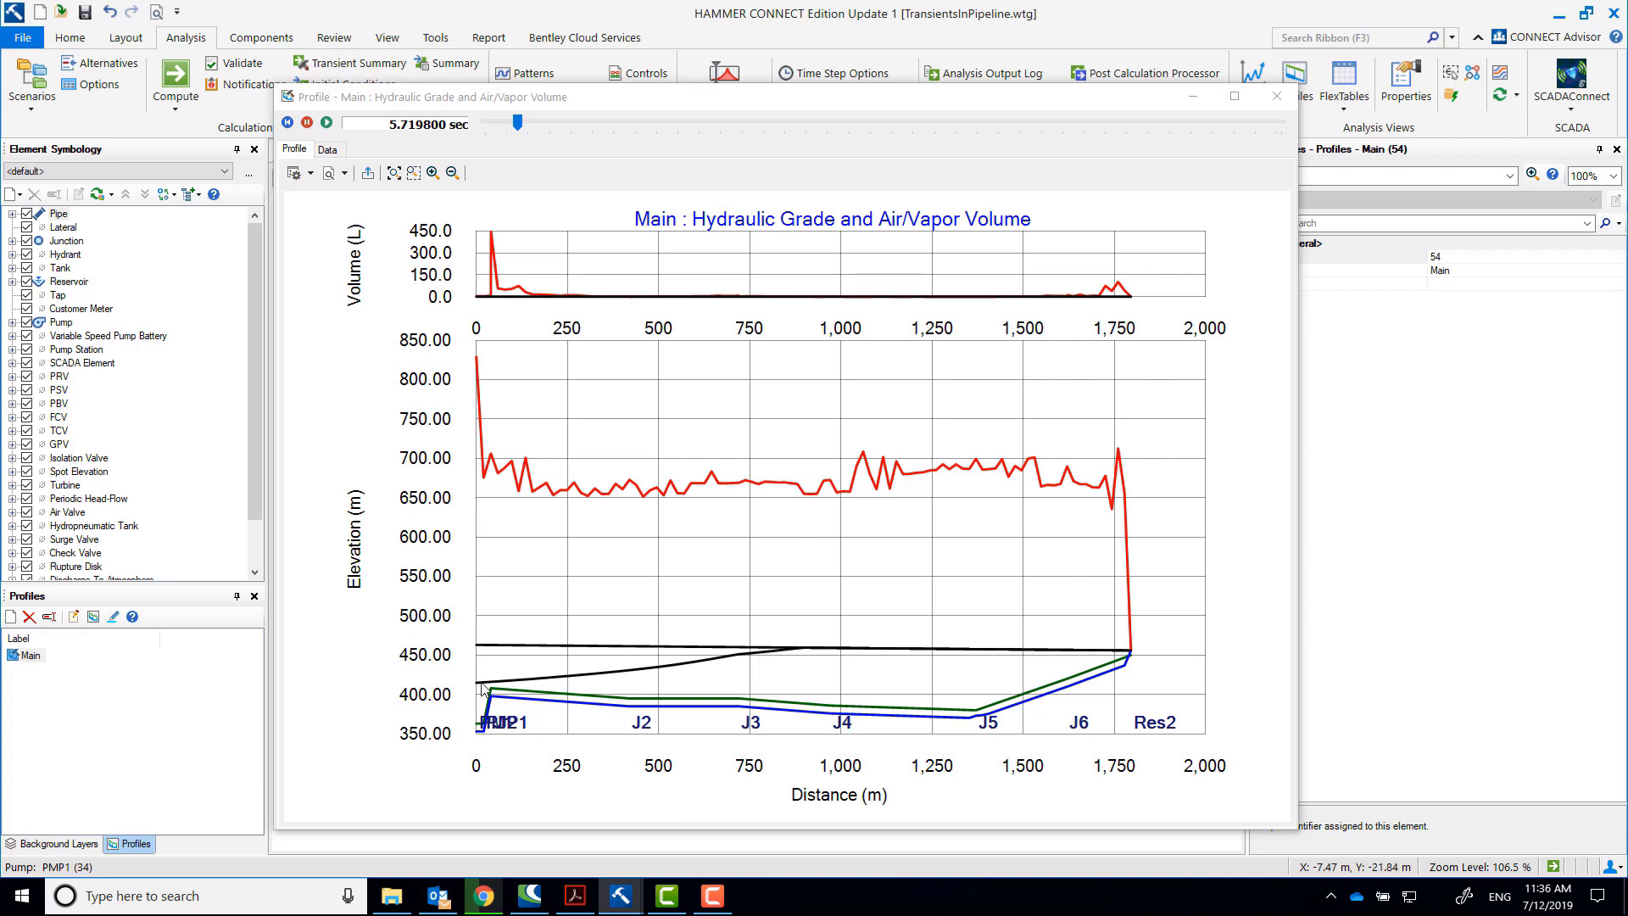
{"action": "left_click", "coordinate": [328, 124]}
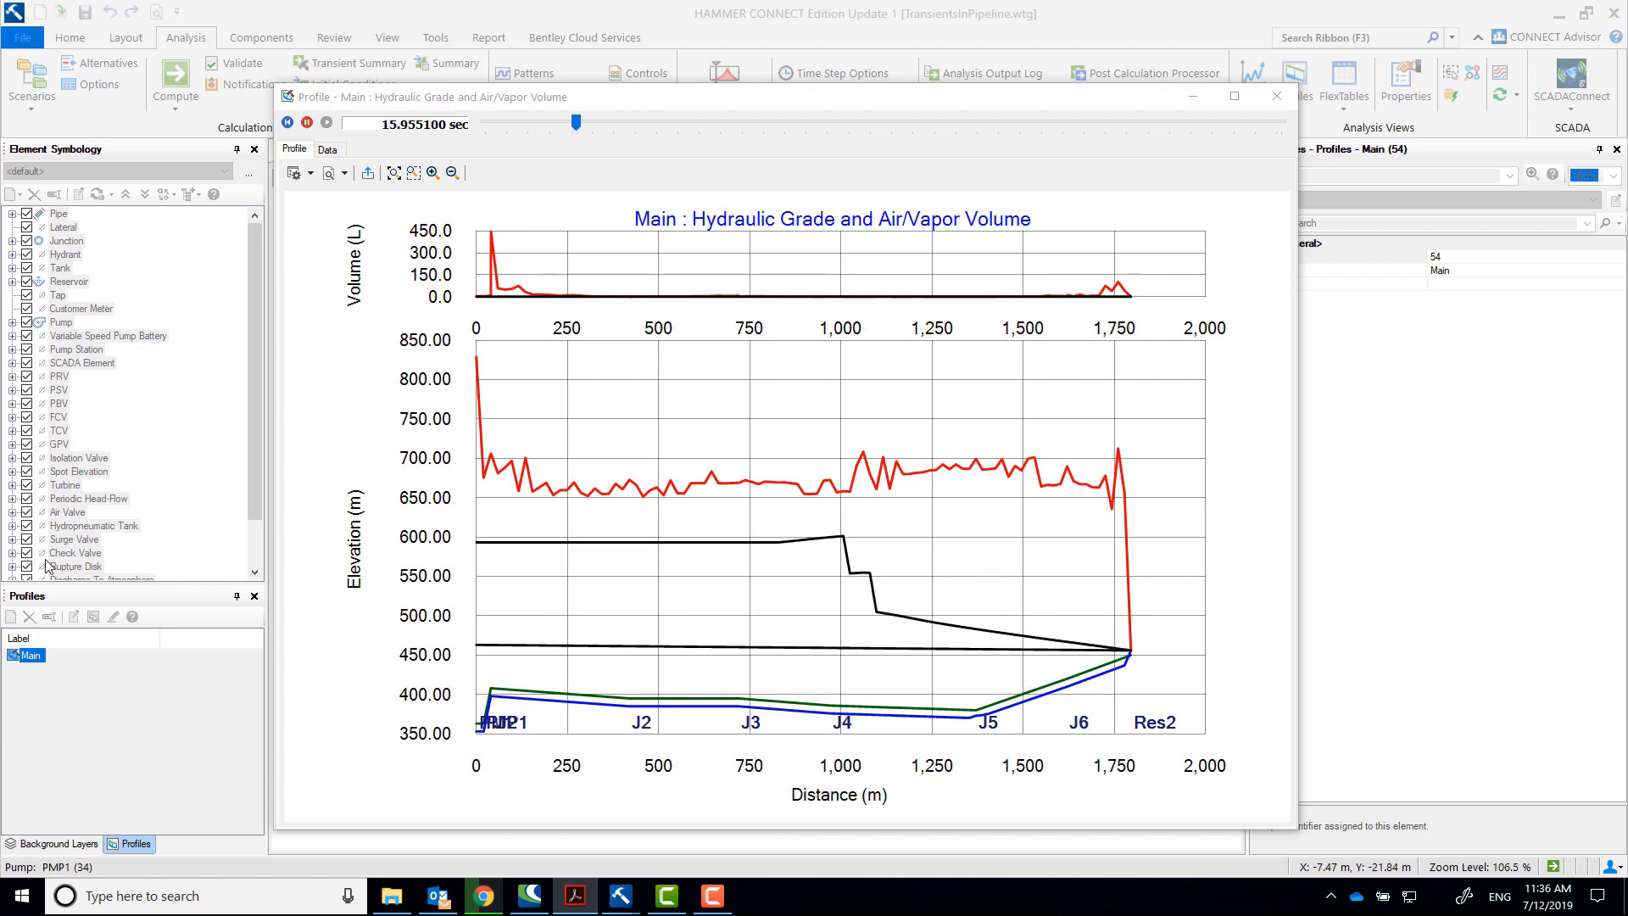
{"action": "left_click", "coordinate": [308, 123]}
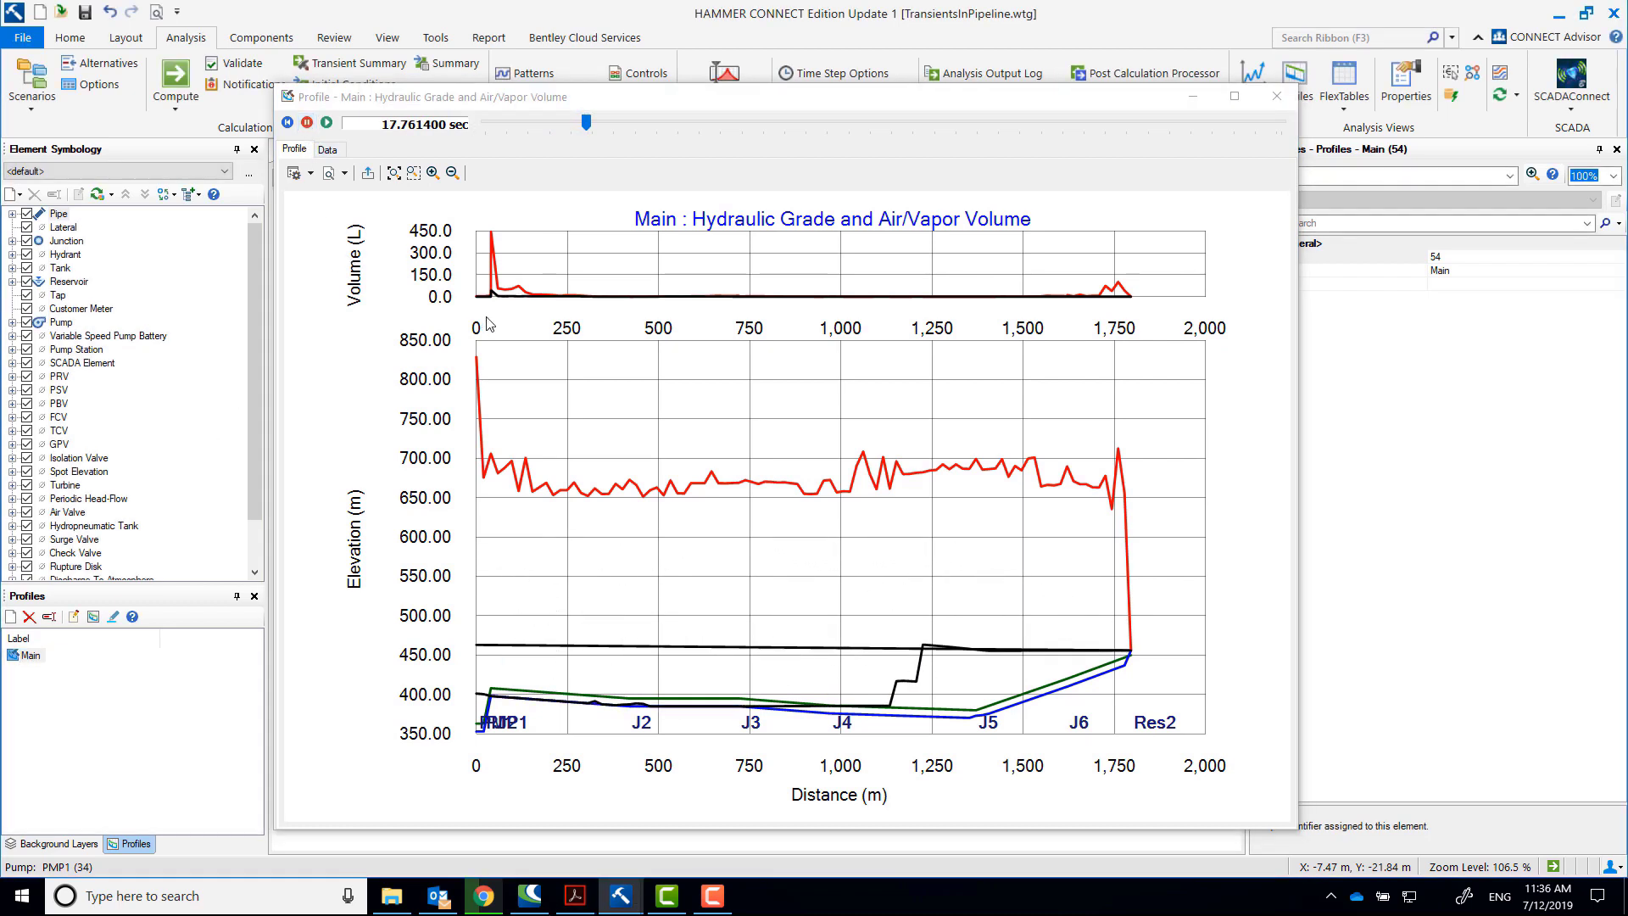
{"action": "left_click", "coordinate": [326, 122]}
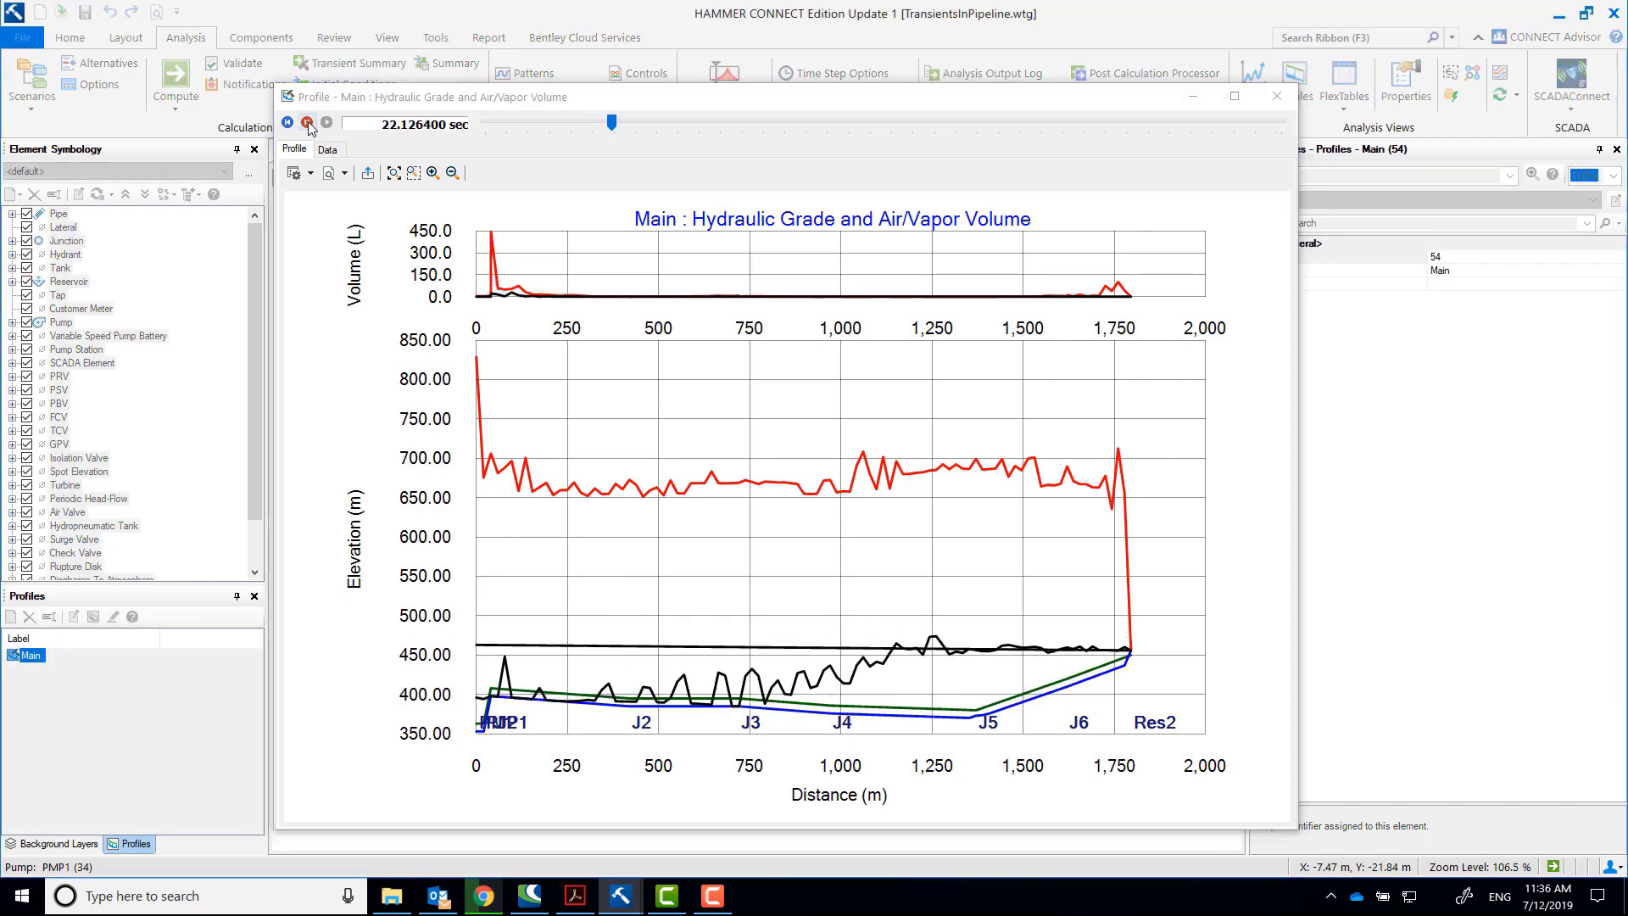
{"action": "left_click", "coordinate": [307, 122]}
{"action": "left_click", "coordinate": [326, 123]}
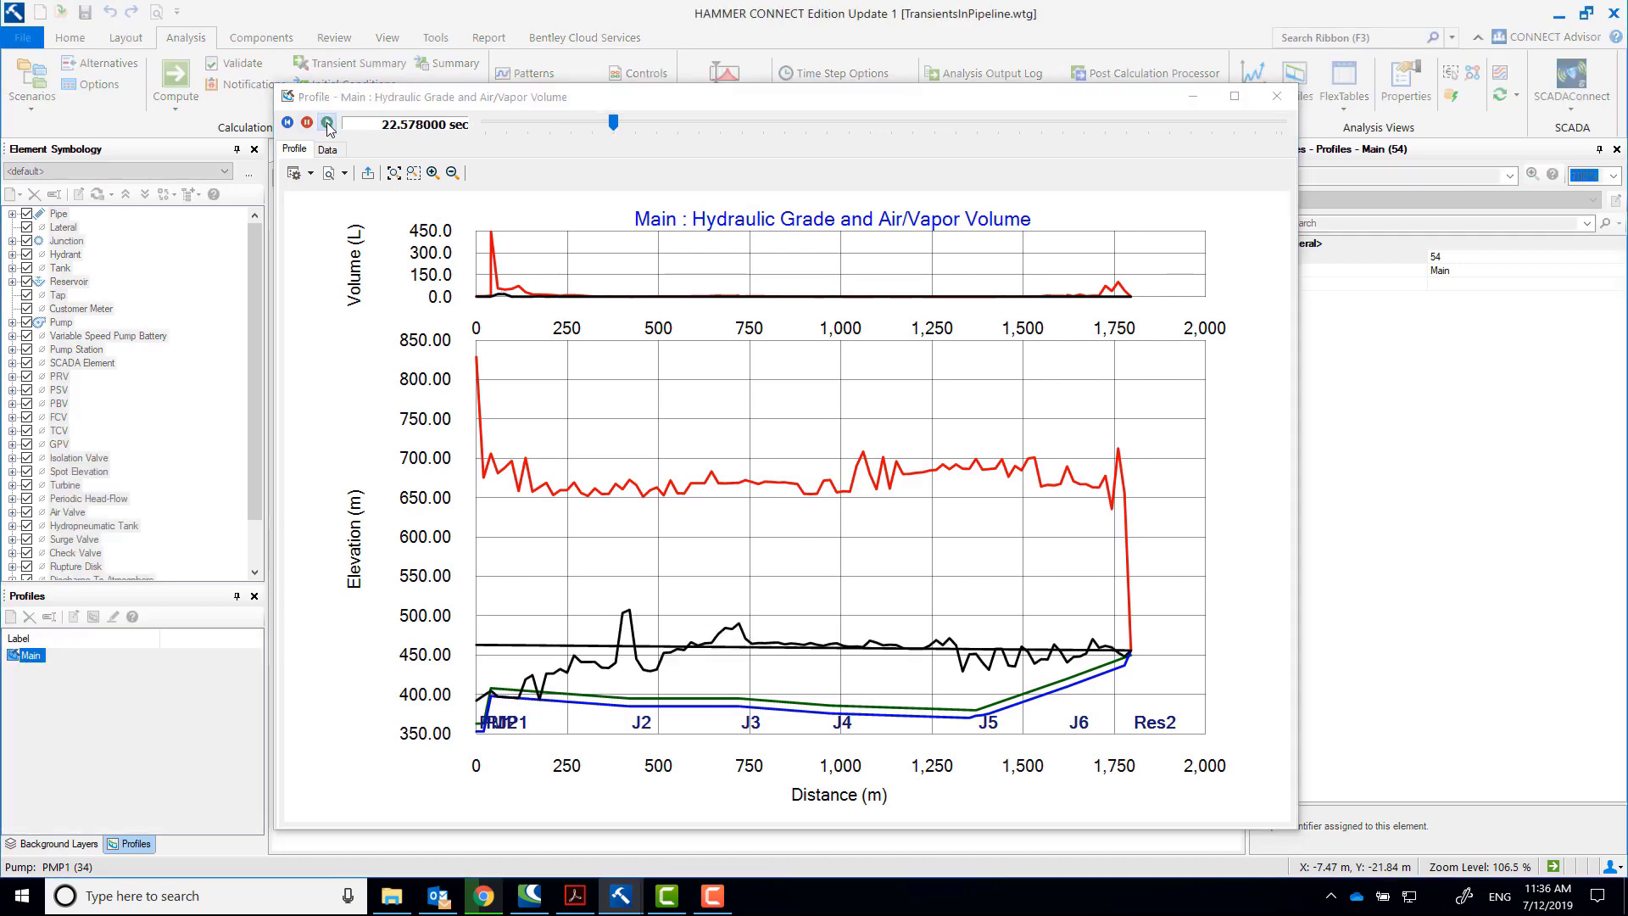
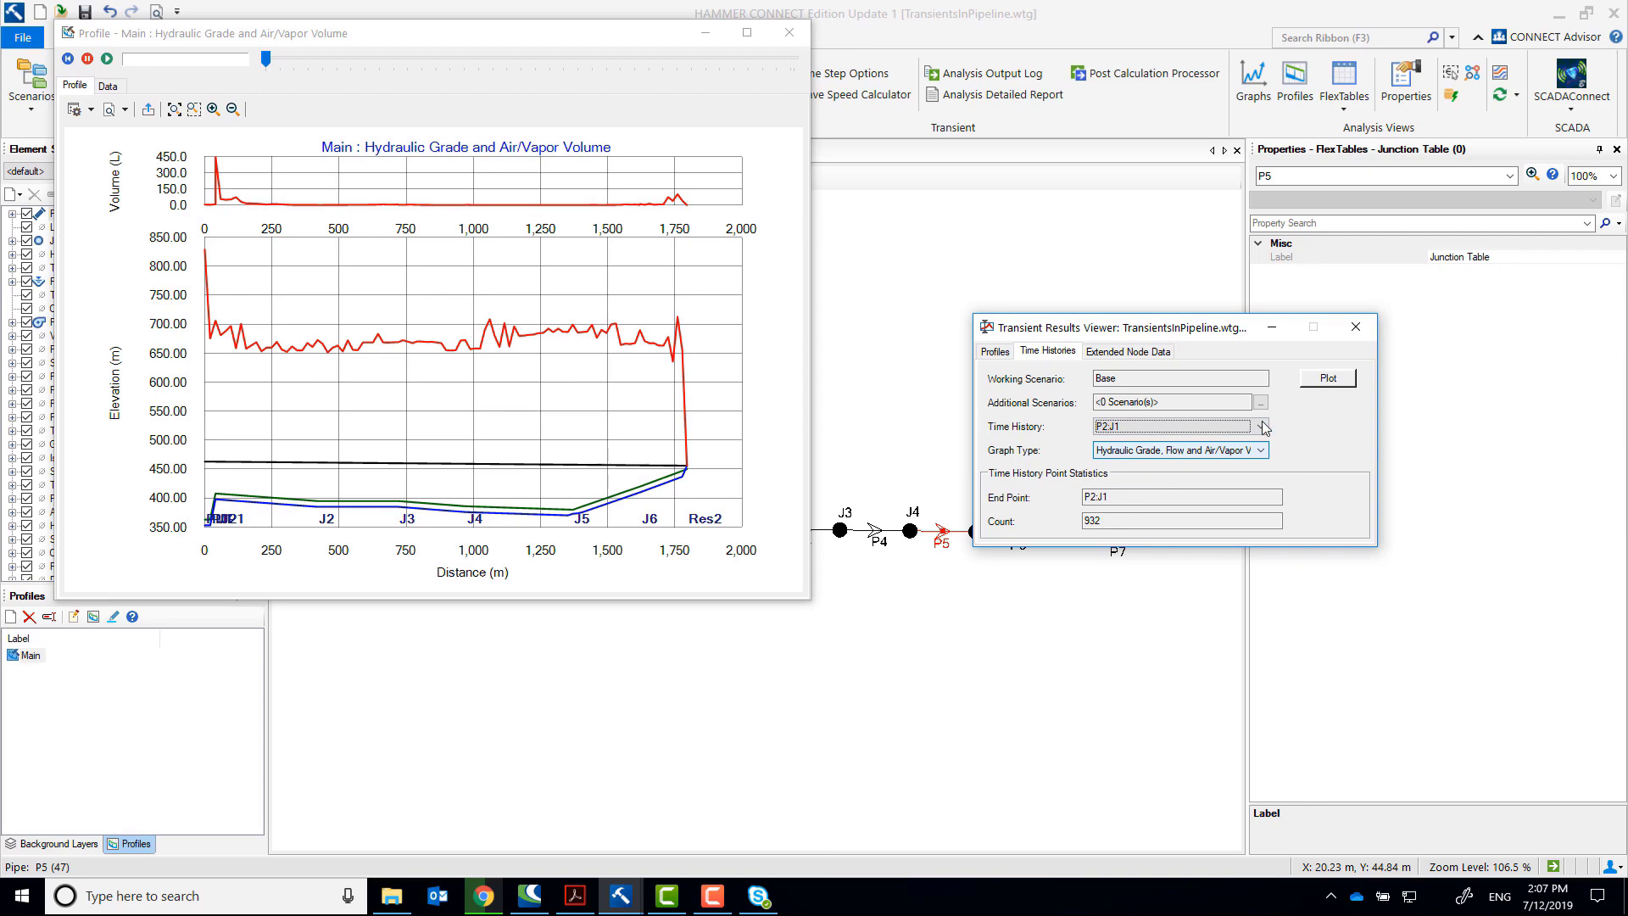
Plot the Hydraulic Grade, Flow and Air/Vapor Volume time history at P2:J1 and place its graph beside the Main profile graph
{"action": "left_click", "coordinate": [1327, 379]}
{"action": "left_click_drag", "start_coordinate": [997, 266], "coordinate": [1154, 266]}
{"action": "left_click_drag", "start_coordinate": [844, 171], "coordinate": [1259, 51]}
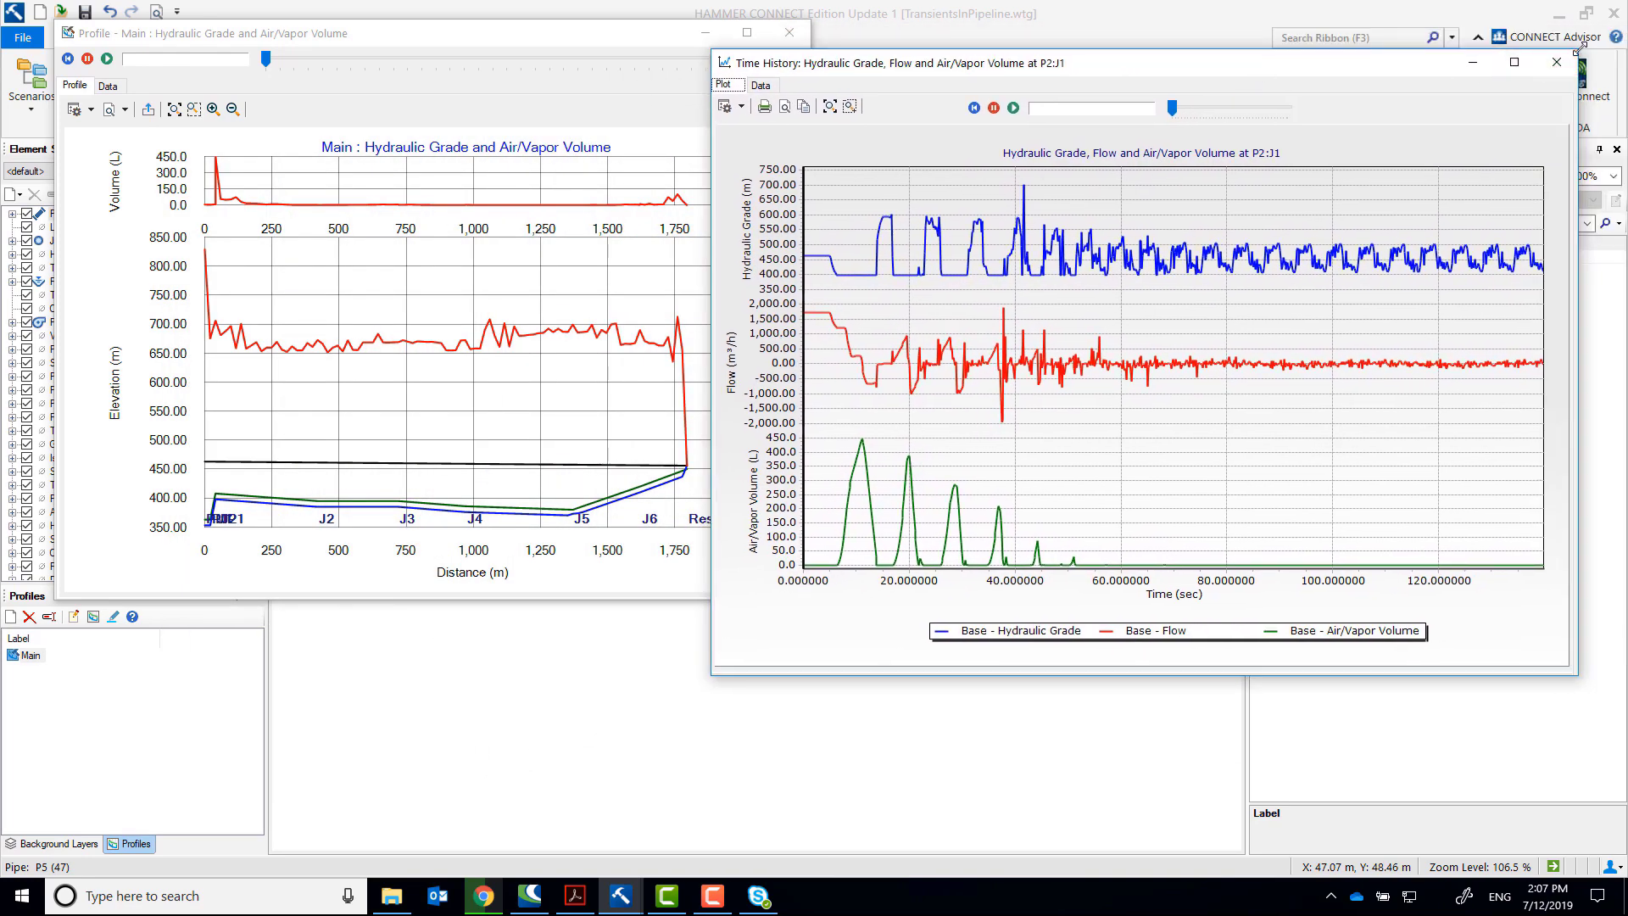
{"action": "left_click_drag", "start_coordinate": [1576, 38], "coordinate": [1408, 157]}
{"action": "left_click_drag", "start_coordinate": [1230, 169], "coordinate": [1379, 38]}
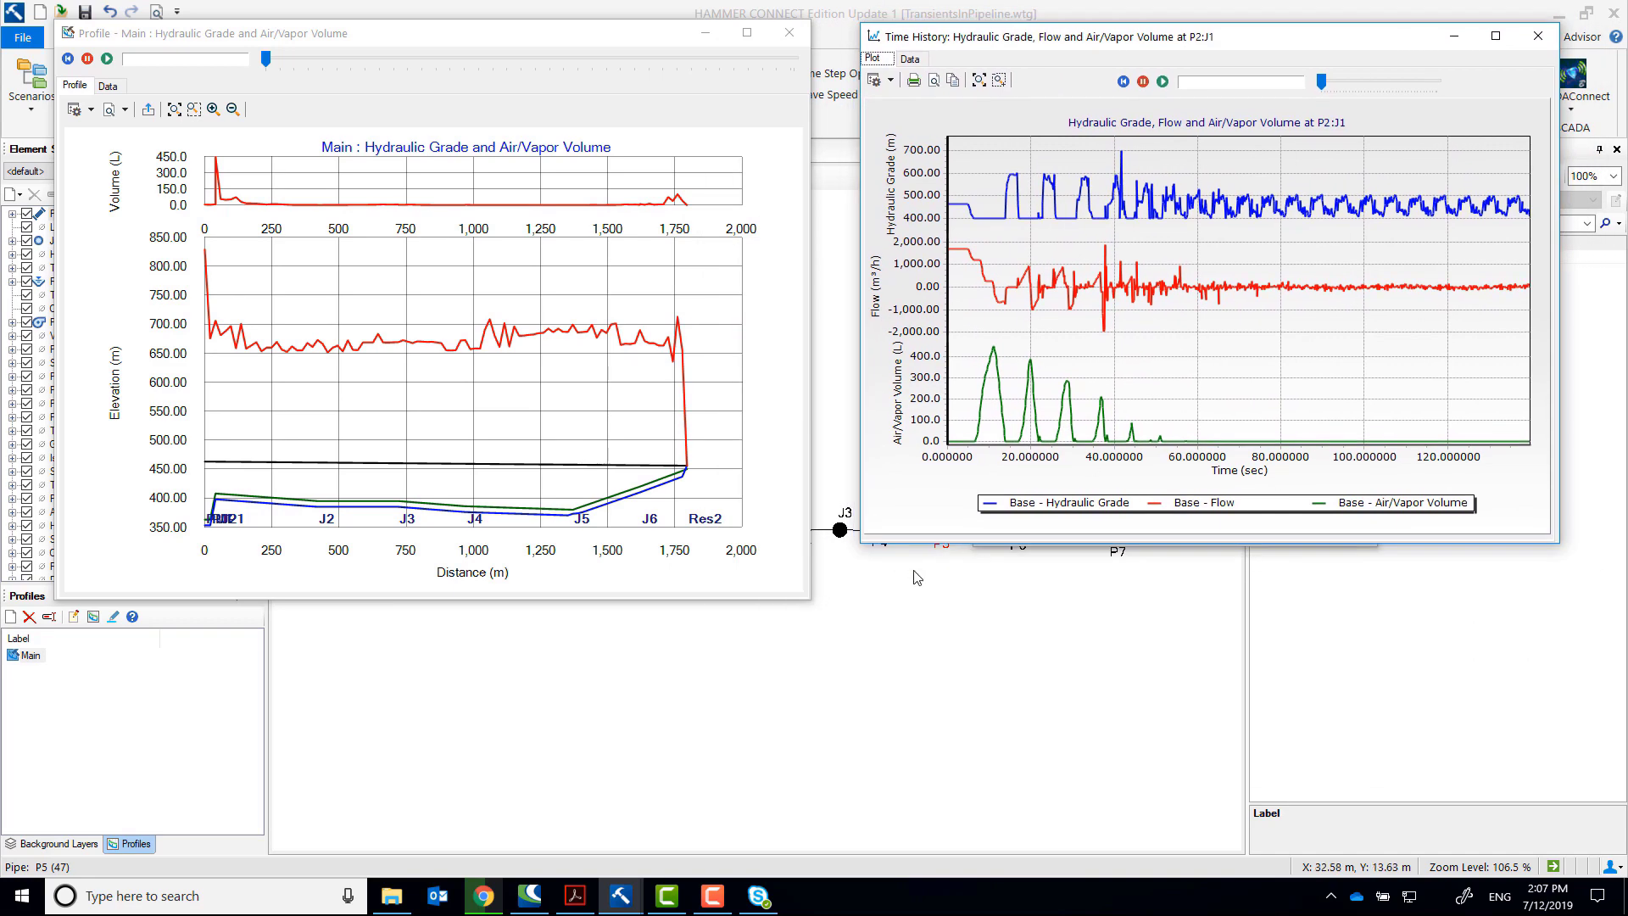
Enlarge the Main profile and P2:J1 time history graphs vertically, side by side, and animate the transient
{"action": "left_click_drag", "start_coordinate": [725, 600], "coordinate": [725, 809]}
{"action": "left_click_drag", "start_coordinate": [1218, 536], "coordinate": [1178, 802]}
{"action": "left_click_drag", "start_coordinate": [855, 509], "coordinate": [829, 505]}
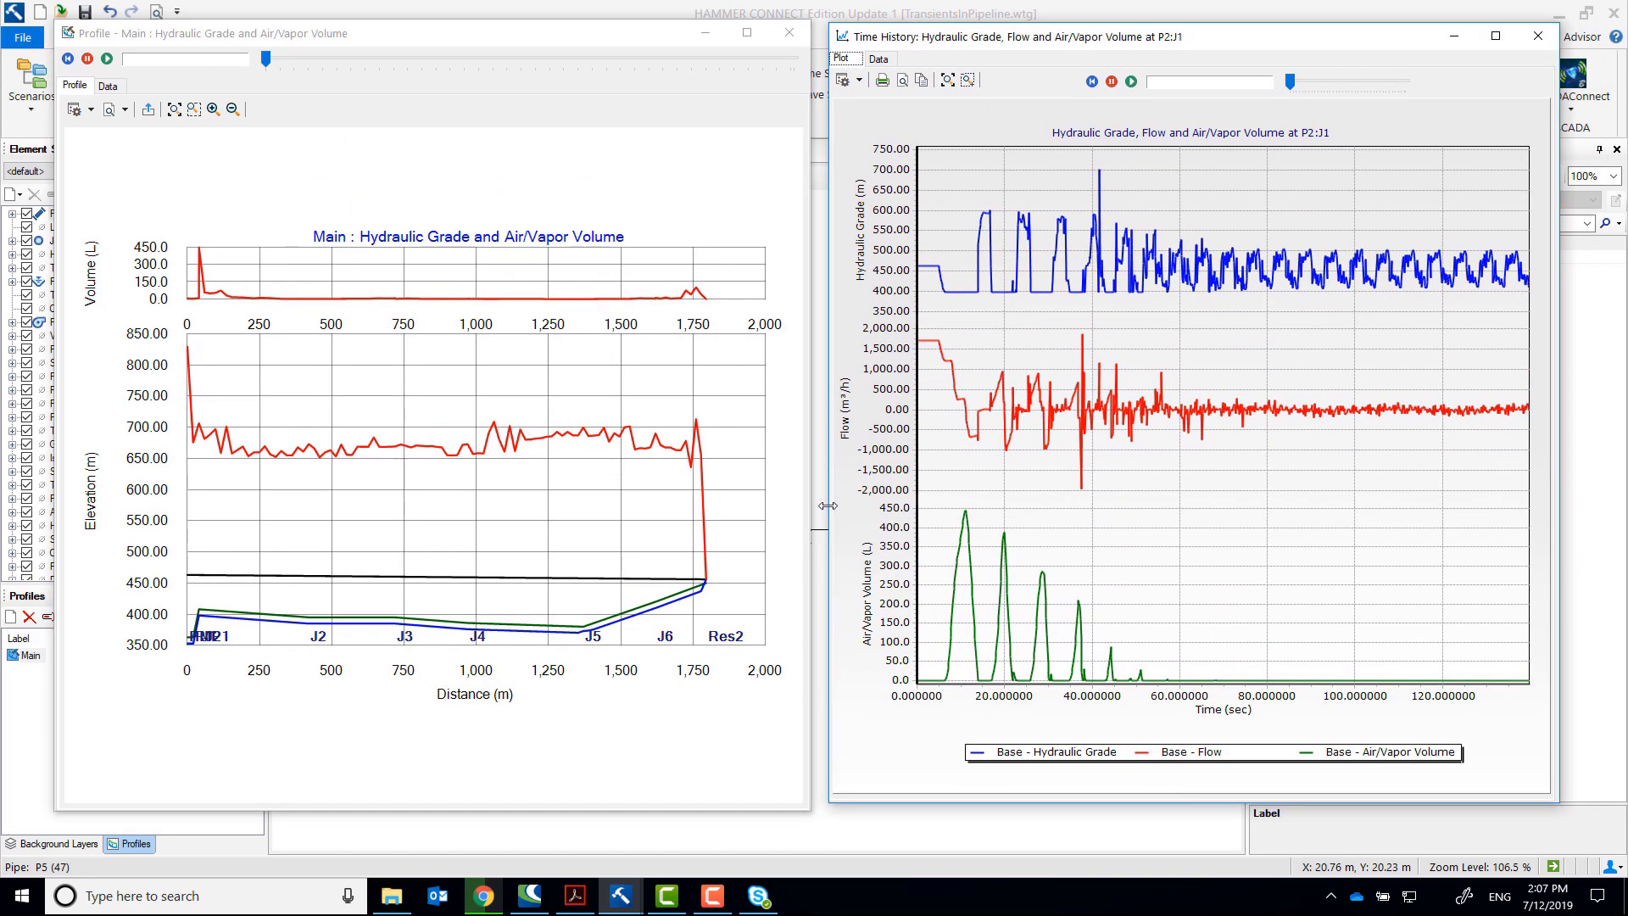
{"action": "left_click", "coordinate": [108, 60]}
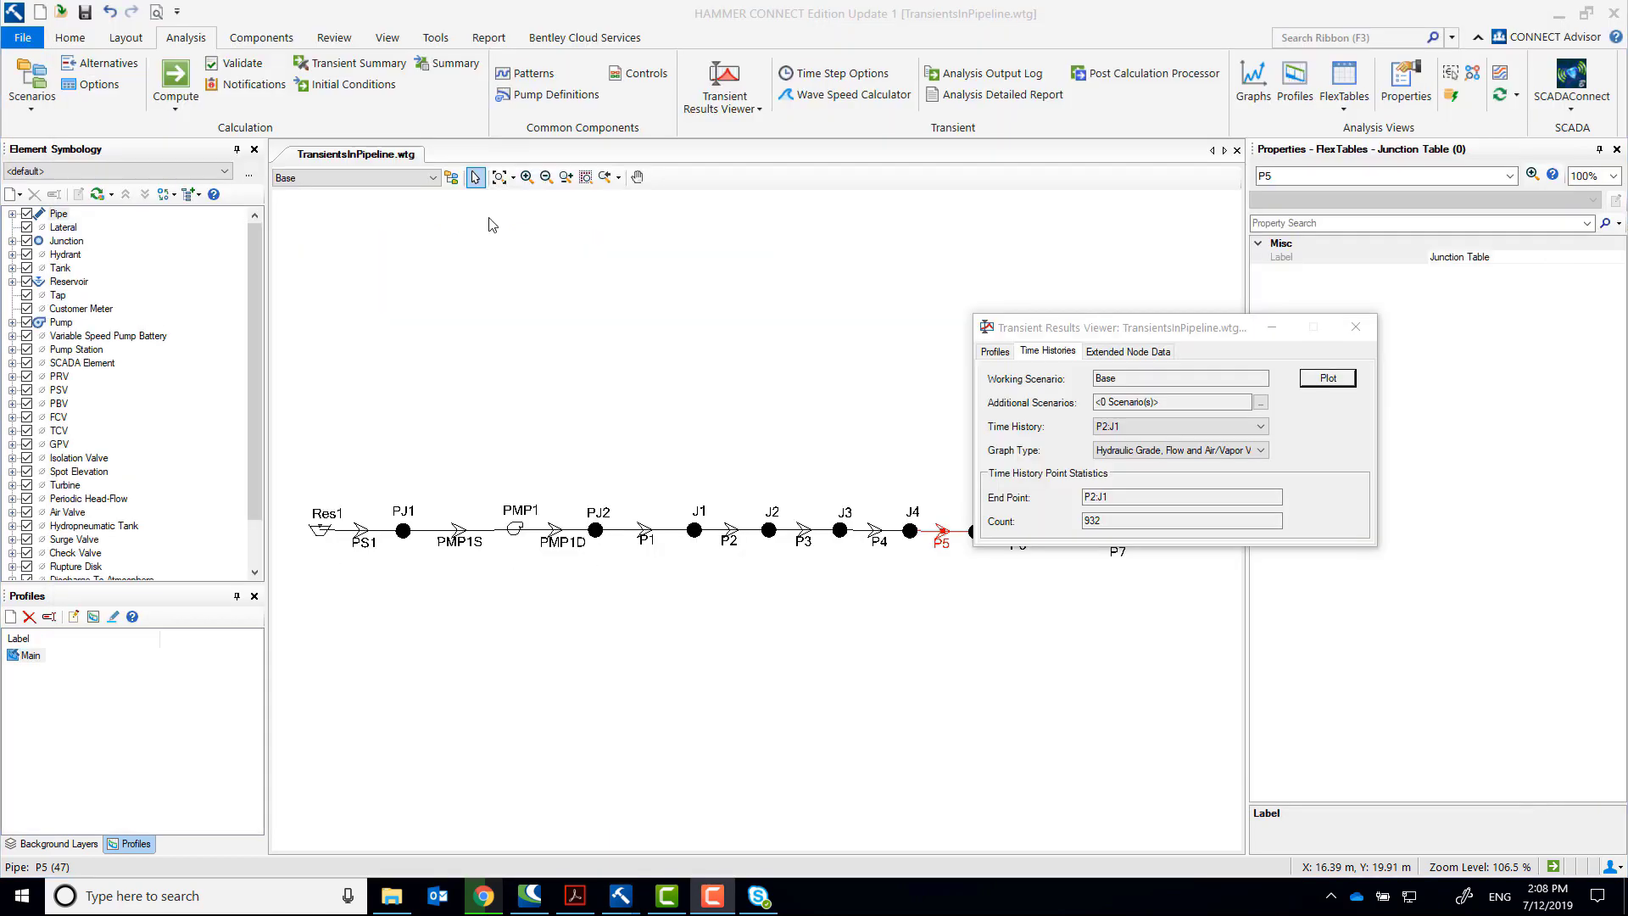
Plot the Hydraulic Grade, Flow and Air/Vapor Volume time history at P1:J1 and animate it, pausing to examine the curves
{"action": "left_click", "coordinate": [1260, 426]}
{"action": "left_click", "coordinate": [1244, 436]}
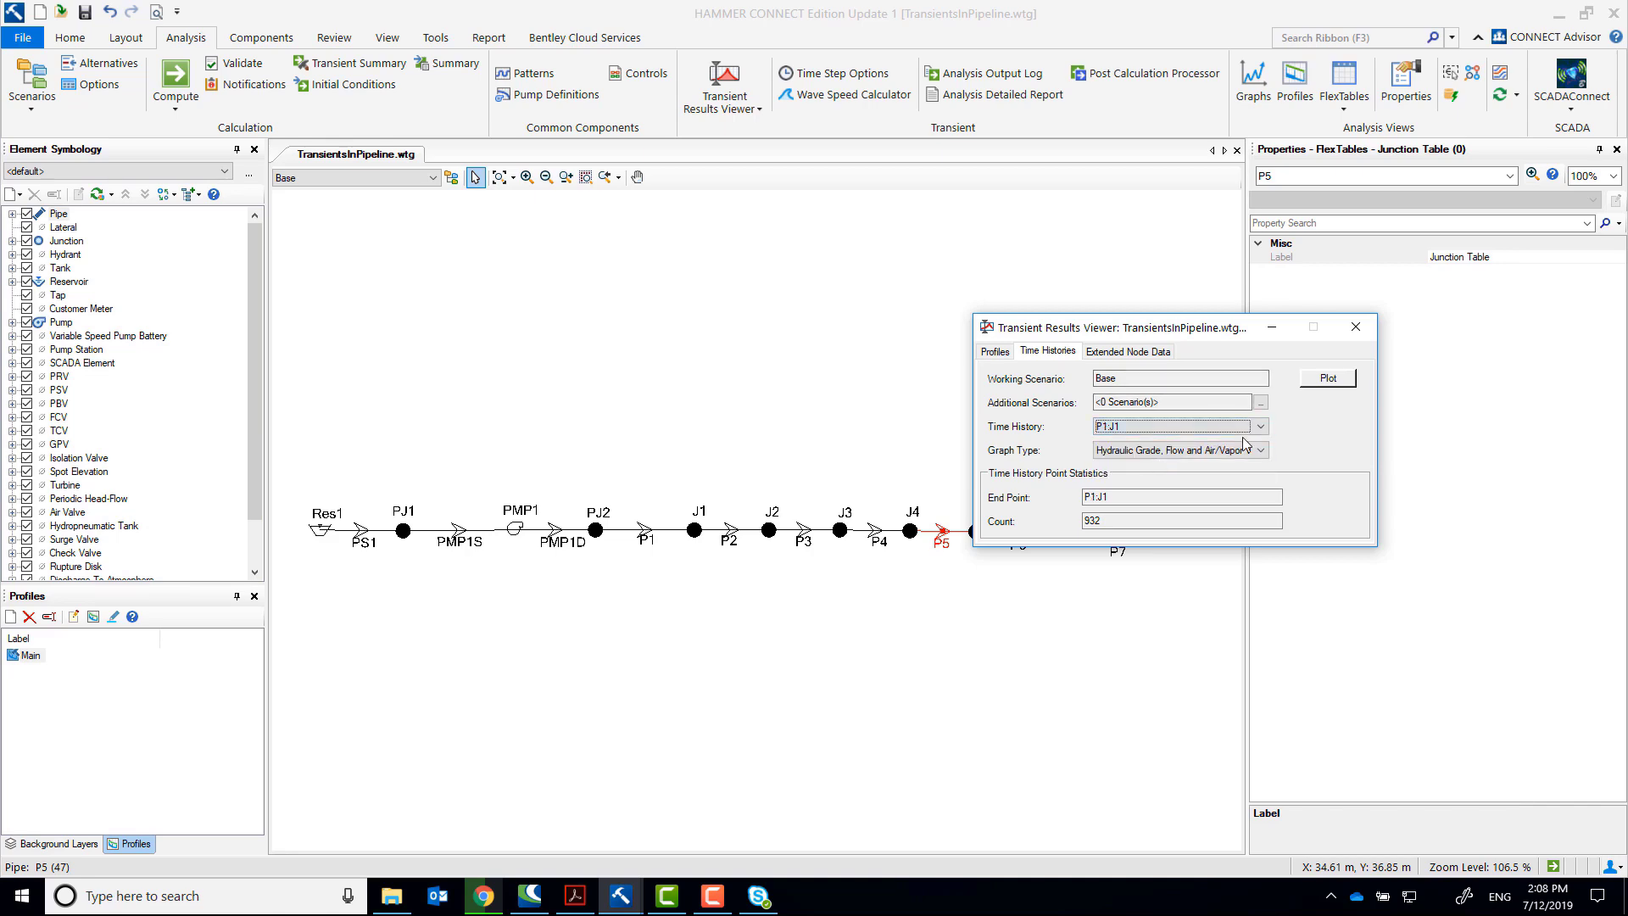
{"action": "left_click", "coordinate": [1328, 378]}
{"action": "left_click", "coordinate": [458, 248]}
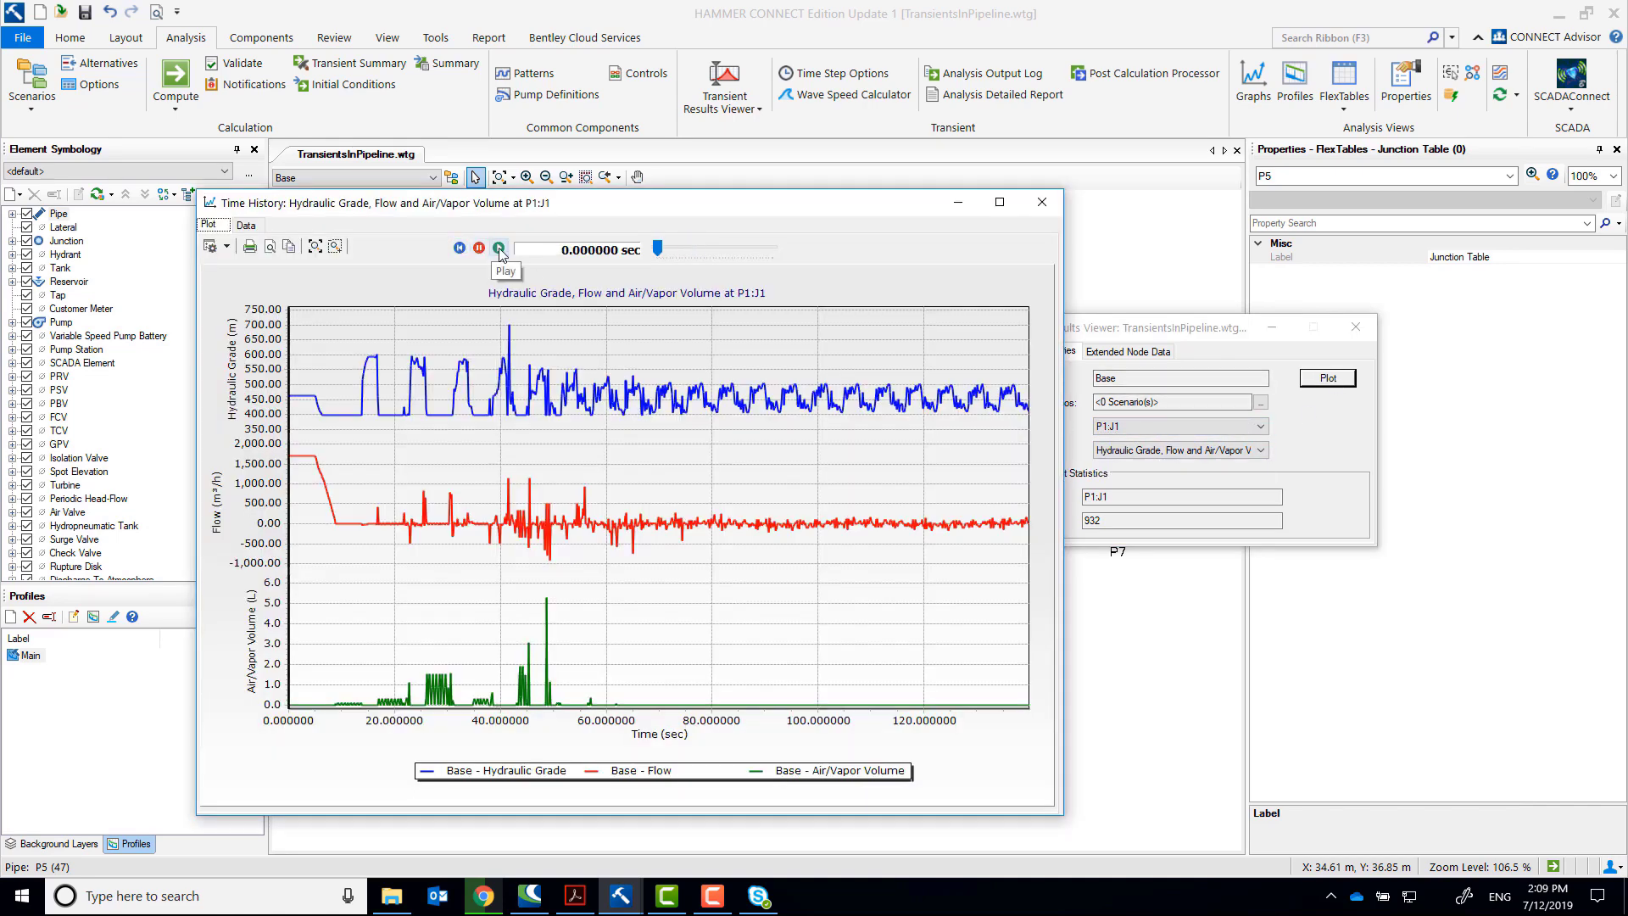
{"action": "left_click", "coordinate": [499, 248]}
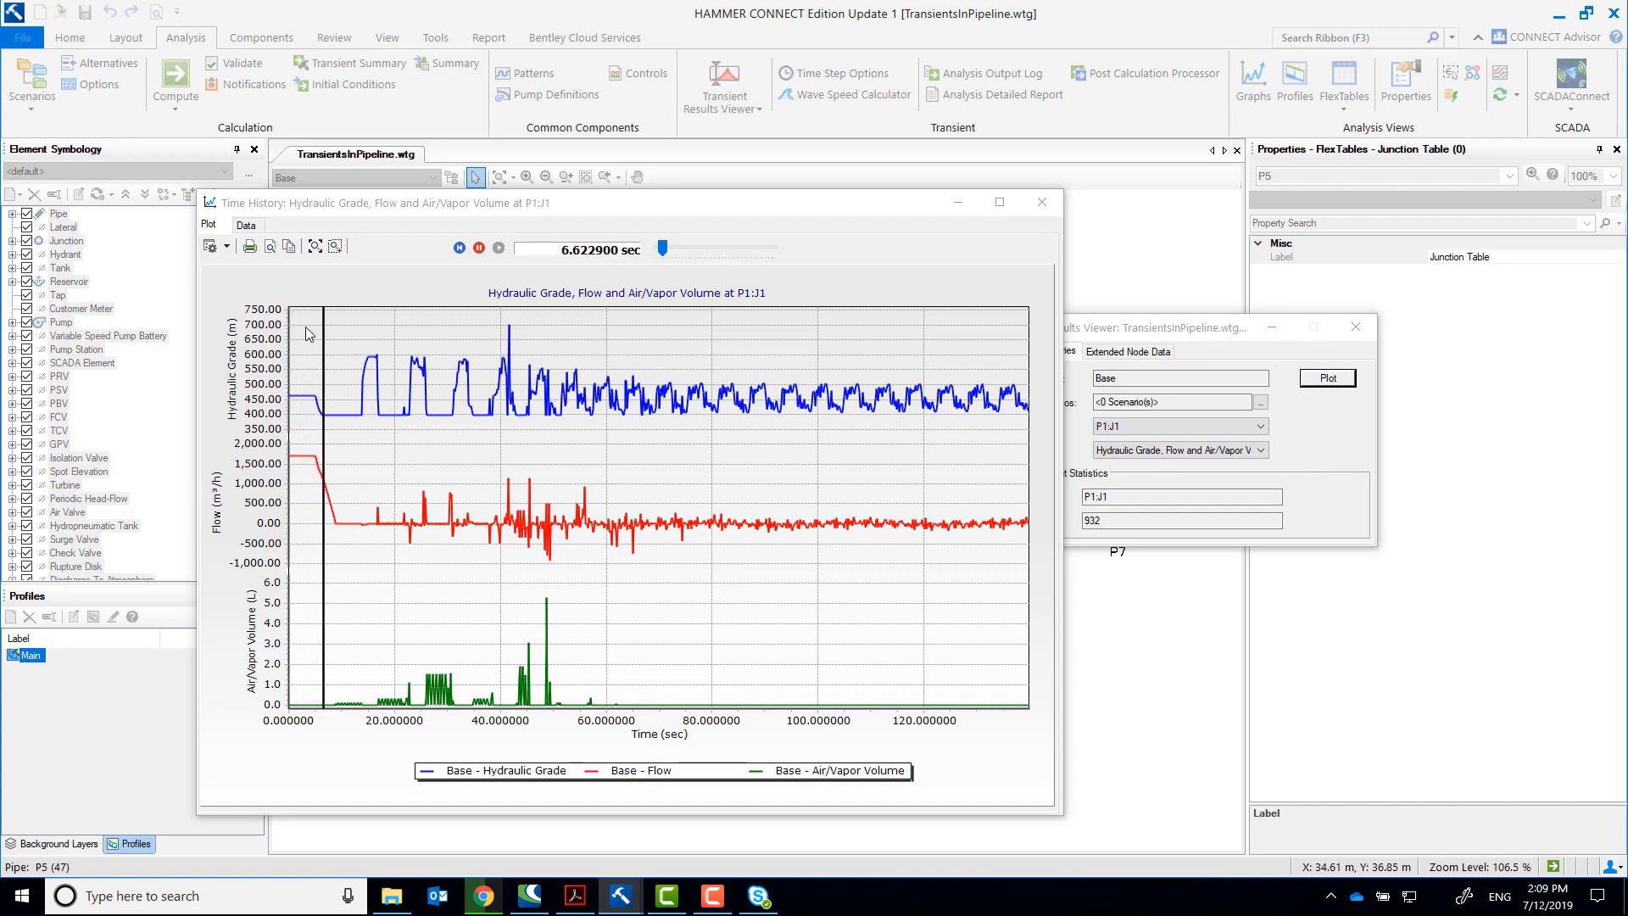
{"action": "left_click", "coordinate": [480, 249]}
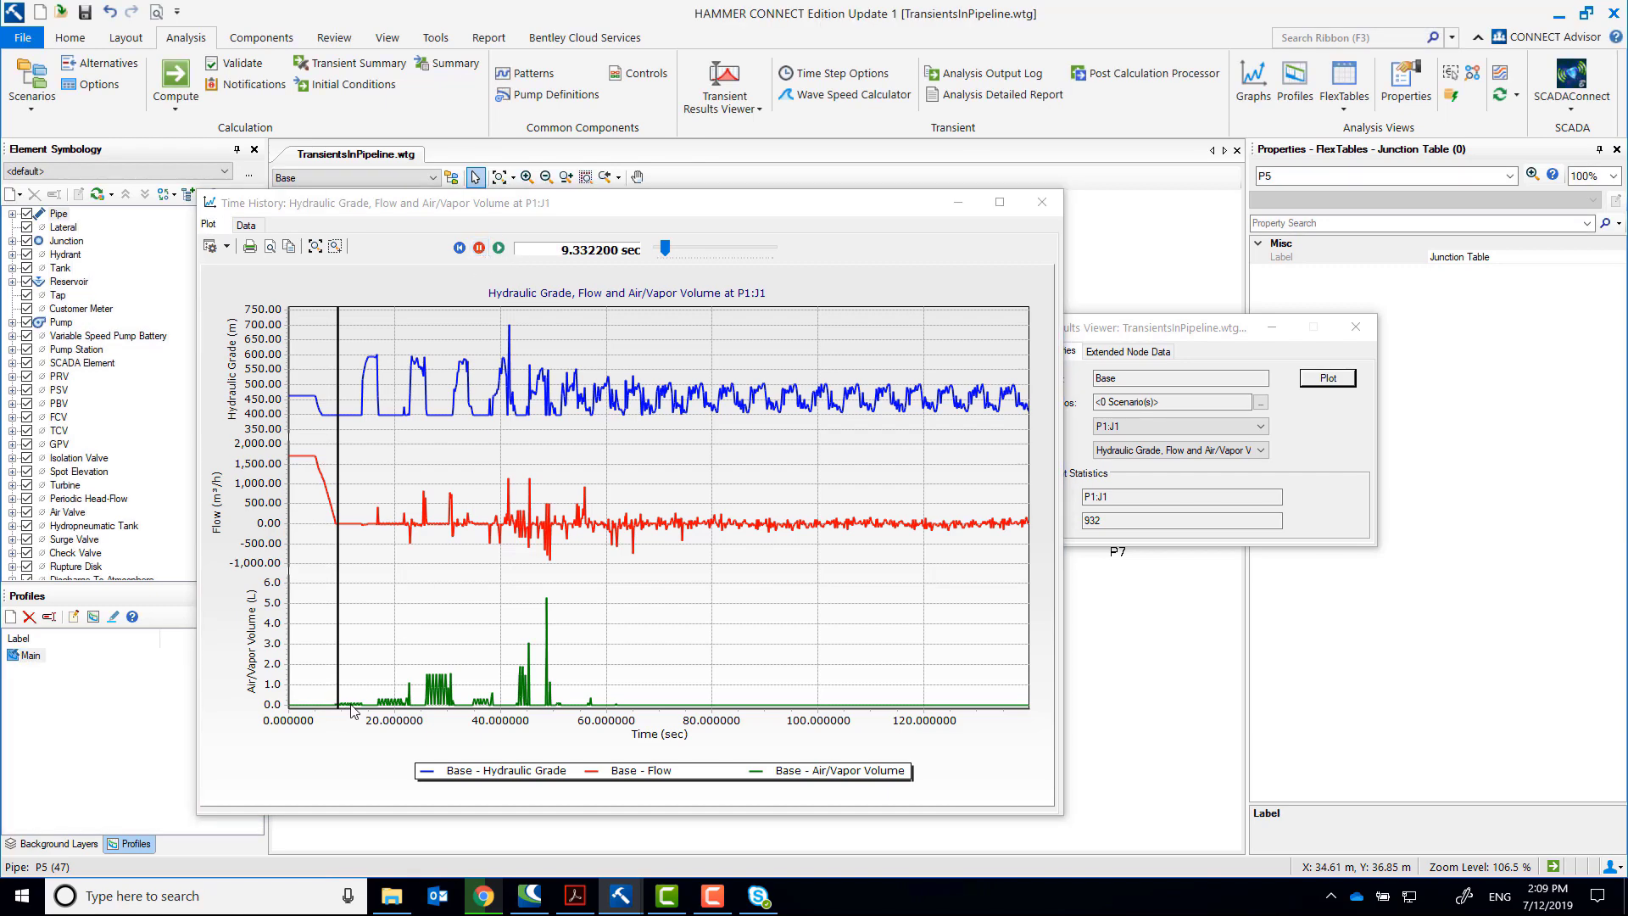
{"action": "left_click", "coordinate": [499, 248]}
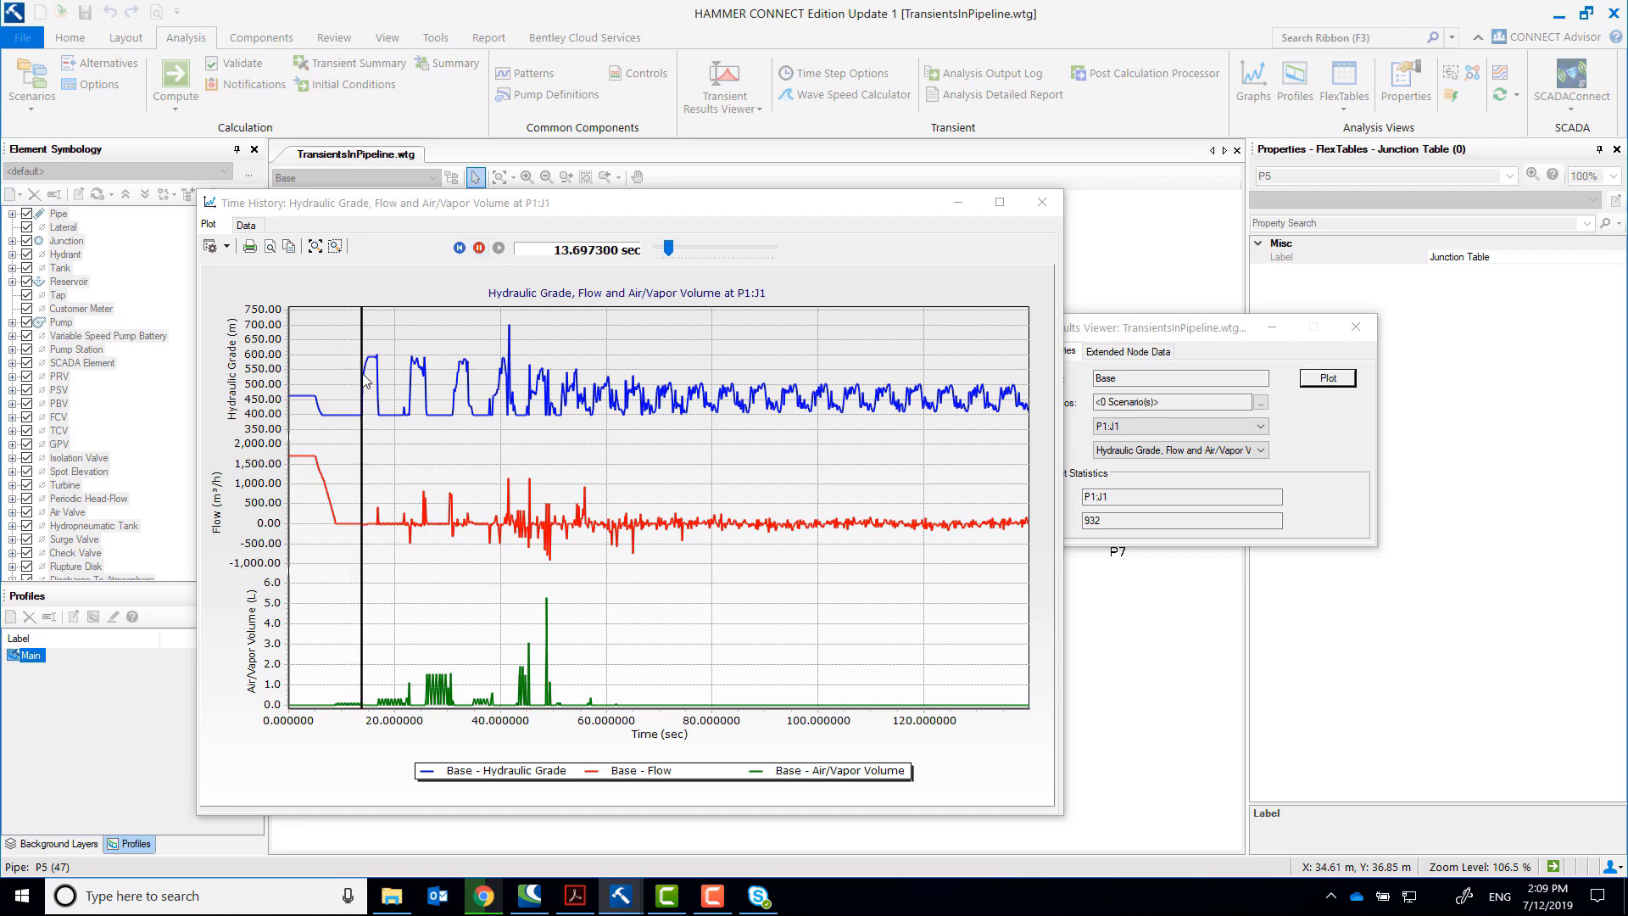
Plot the time history at P2:J1 and read its tabulated hydraulic grade, flow and vapor volume around the first cavity collapse
{"action": "left_click", "coordinate": [1043, 202]}
{"action": "left_click", "coordinate": [1154, 427]}
{"action": "left_click", "coordinate": [1158, 450]}
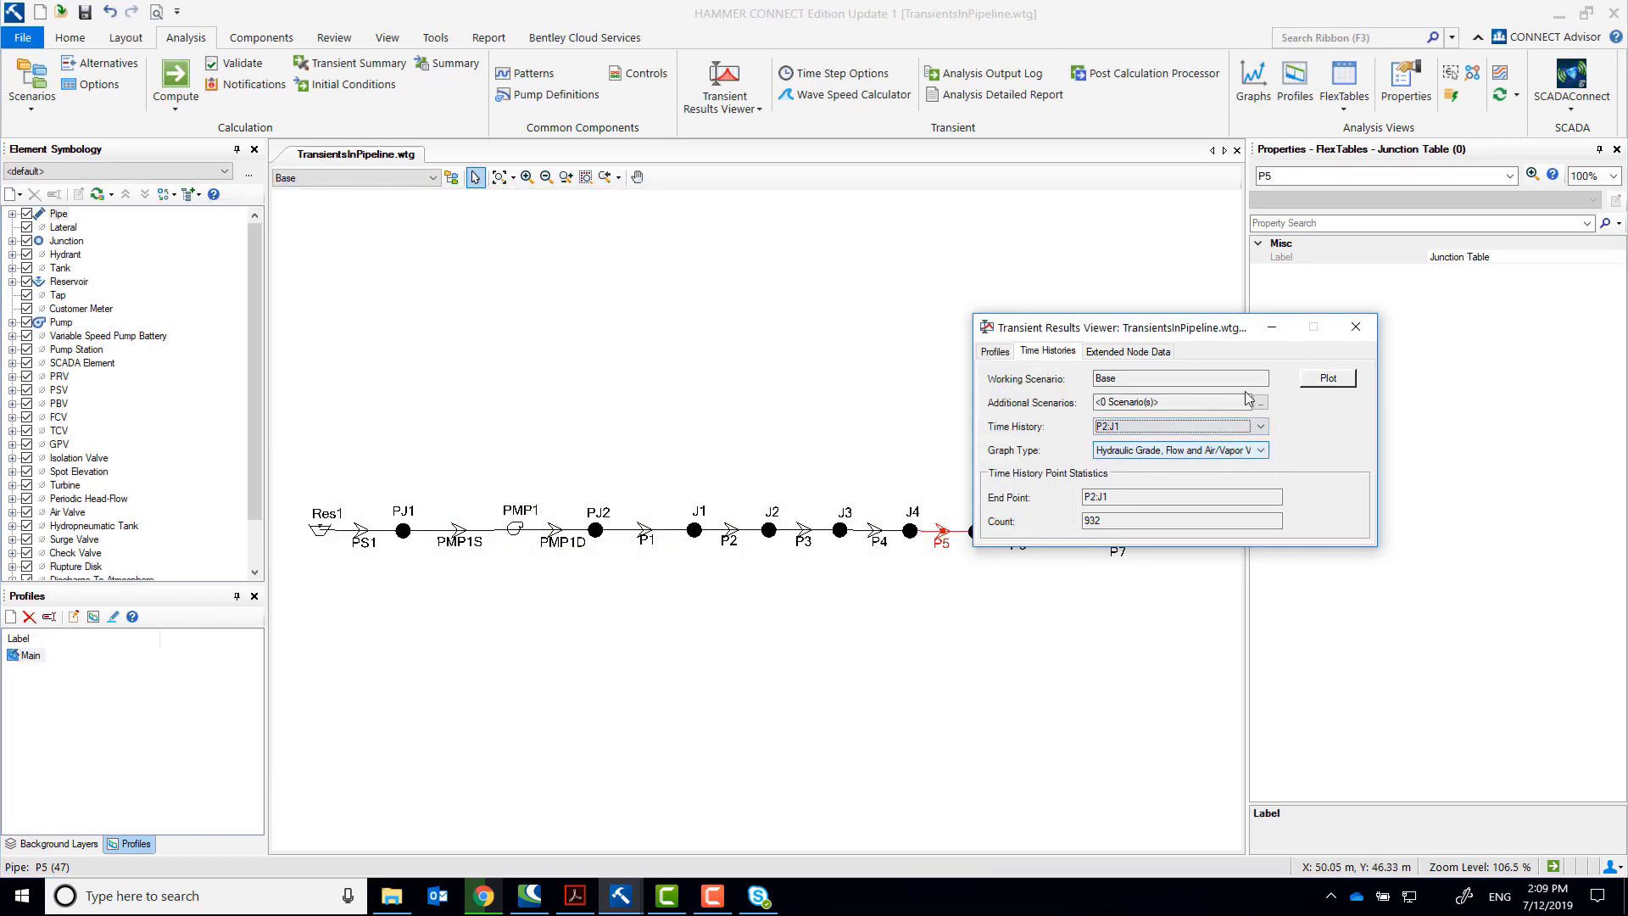
{"action": "left_click", "coordinate": [1328, 378]}
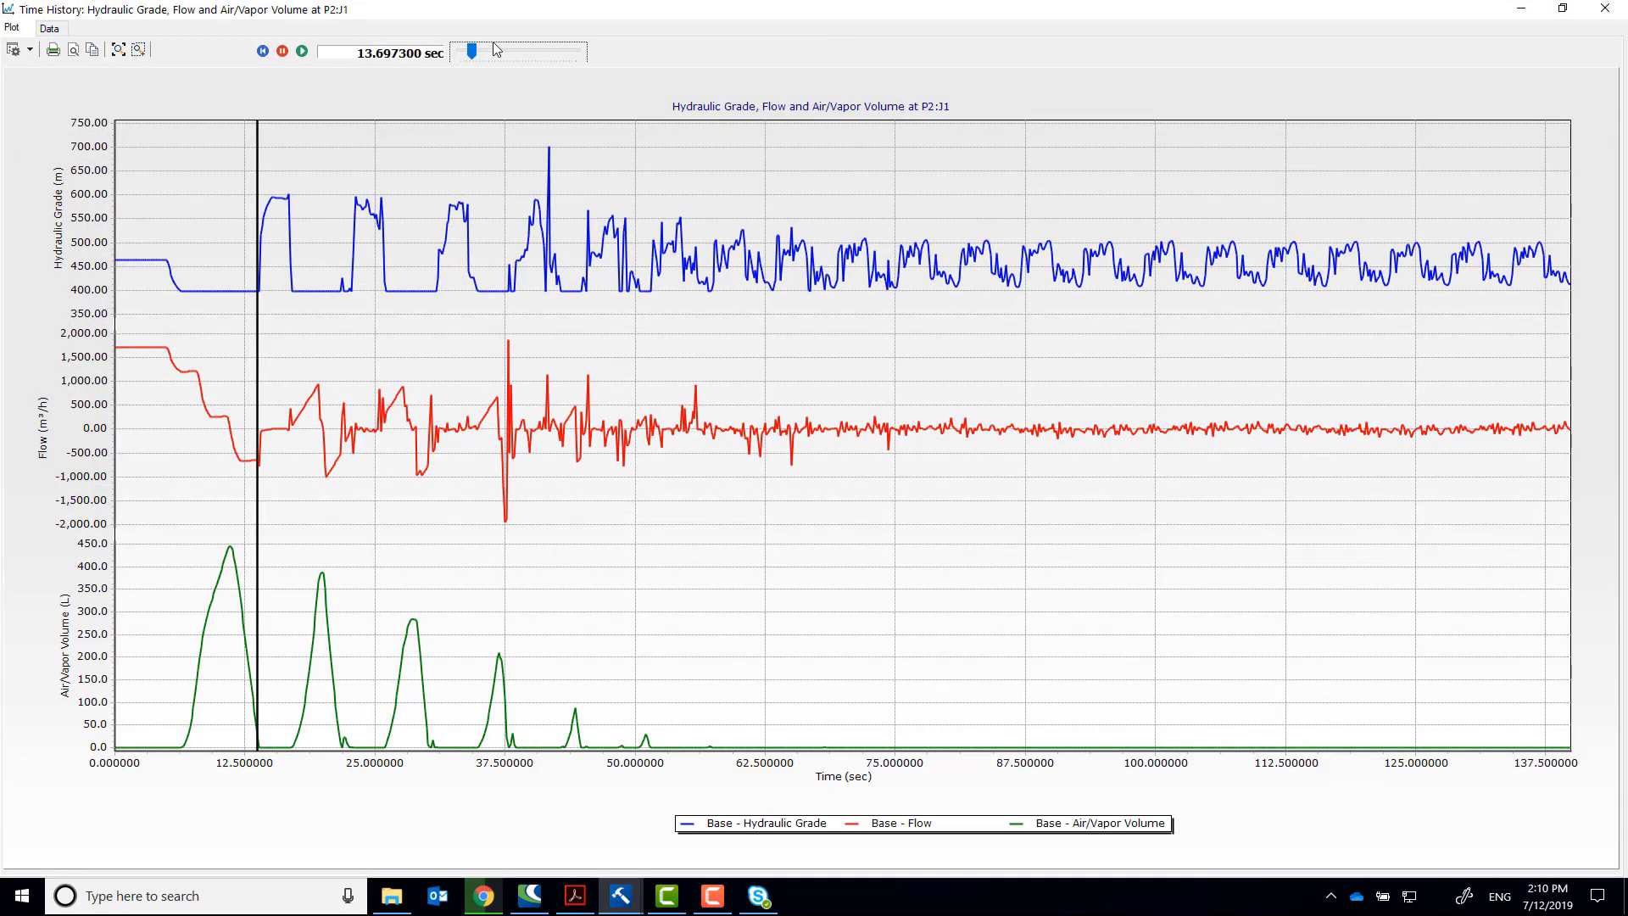
{"action": "left_click", "coordinate": [51, 29]}
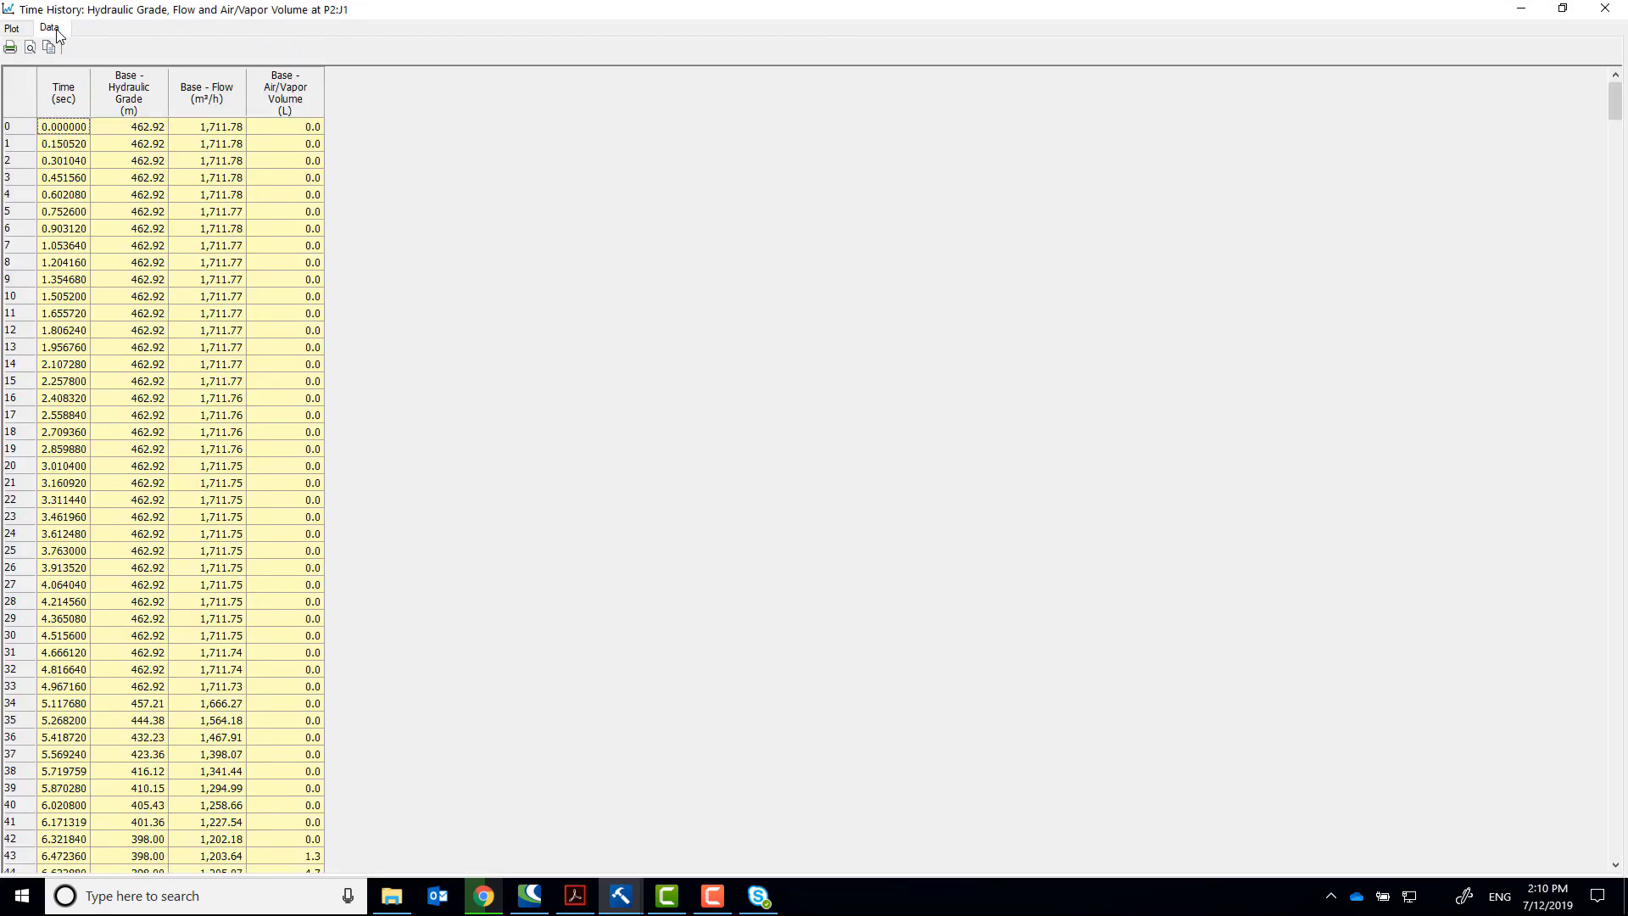
{"action": "scroll", "coordinate": [53, 487], "scroll_direction": "down", "scroll_amount": 20}
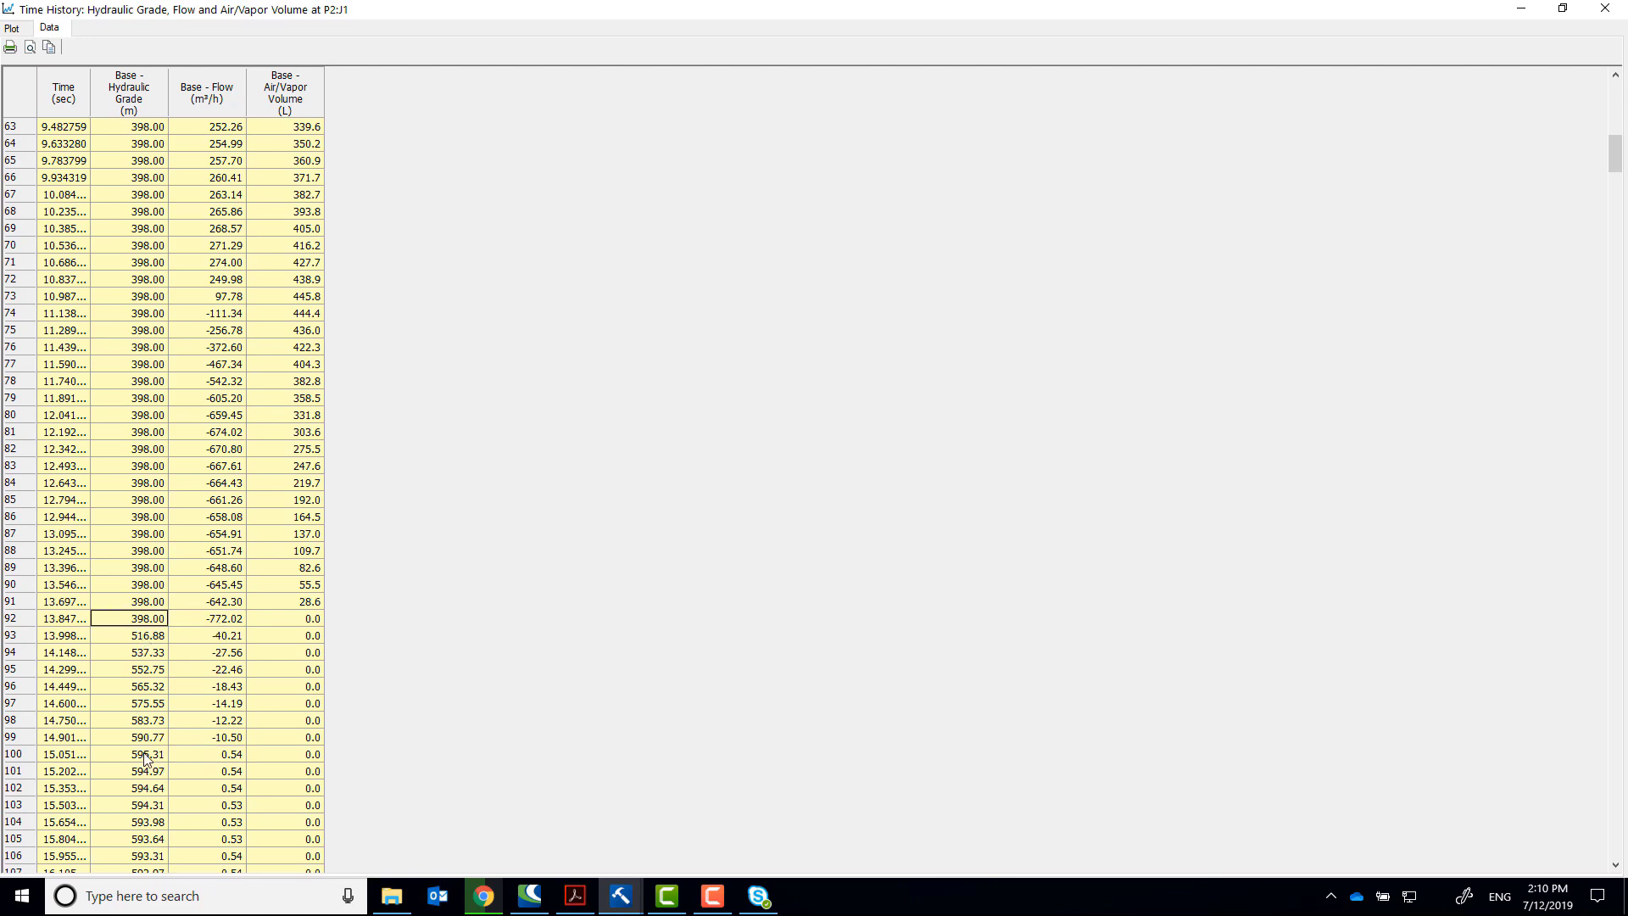
{"action": "left_click", "coordinate": [12, 28]}
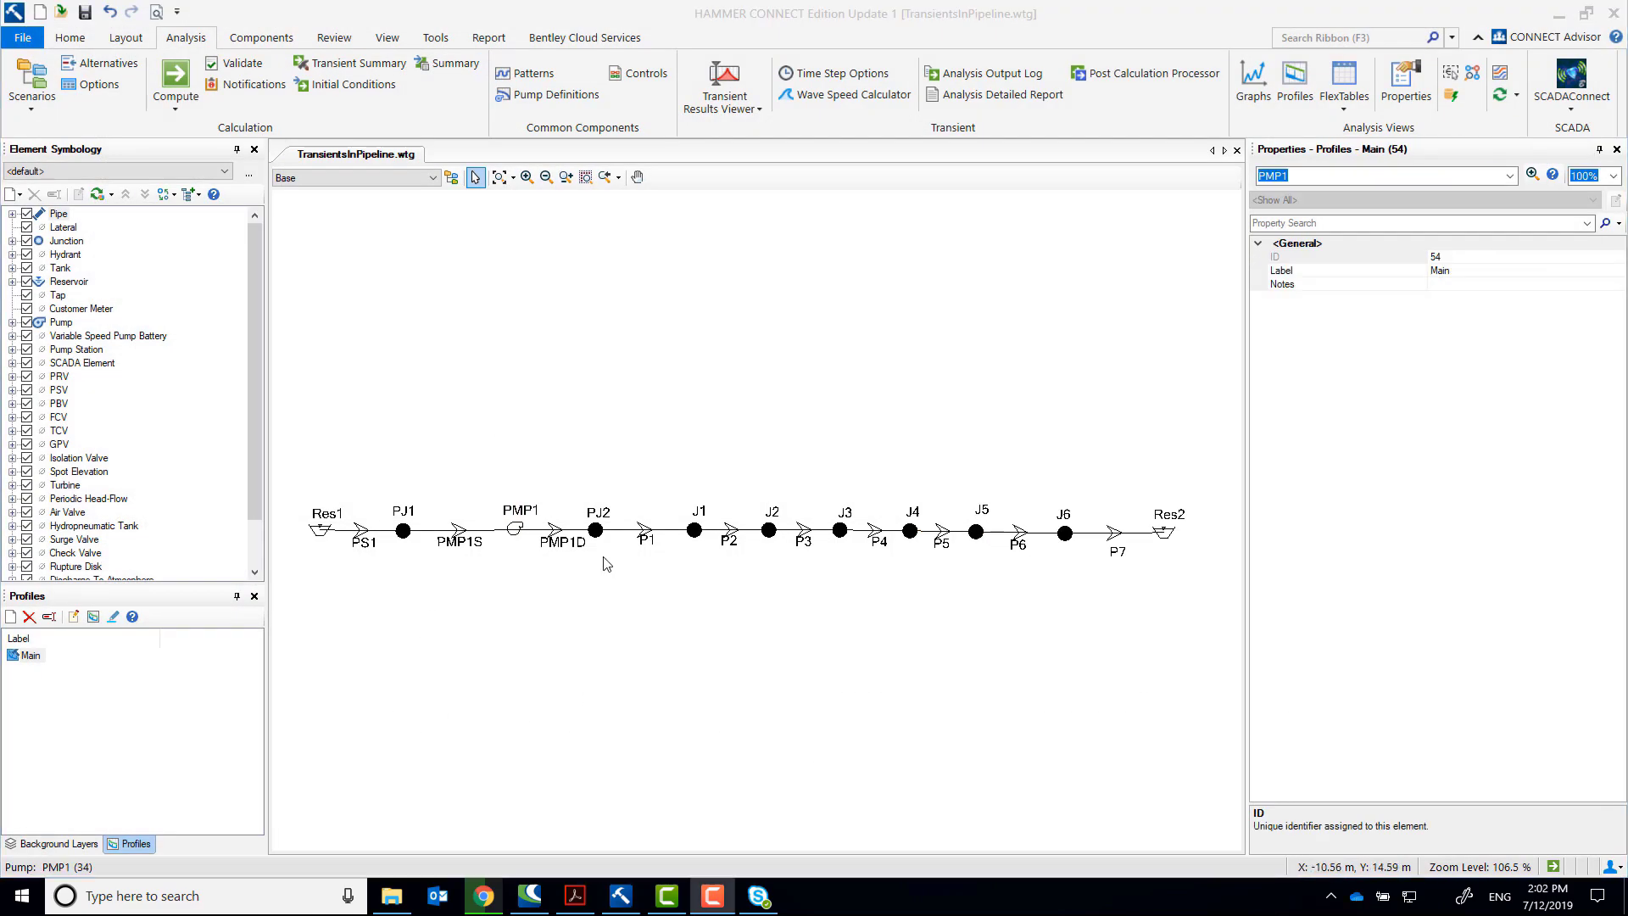
Check the maximum and minimum transient pressures in the properties of junction PJ2
{"action": "left_click", "coordinate": [597, 535]}
{"action": "left_click_drag", "start_coordinate": [1620, 336], "coordinate": [1620, 622]}
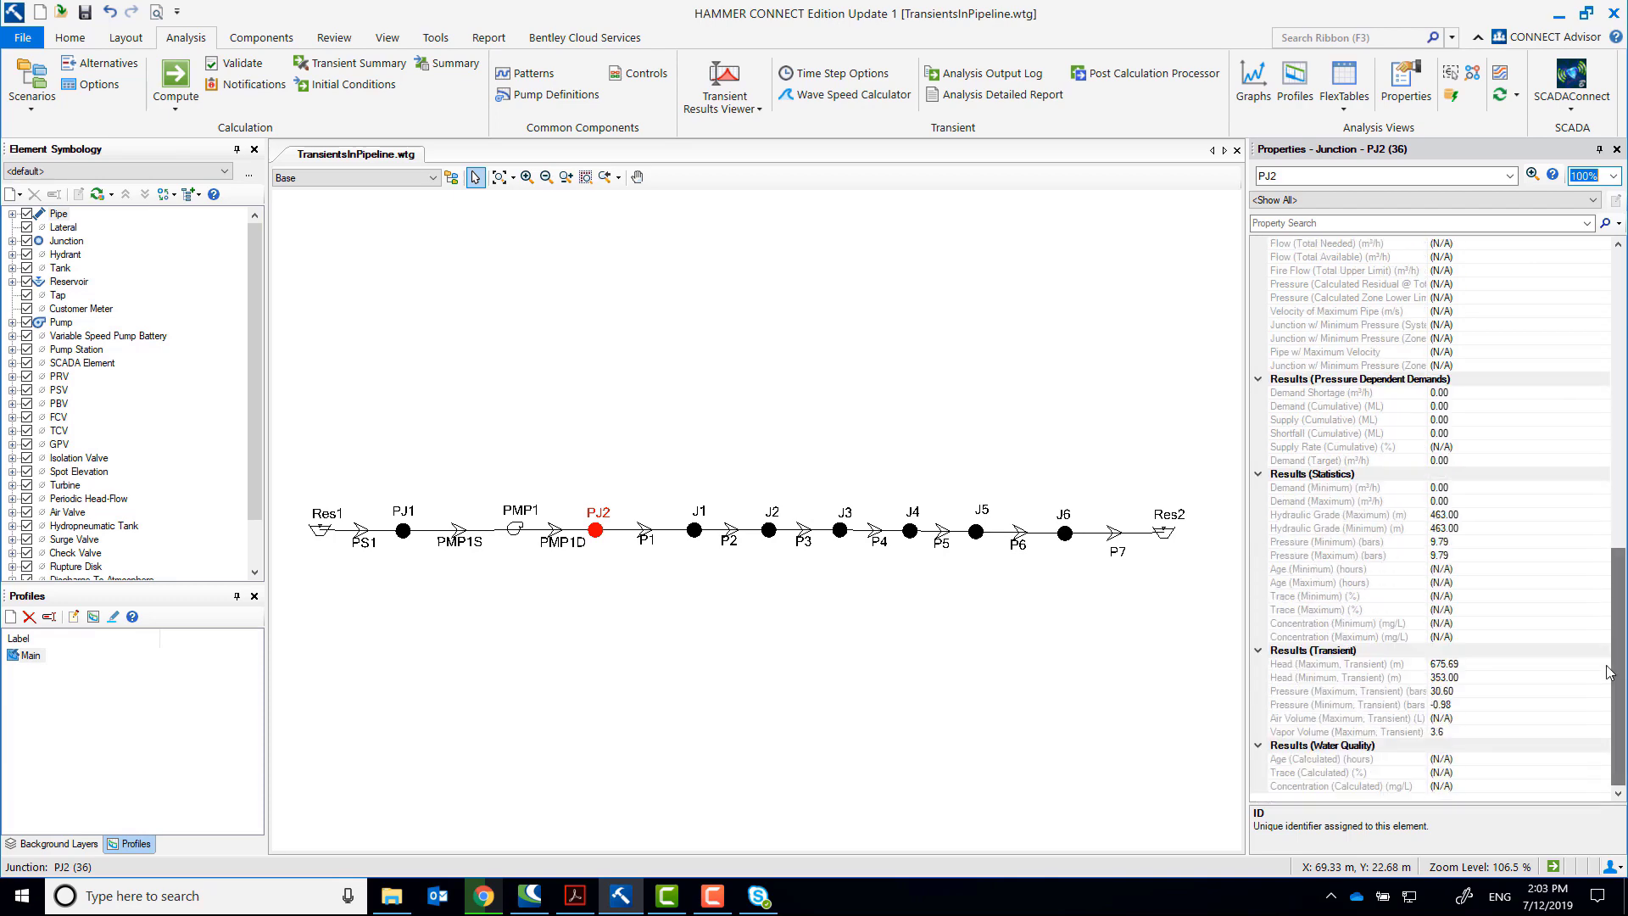
{"action": "left_click", "coordinate": [1312, 693]}
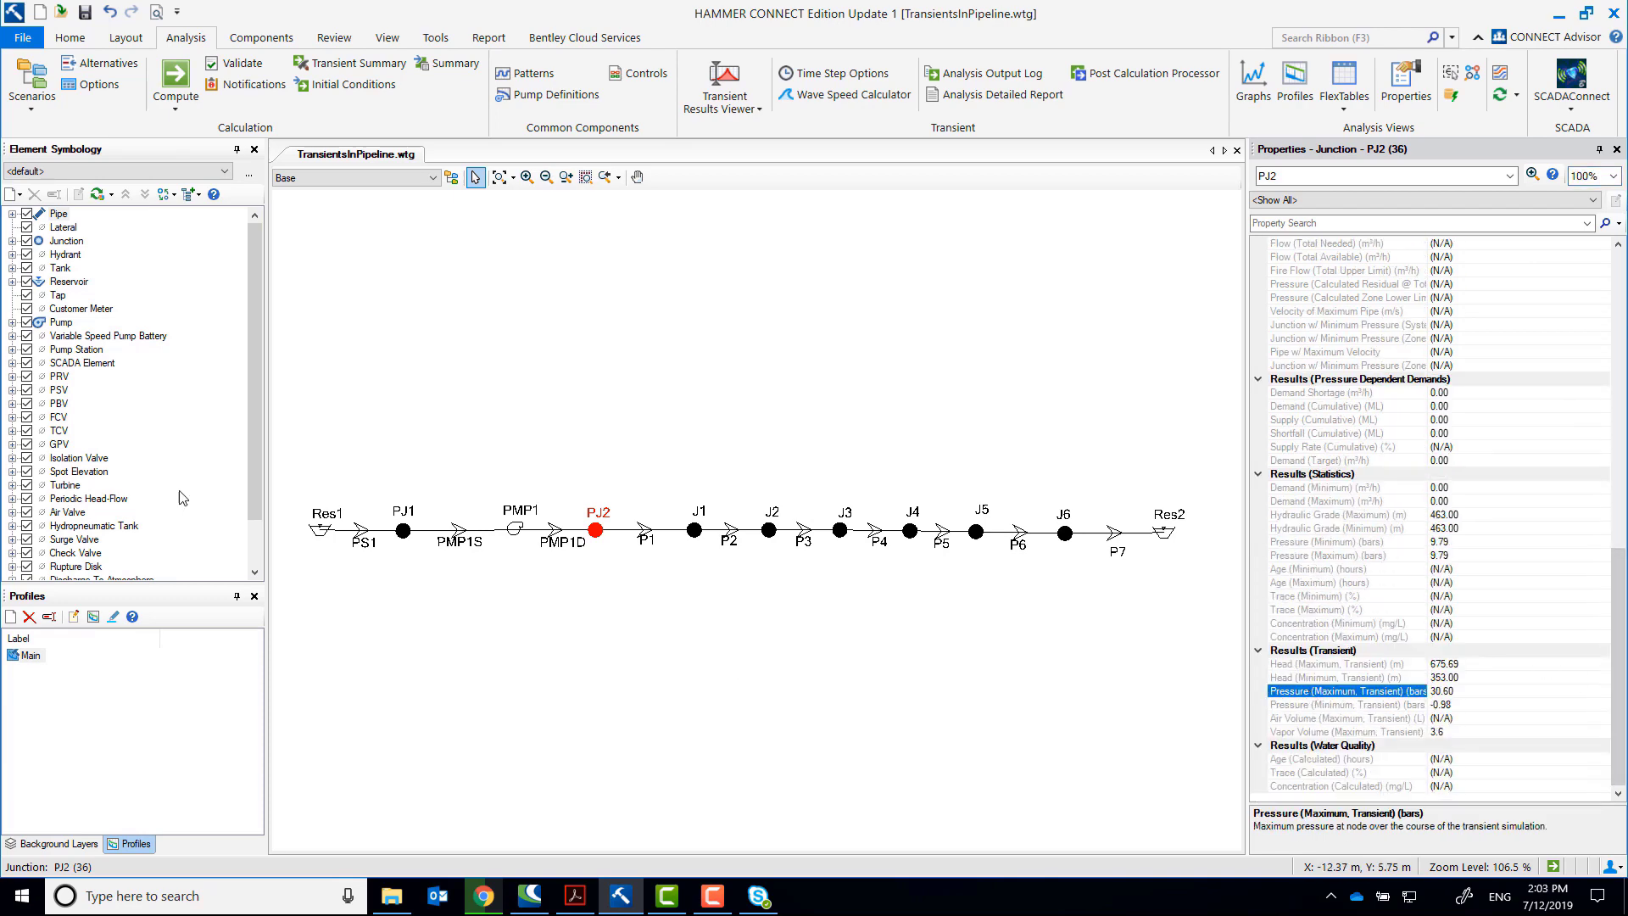
{"action": "key", "text": "F10"}
{"action": "left_click", "coordinate": [1474, 703]}
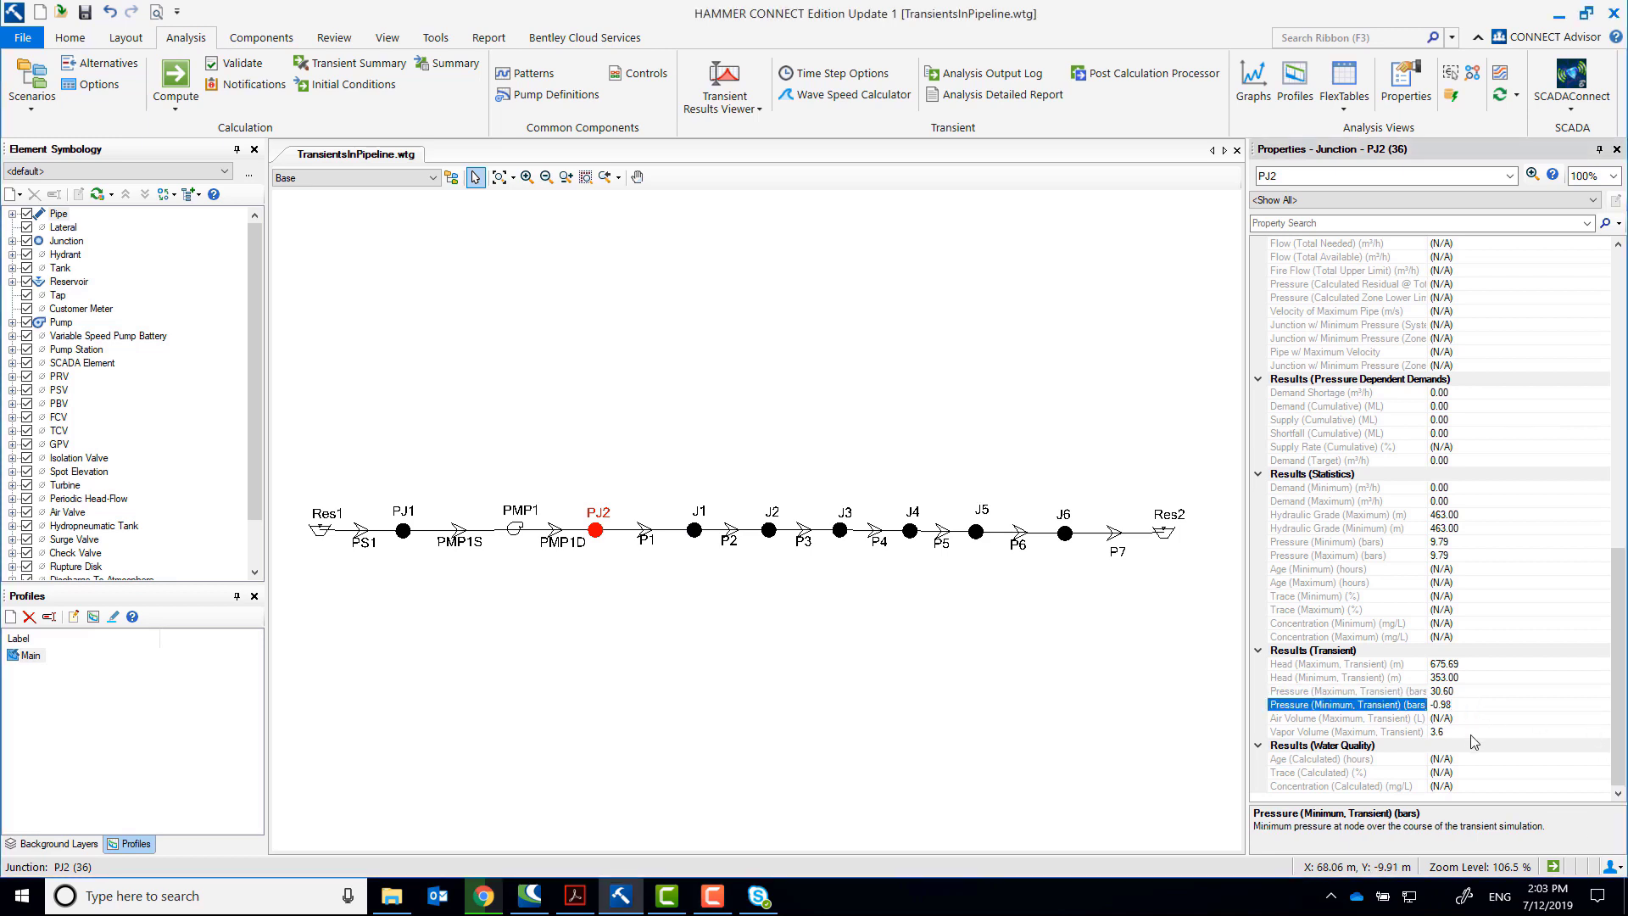
Filter the pipe properties to Transient (Predefined) and check the maximum vapor volume of P2 and the maximum head of P5
{"action": "left_click", "coordinate": [730, 534]}
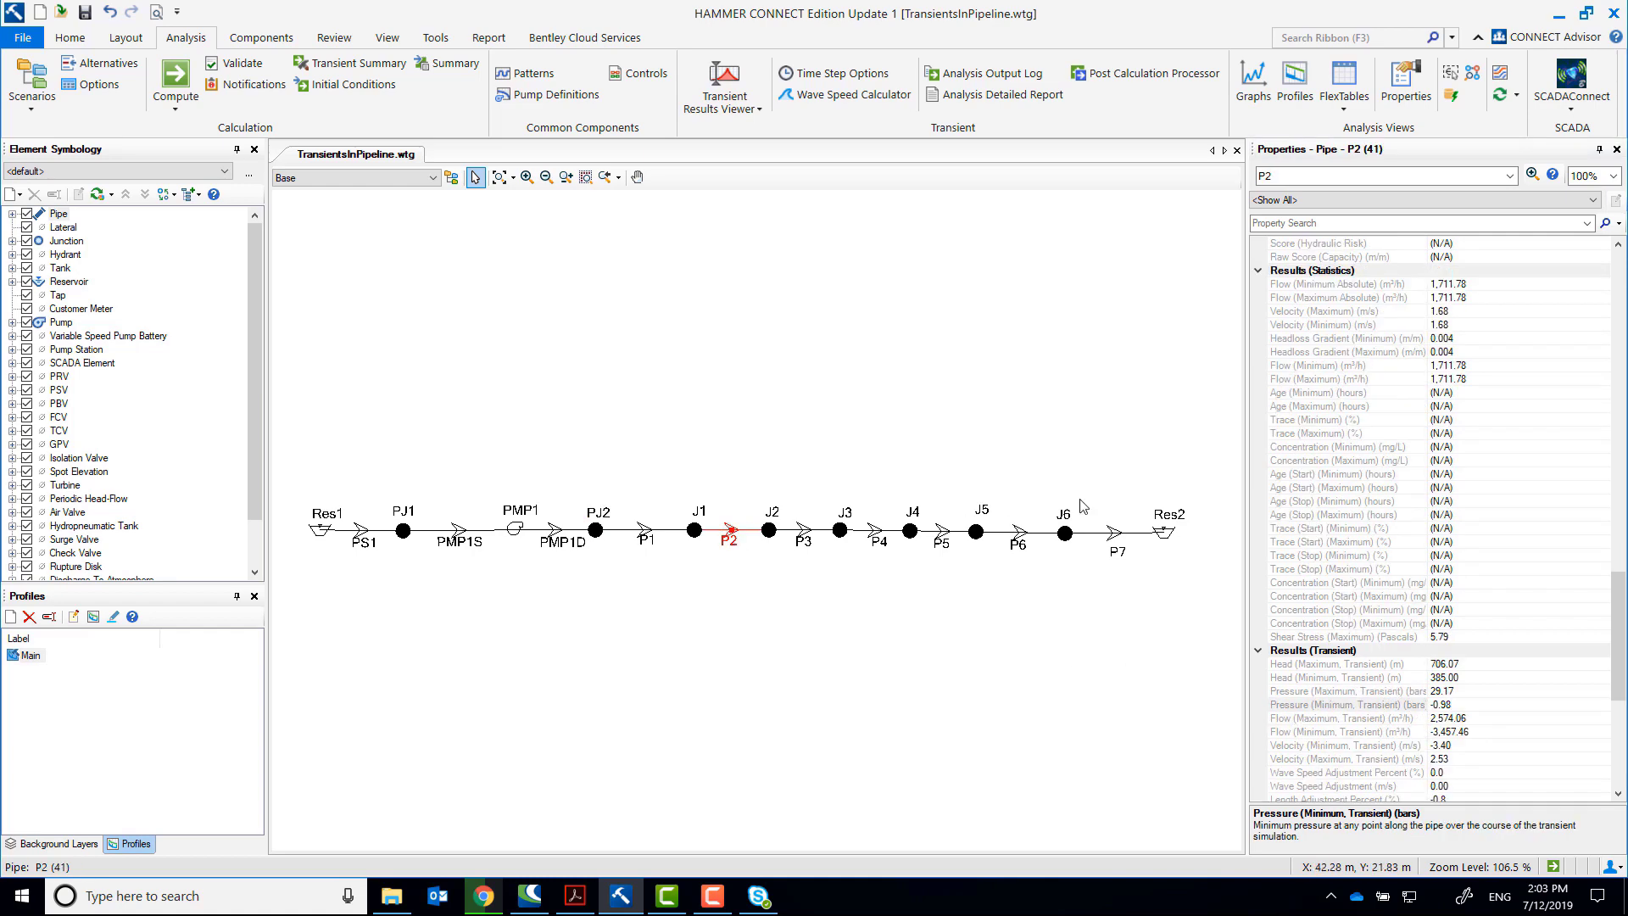
{"action": "left_click", "coordinate": [1583, 199]}
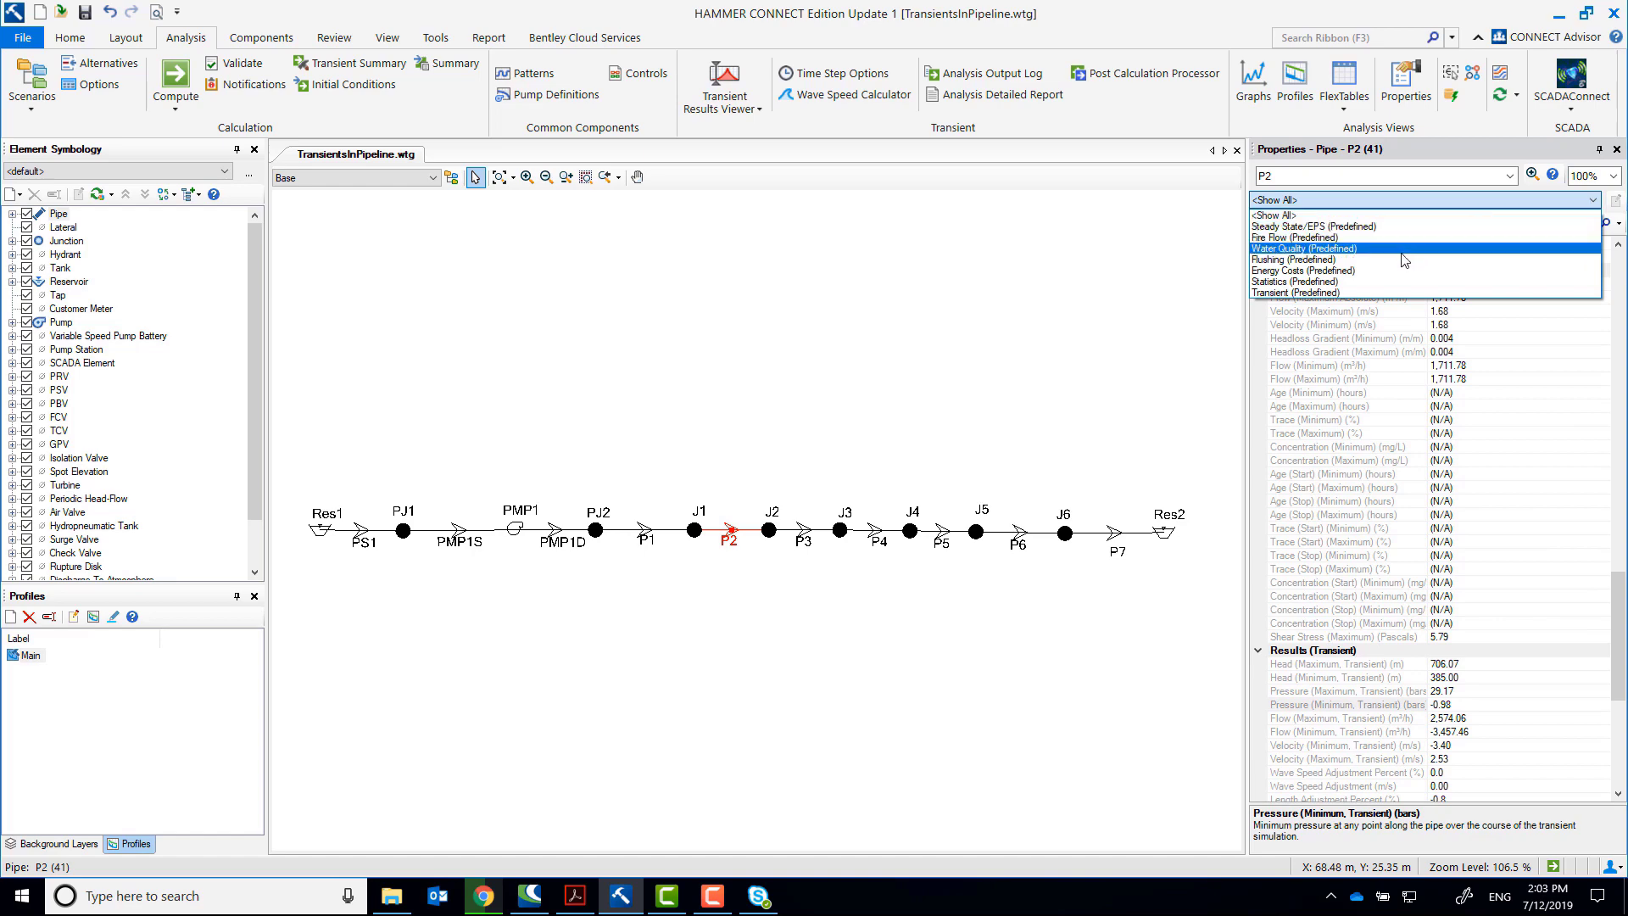
{"action": "left_click", "coordinate": [1391, 292]}
{"action": "scroll", "coordinate": [1452, 642], "scroll_direction": "down", "scroll_amount": 2}
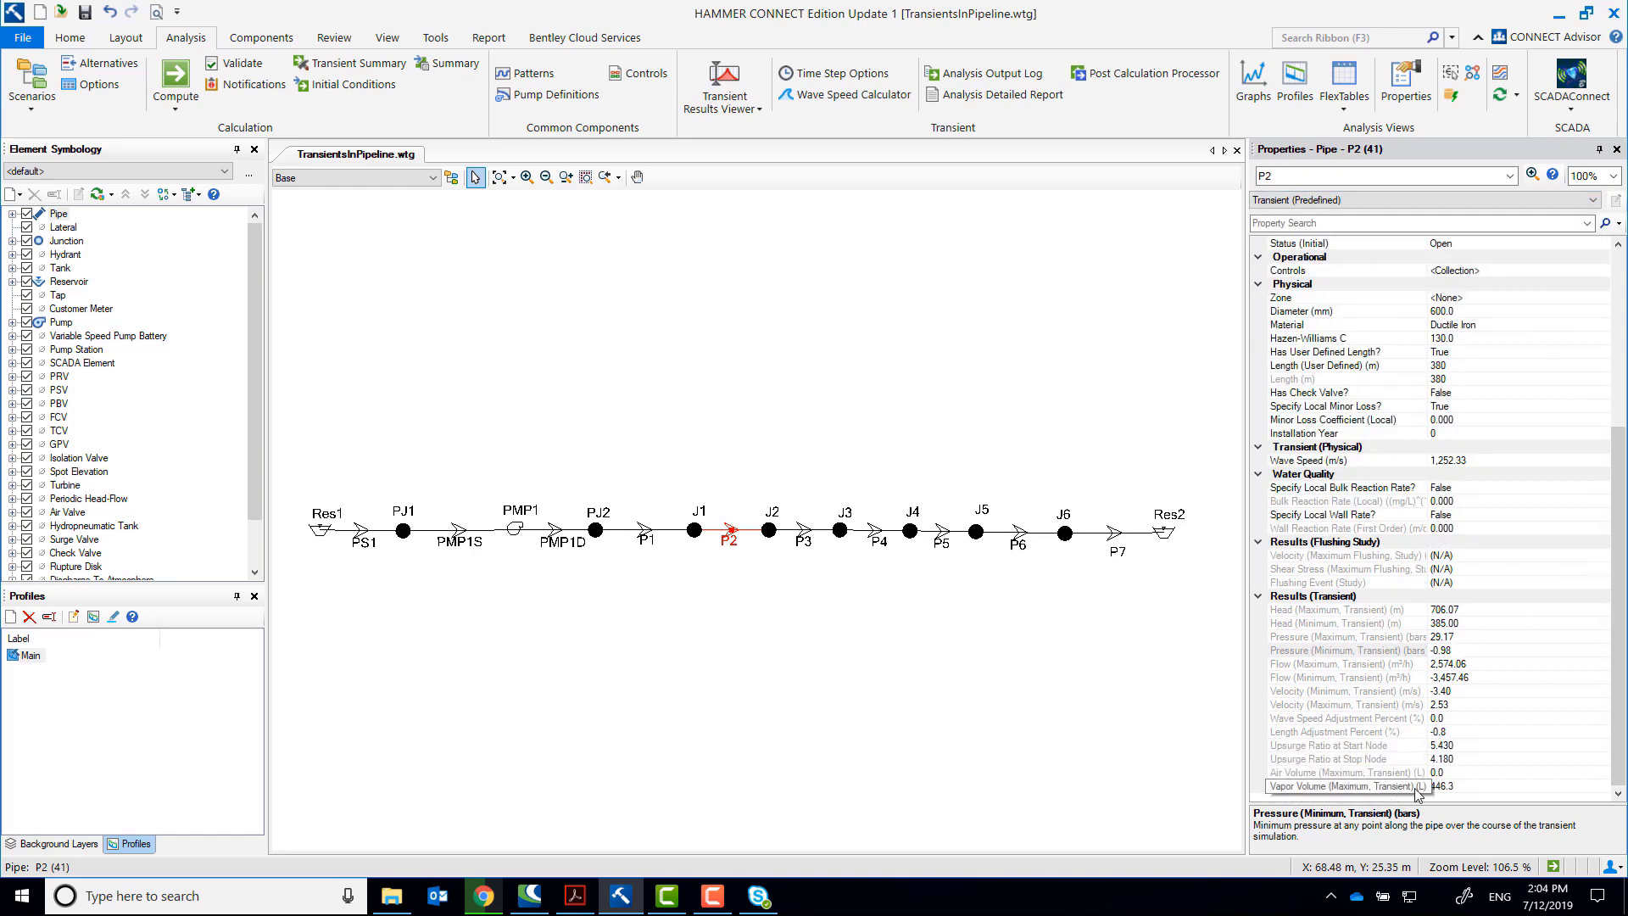
{"action": "left_click", "coordinate": [1404, 788]}
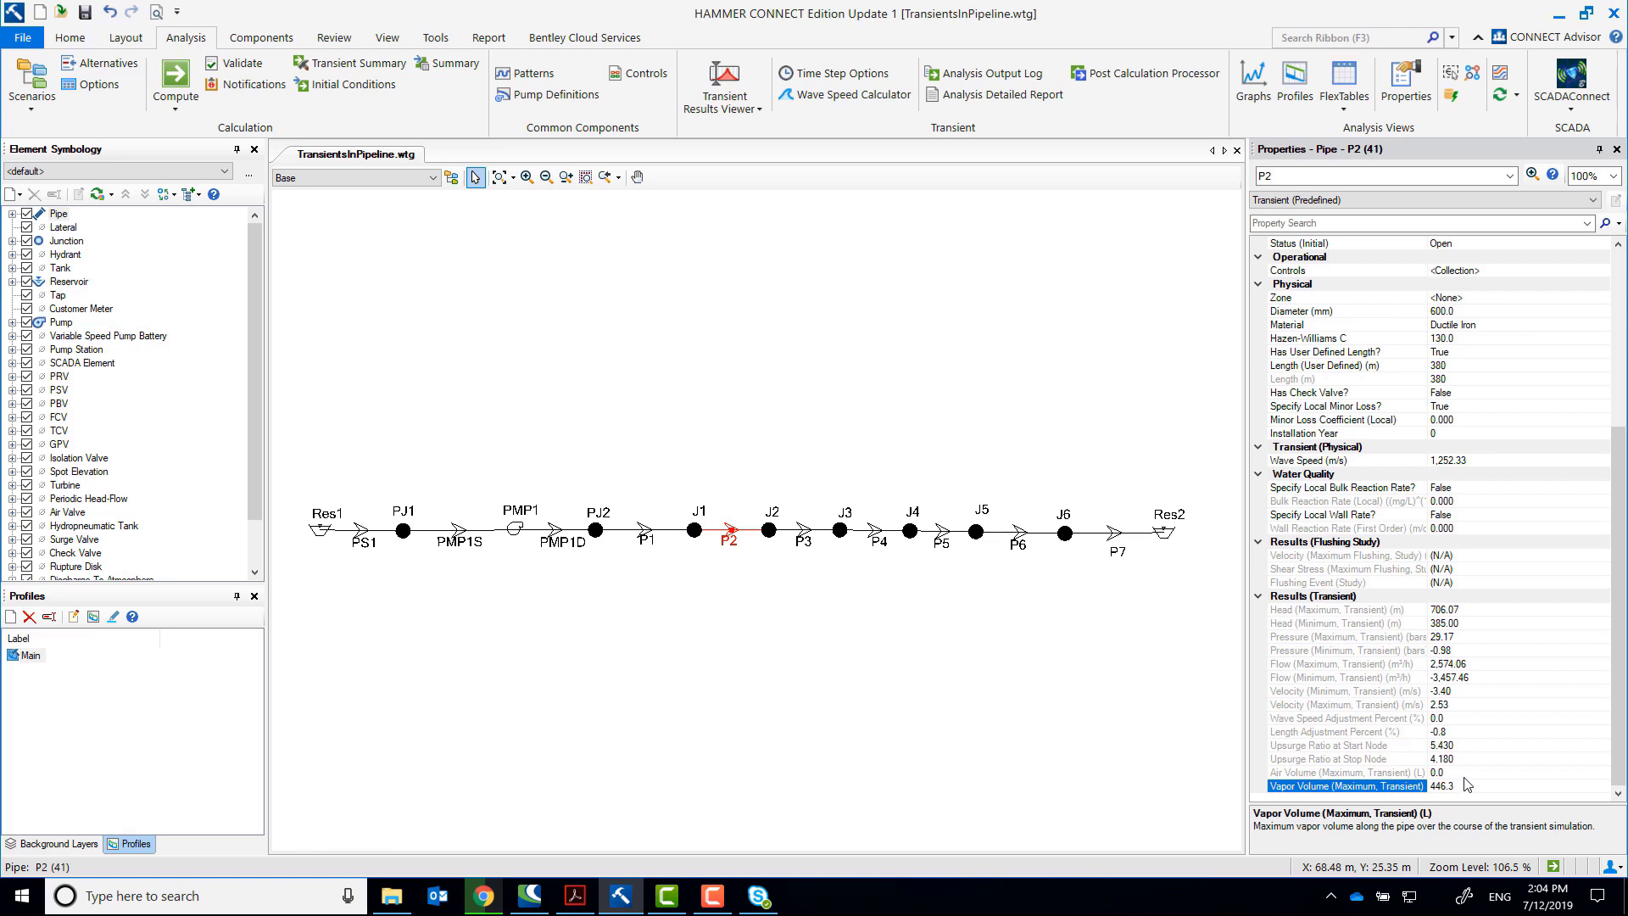
{"action": "left_click", "coordinate": [943, 531]}
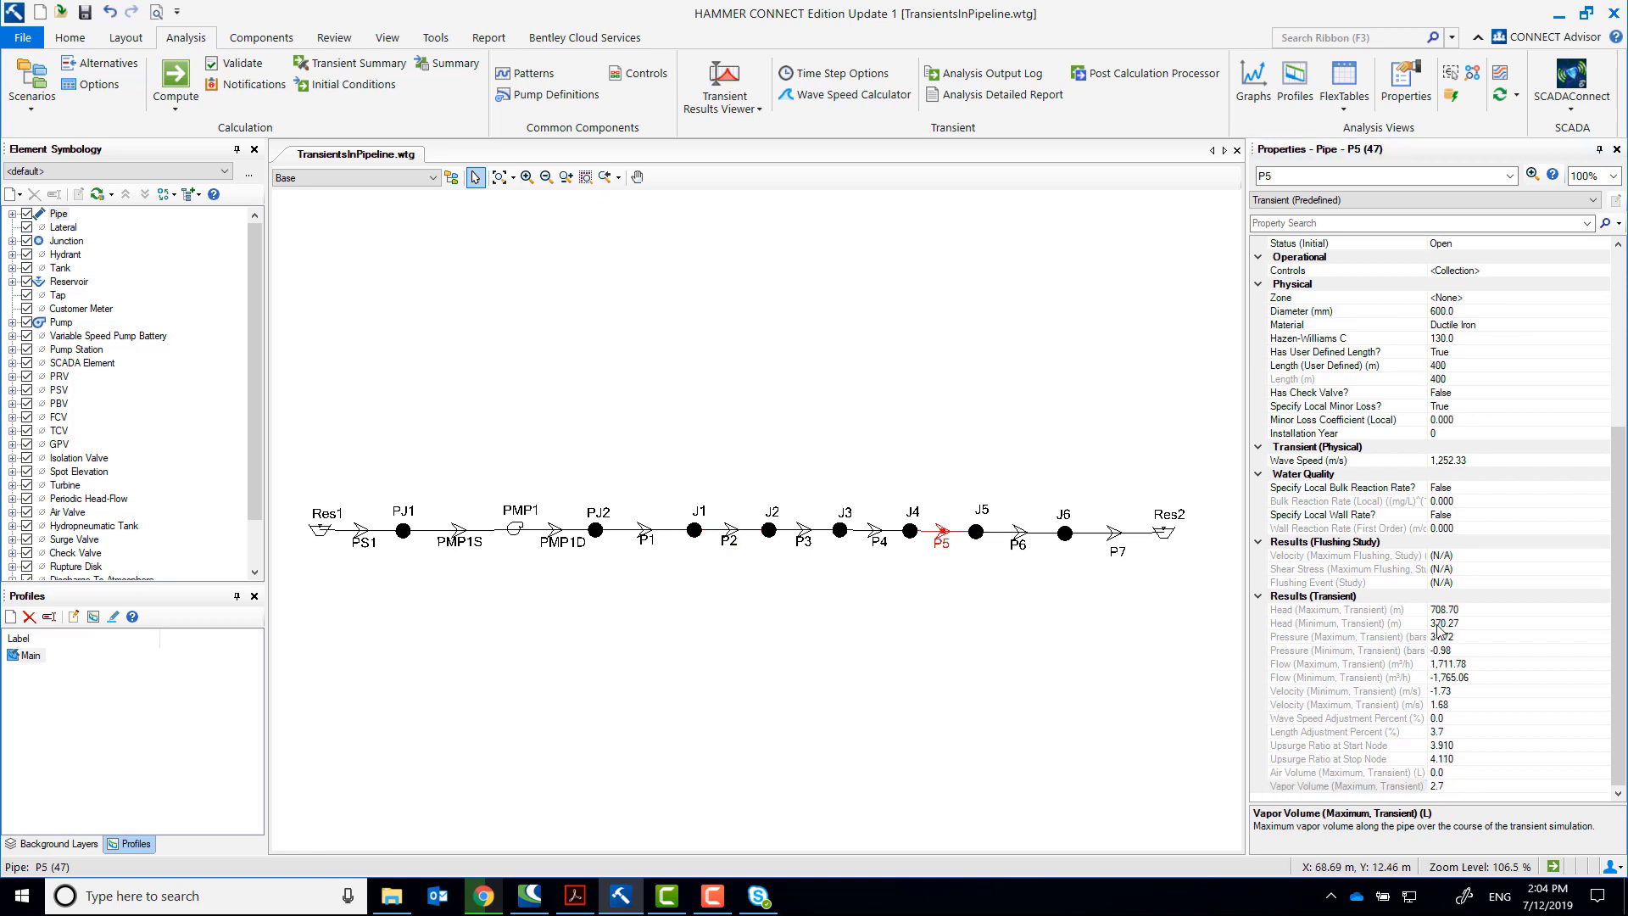
{"action": "left_click", "coordinate": [1478, 609]}
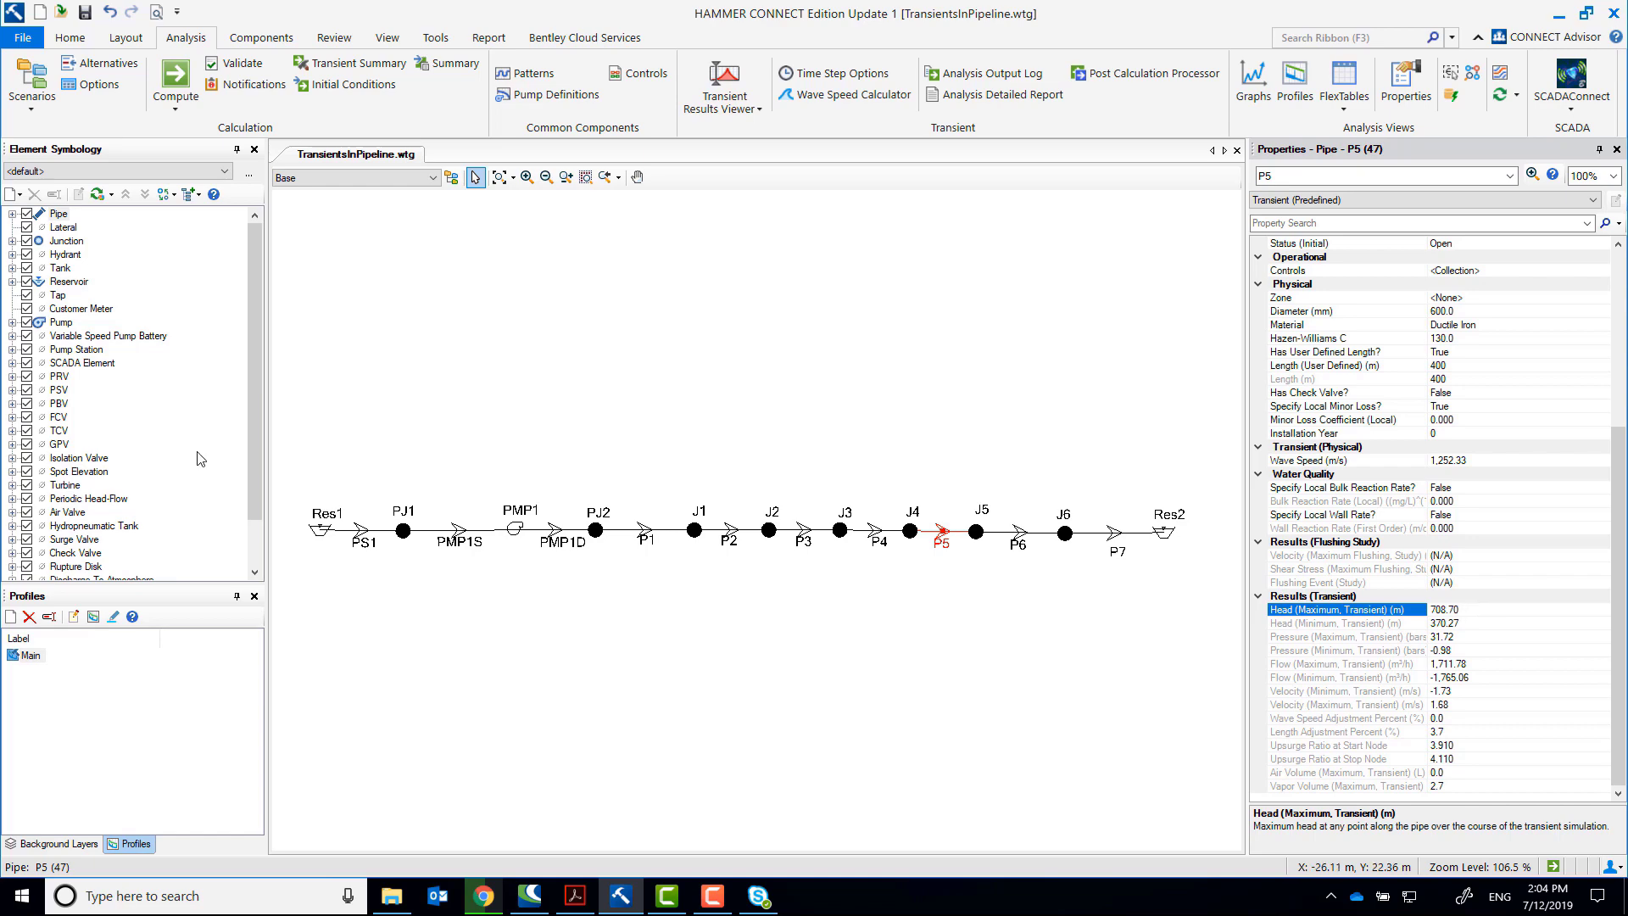
Open the predefined Junction Table and review the transient heads, pressures and vapor volumes of junctions J2 through J6
{"action": "left_click", "coordinate": [1345, 85]}
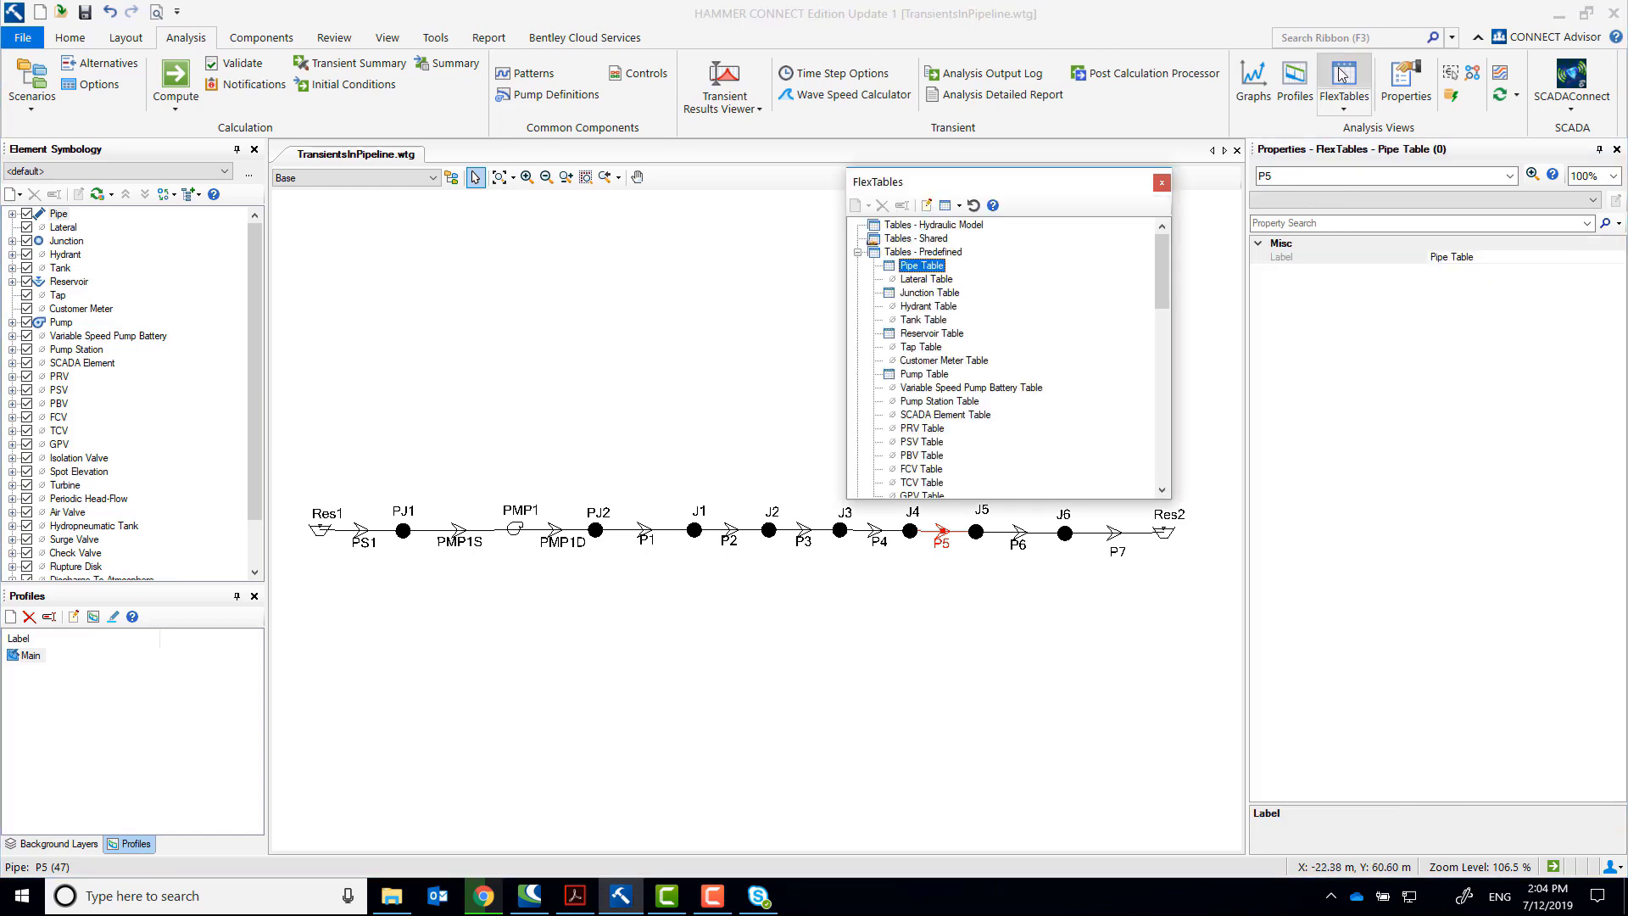
{"action": "double_click", "coordinate": [929, 296]}
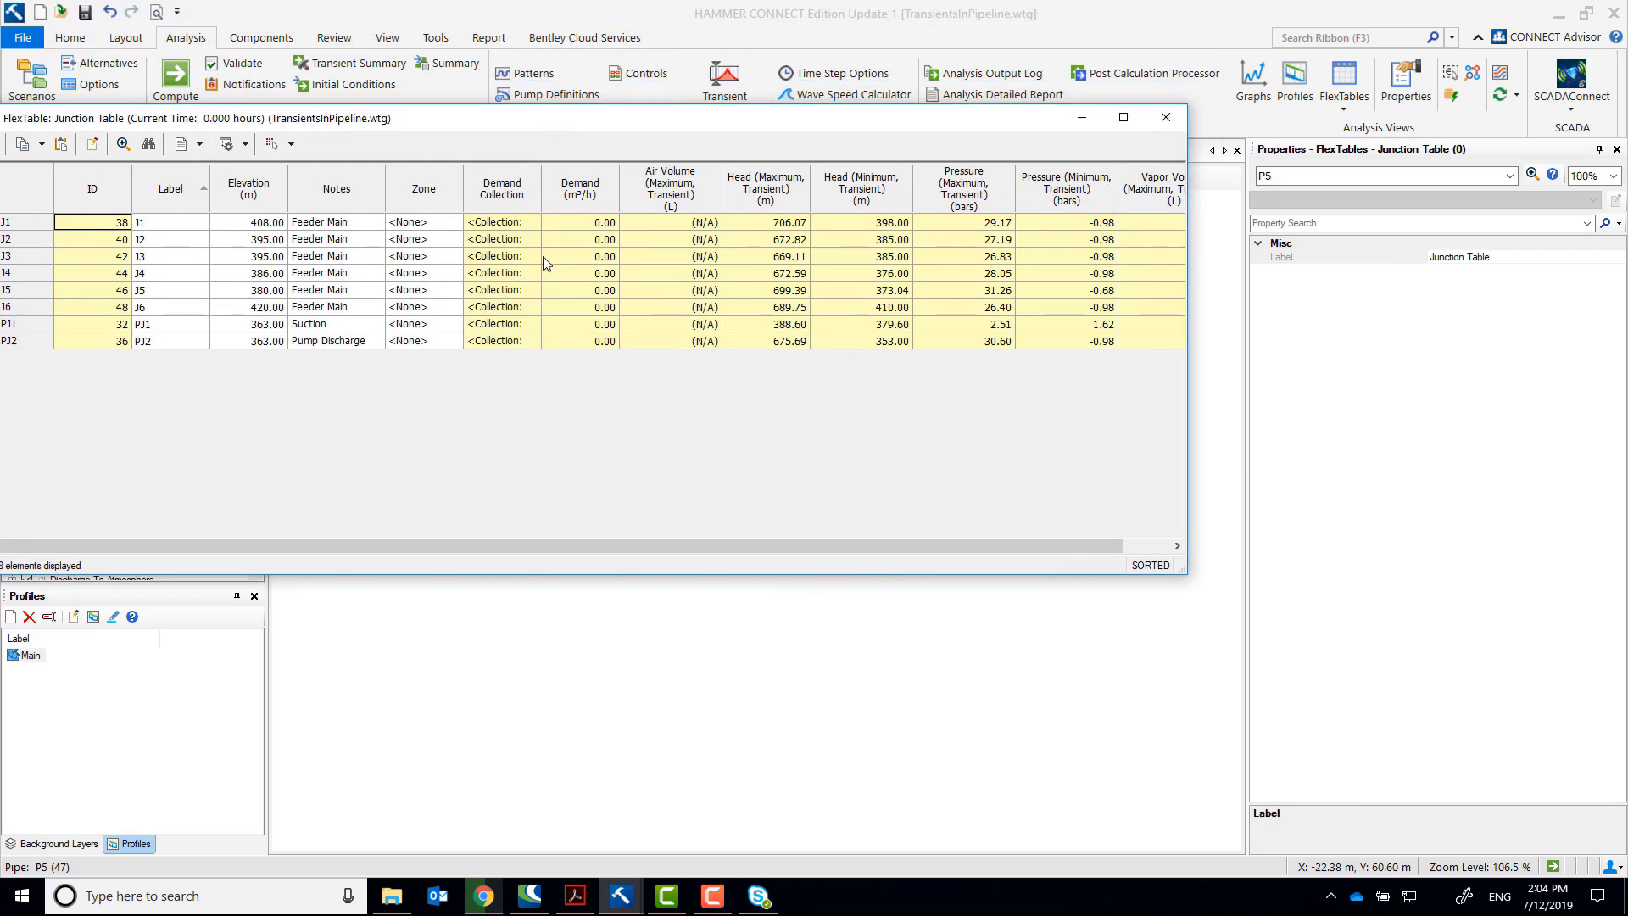
{"action": "left_click_drag", "start_coordinate": [593, 548], "coordinate": [719, 563]}
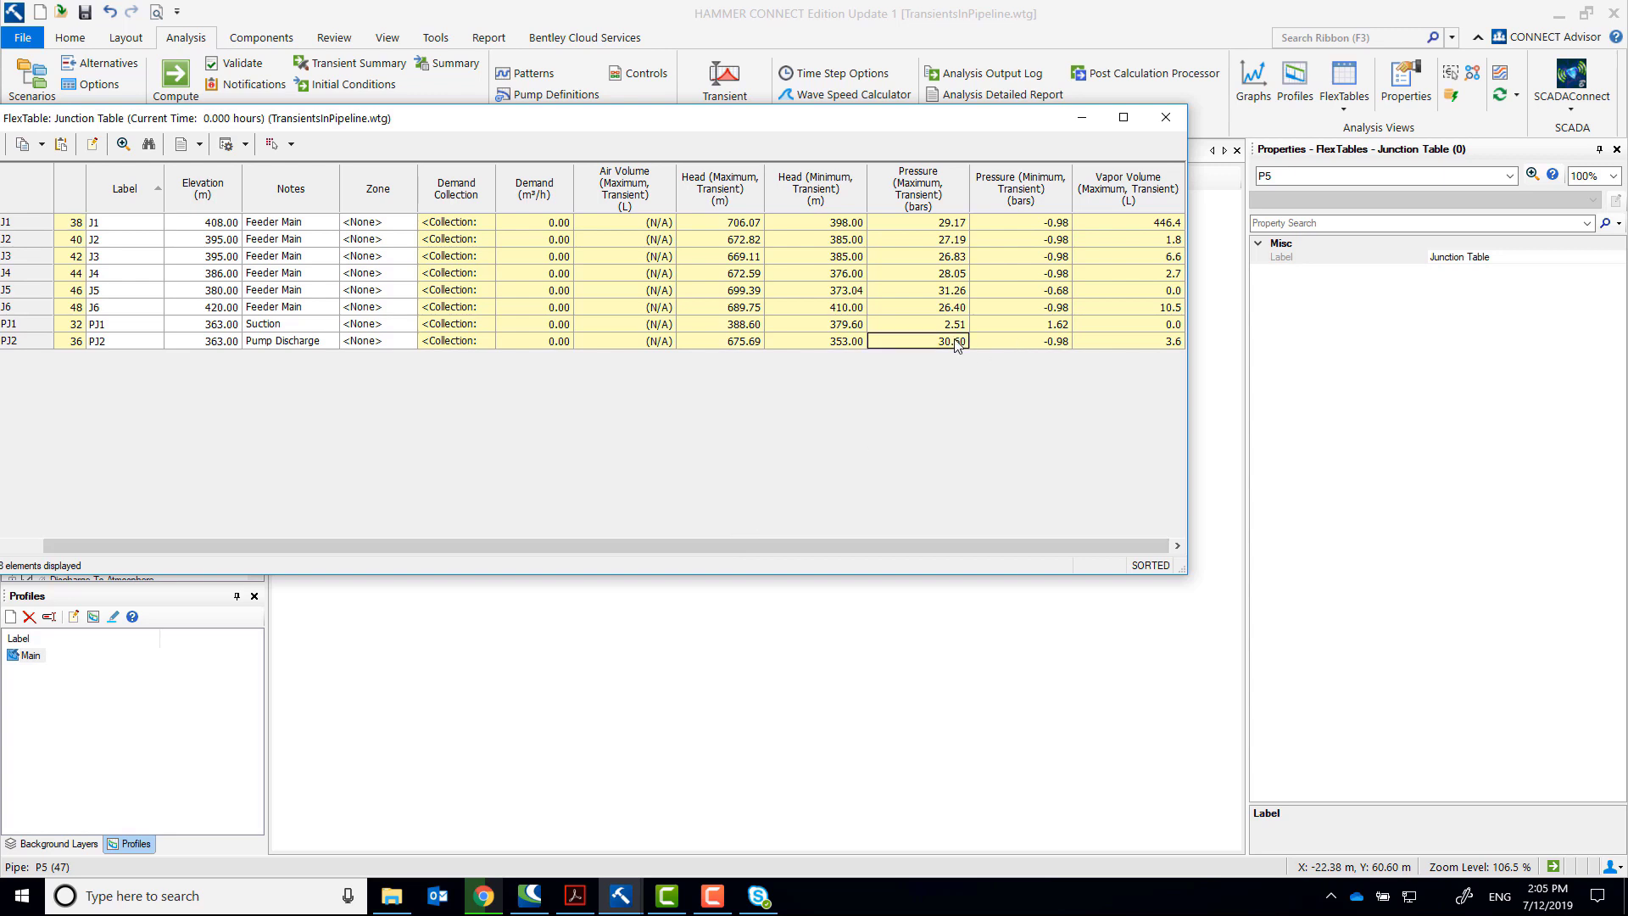
{"action": "left_click", "coordinate": [20, 241]}
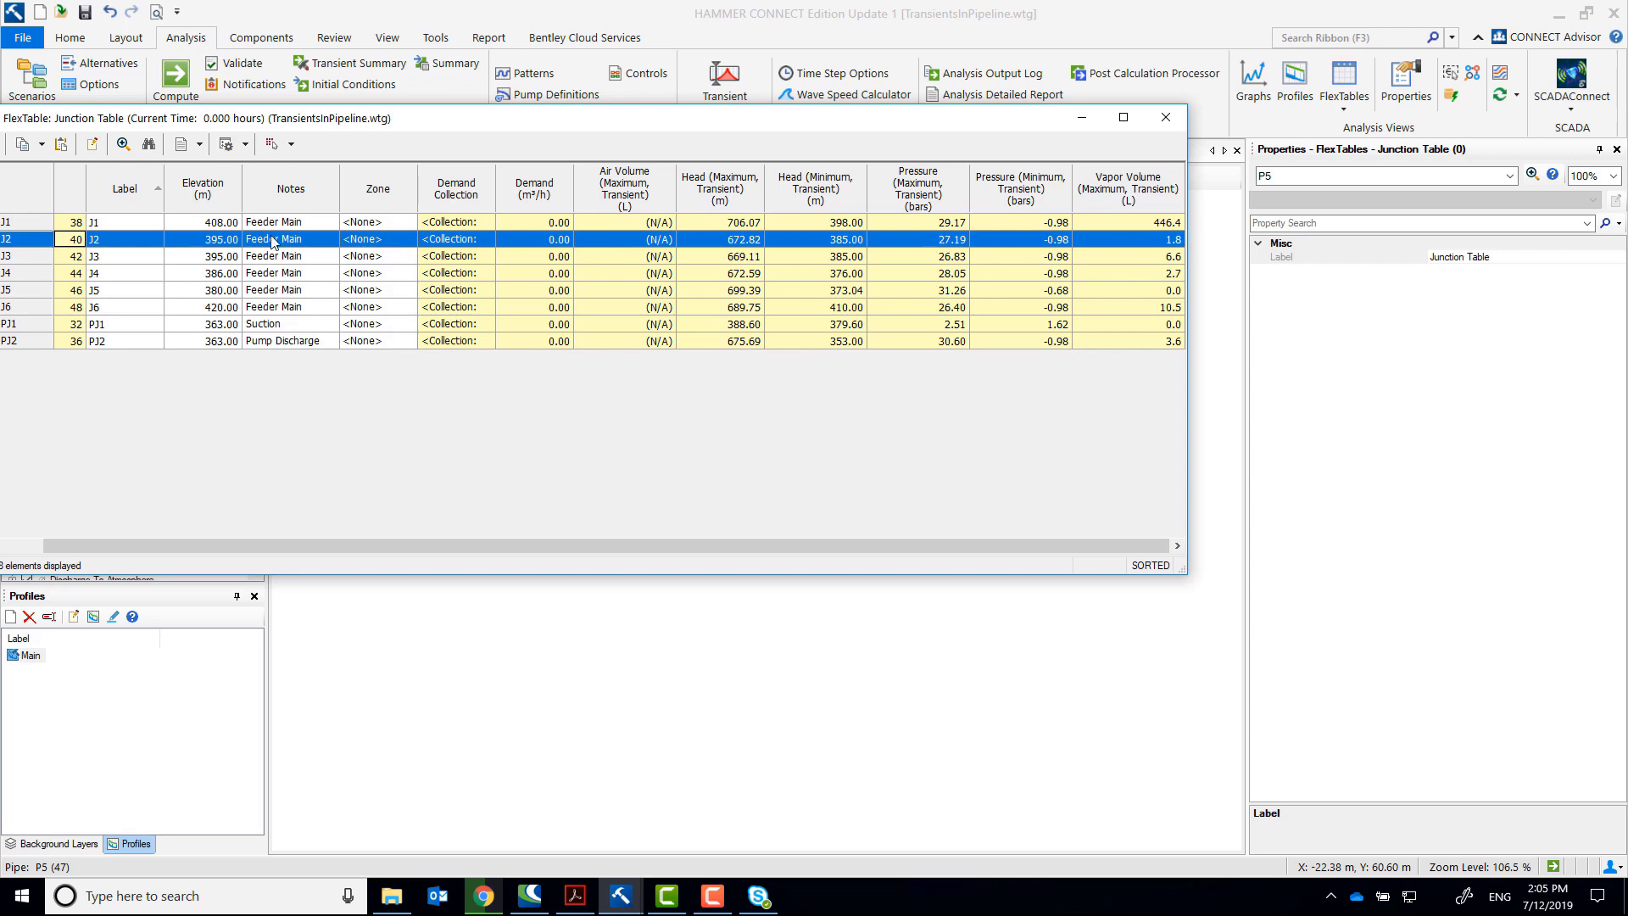
{"action": "left_click", "coordinate": [20, 258]}
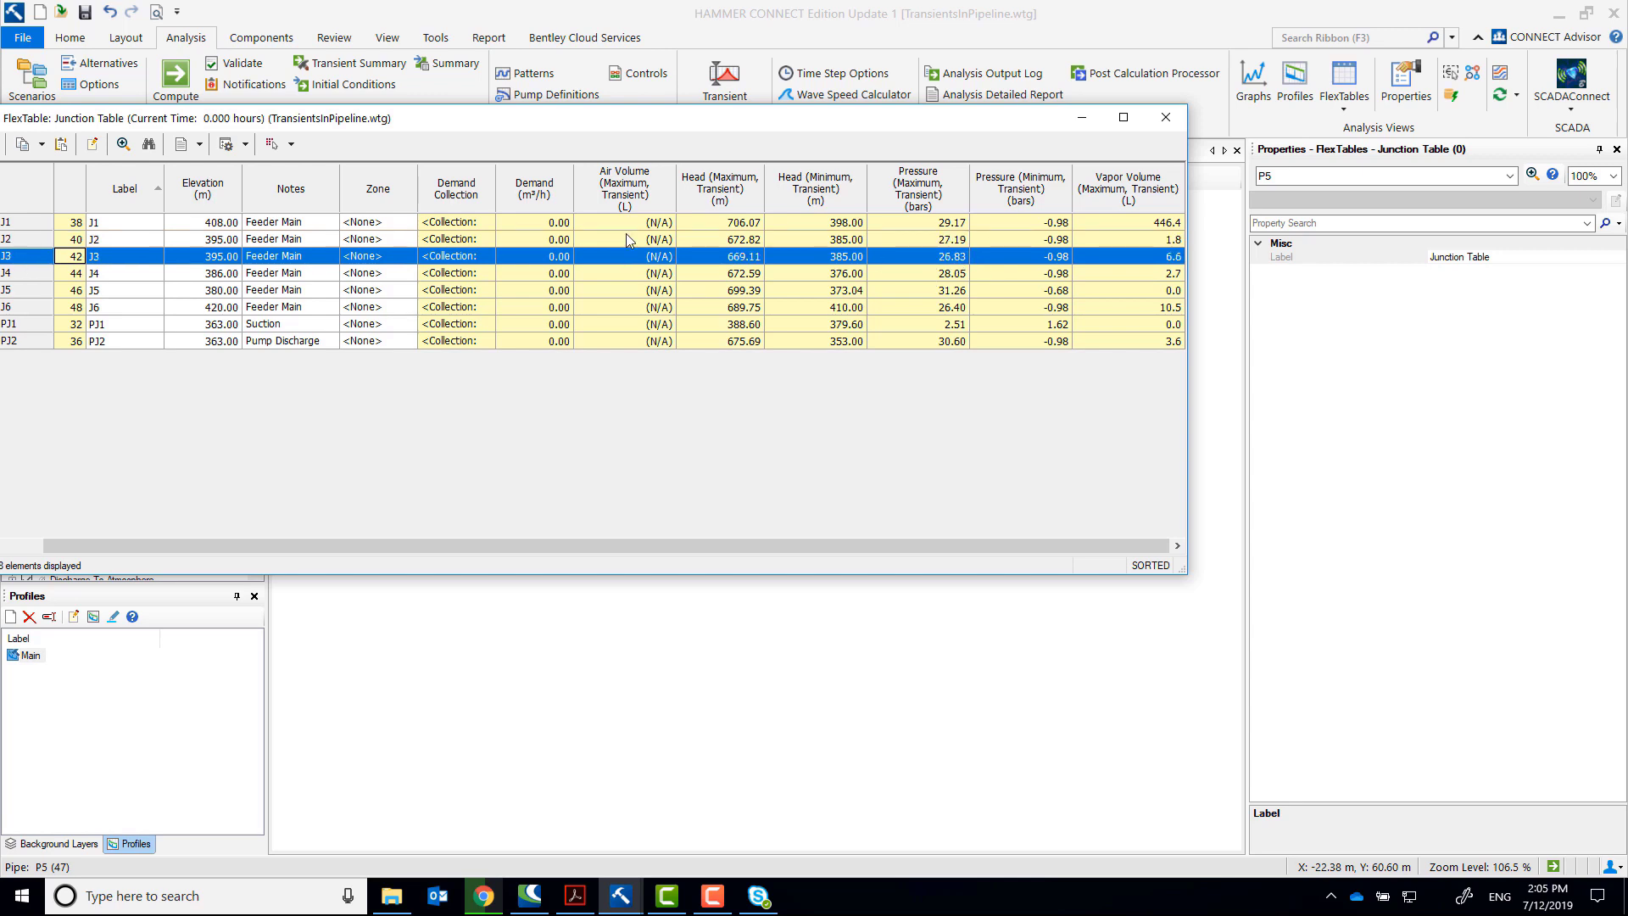
{"action": "left_click", "coordinate": [28, 276]}
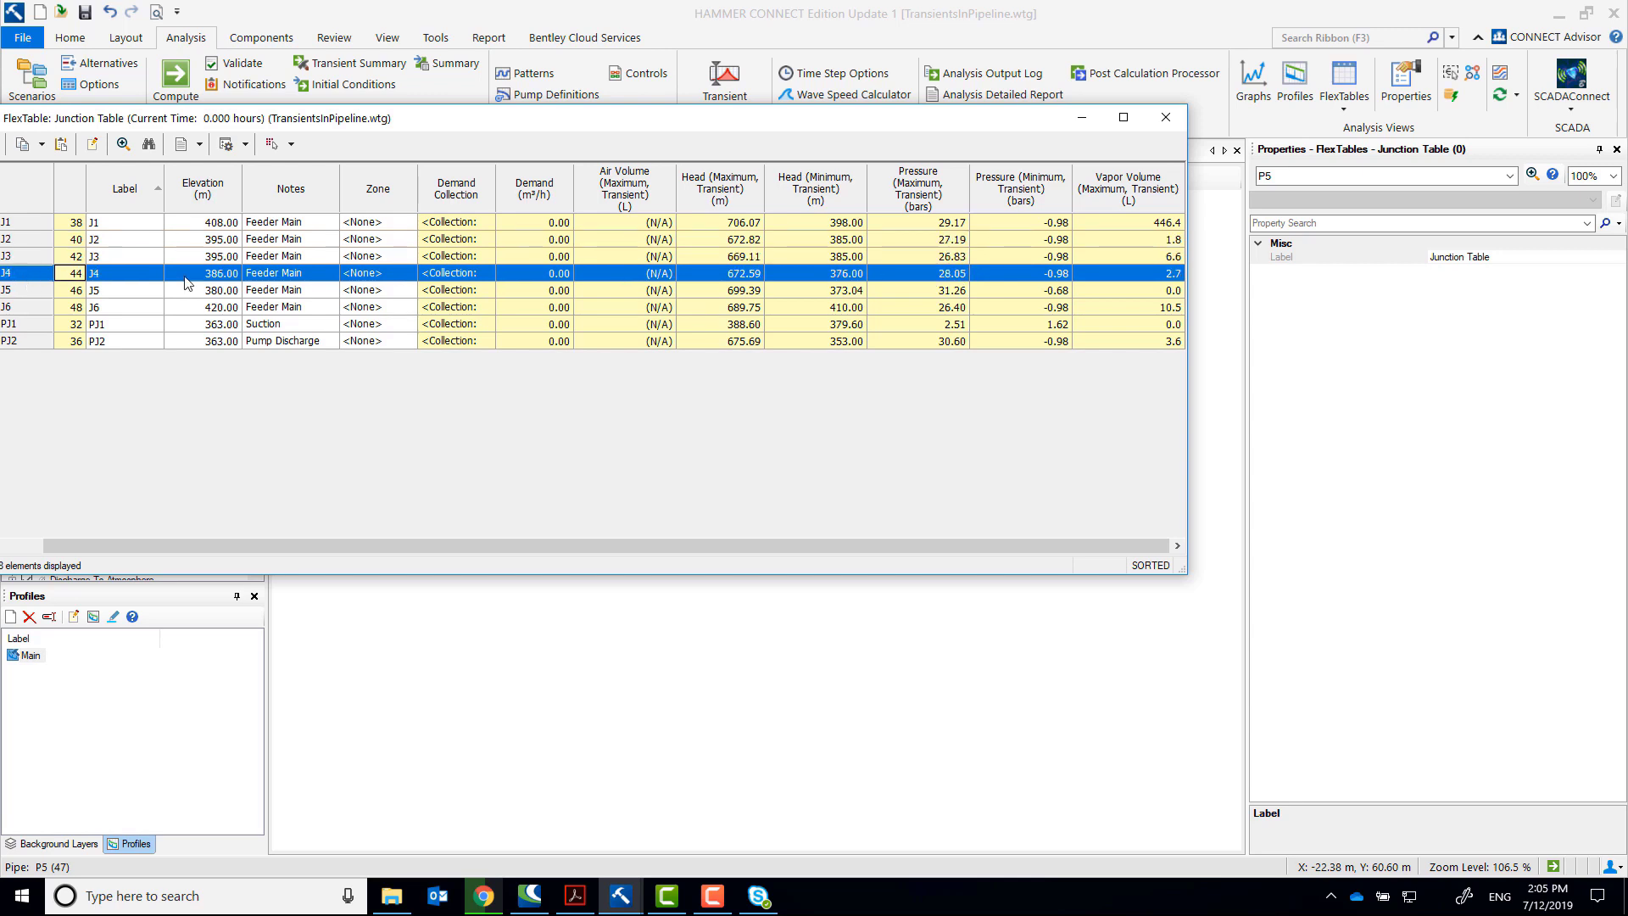
{"action": "left_click", "coordinate": [13, 292]}
{"action": "left_click", "coordinate": [34, 307]}
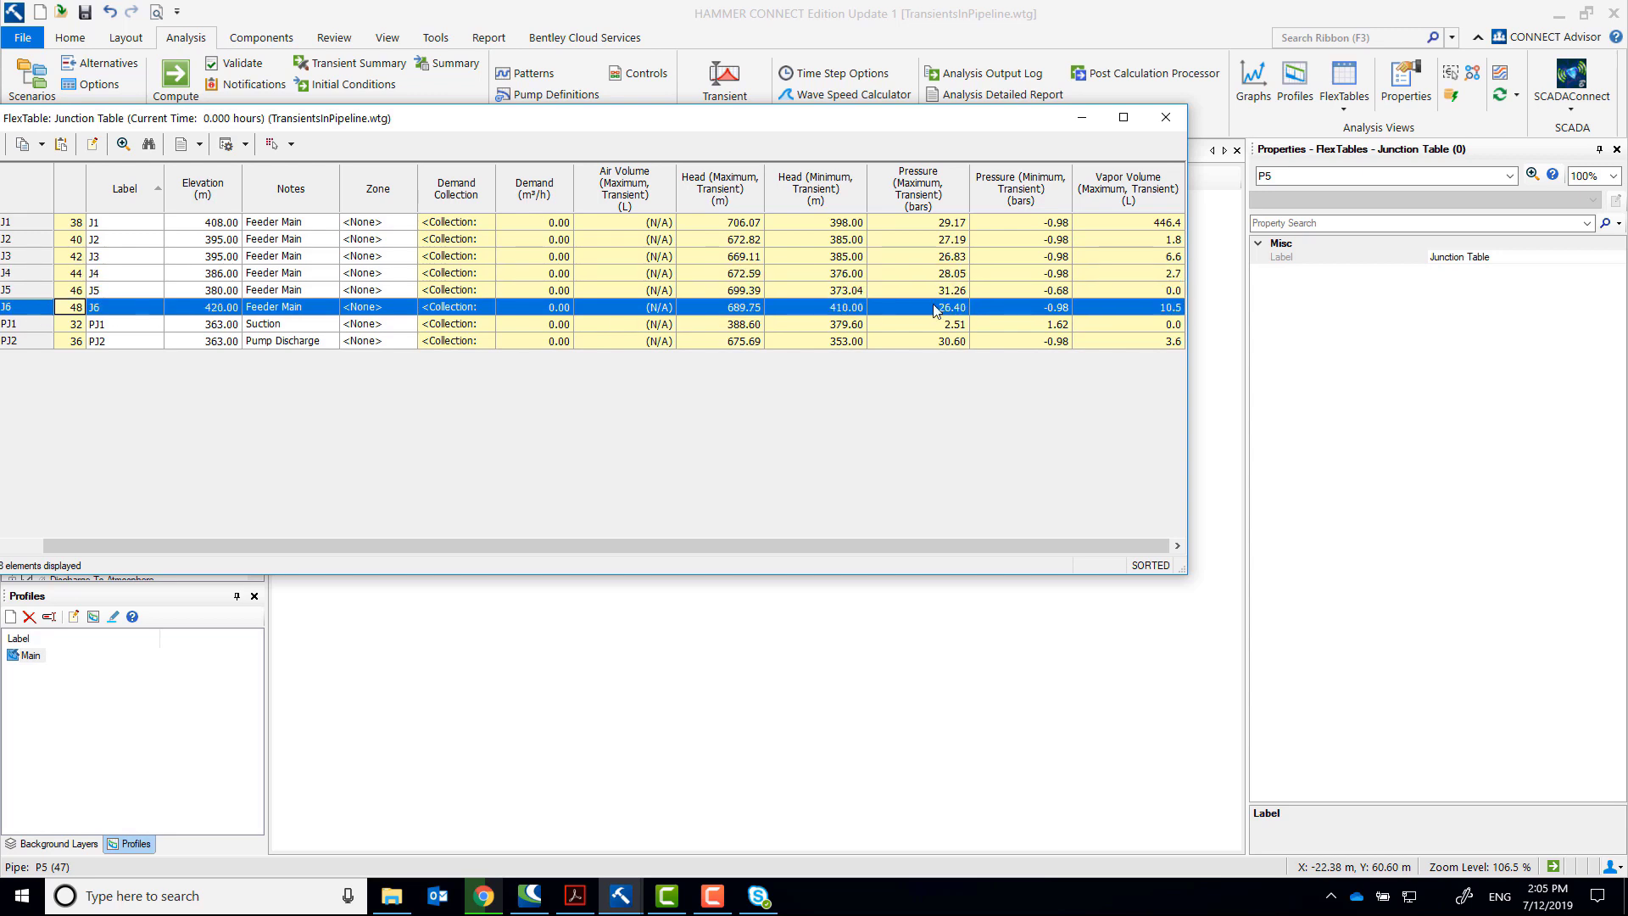
{"action": "key", "text": "F10"}
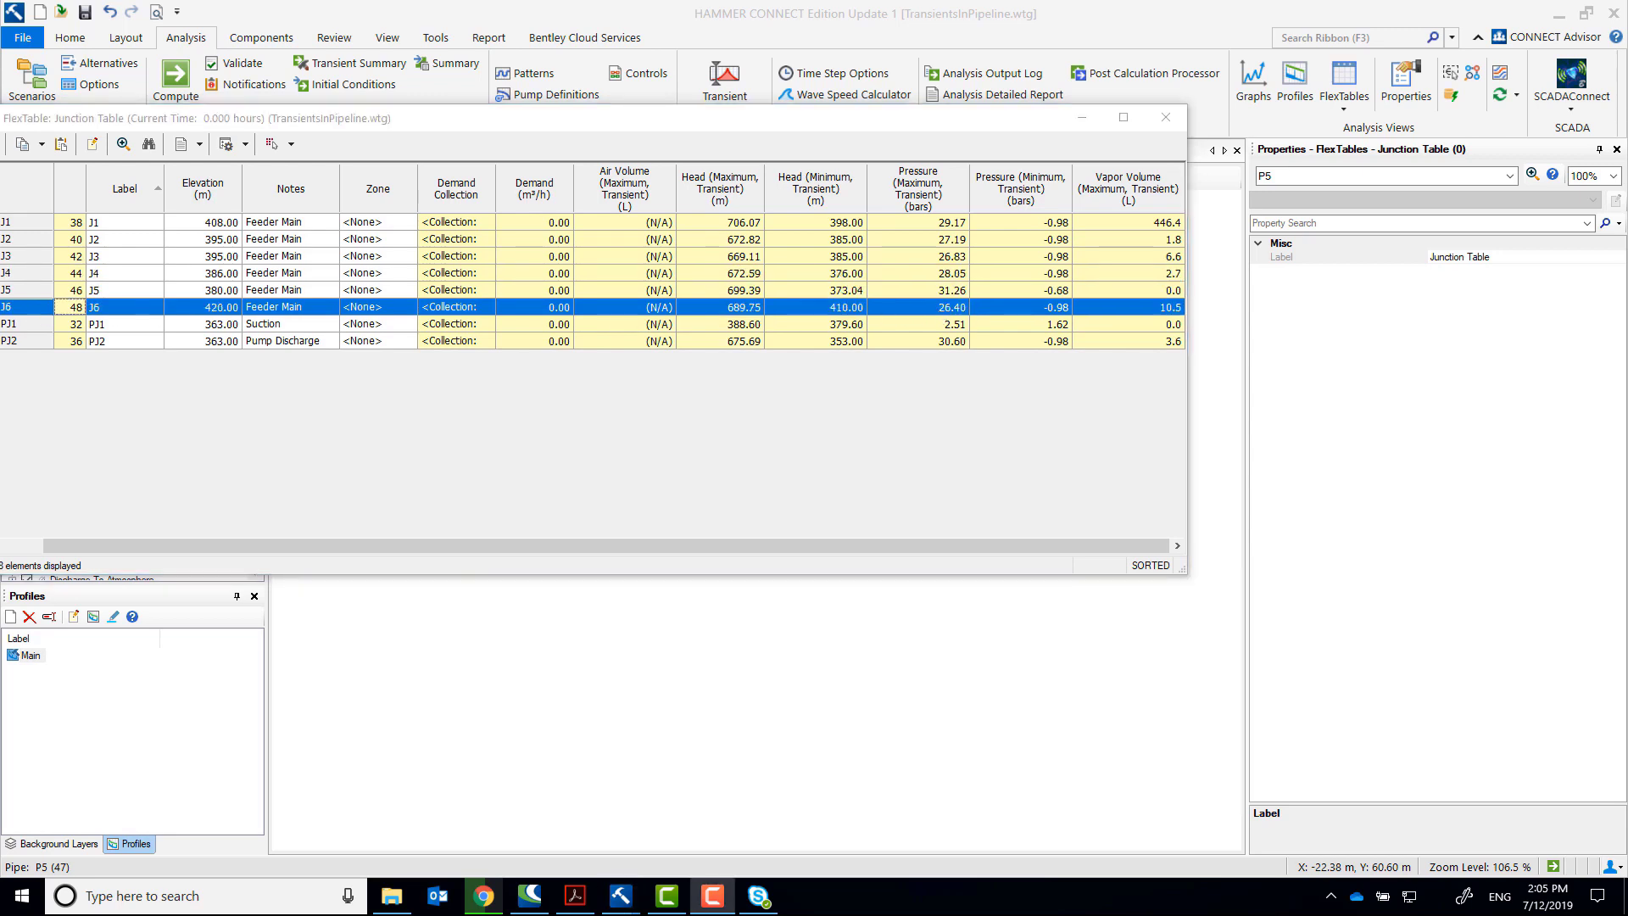
Add the Pressure column to the Junction Table
{"action": "left_click", "coordinate": [92, 143]}
{"action": "left_click", "coordinate": [404, 306]}
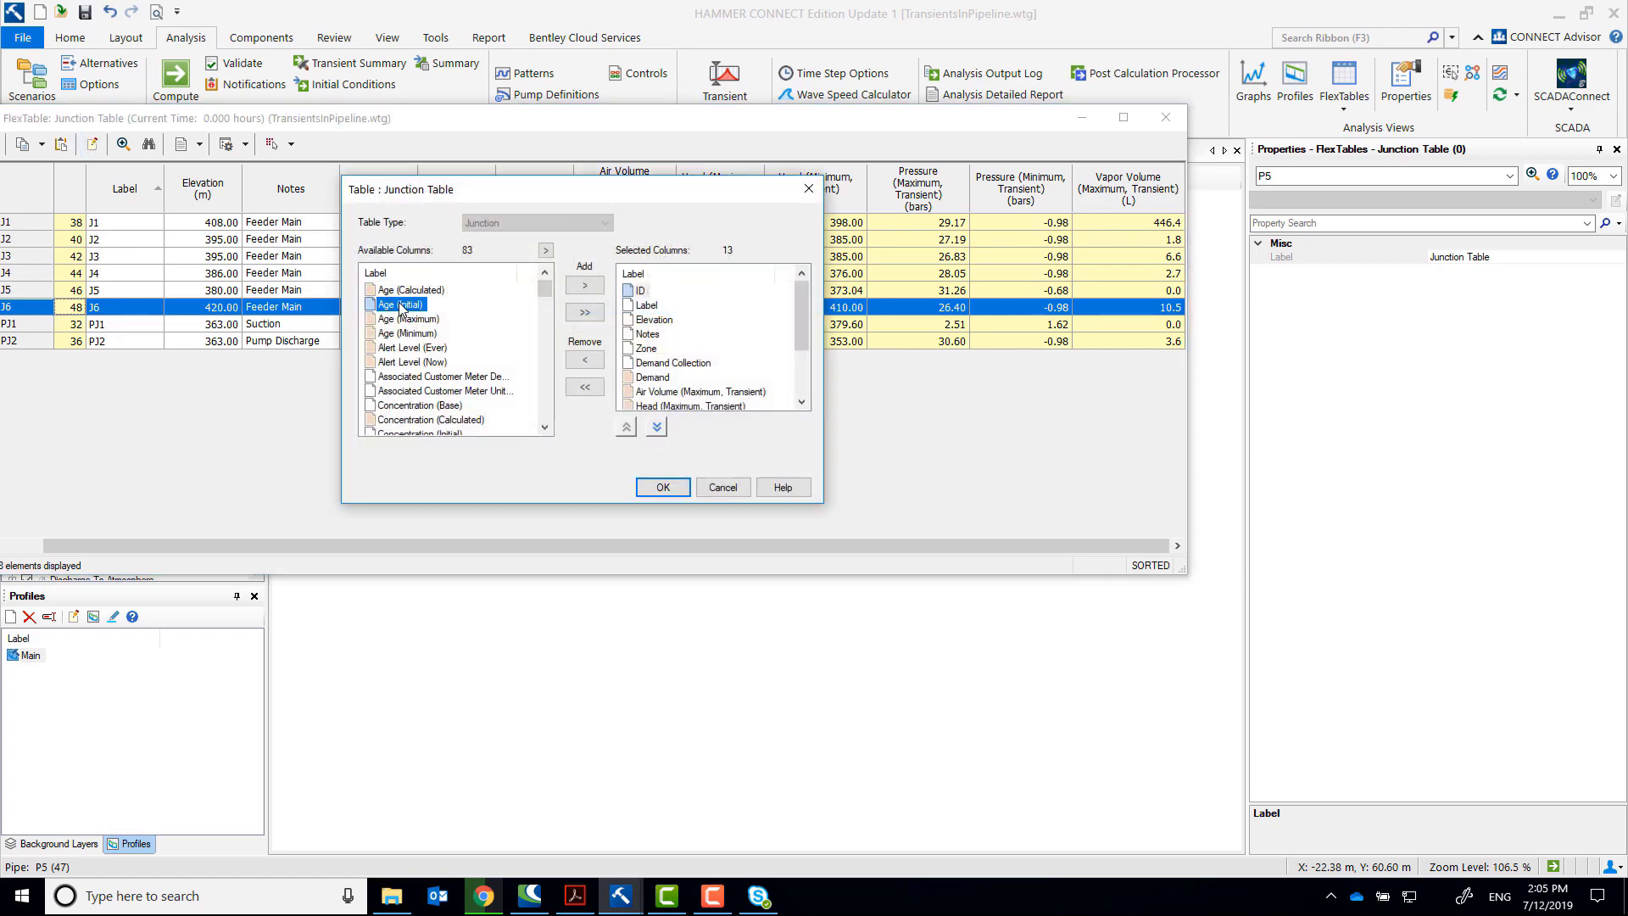
{"action": "scroll", "coordinate": [424, 373], "scroll_direction": "down", "scroll_amount": 3}
{"action": "left_click", "coordinate": [420, 376]}
{"action": "scroll", "coordinate": [469, 407], "scroll_direction": "down", "scroll_amount": 1}
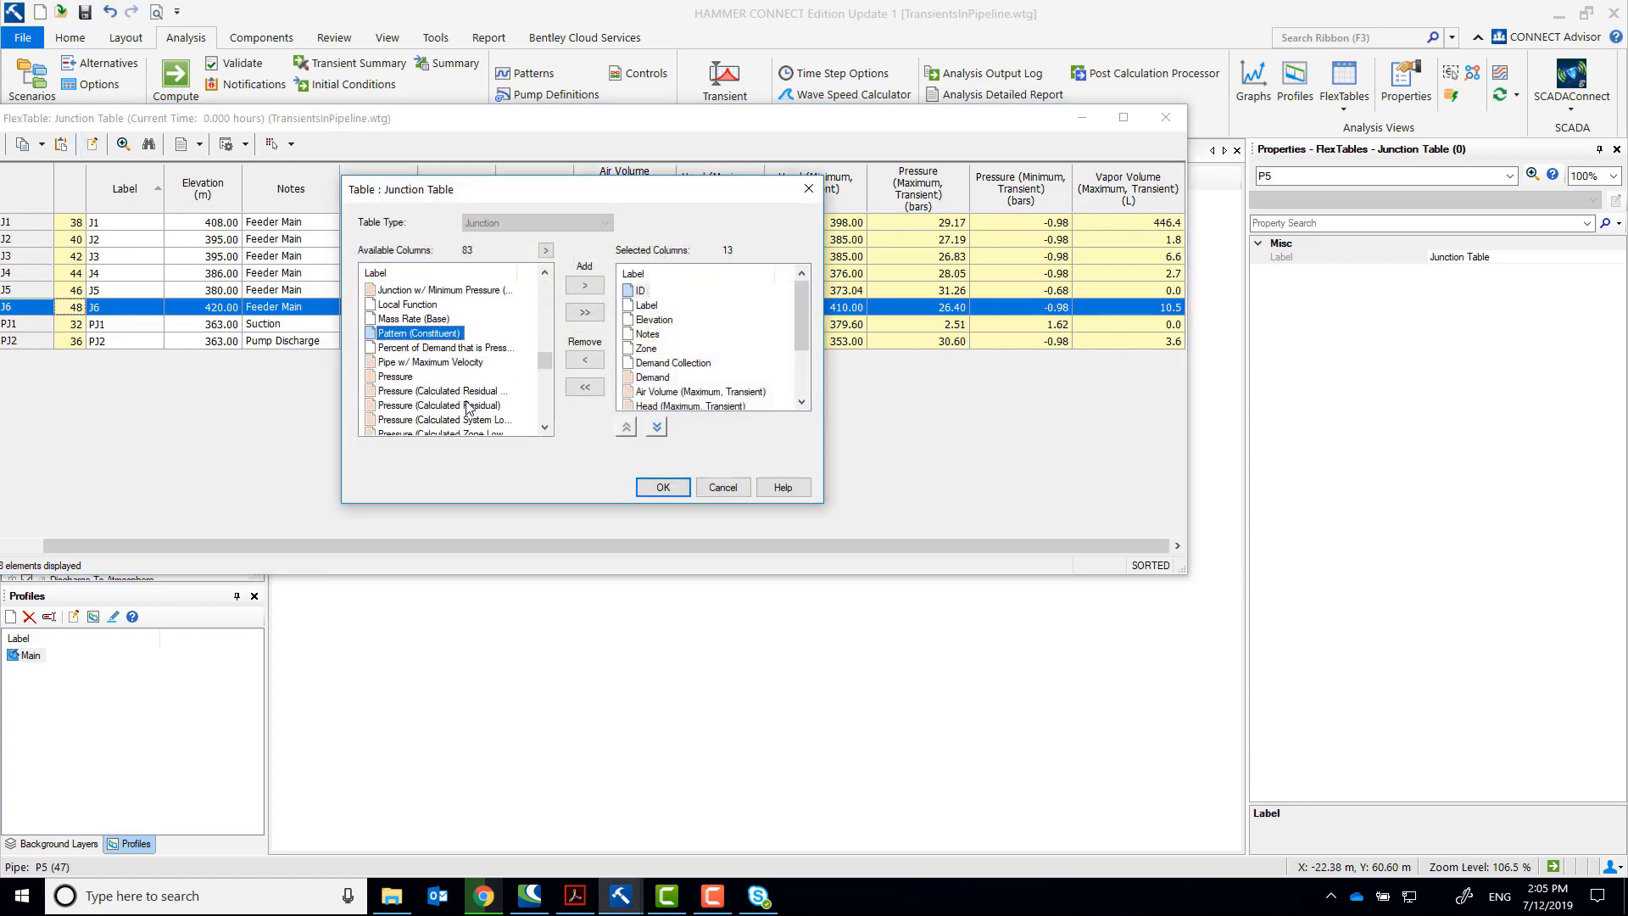
{"action": "double_click", "coordinate": [397, 378]}
{"action": "left_click", "coordinate": [546, 428]}
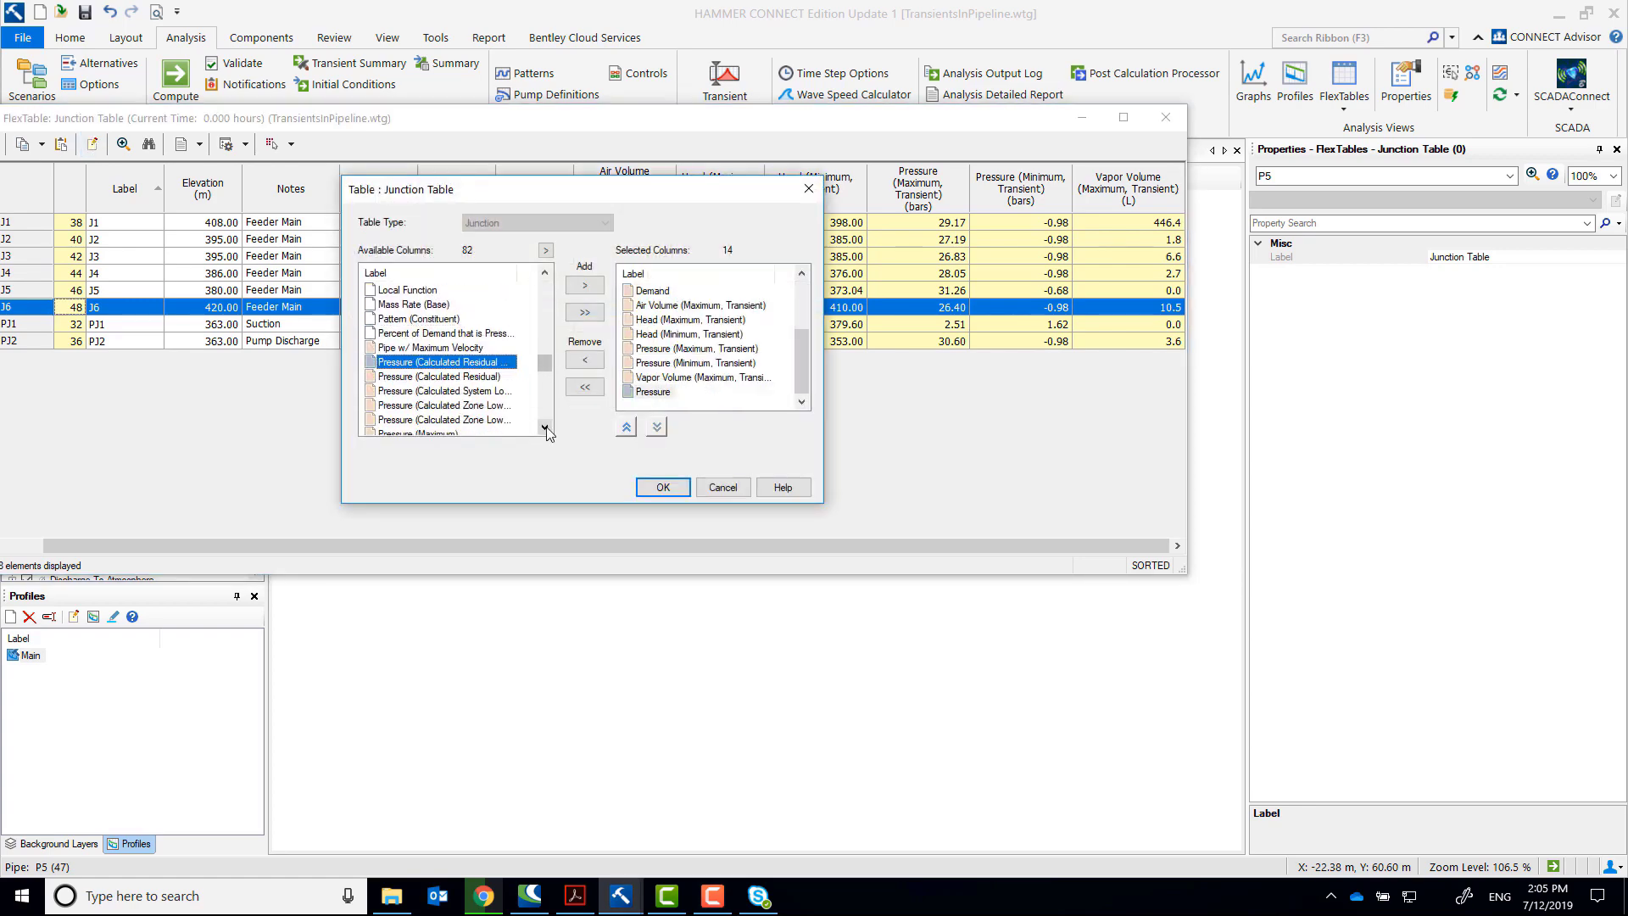
{"action": "left_click_drag", "start_coordinate": [545, 428], "coordinate": [545, 428]}
{"action": "left_click", "coordinate": [665, 489]}
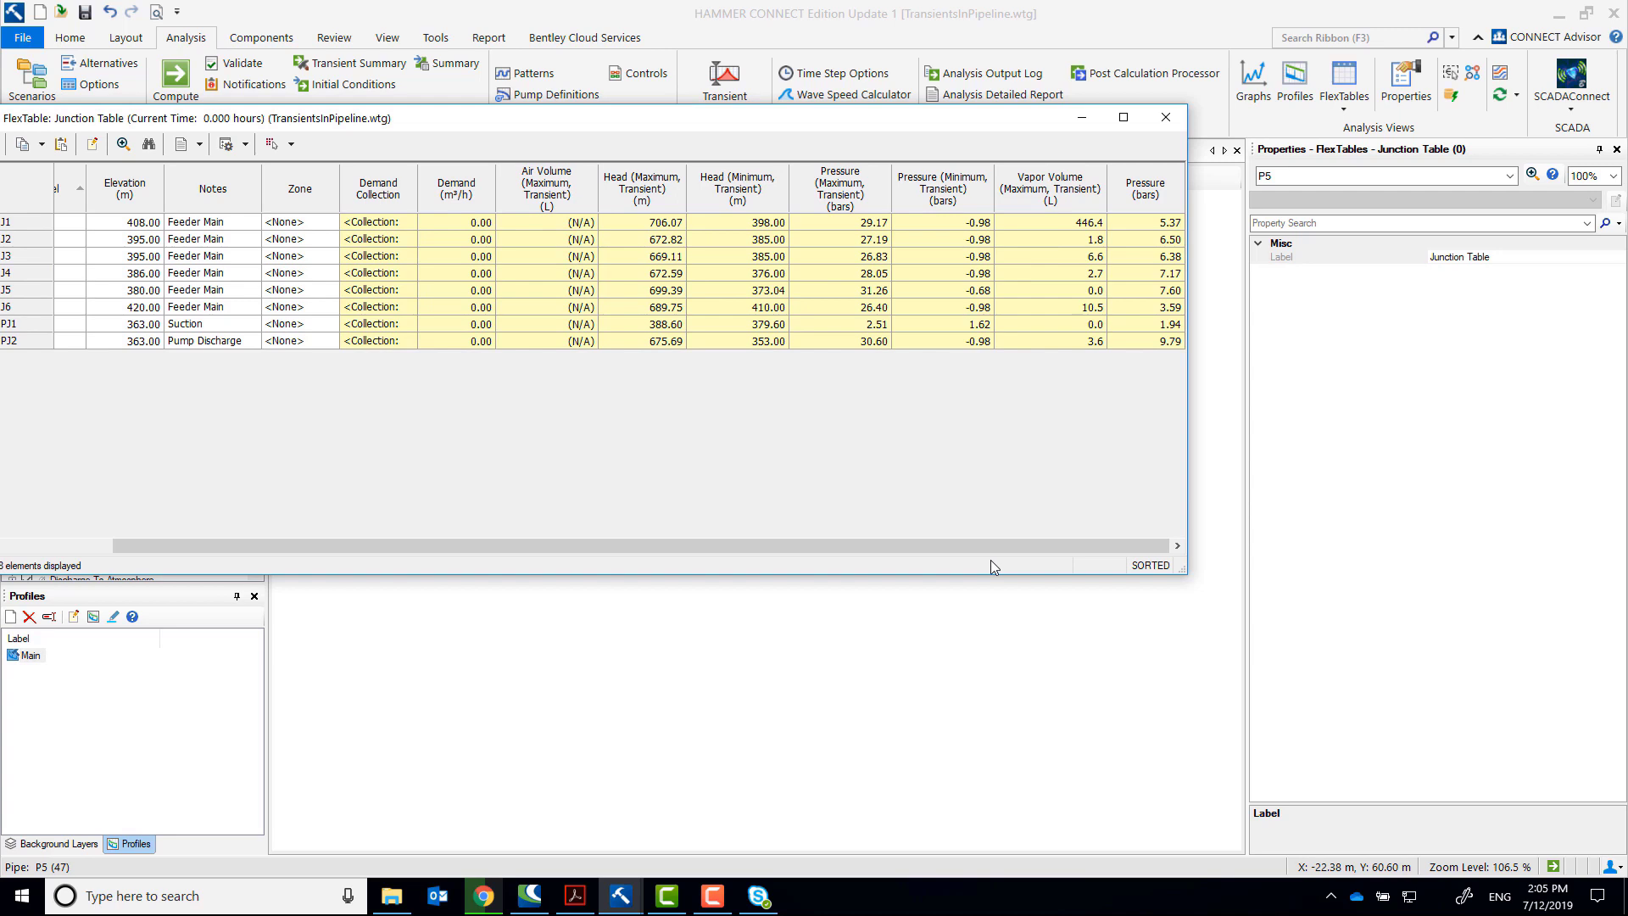
Compare the initial pressures with the maximum transient pressures at junctions PJ2 and J2 through J6
{"action": "left_click", "coordinate": [1145, 341]}
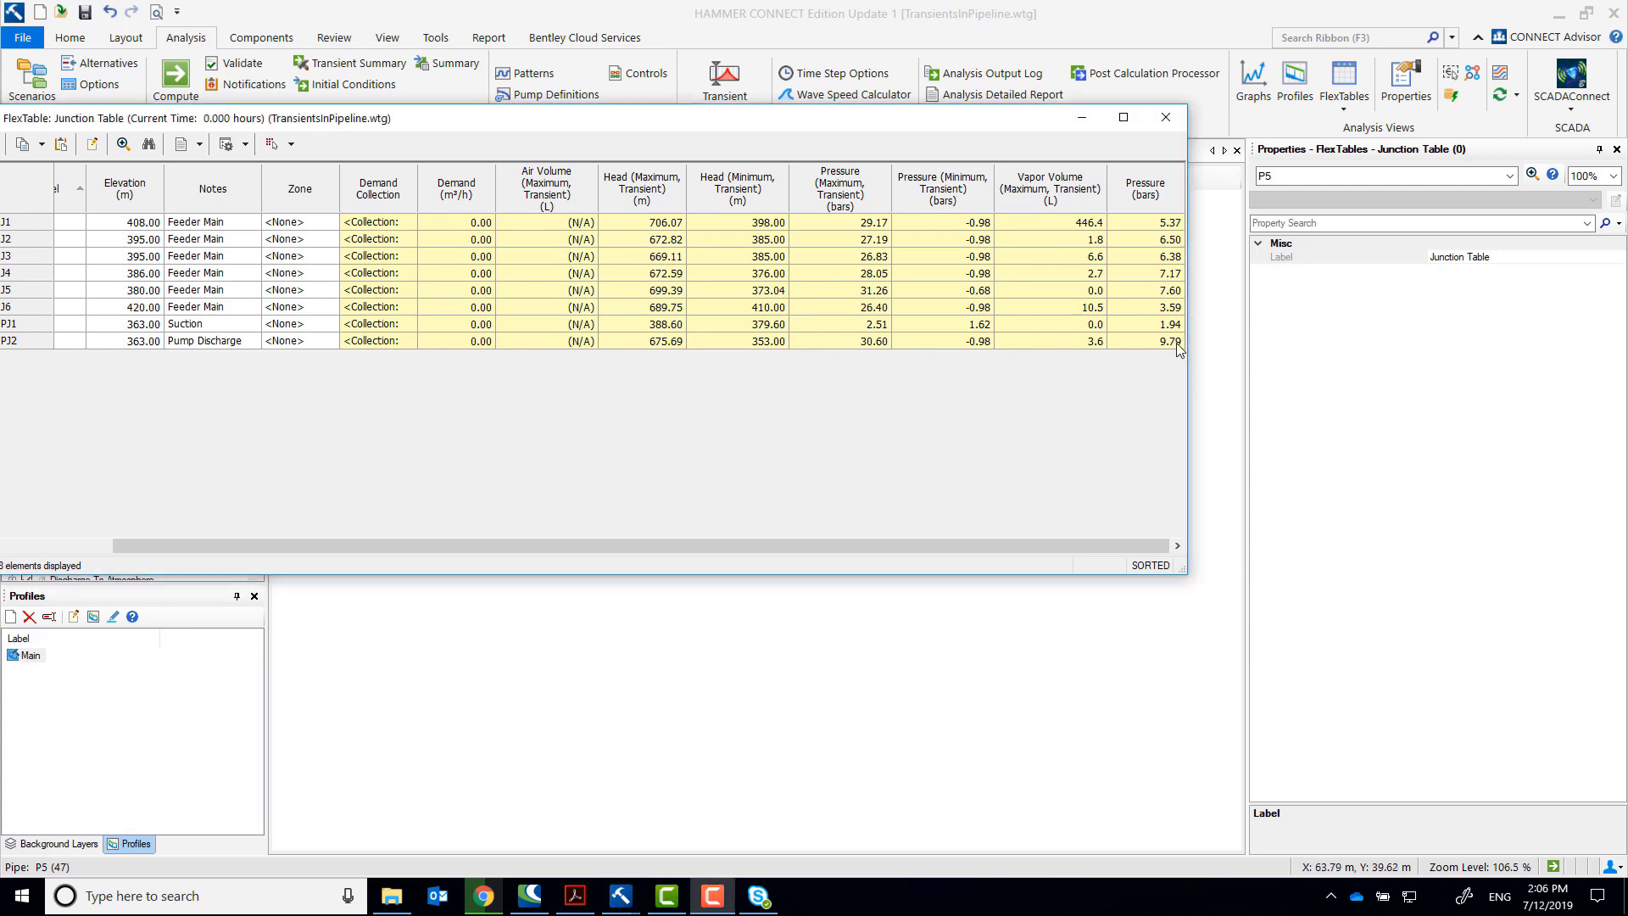
{"action": "left_click", "coordinate": [15, 341]}
{"action": "left_click", "coordinate": [27, 241]}
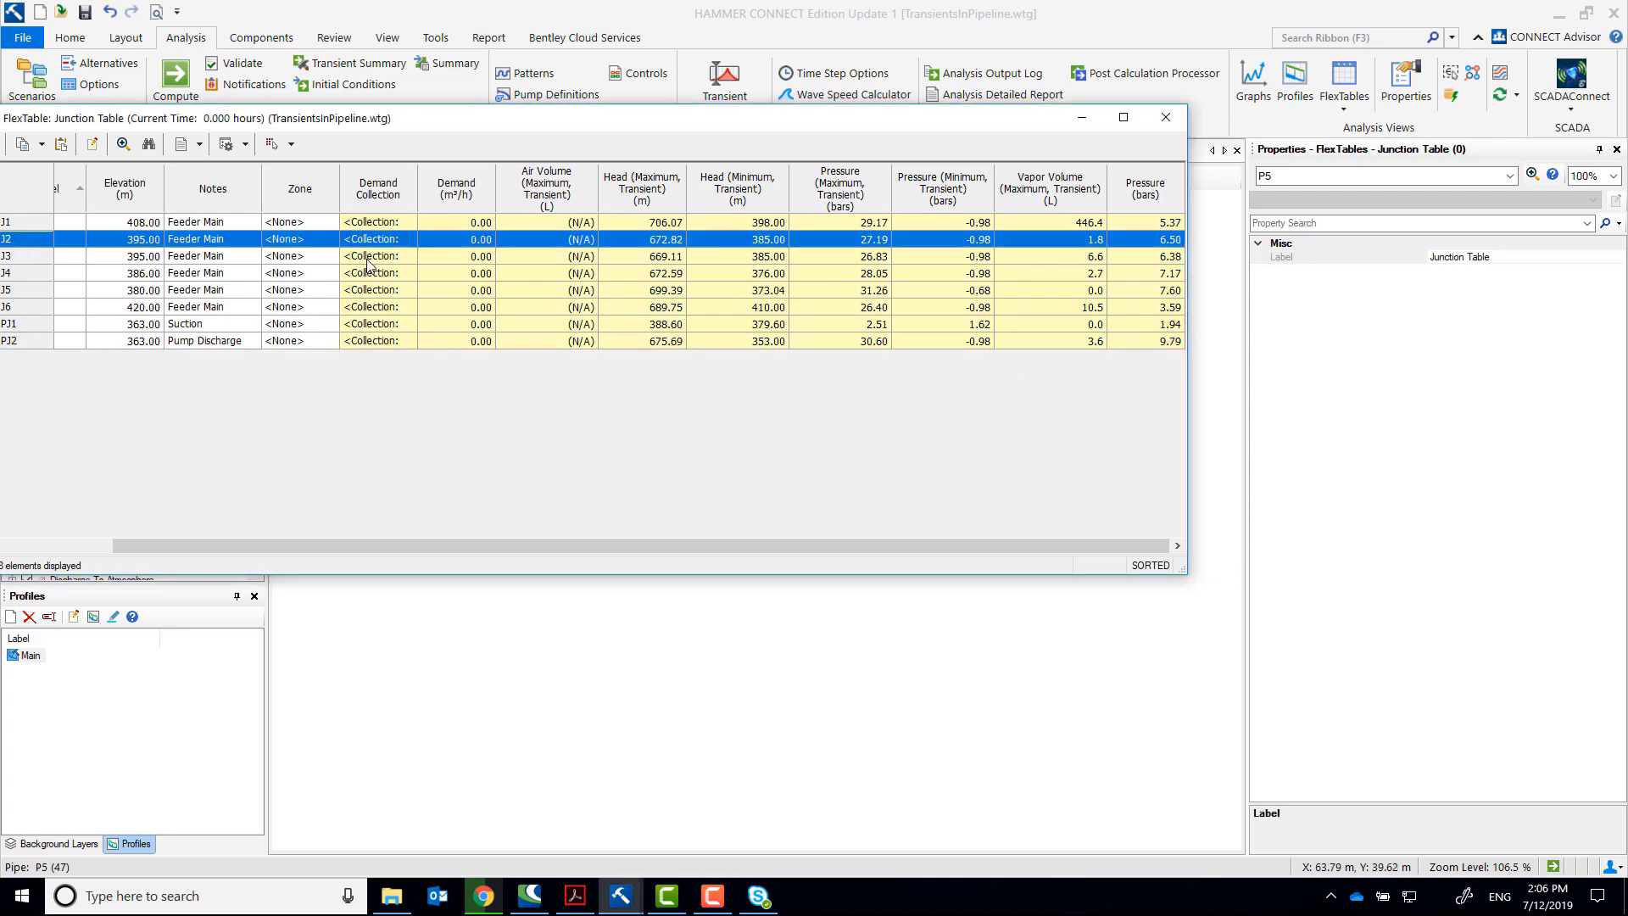
{"action": "left_click", "coordinate": [1179, 257]}
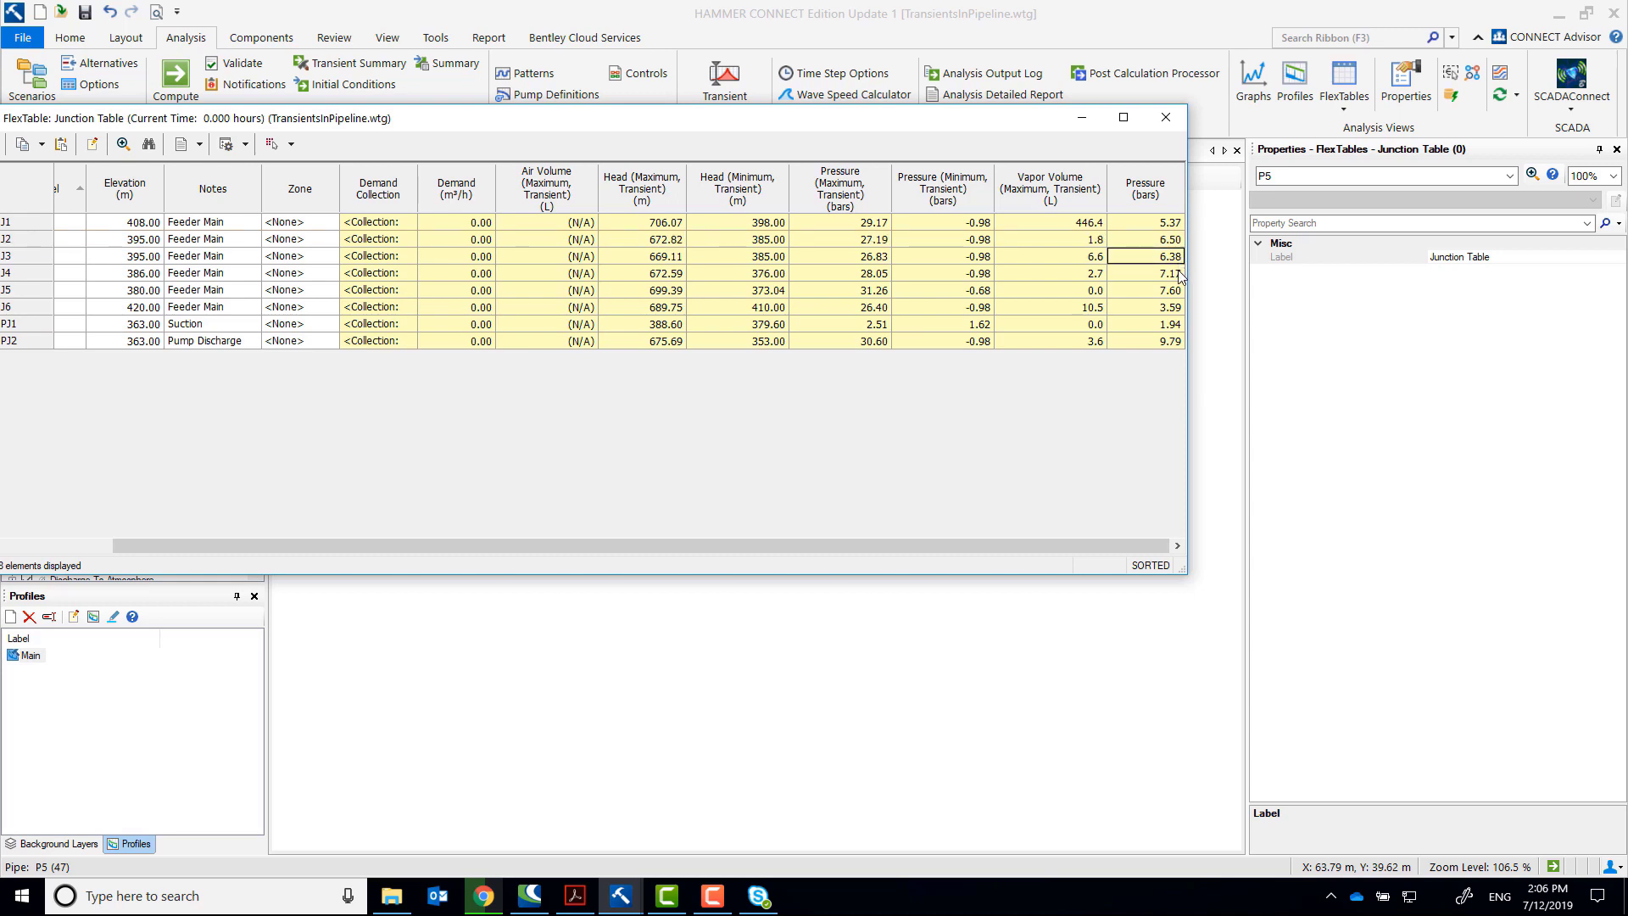
{"action": "left_click", "coordinate": [1178, 273]}
{"action": "left_click", "coordinate": [1178, 290]}
{"action": "left_click", "coordinate": [1175, 308]}
{"action": "key", "text": "F10"}
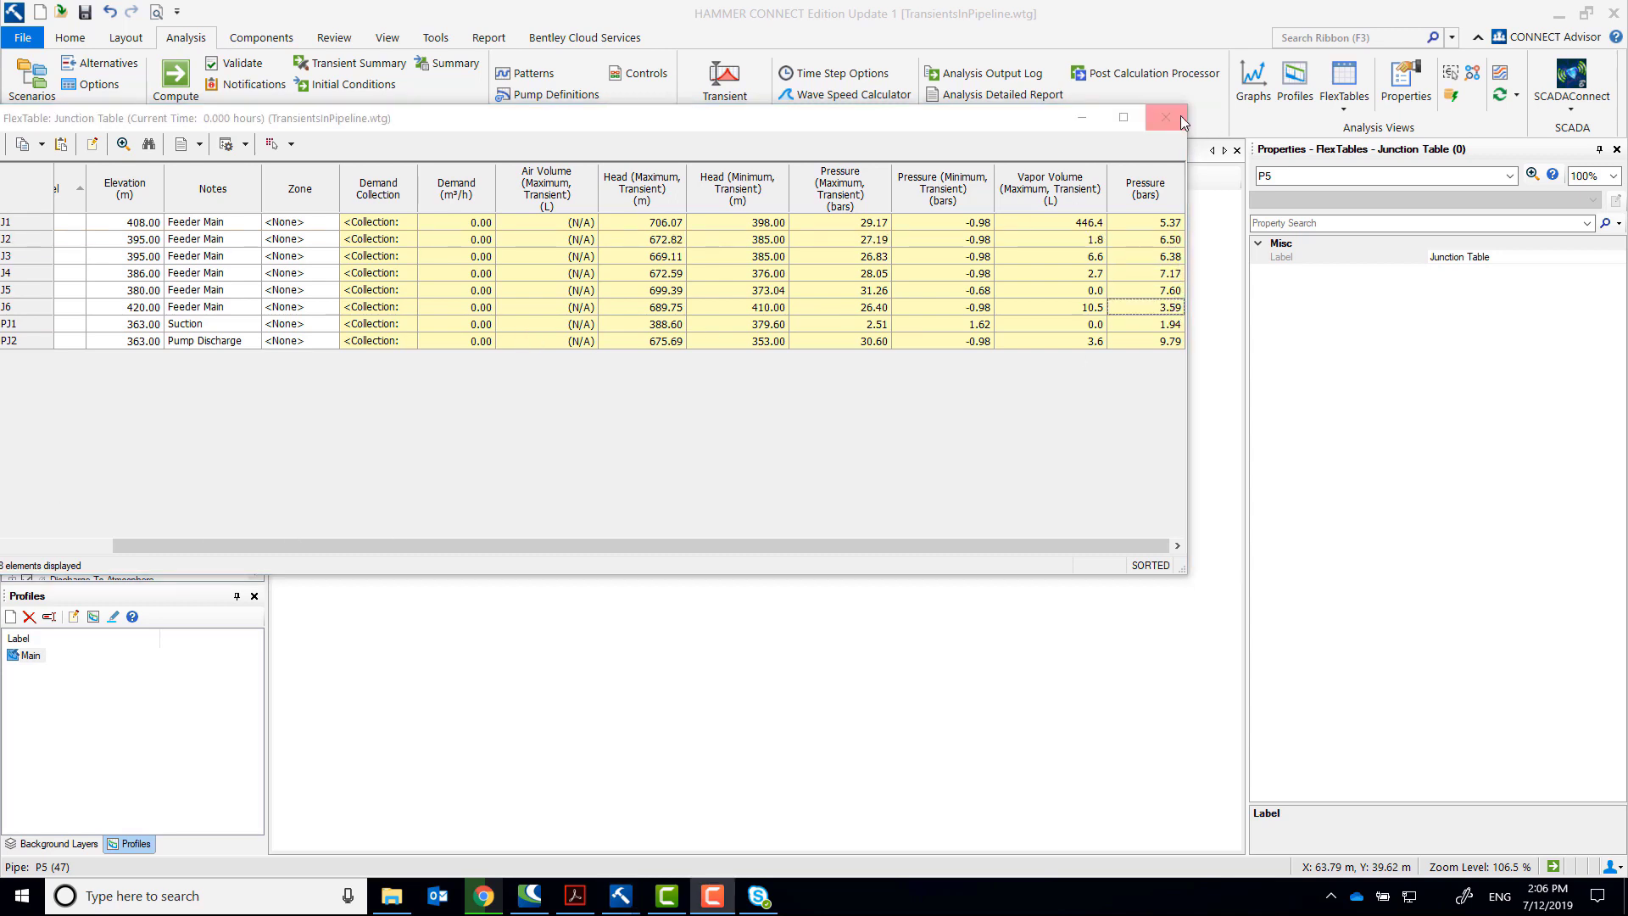